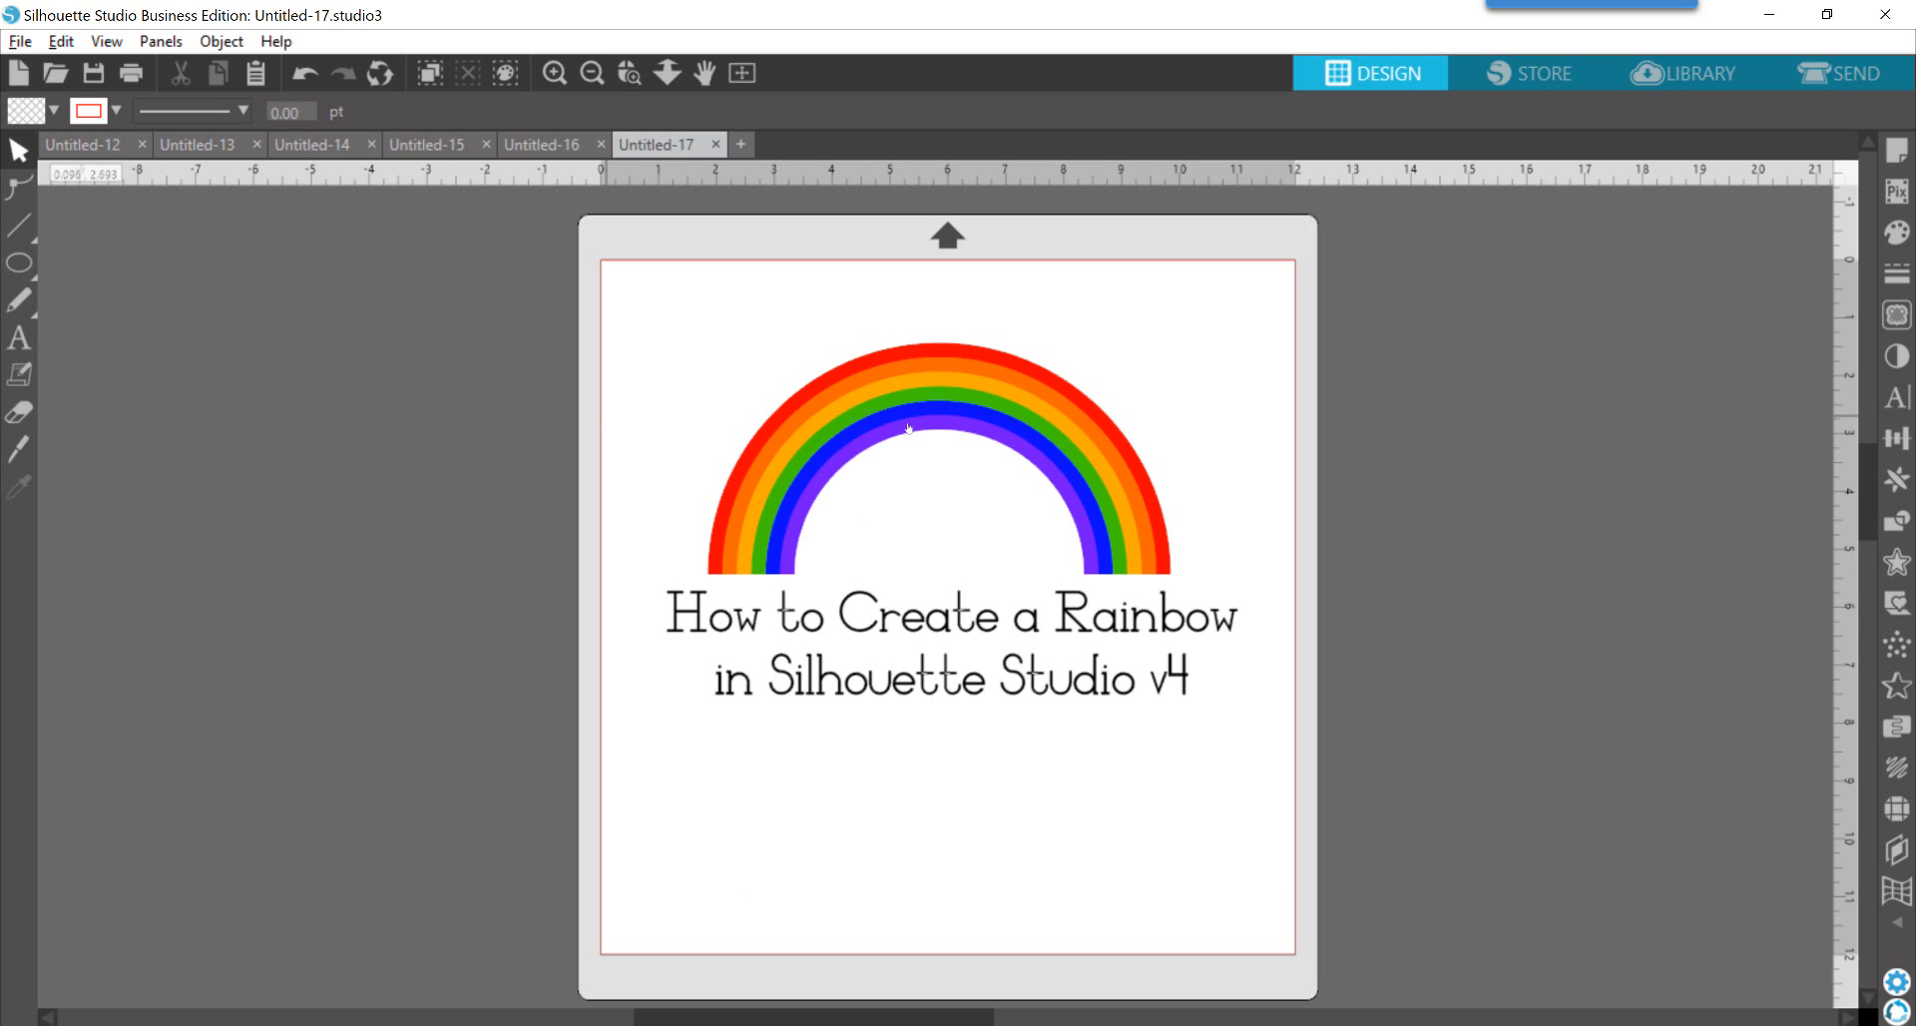
Step: Delete the title text and move the finished rainbow off the page into the empty work area as a reference
left_click(913, 626)
key("Delete")
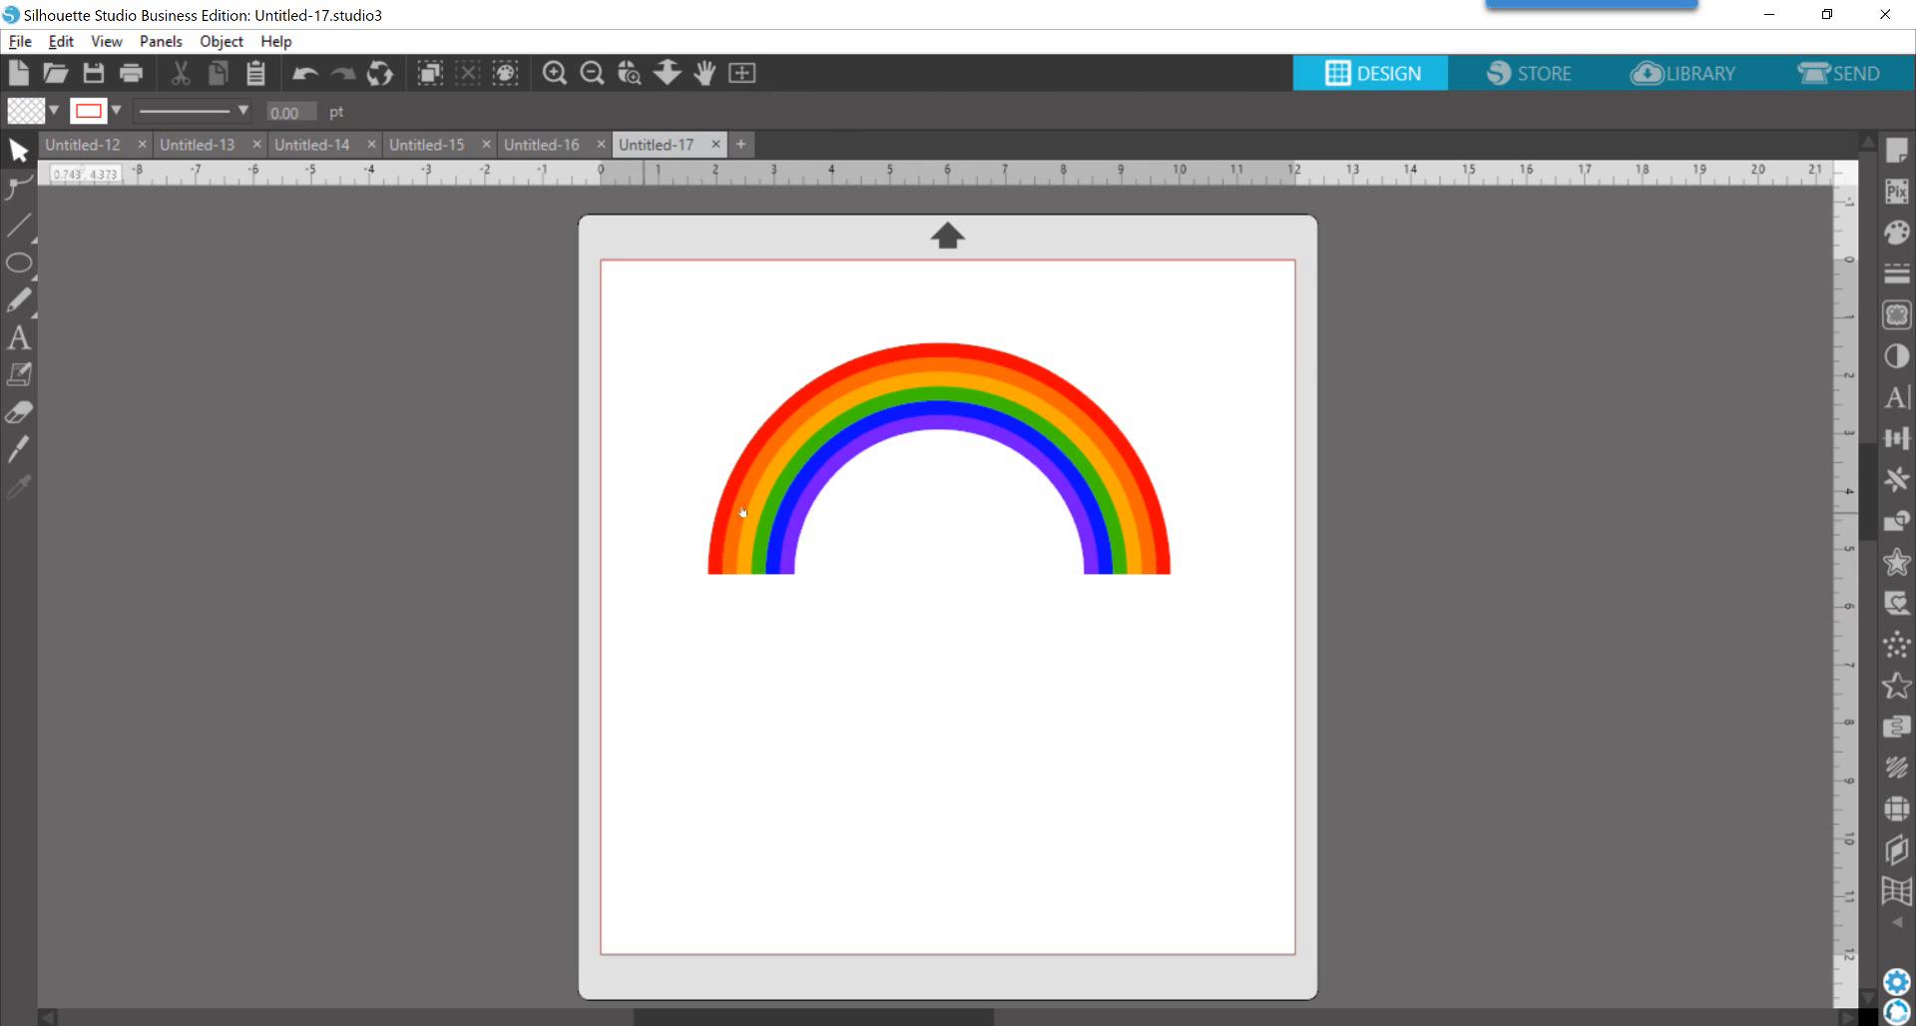
left_click_drag(817, 456, 198, 385)
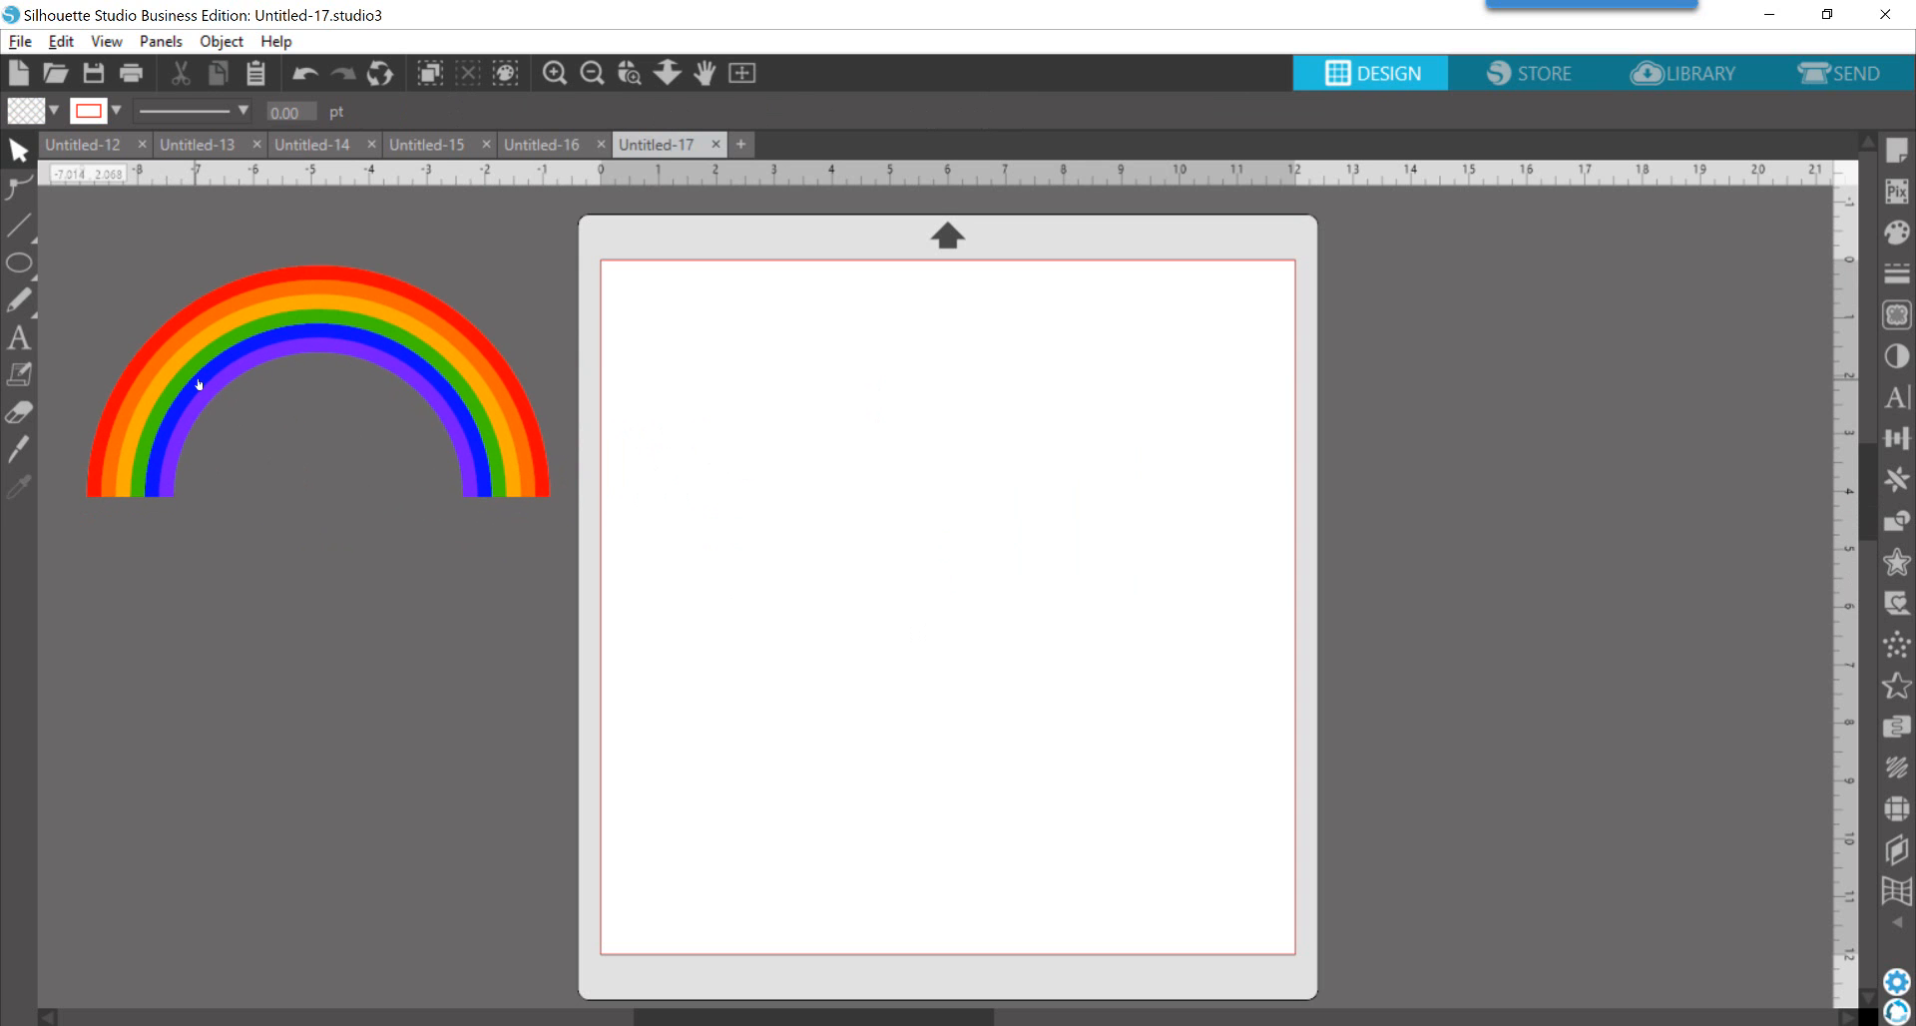
Step: Show the Modify options and draw a circle about 6.9 in across in the middle of the page
left_click(19, 265)
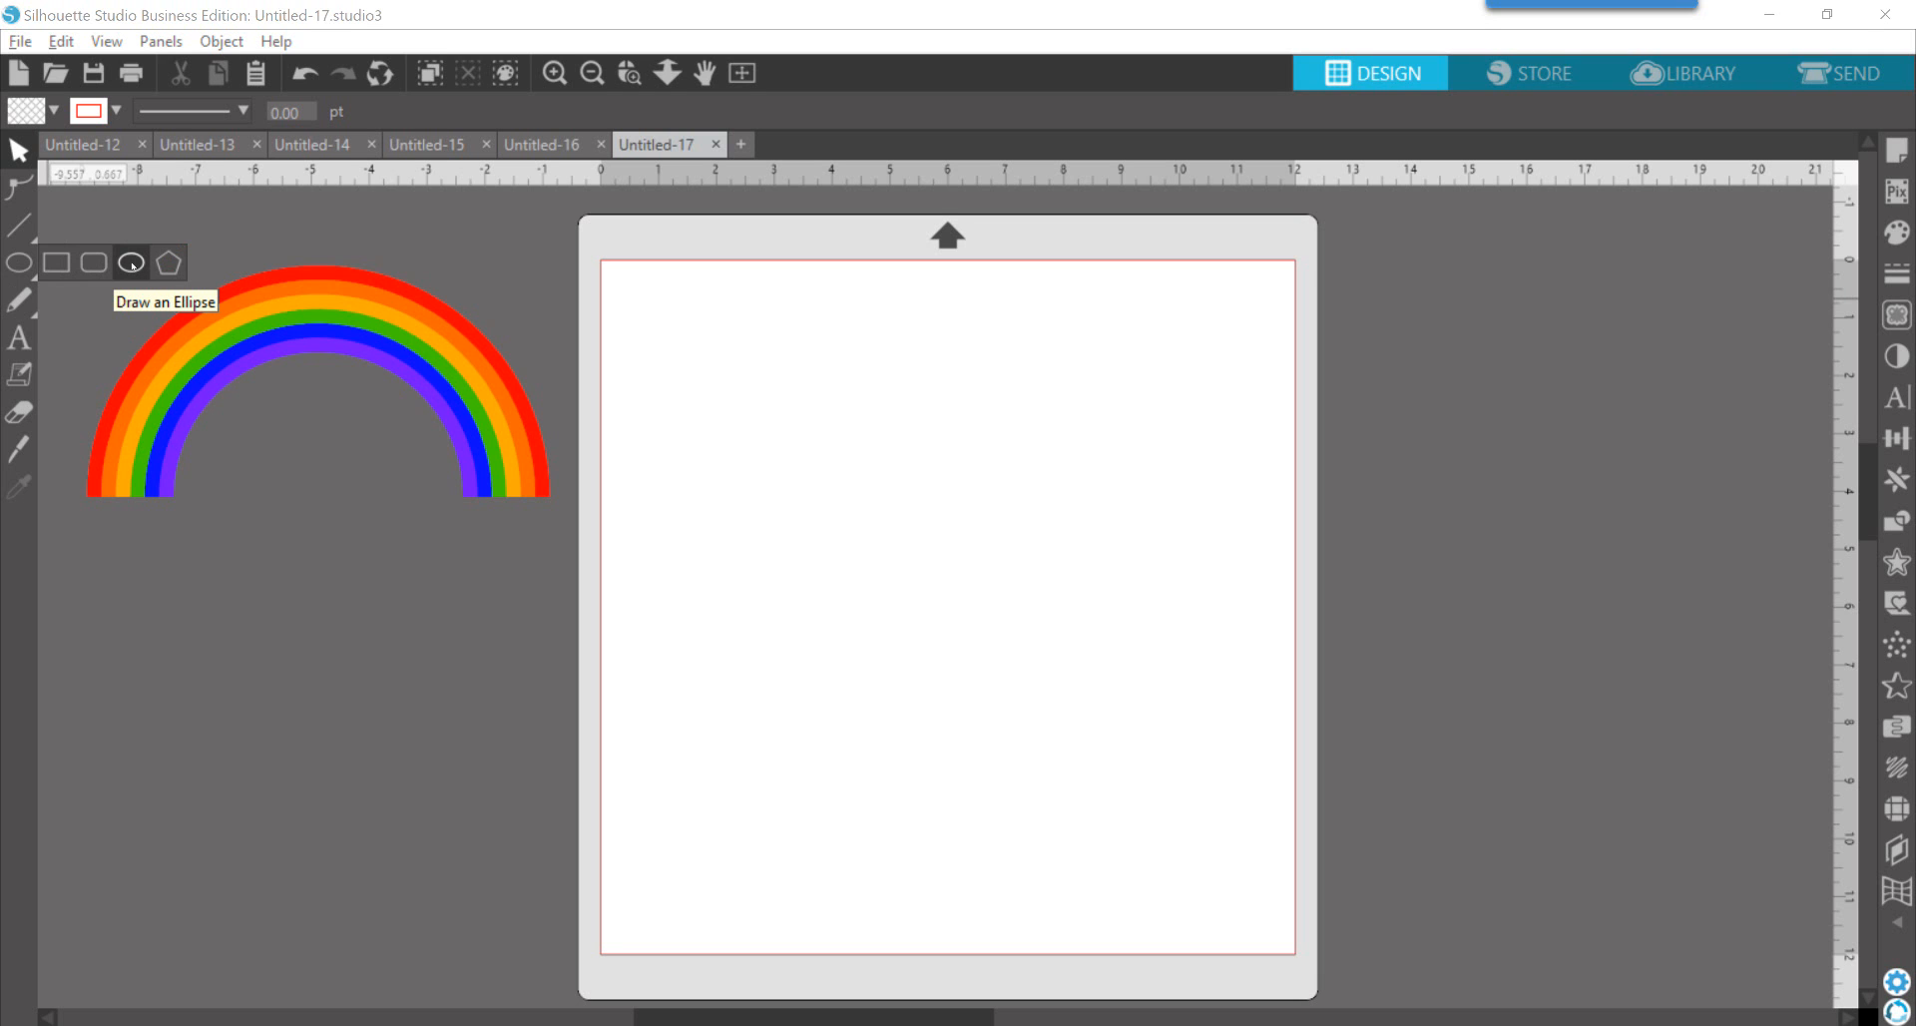
left_click(133, 264)
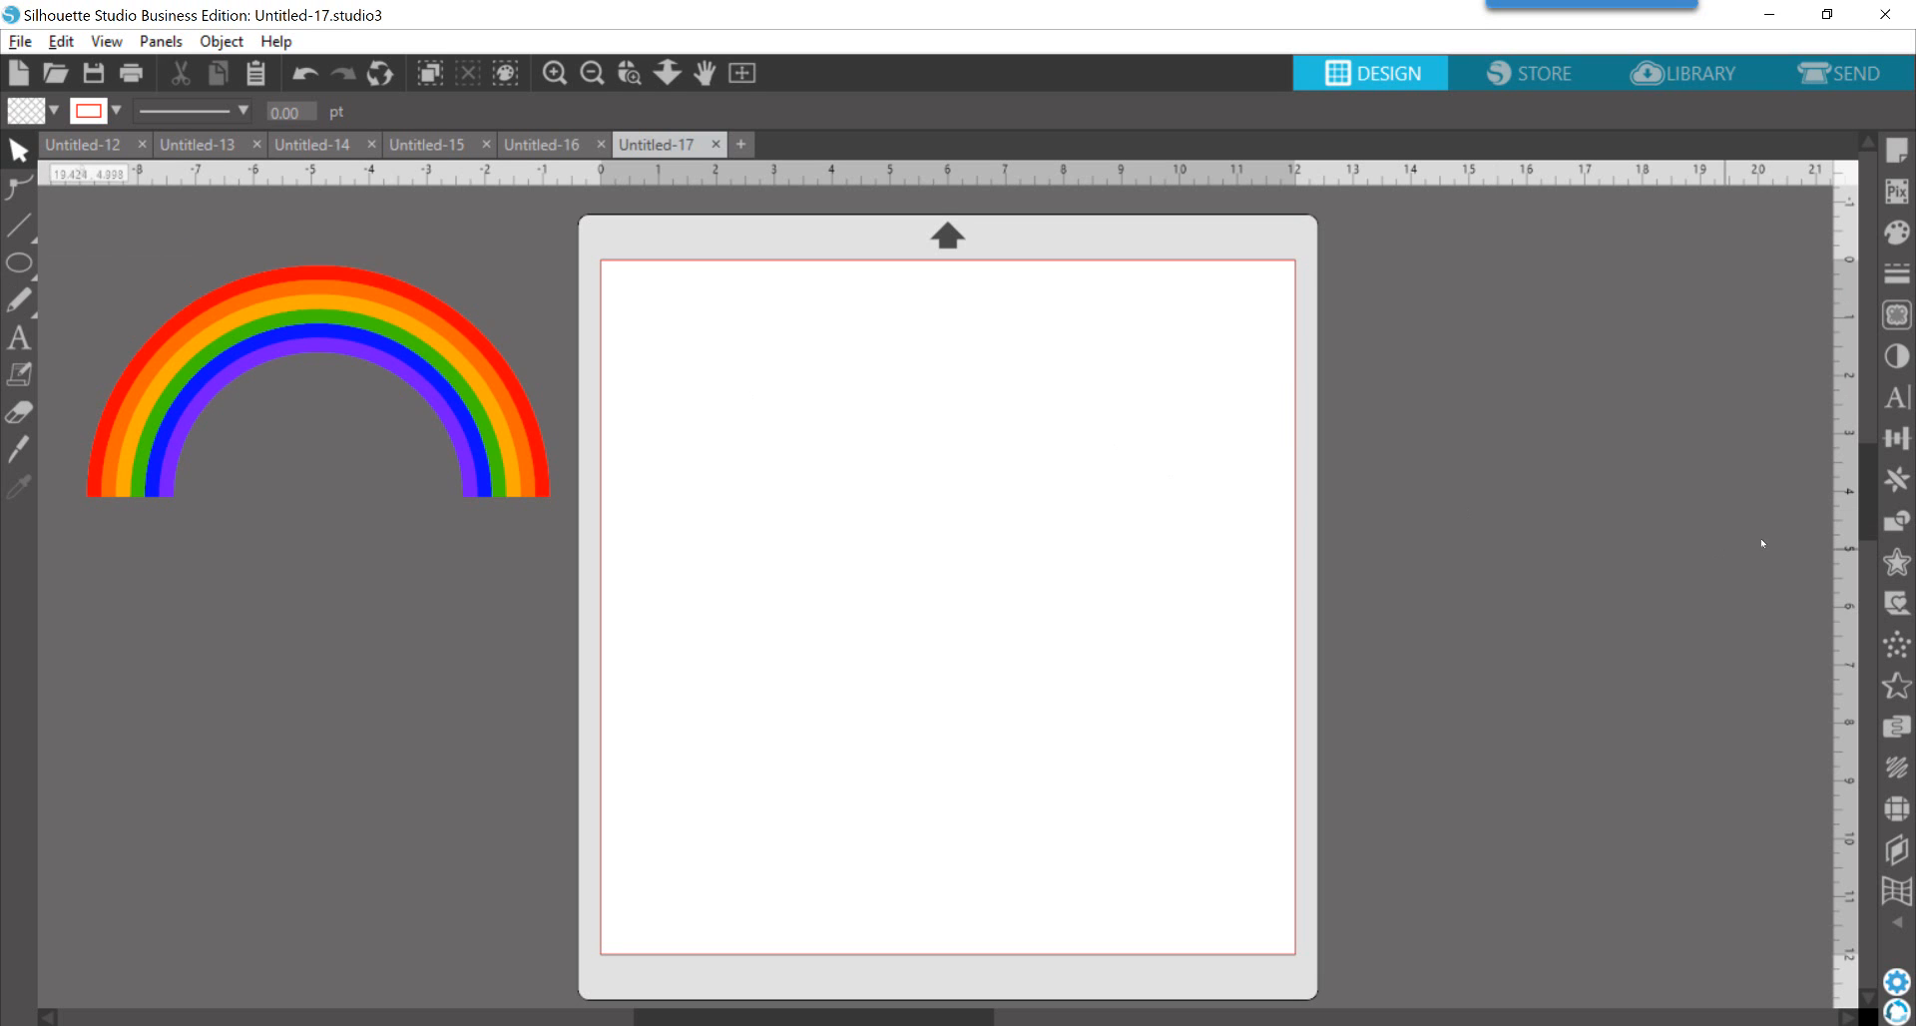
left_click(1897, 522)
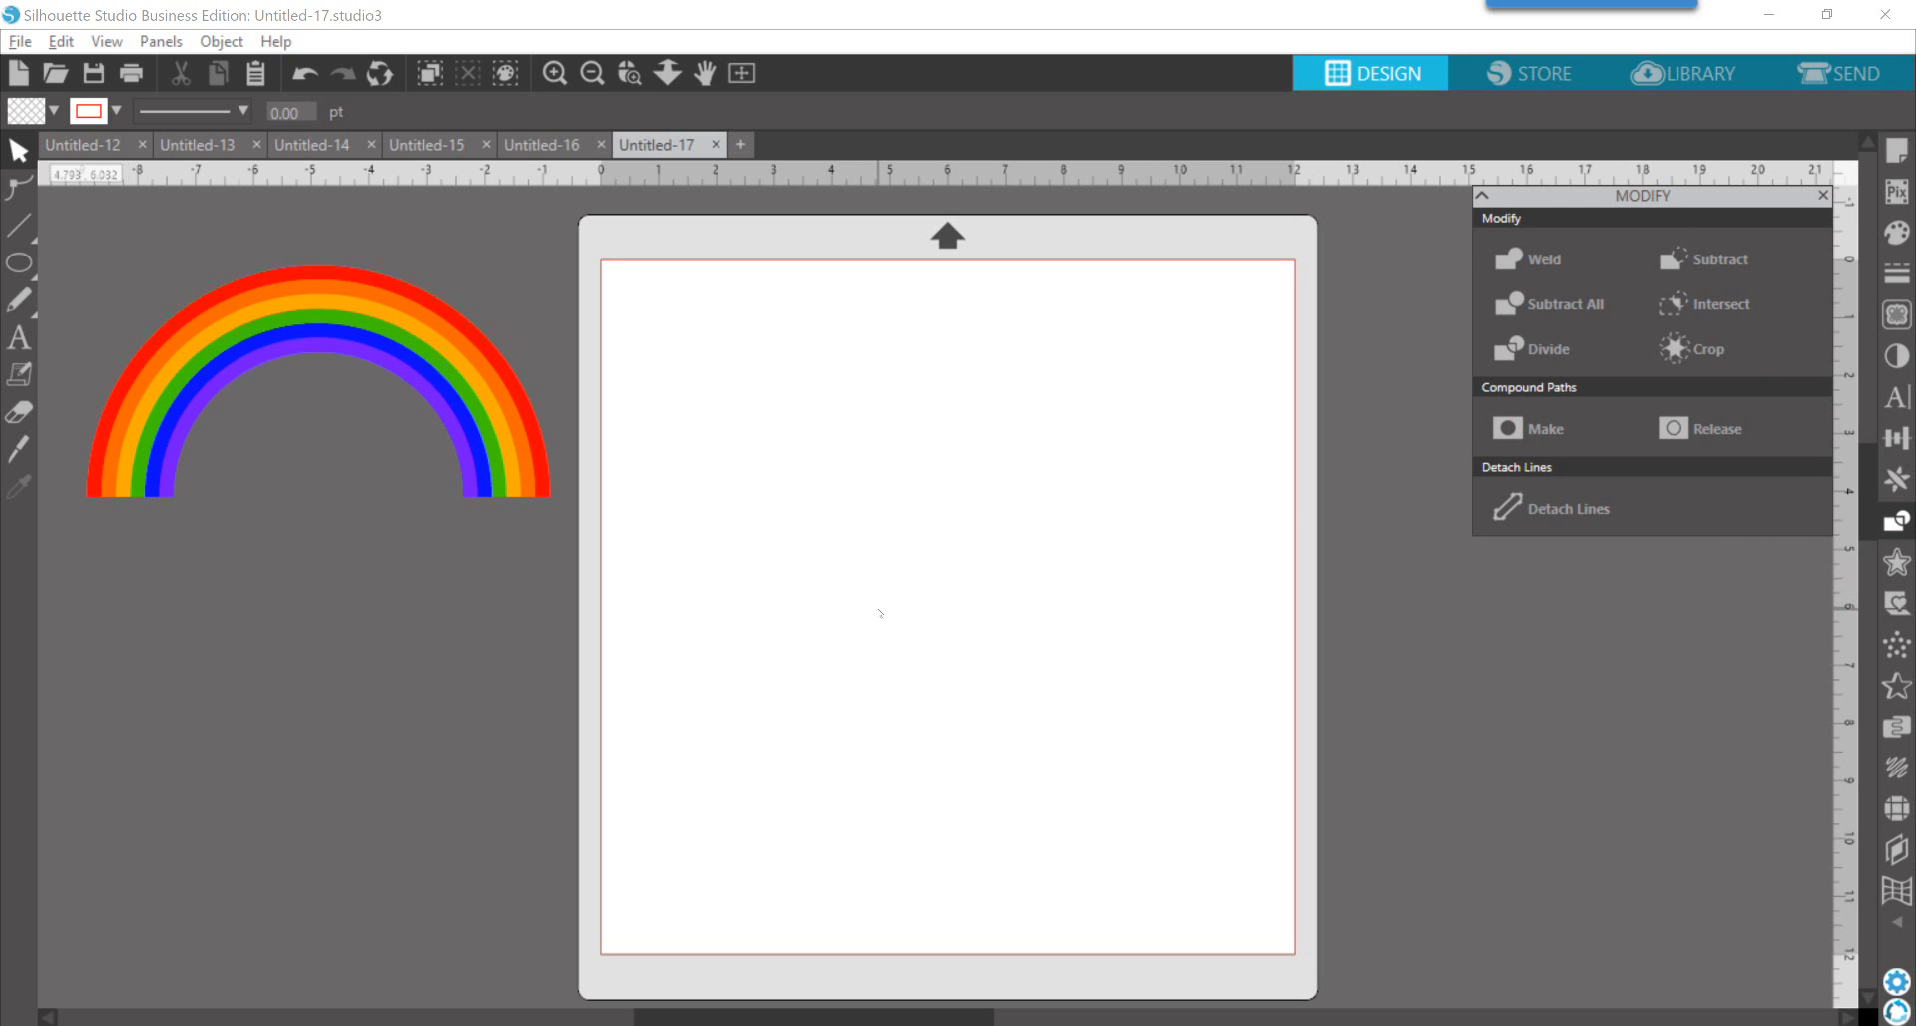
left_click(15, 261)
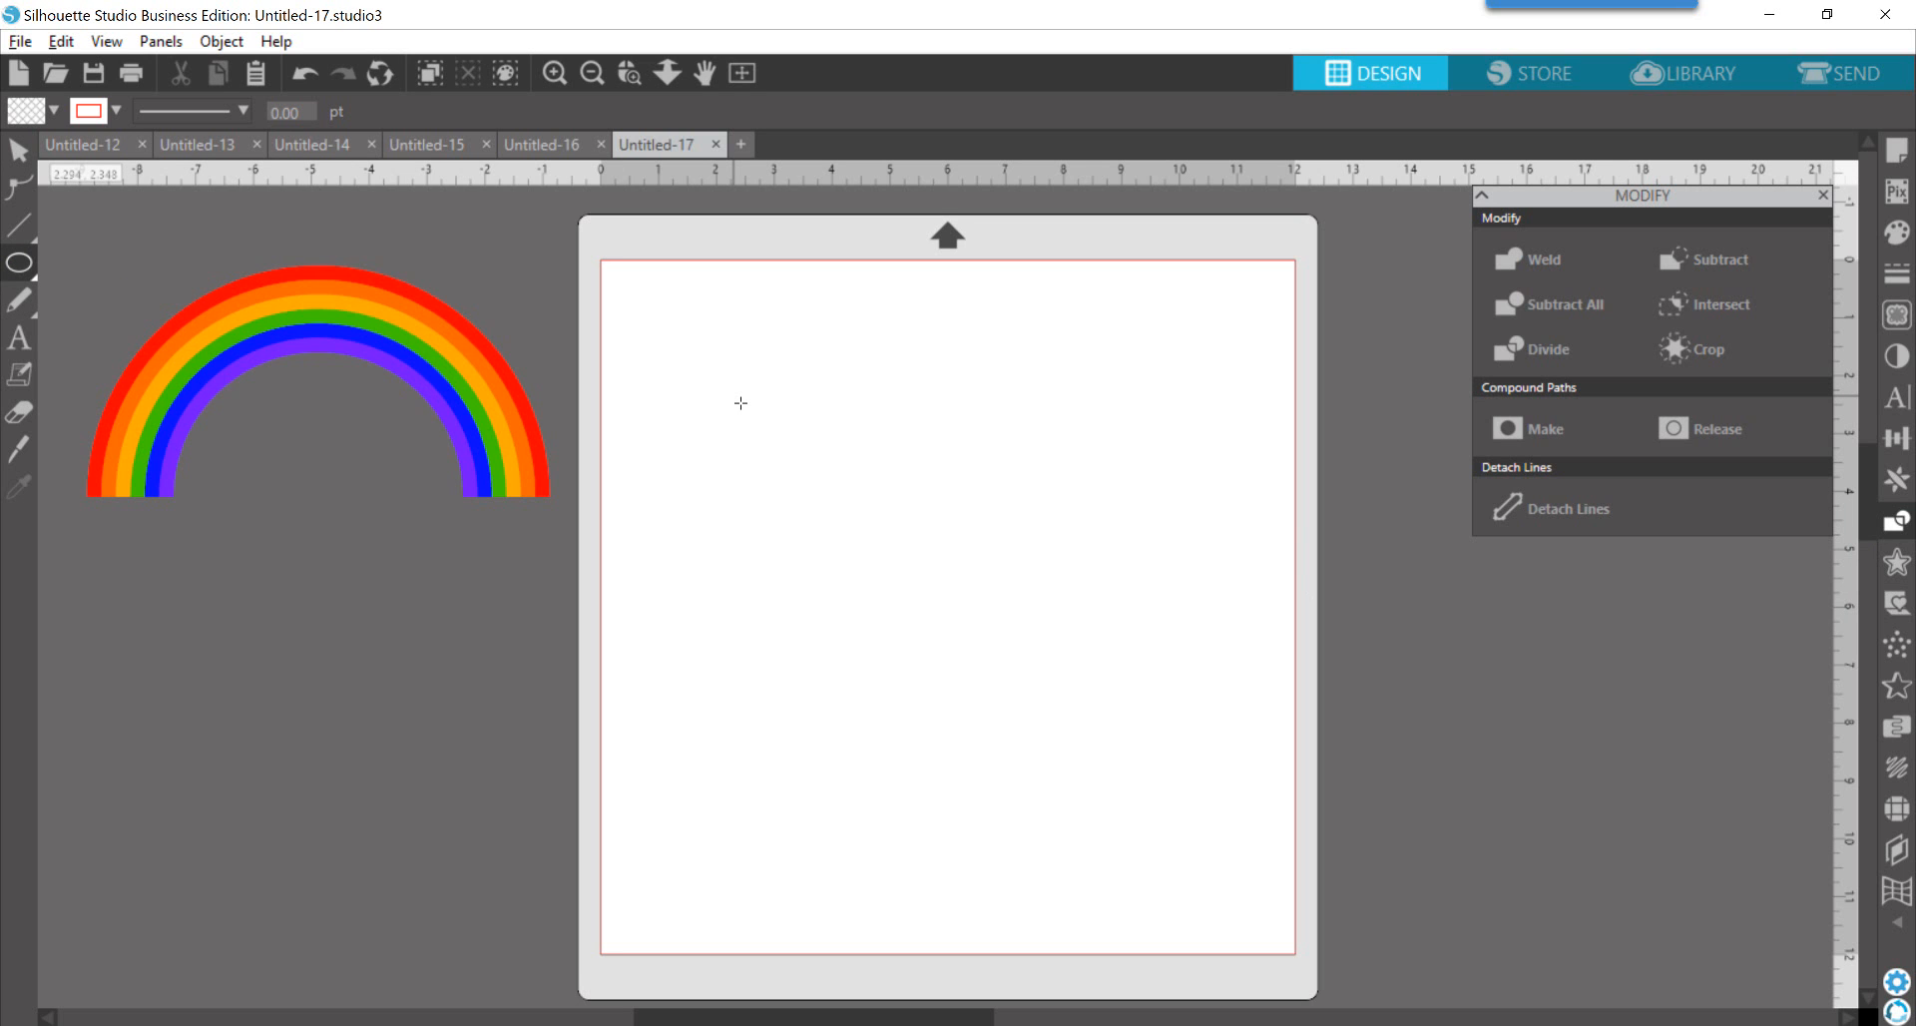
left_click_drag(735, 394, 1131, 813)
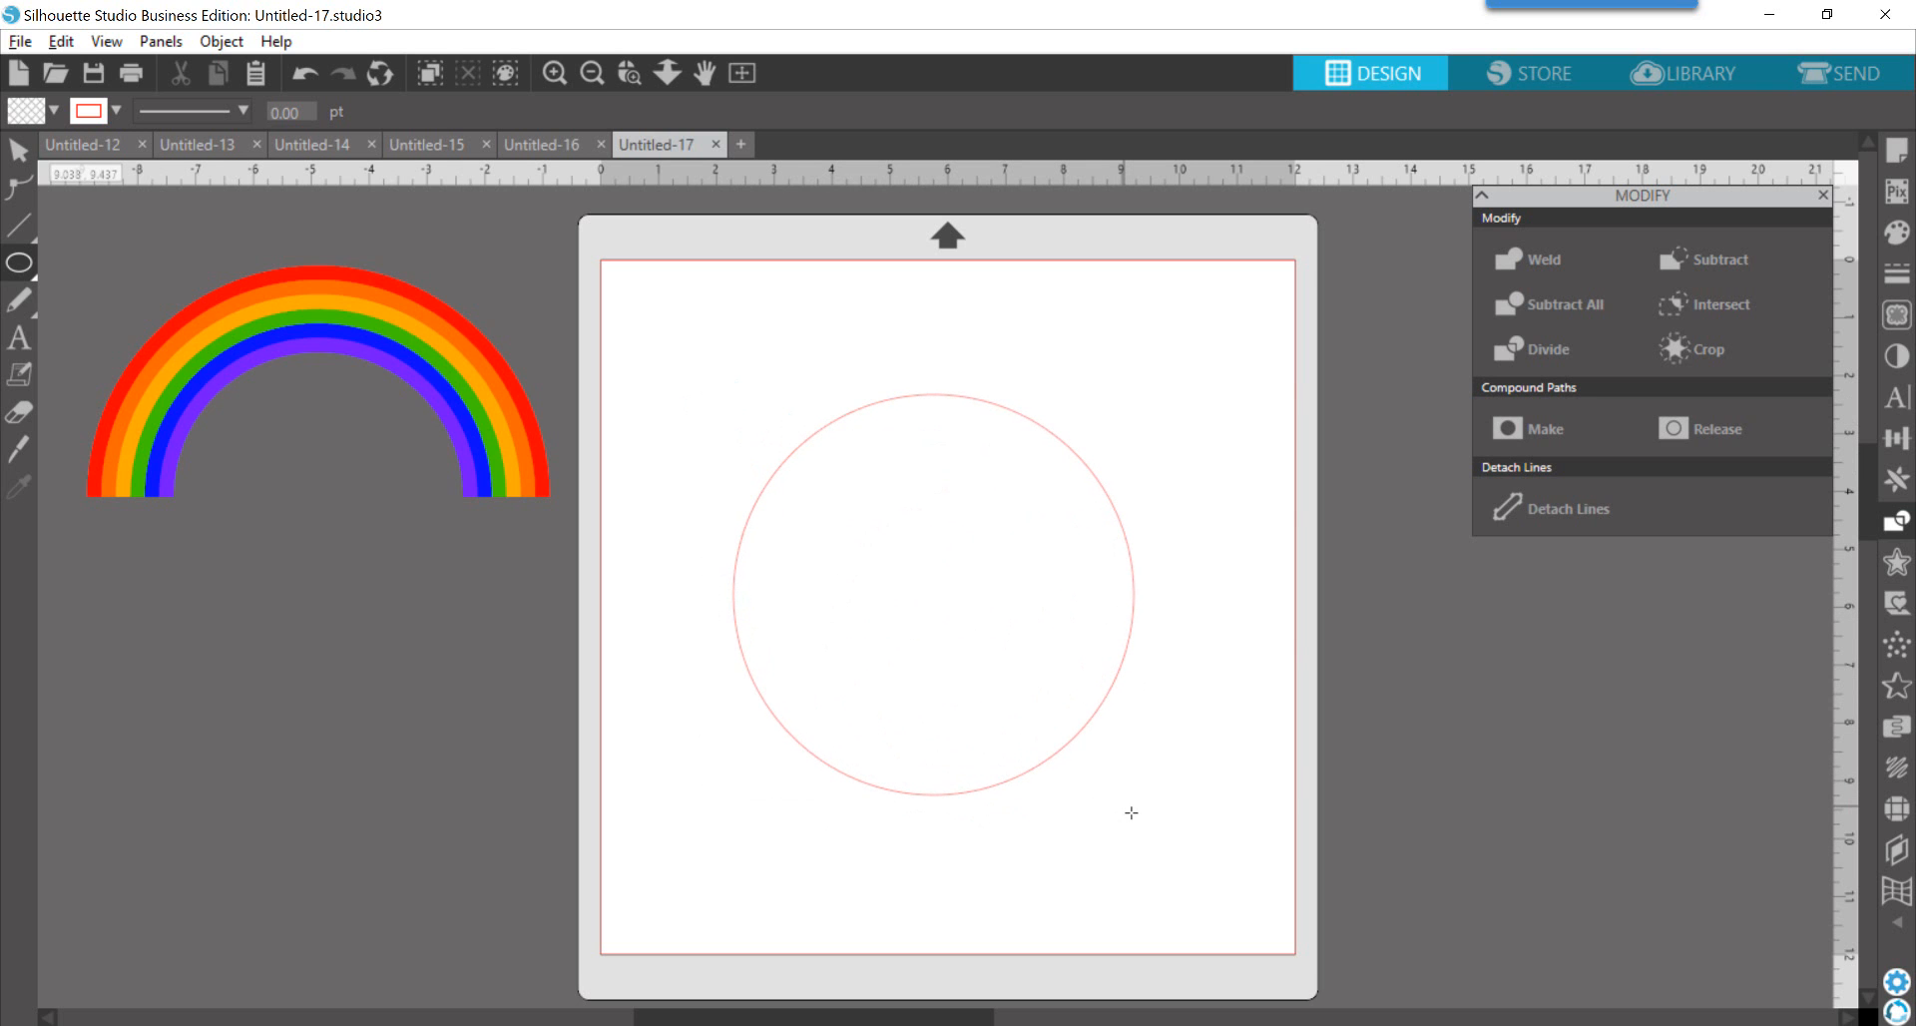
key("v")
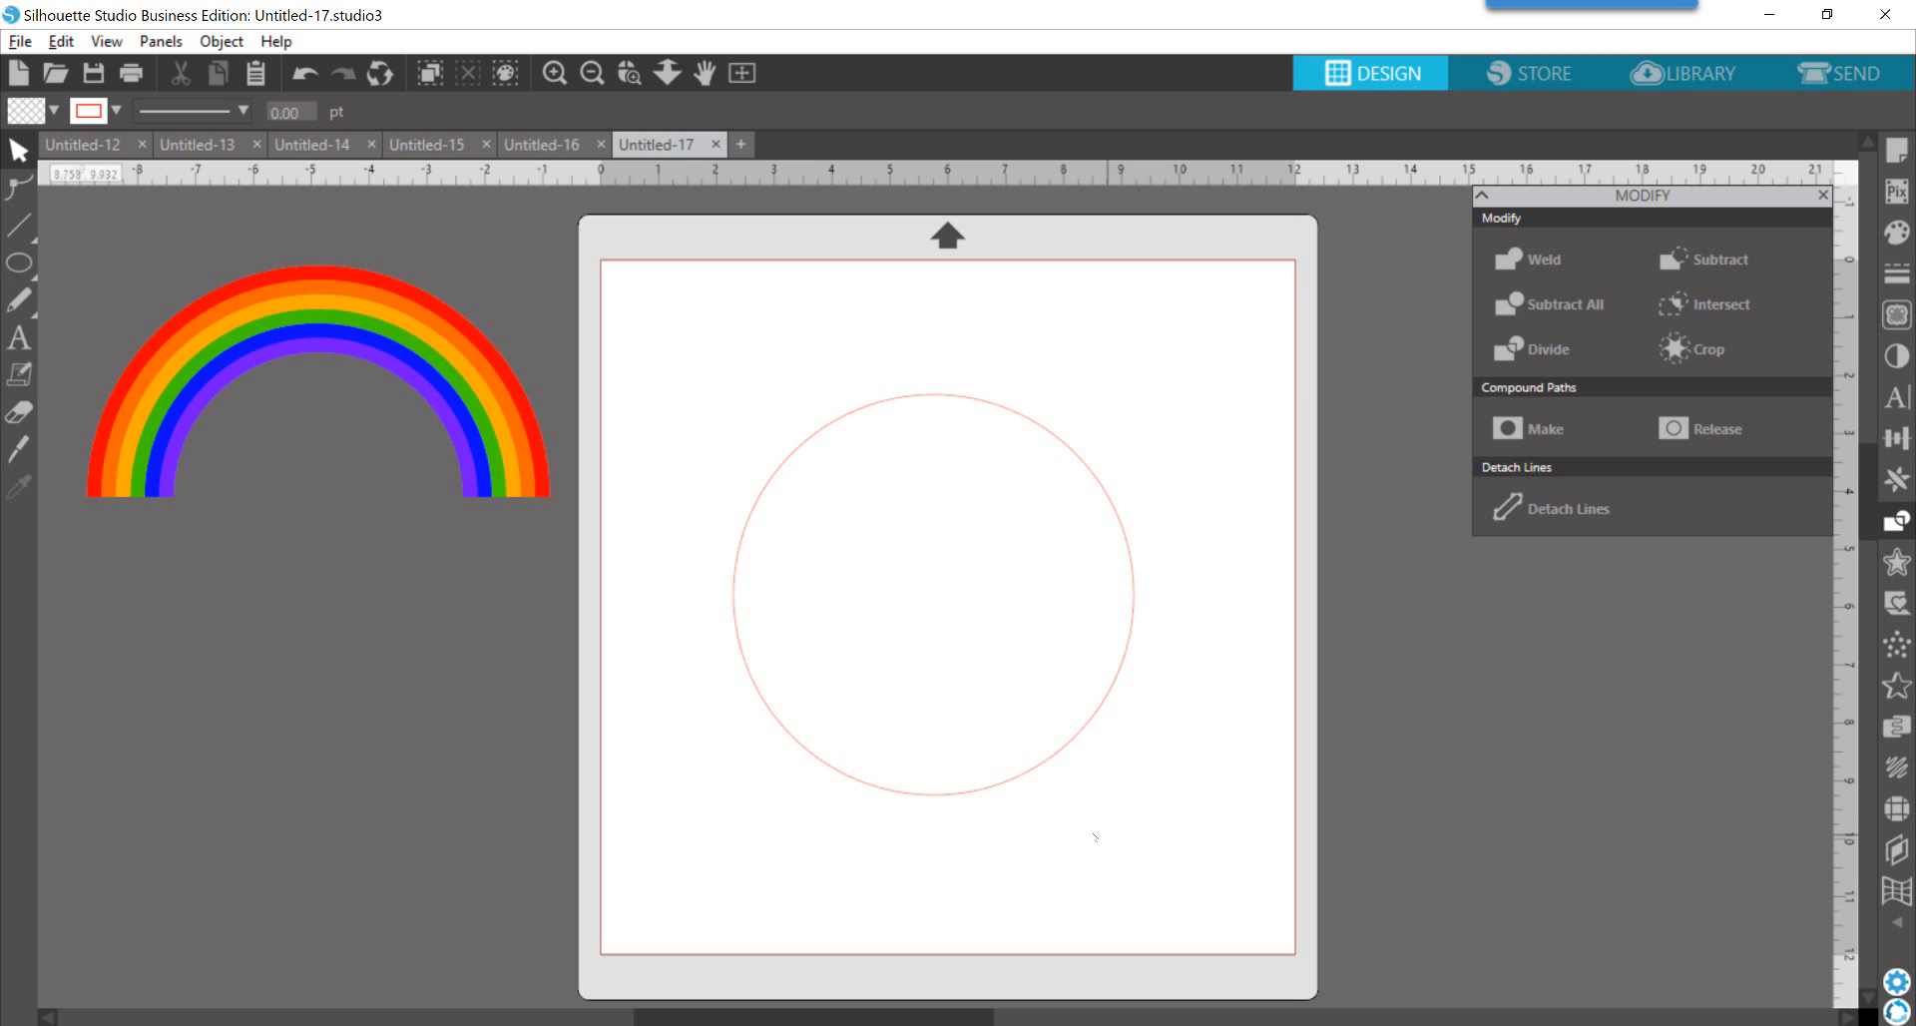
left_click(1010, 777)
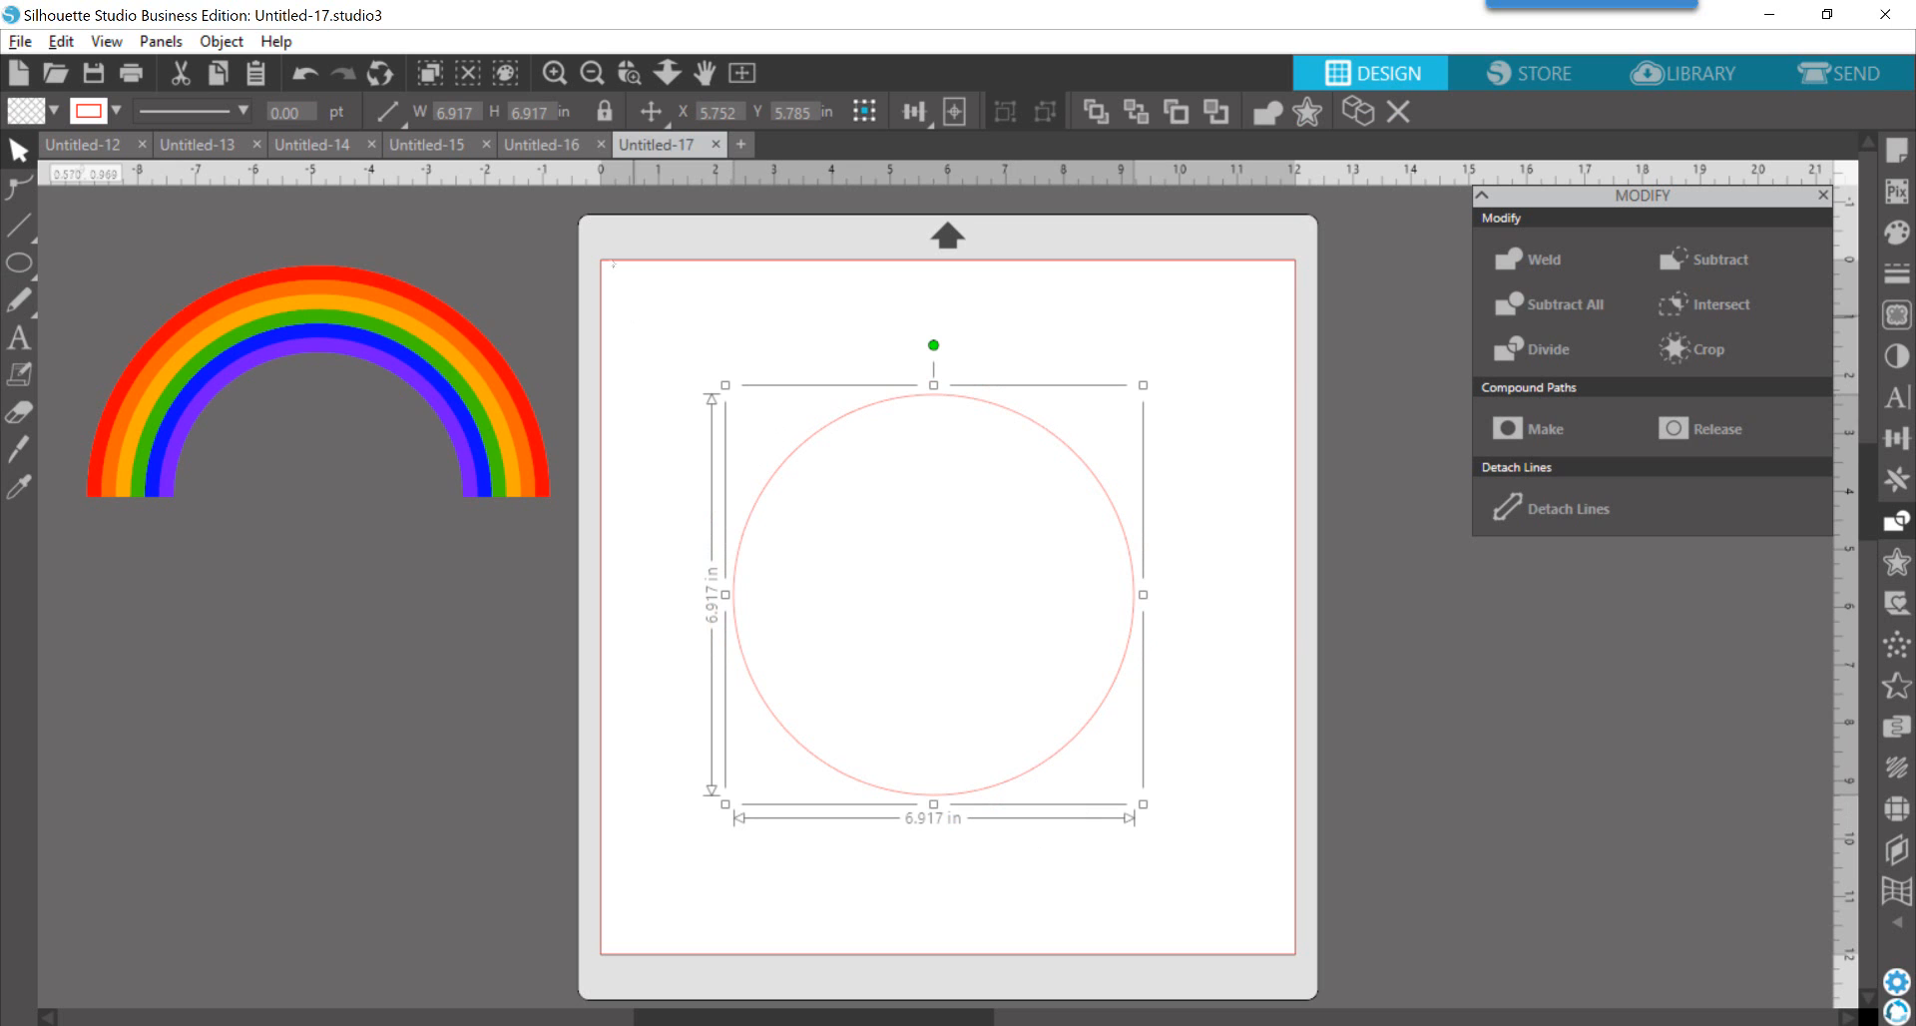
Step: Resize the circle to 8 in, keeping its proportions, and fill it with red
double_click(530, 111)
type("8")
key("Return")
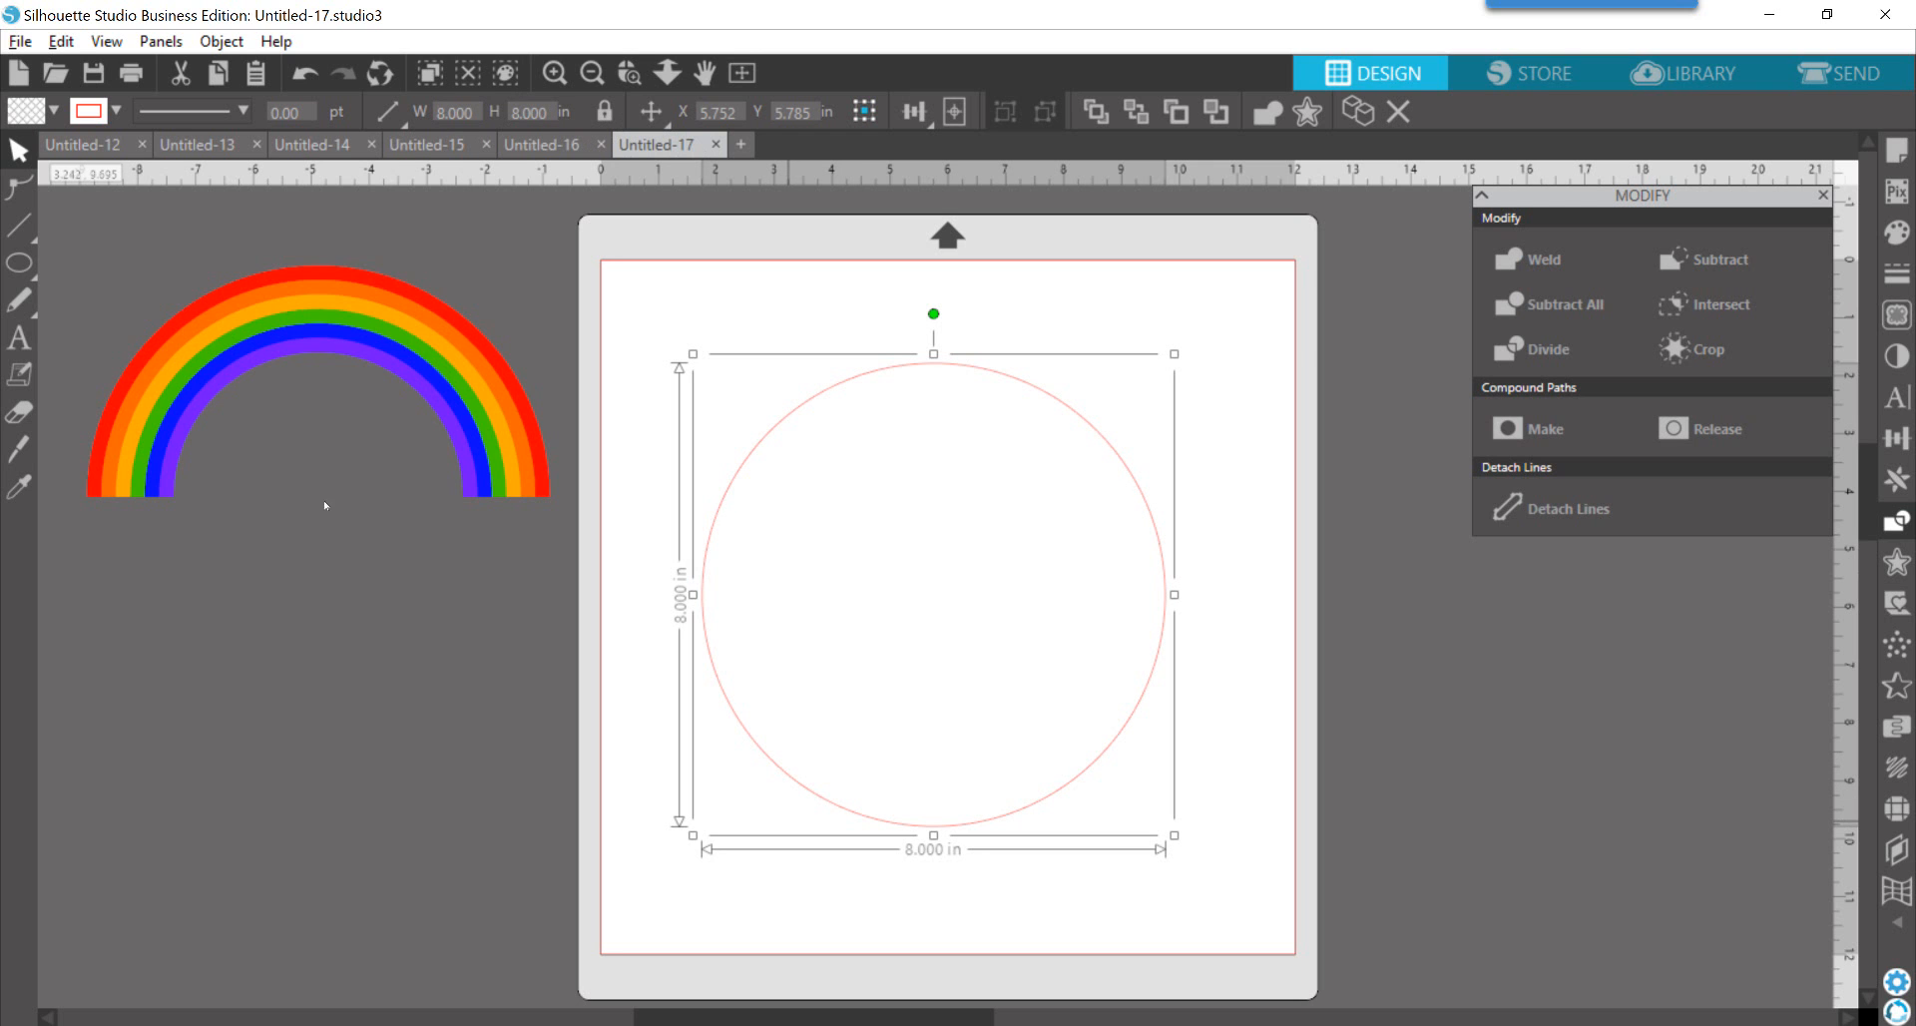
left_click(27, 111)
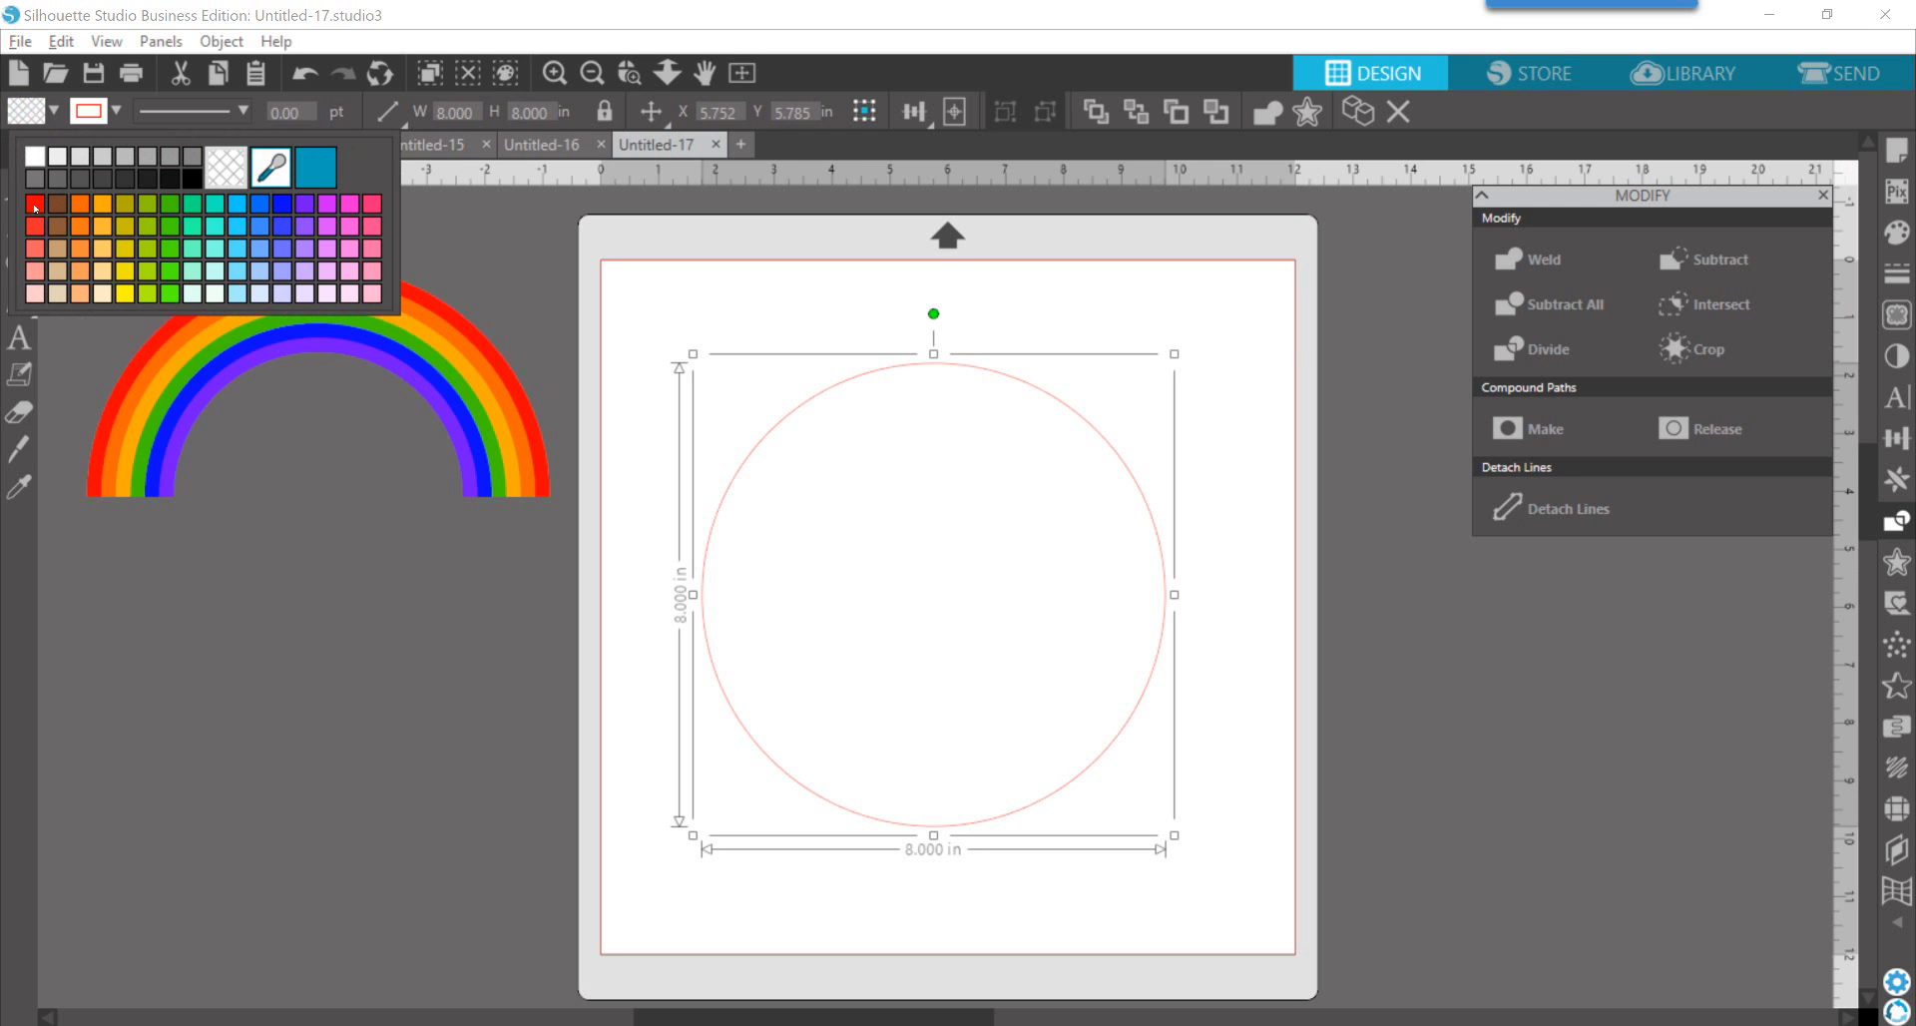
left_click(35, 211)
left_click(89, 111)
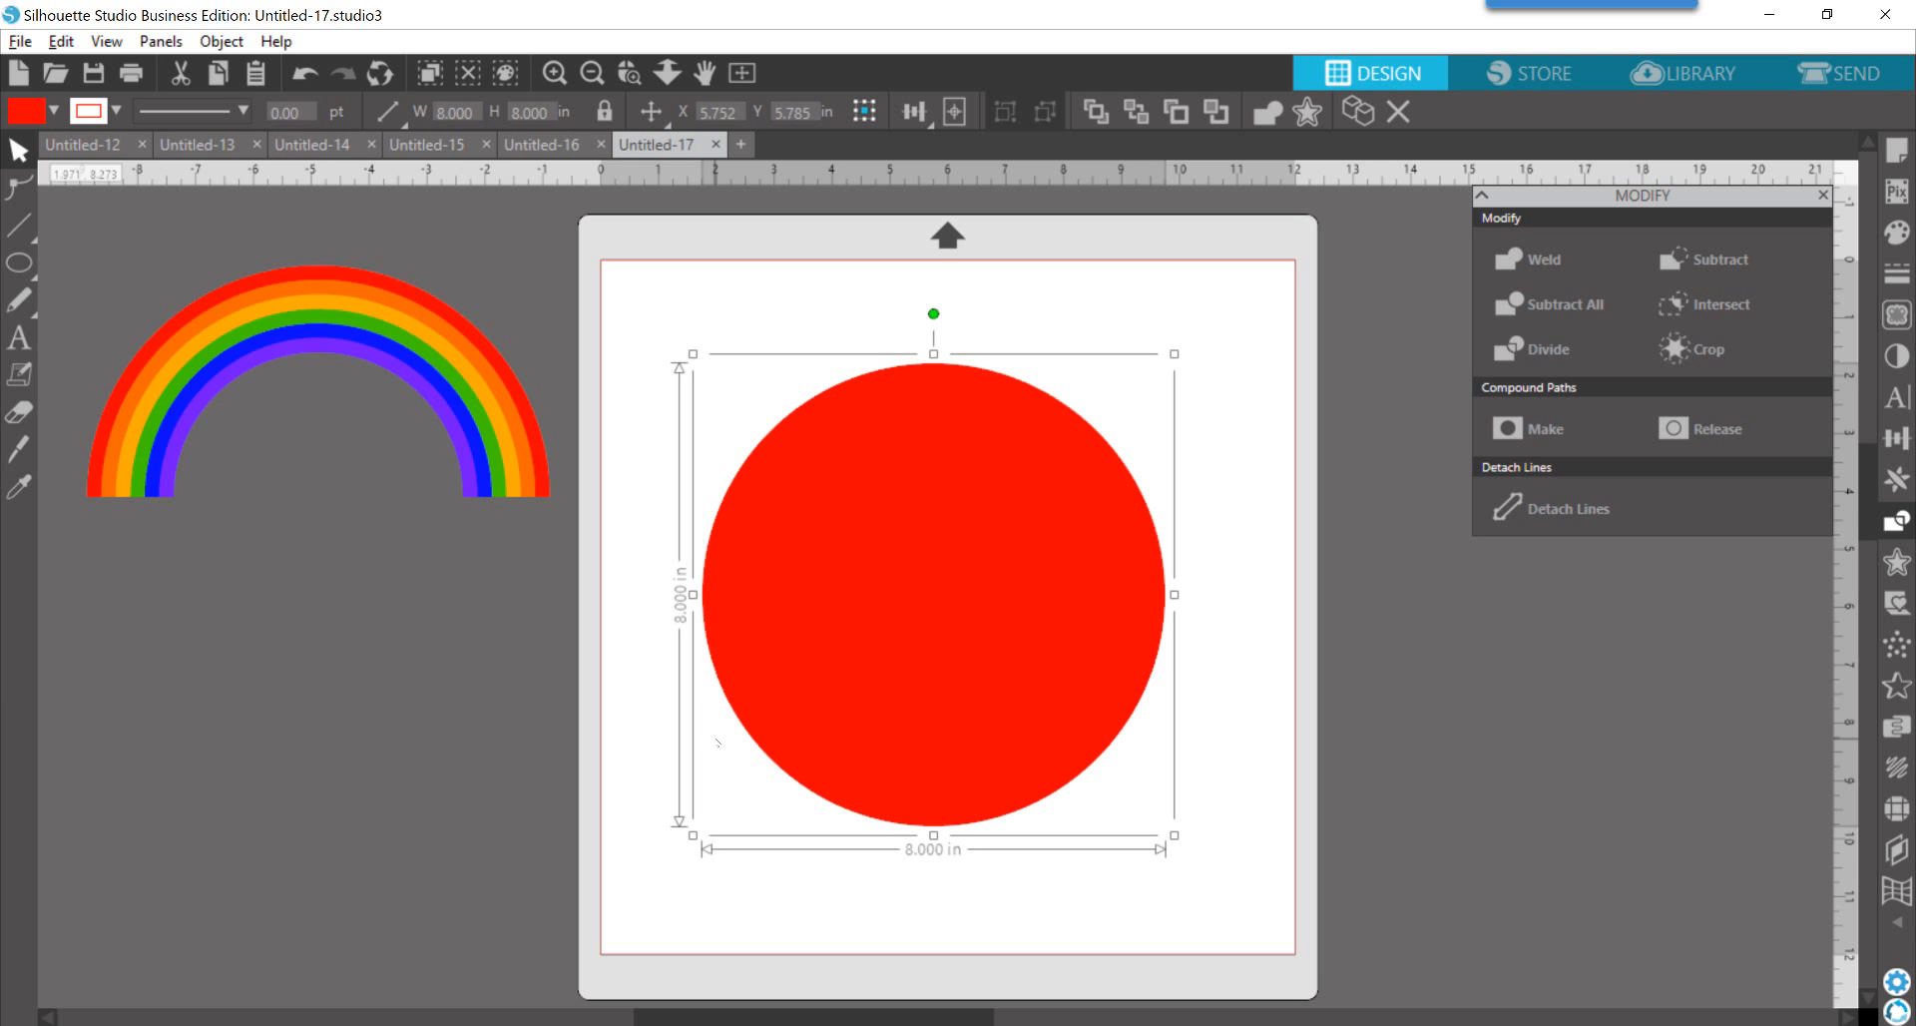
Step: Duplicate the red circle in place and fill the copy on top with orange
key("i")
key("v")
key("i")
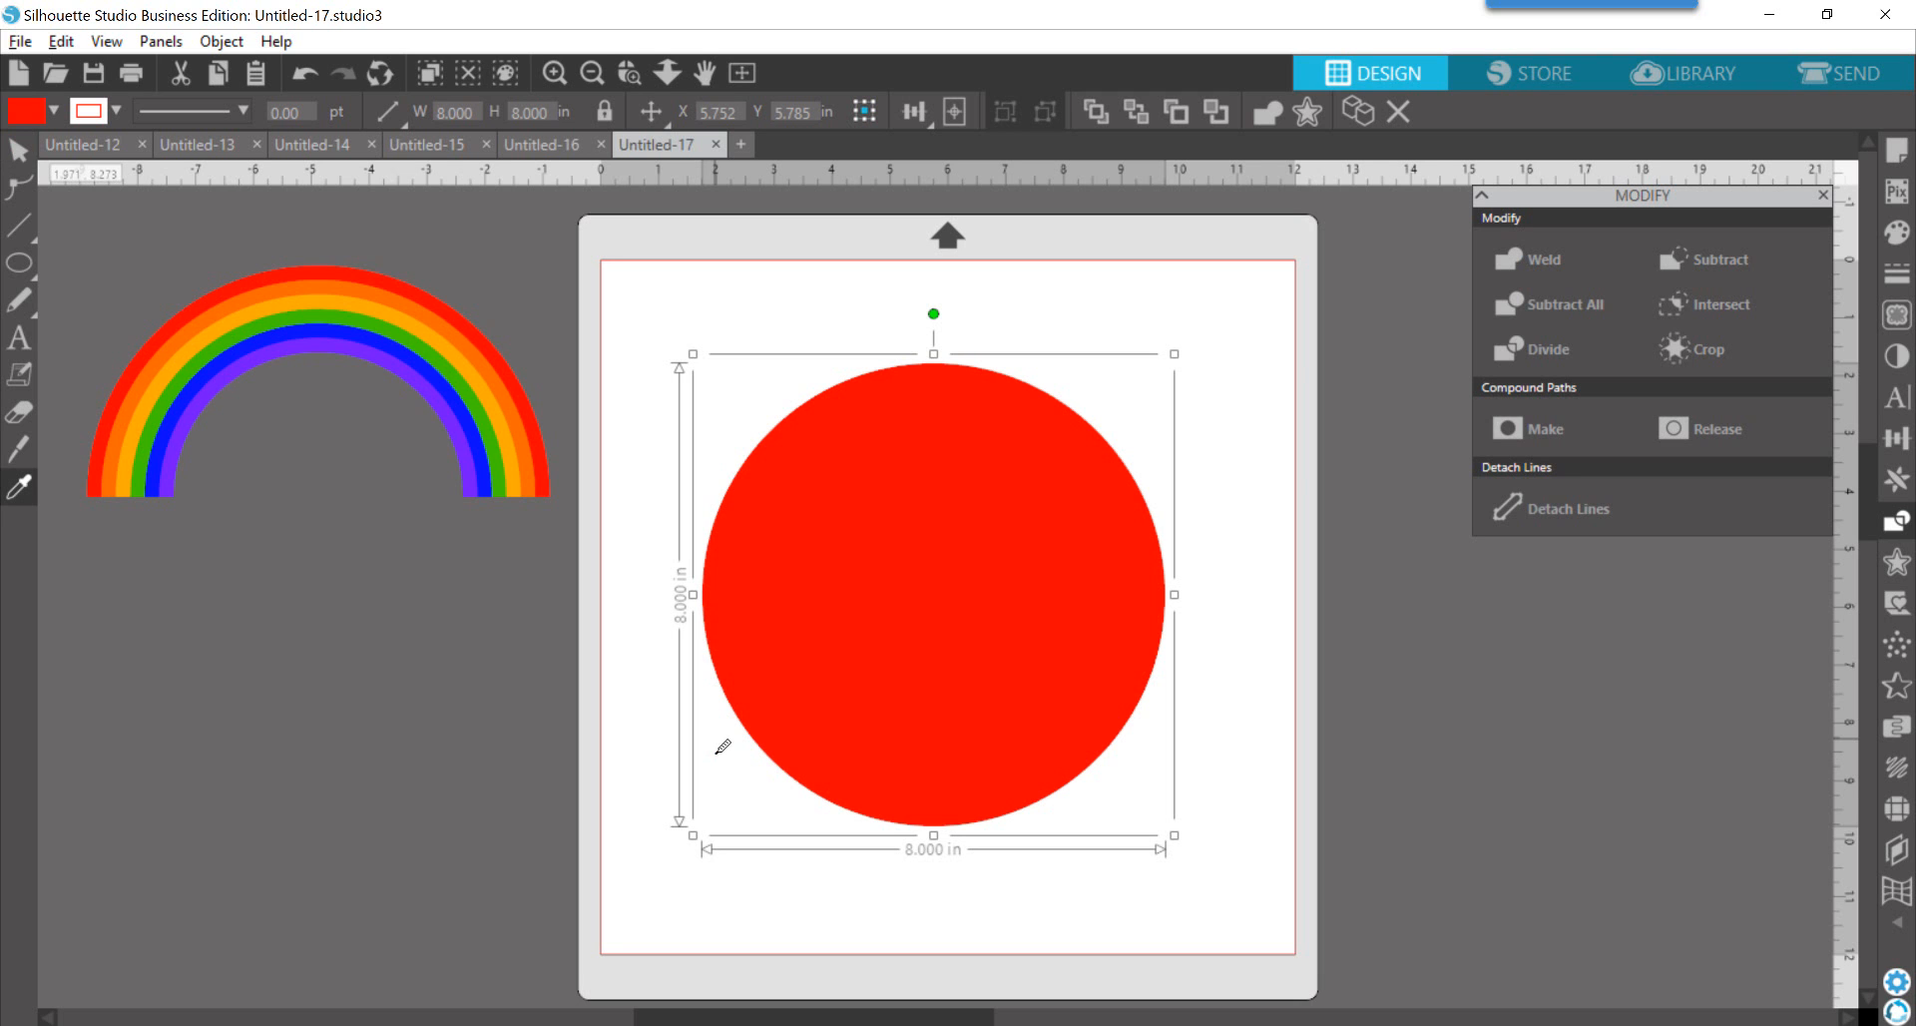
key("v")
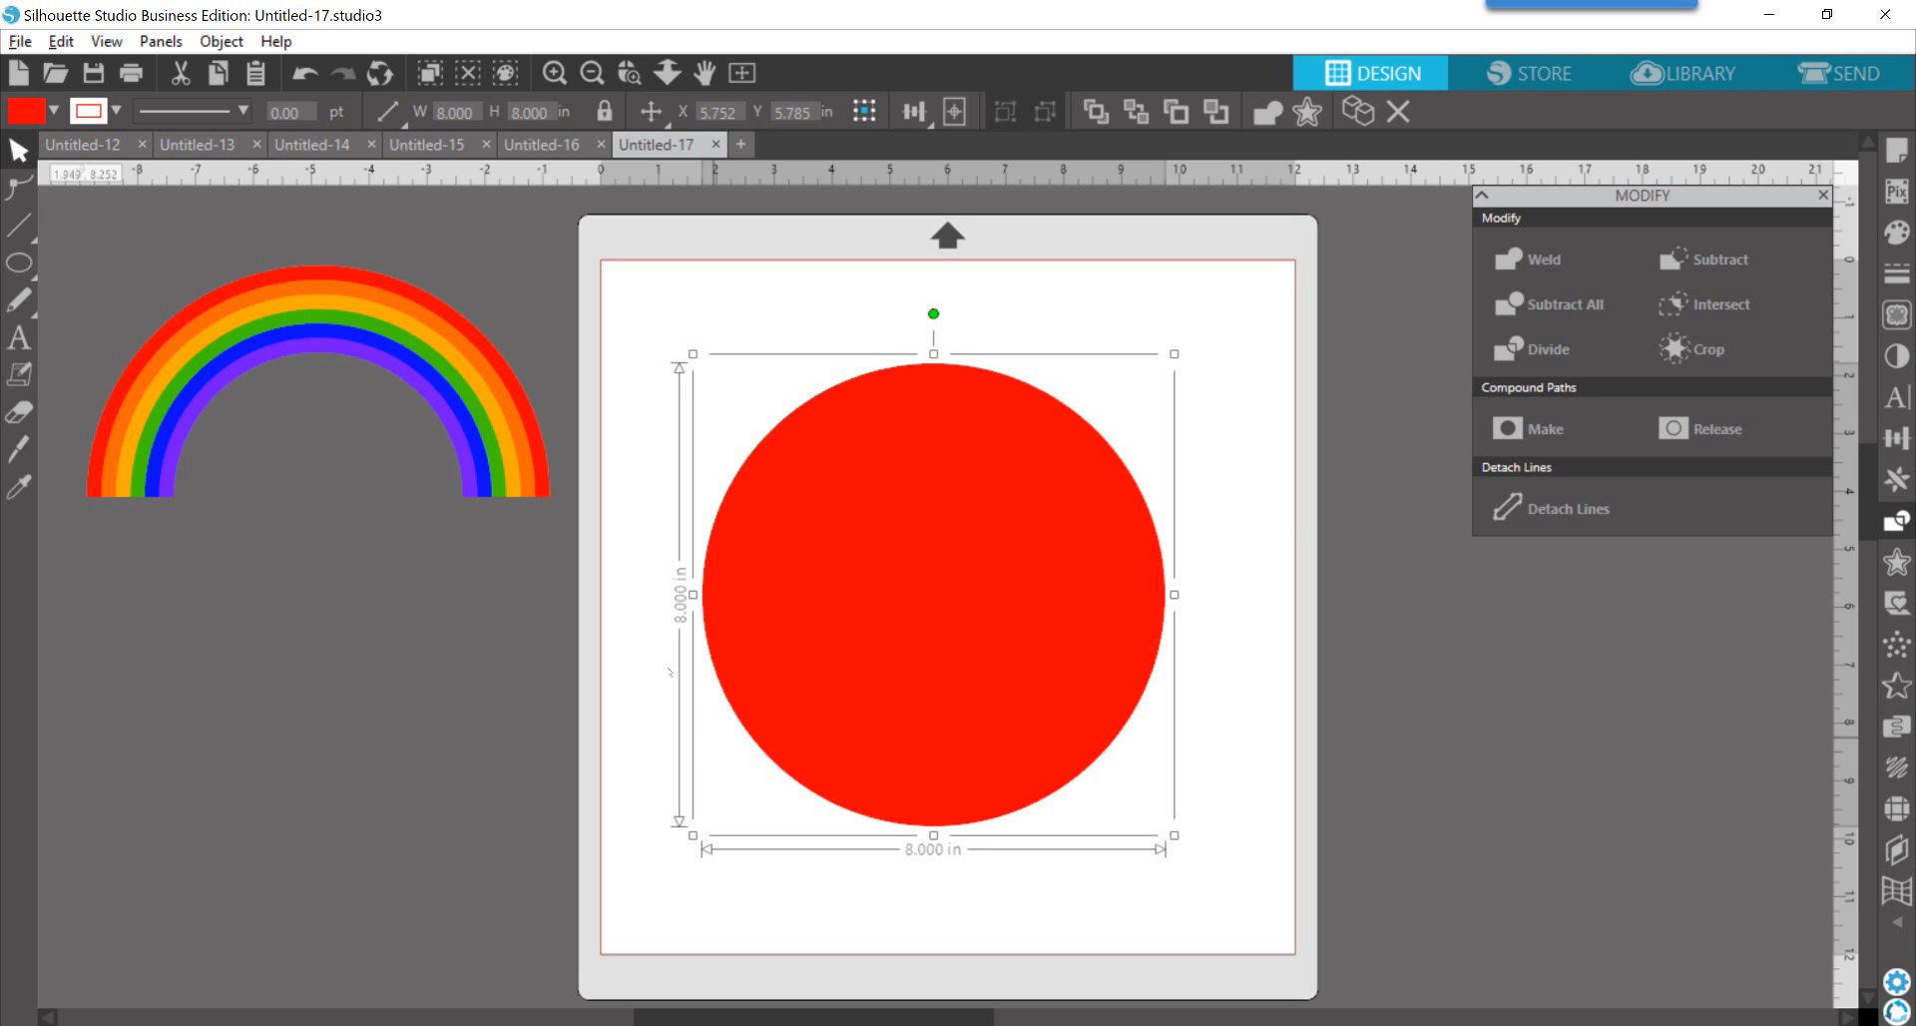
left_click(54, 111)
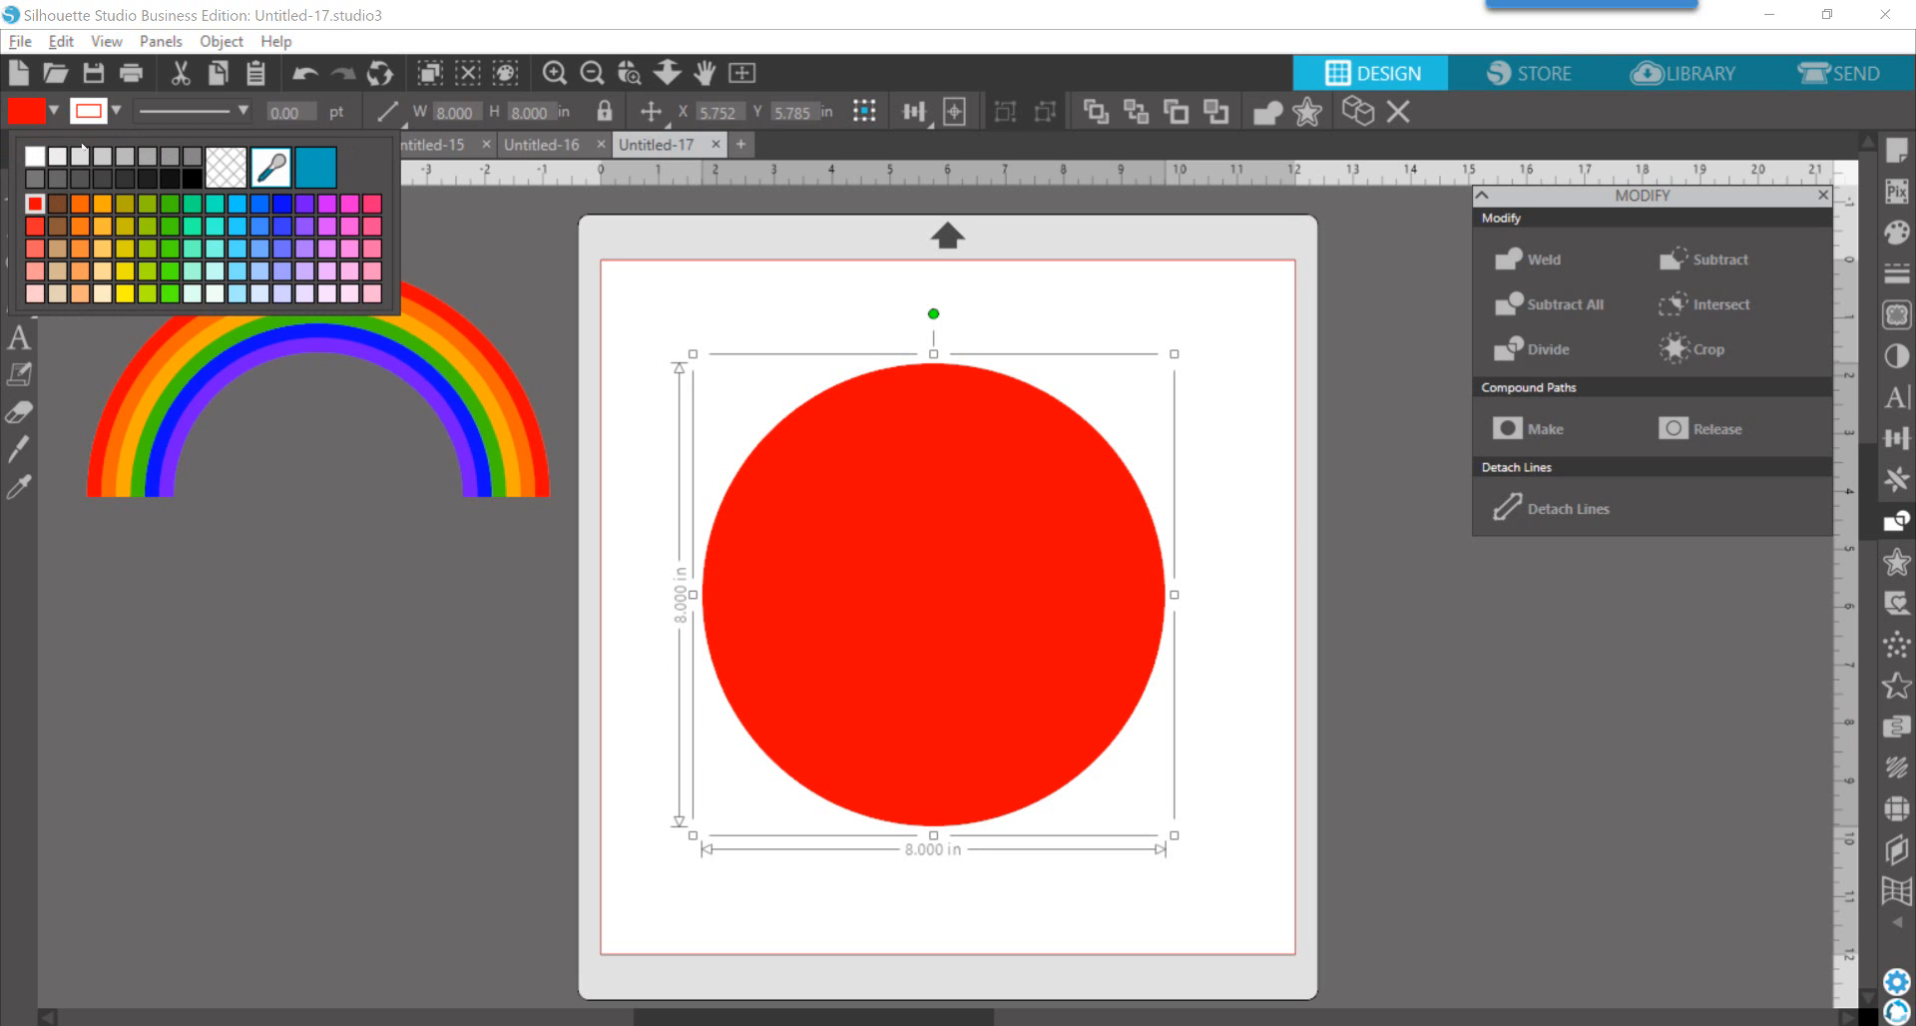
left_click(80, 202)
Step: Offset the orange circle from the red one, and align both circles to a common center
left_click_drag(968, 554, 981, 587)
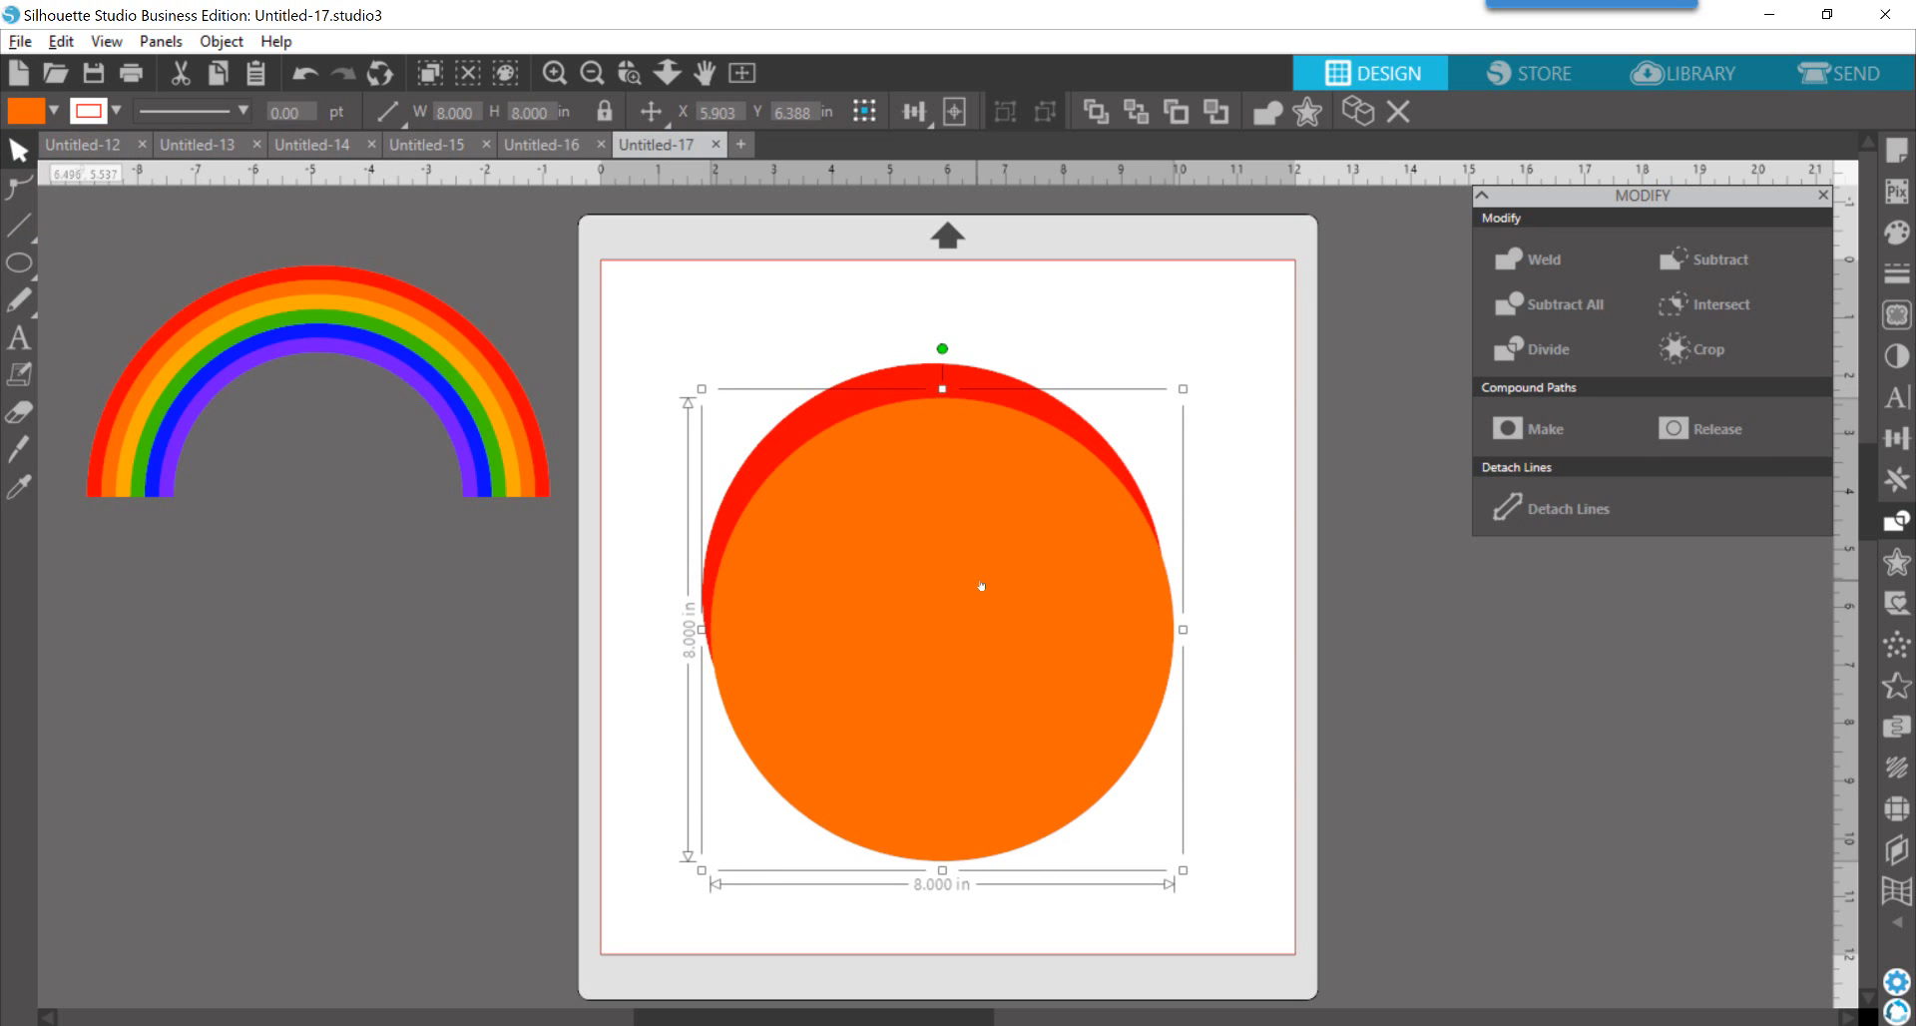
left_click(827, 417)
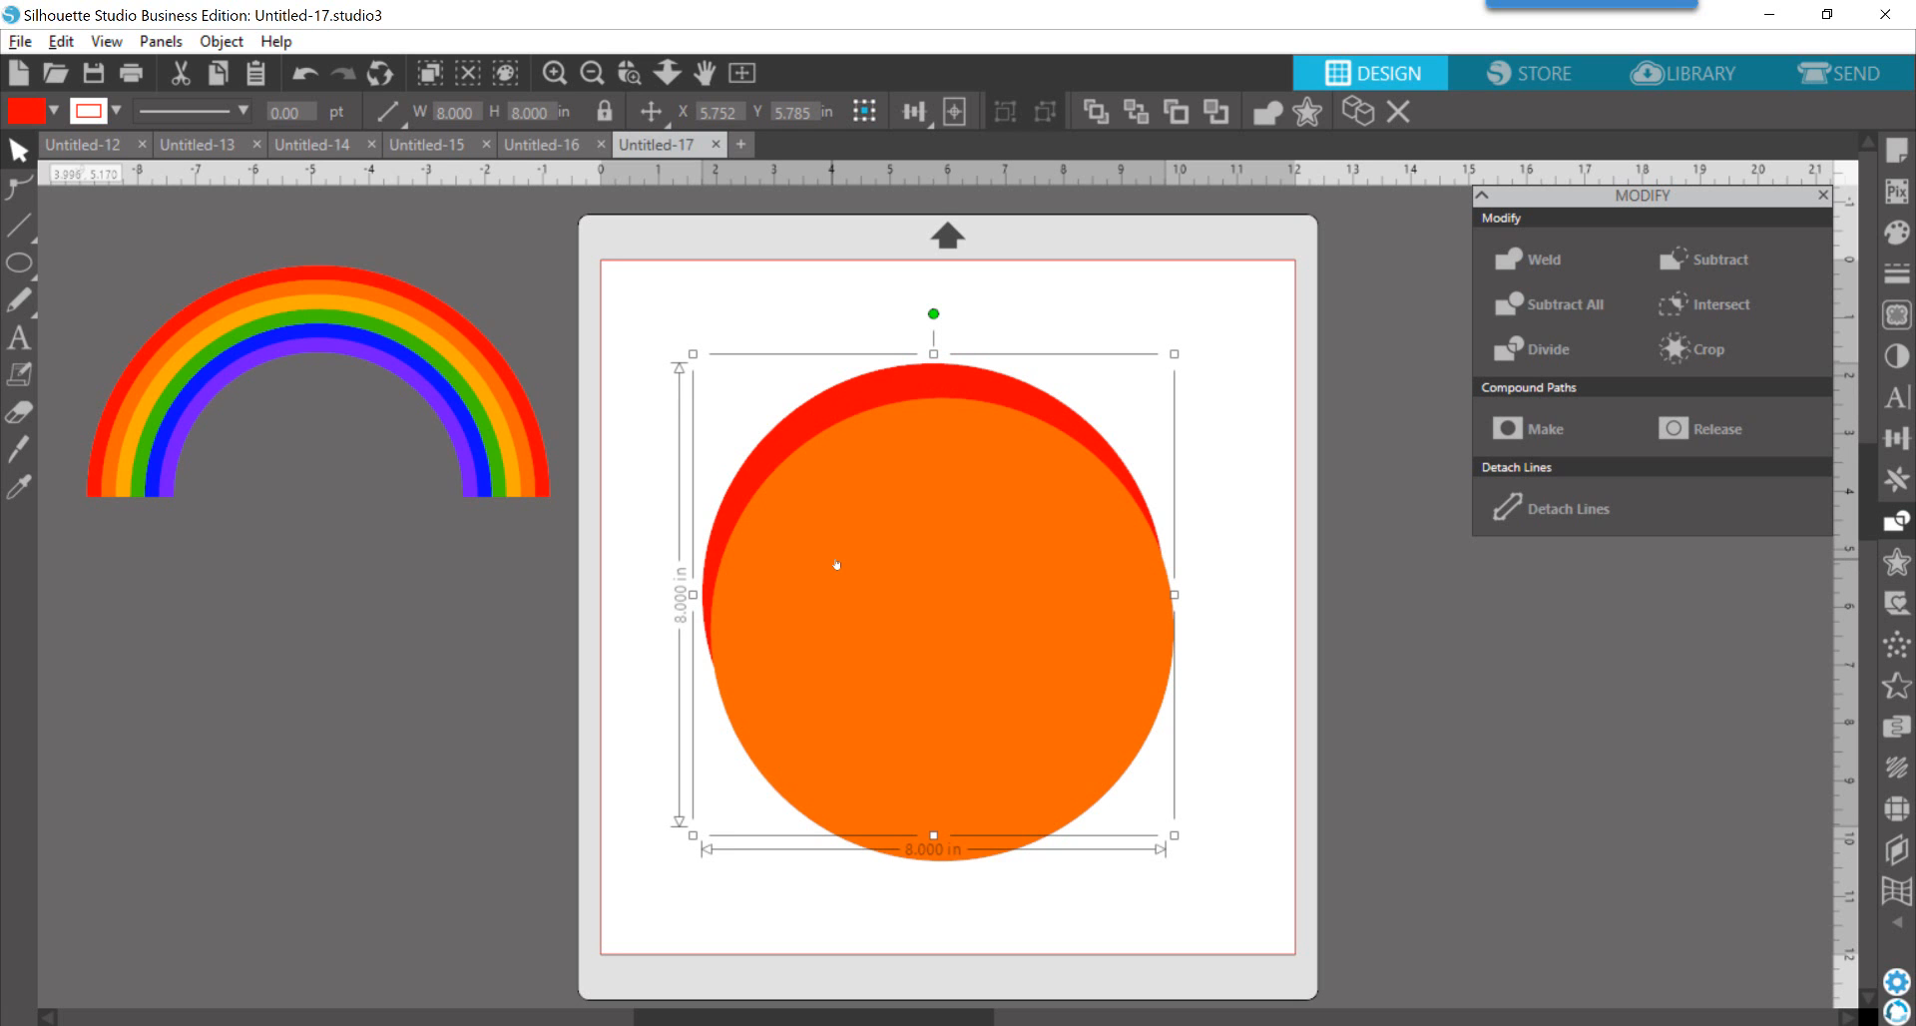
left_click_drag(842, 317, 889, 518)
left_click(994, 113)
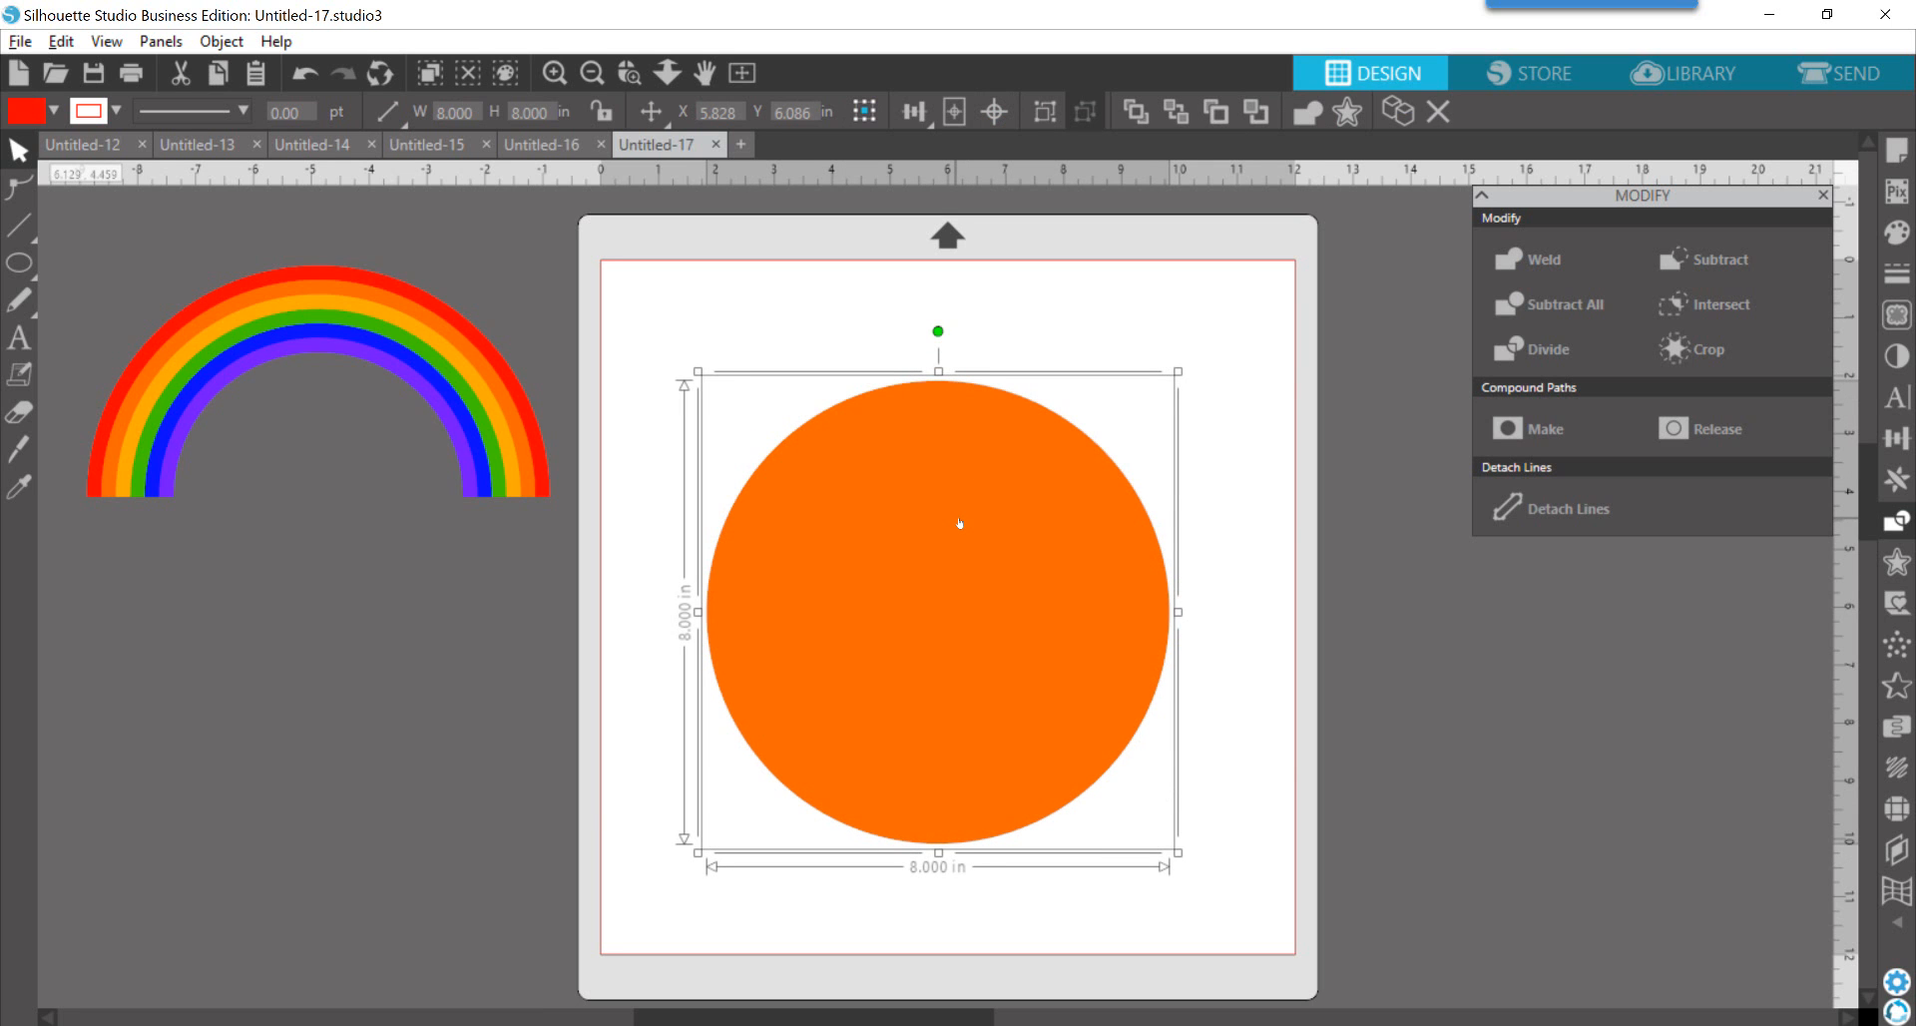
Step: Resize only the orange circle to 7.5 in, keeping its proportions and center
left_click(1228, 449)
left_click(1021, 558)
left_click(530, 111)
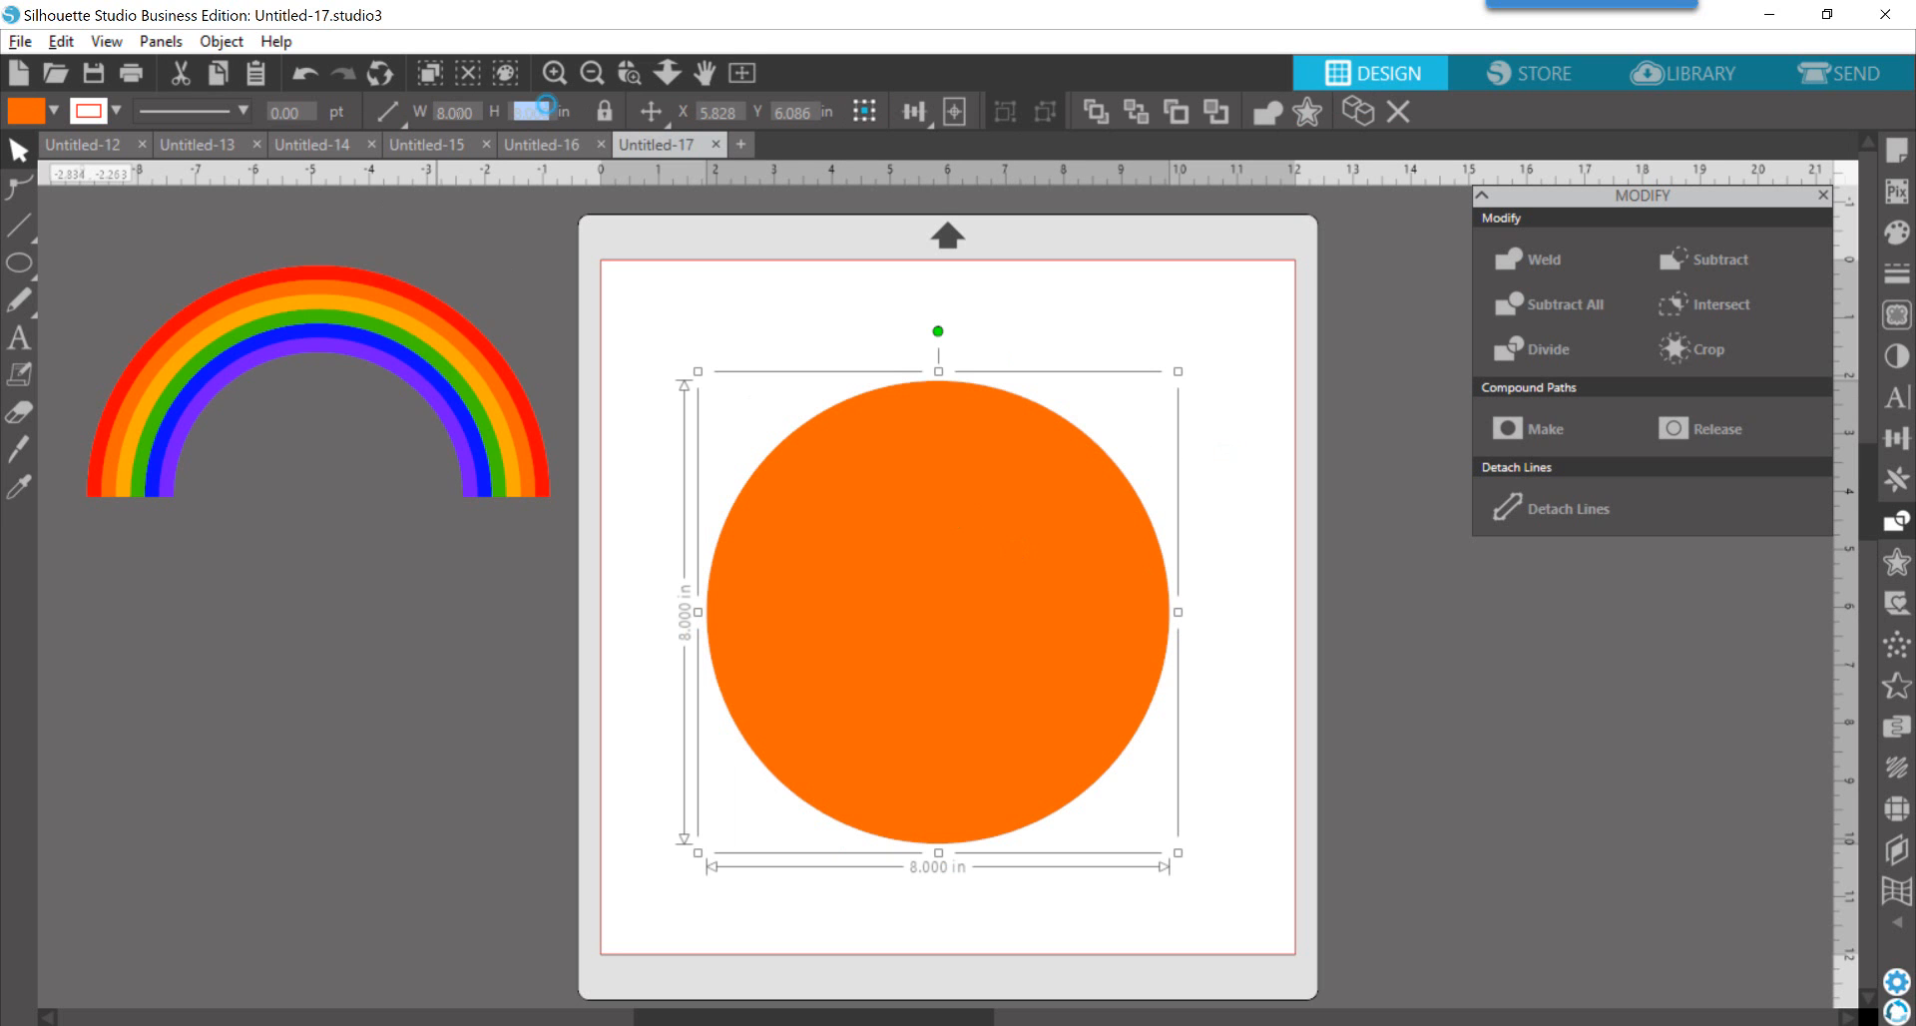
type("7.5")
key("Return")
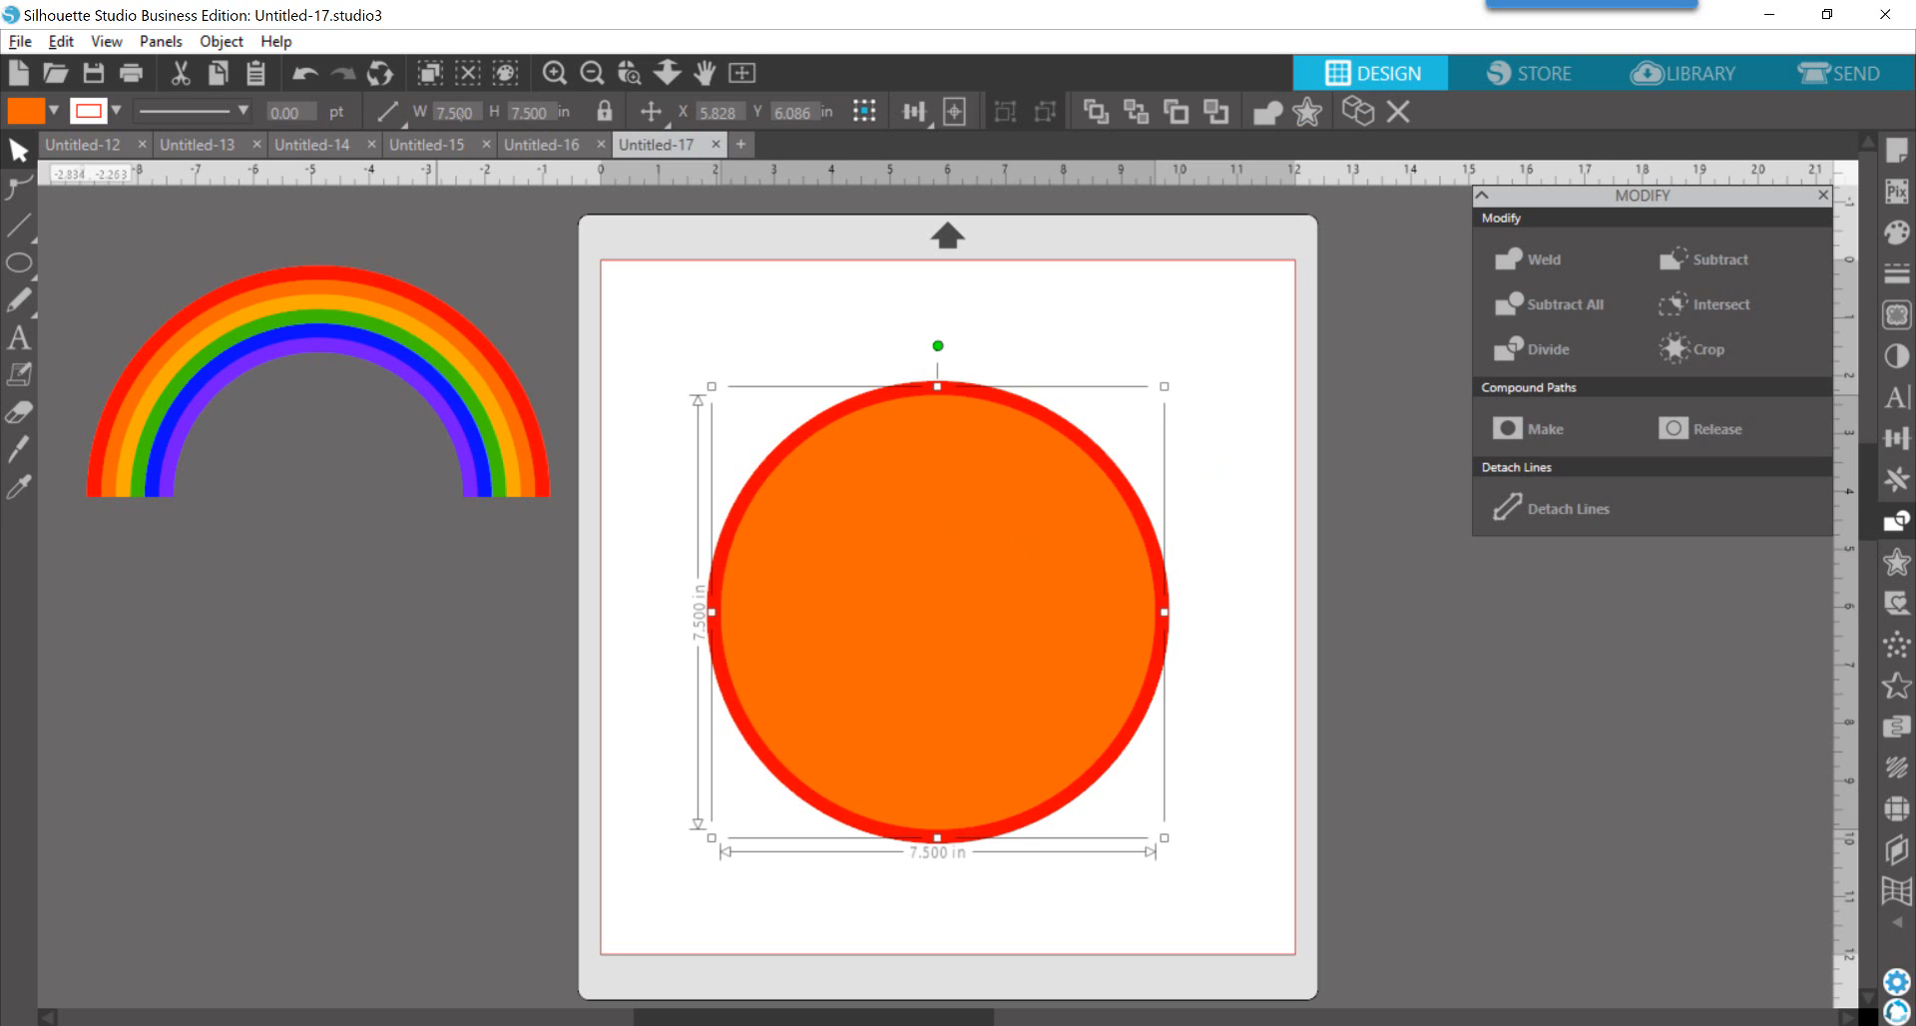
left_click(646, 760)
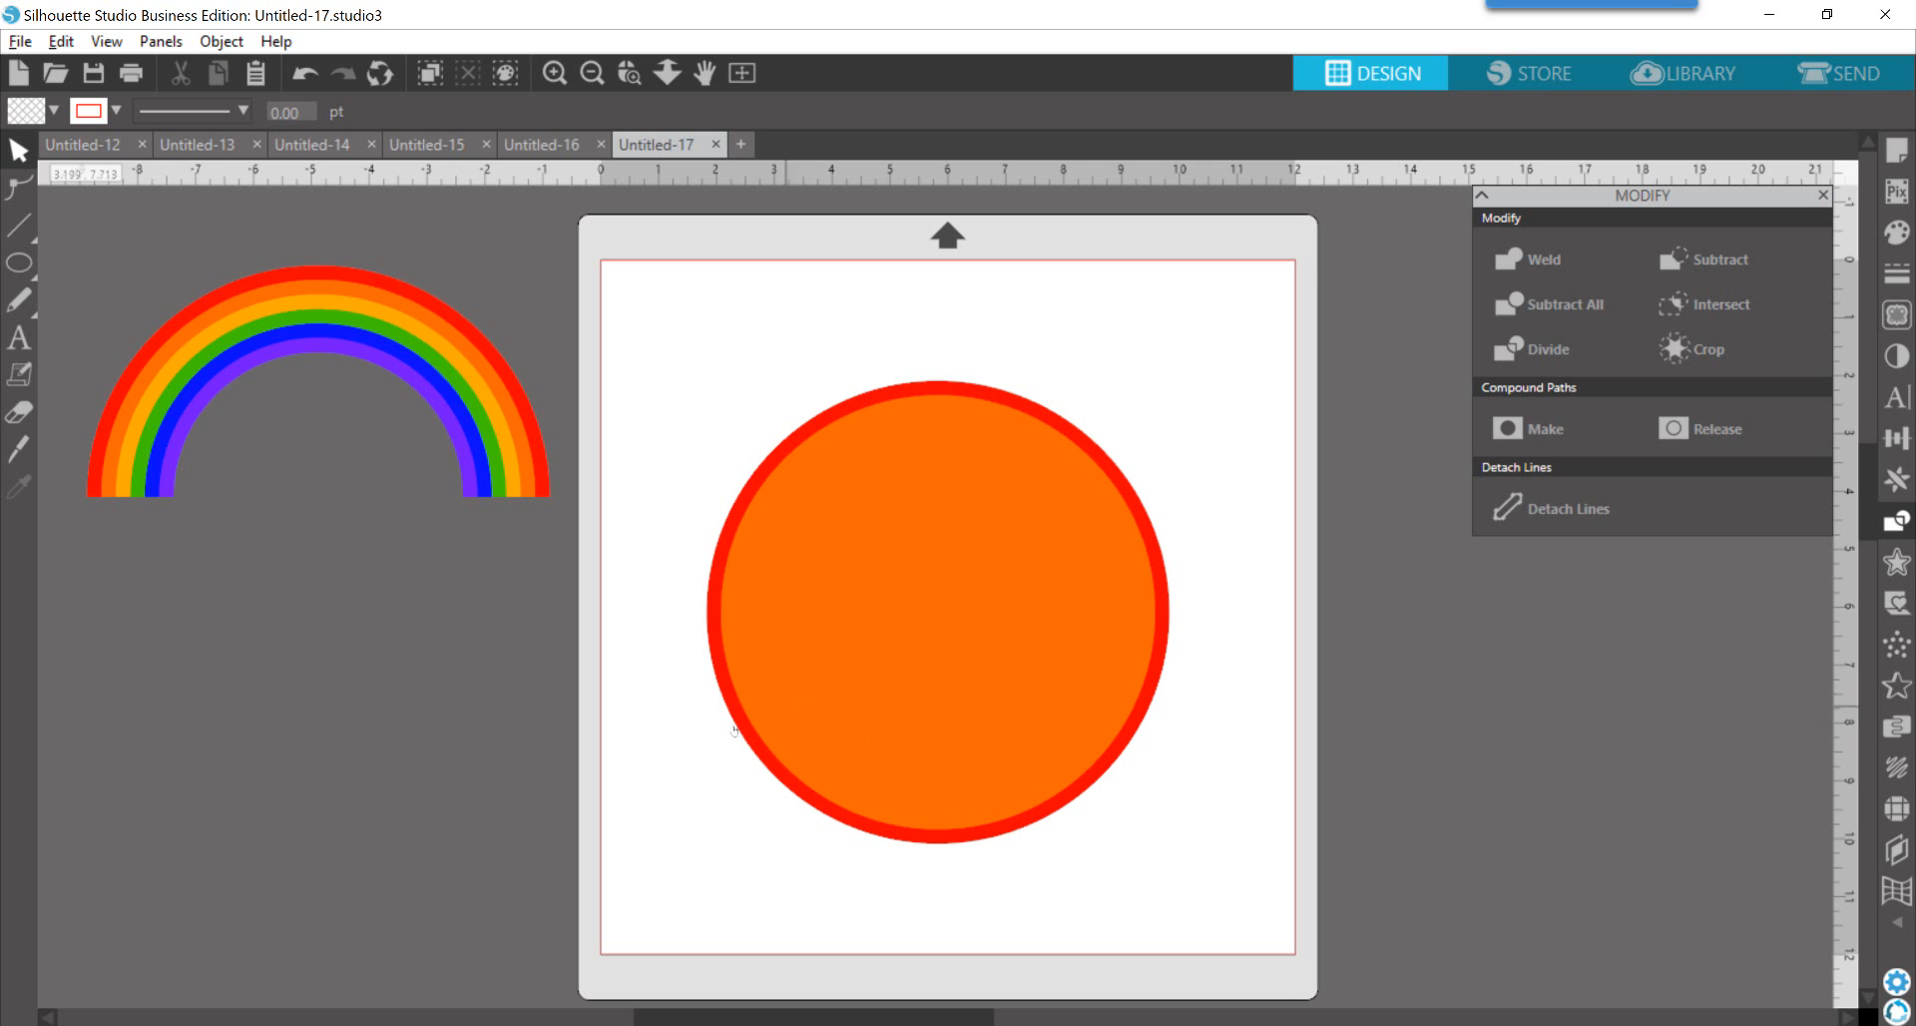
Step: Duplicate the red and orange circles in place and shrink the copies around their center until the larger one measures about 7.03 in
left_click_drag(1181, 339, 1058, 464)
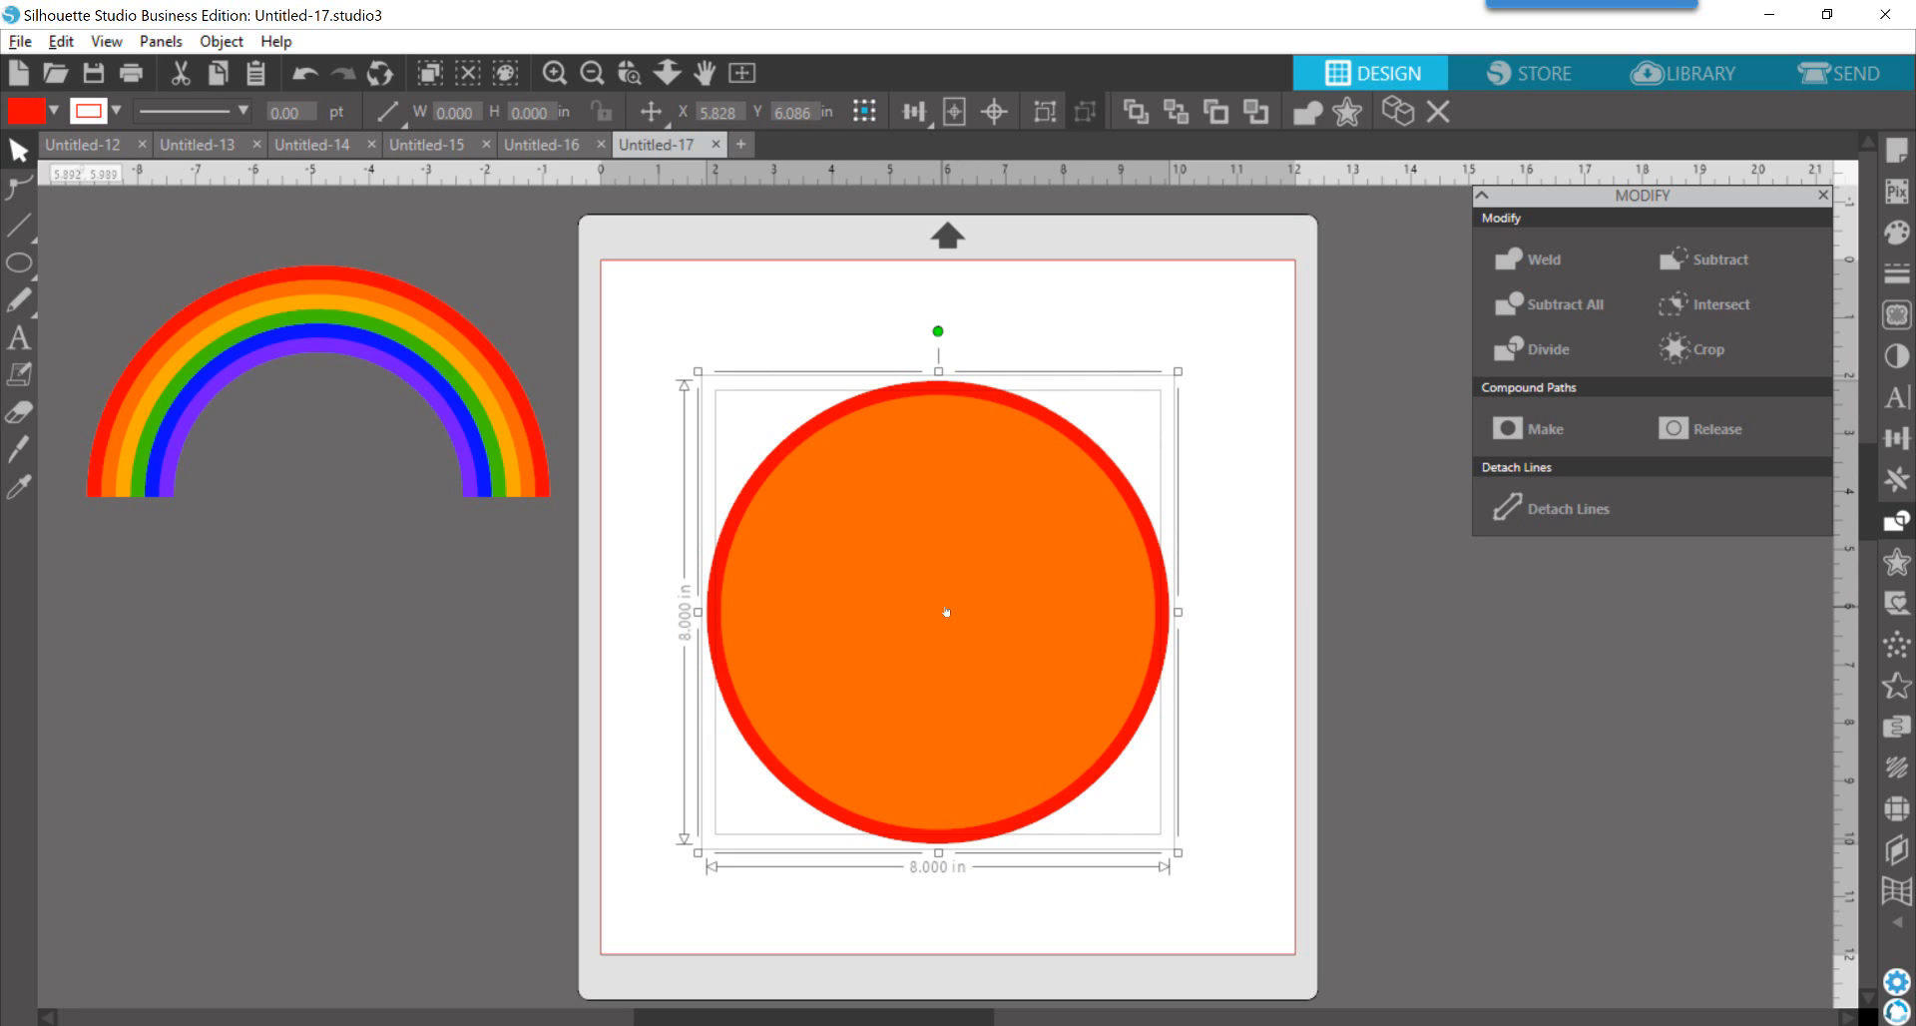
key("i")
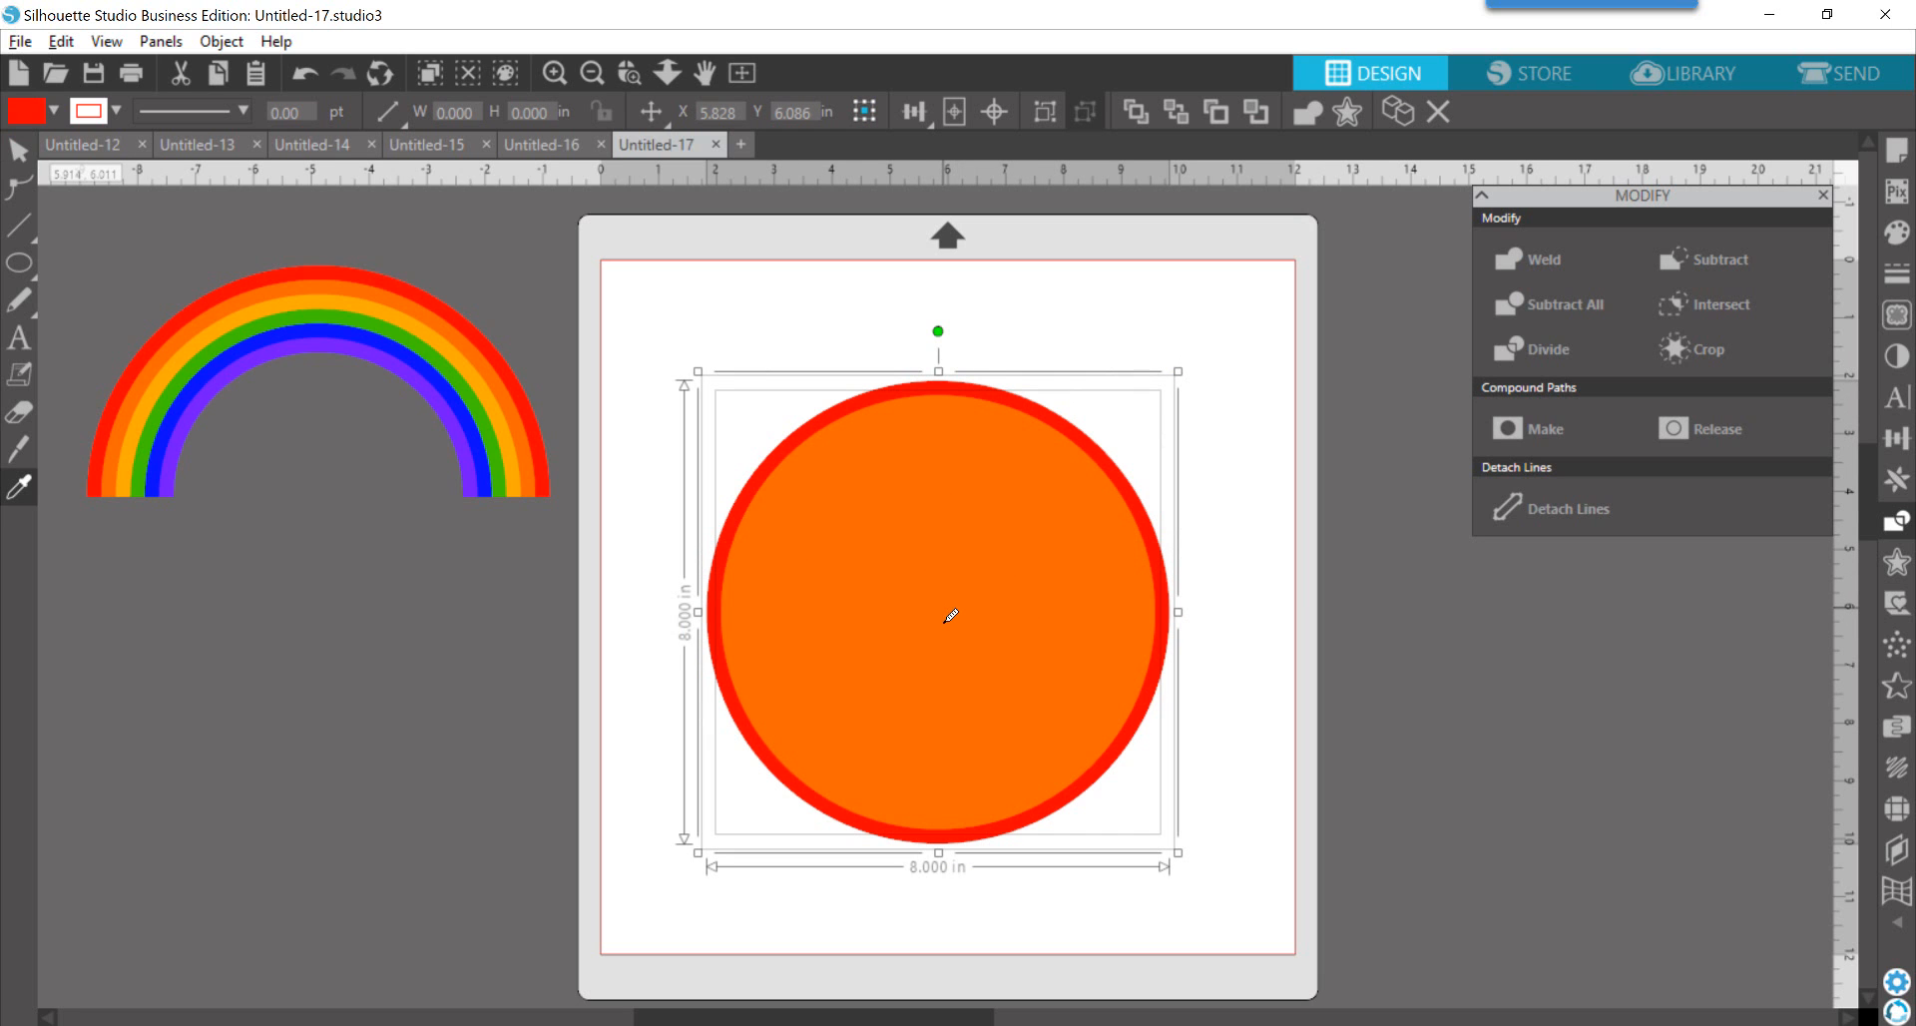
key("Escape")
key("i")
key("Escape")
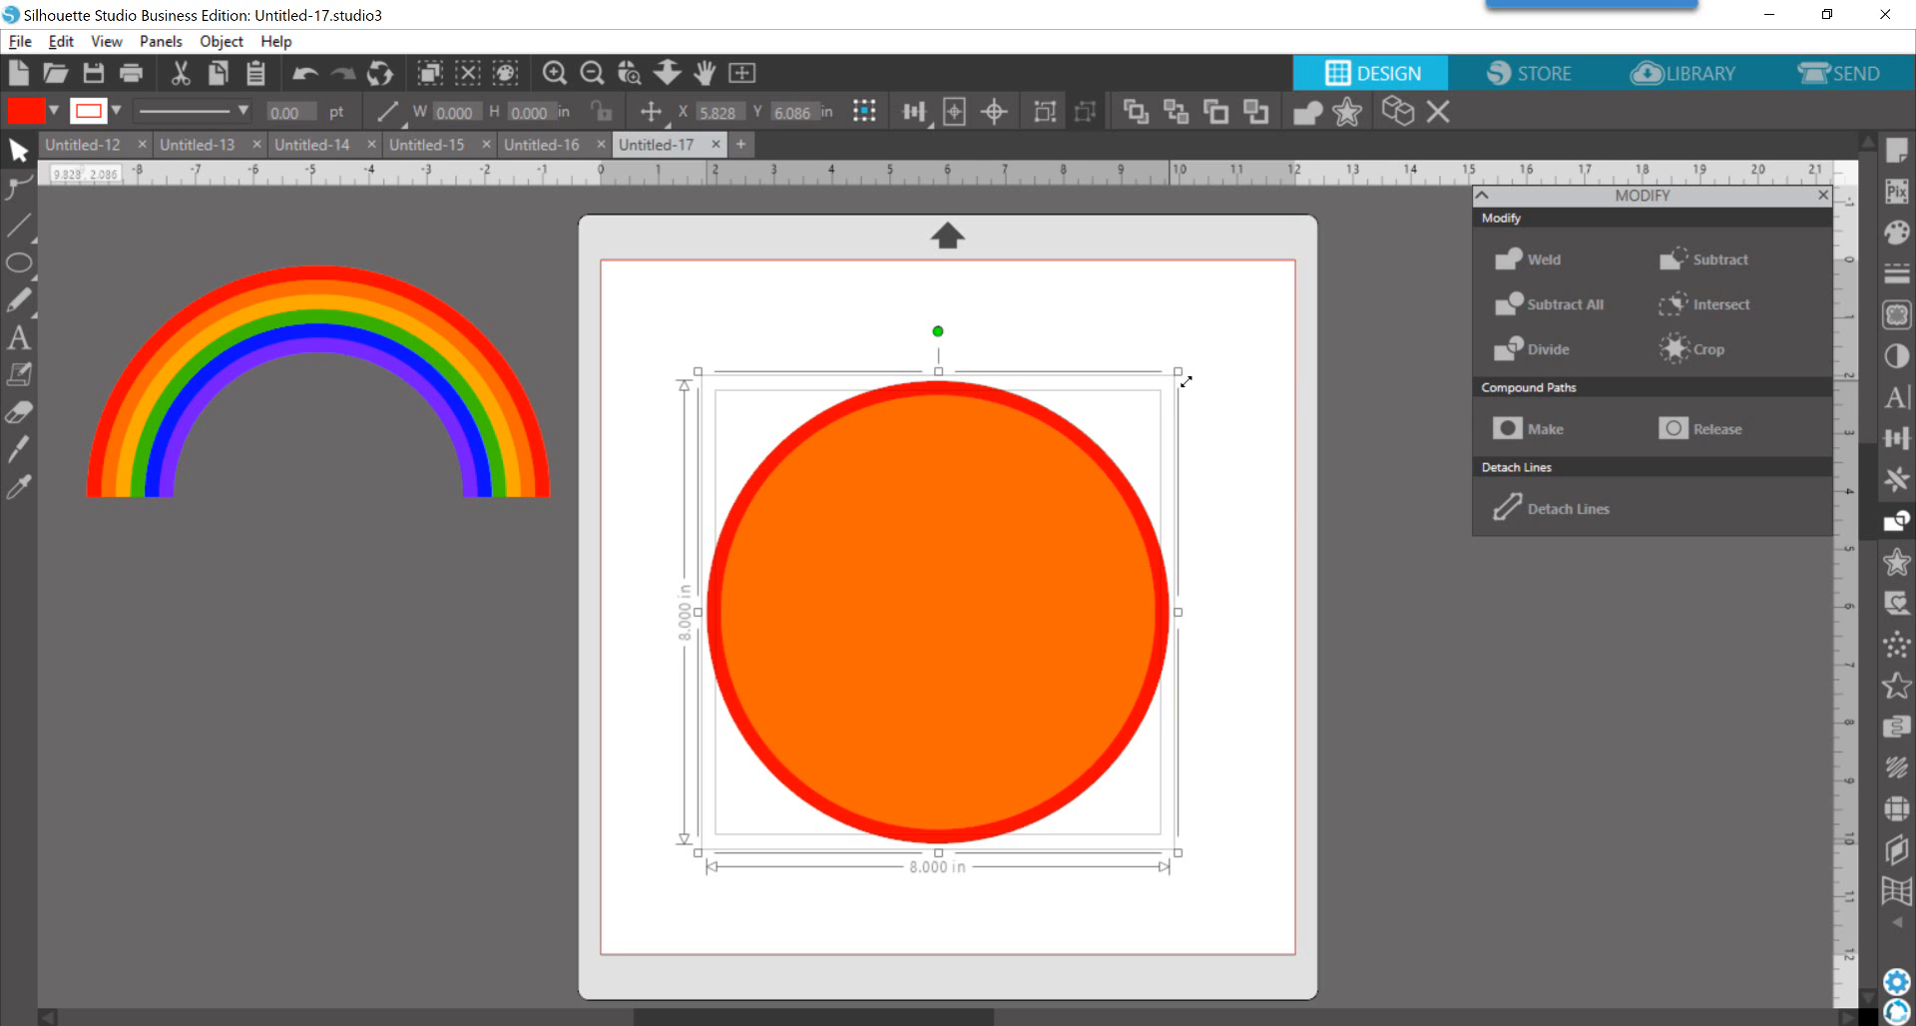
left_click_drag(1185, 380, 1153, 402)
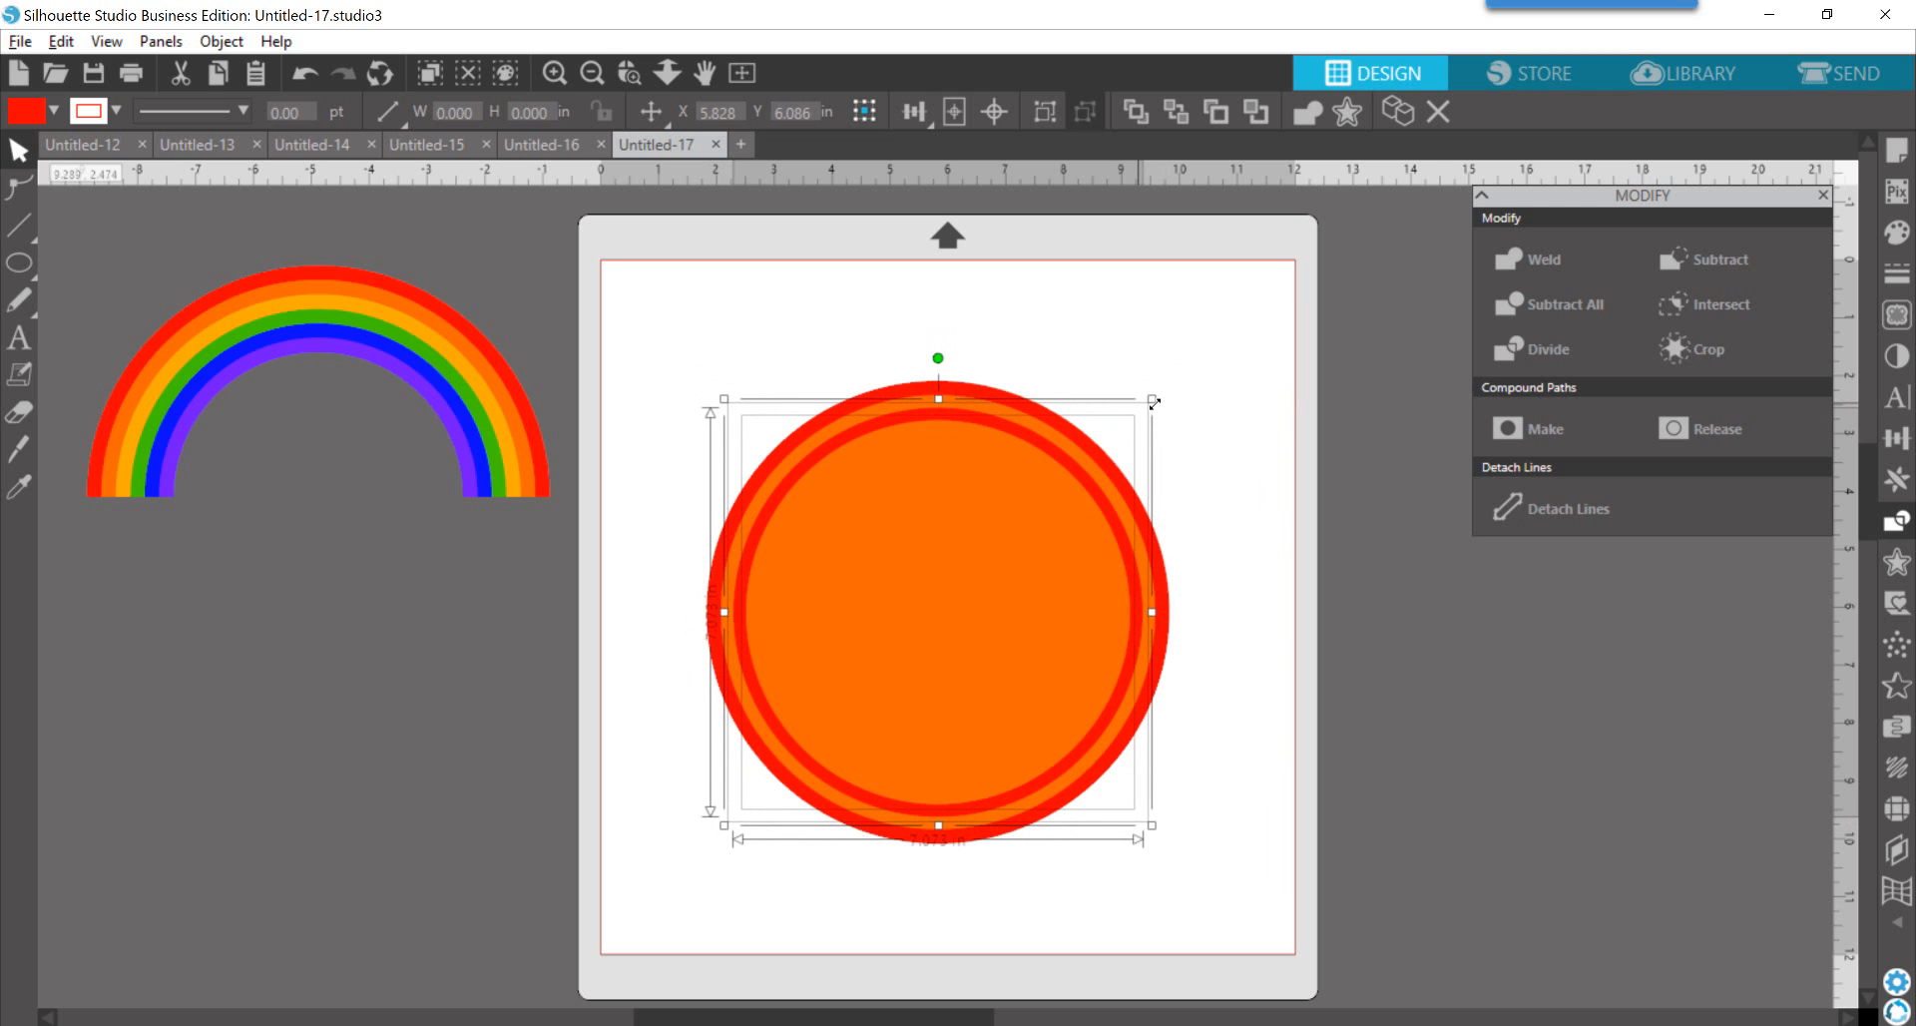
left_click_drag(1155, 402, 1151, 401)
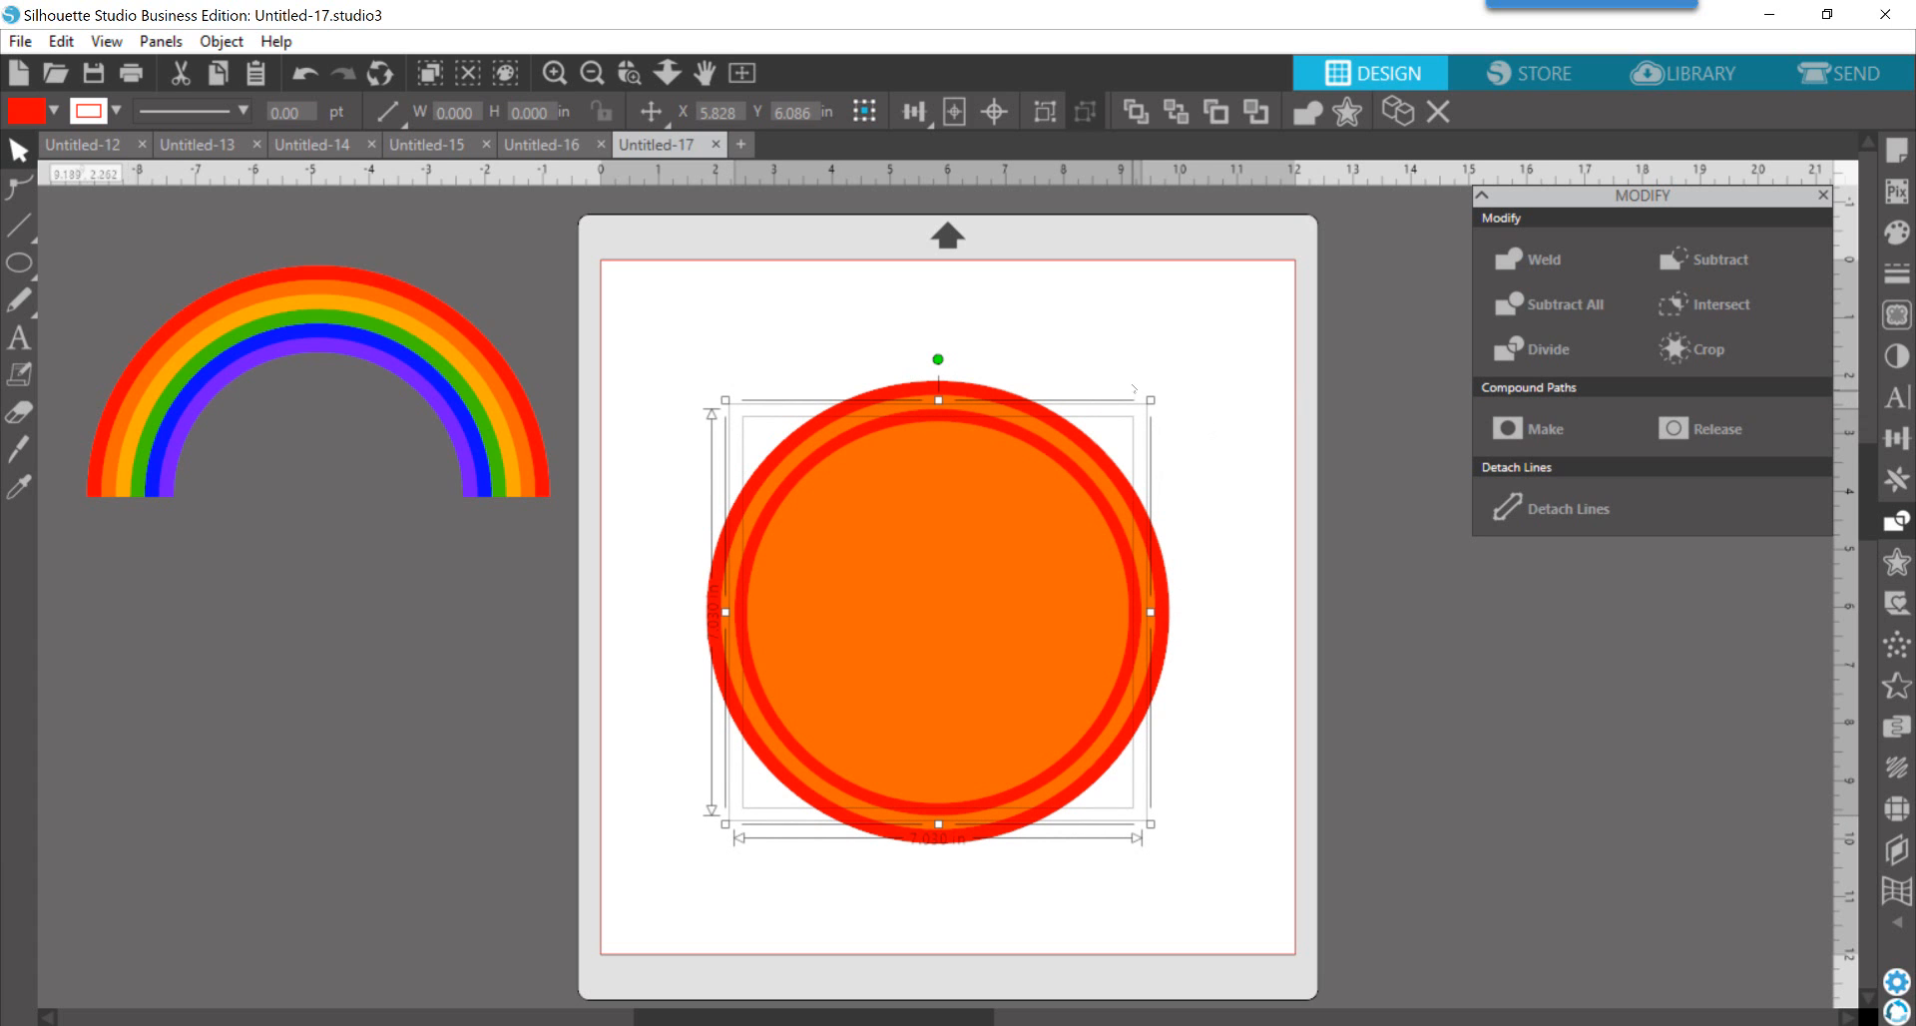
left_click(1217, 380)
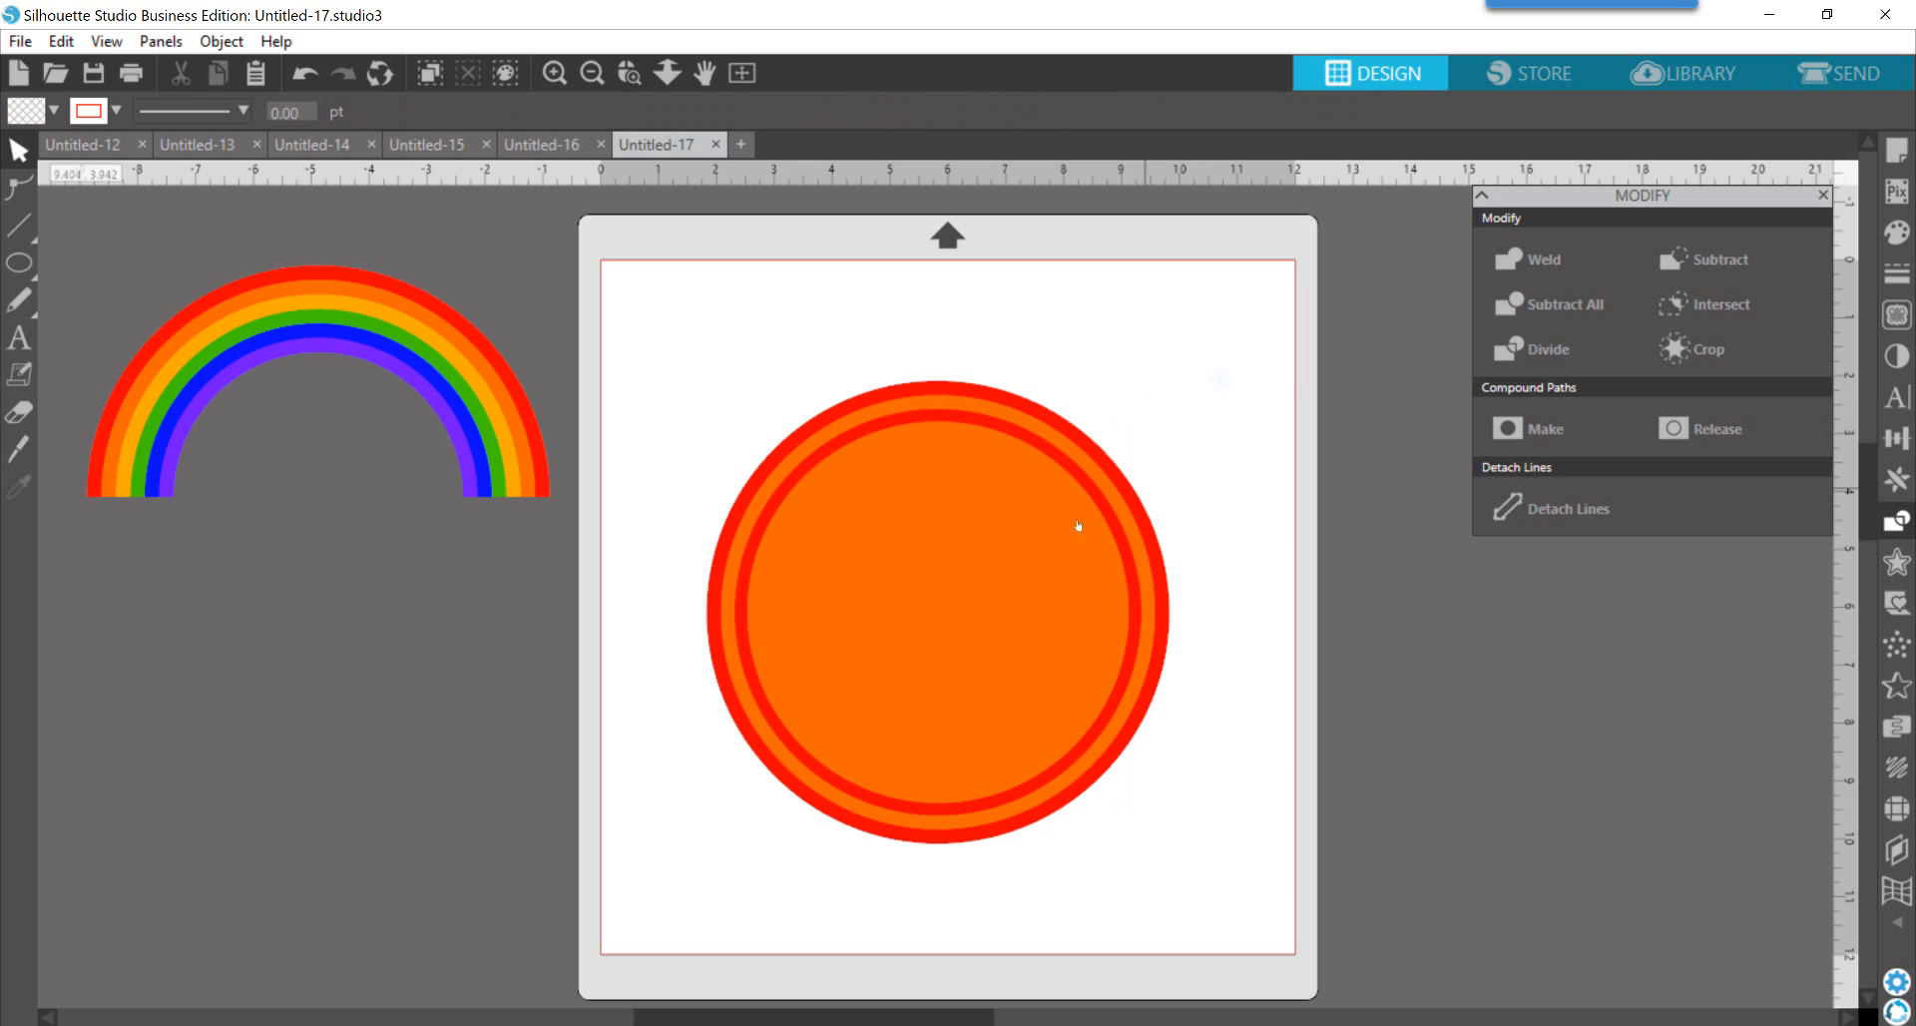
Step: Fill the smaller red circle with yellow-orange
left_click(1124, 544)
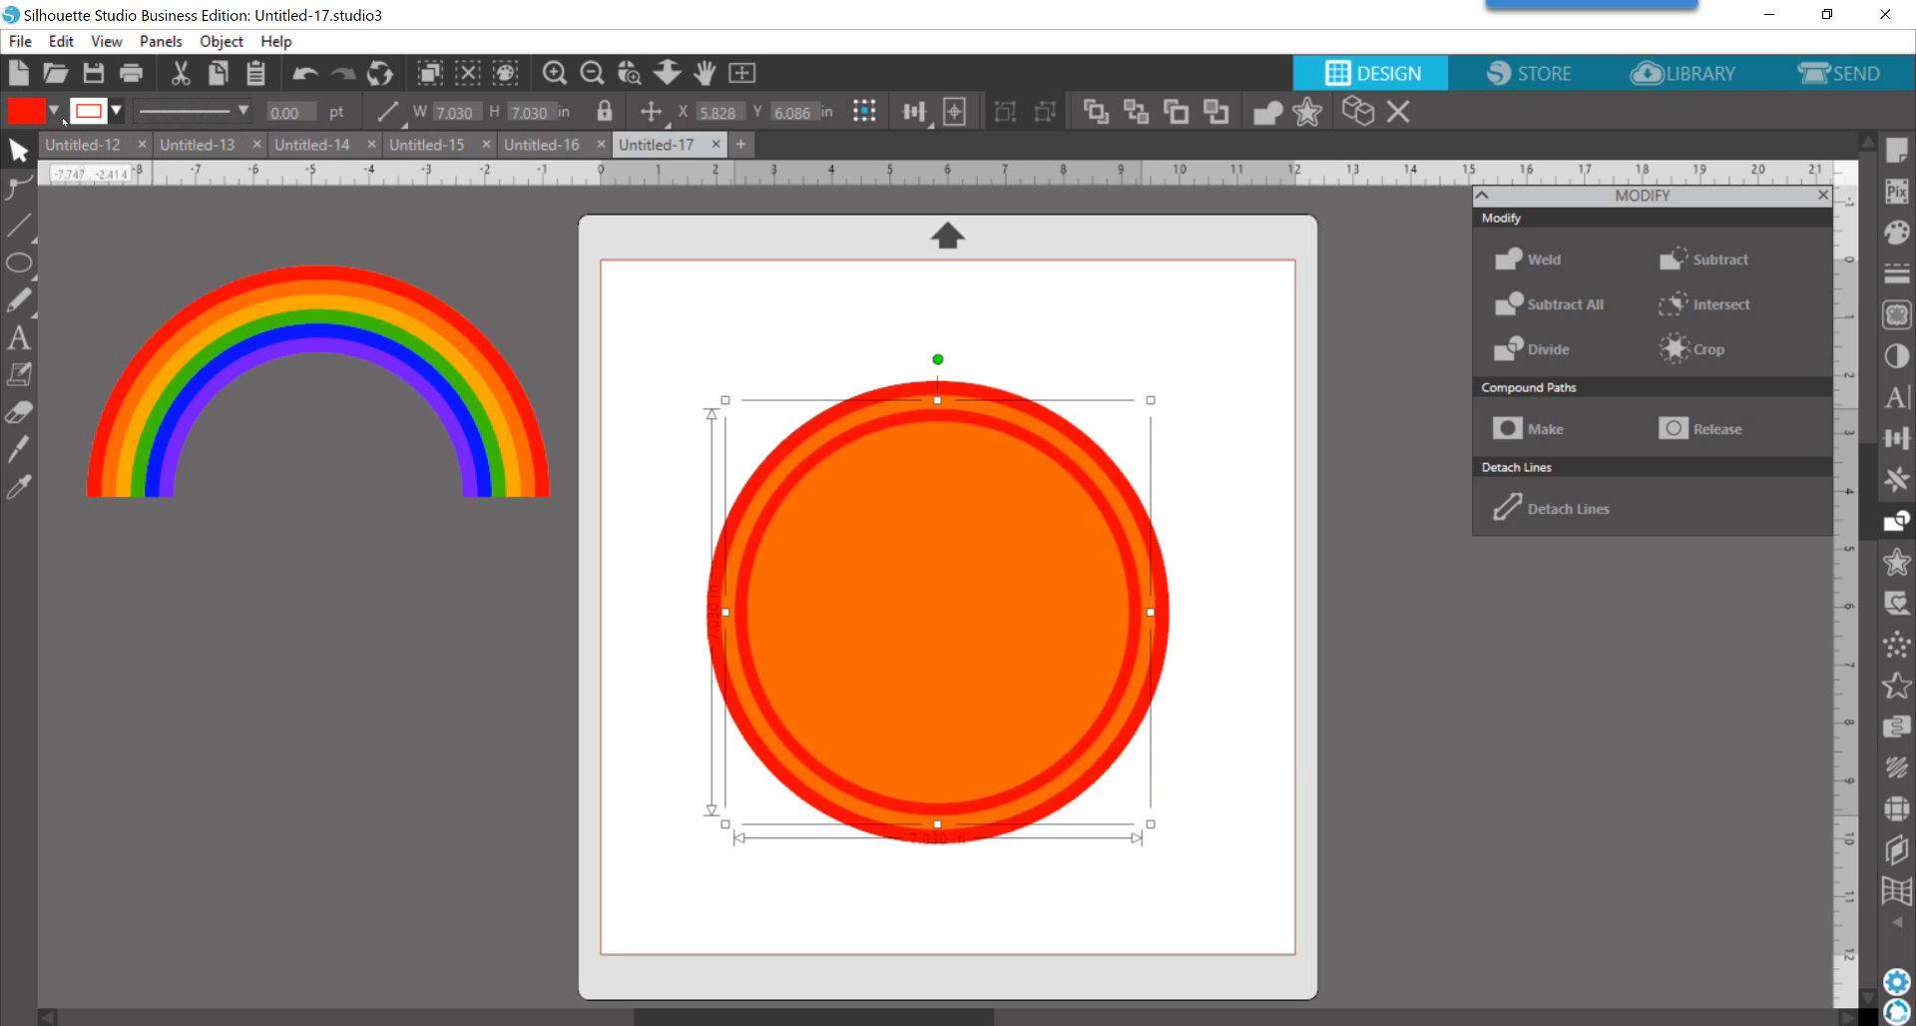
left_click(54, 110)
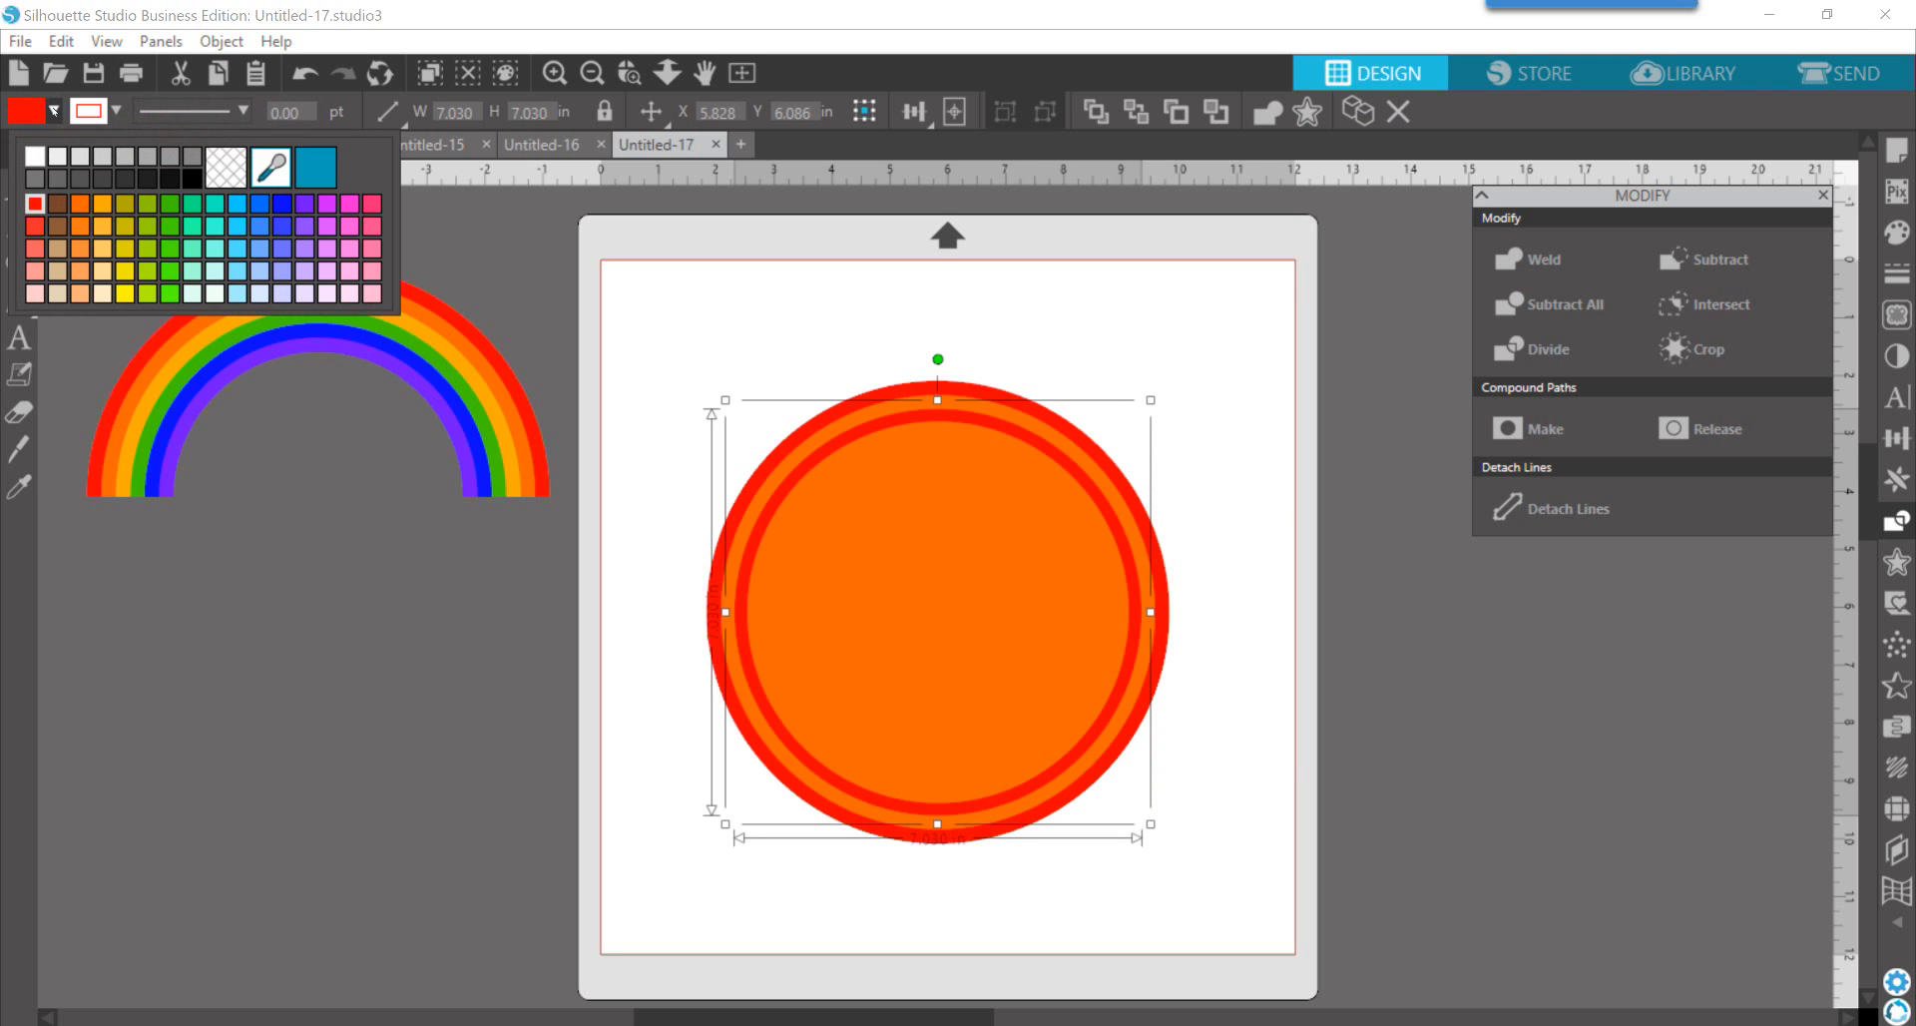
left_click(102, 203)
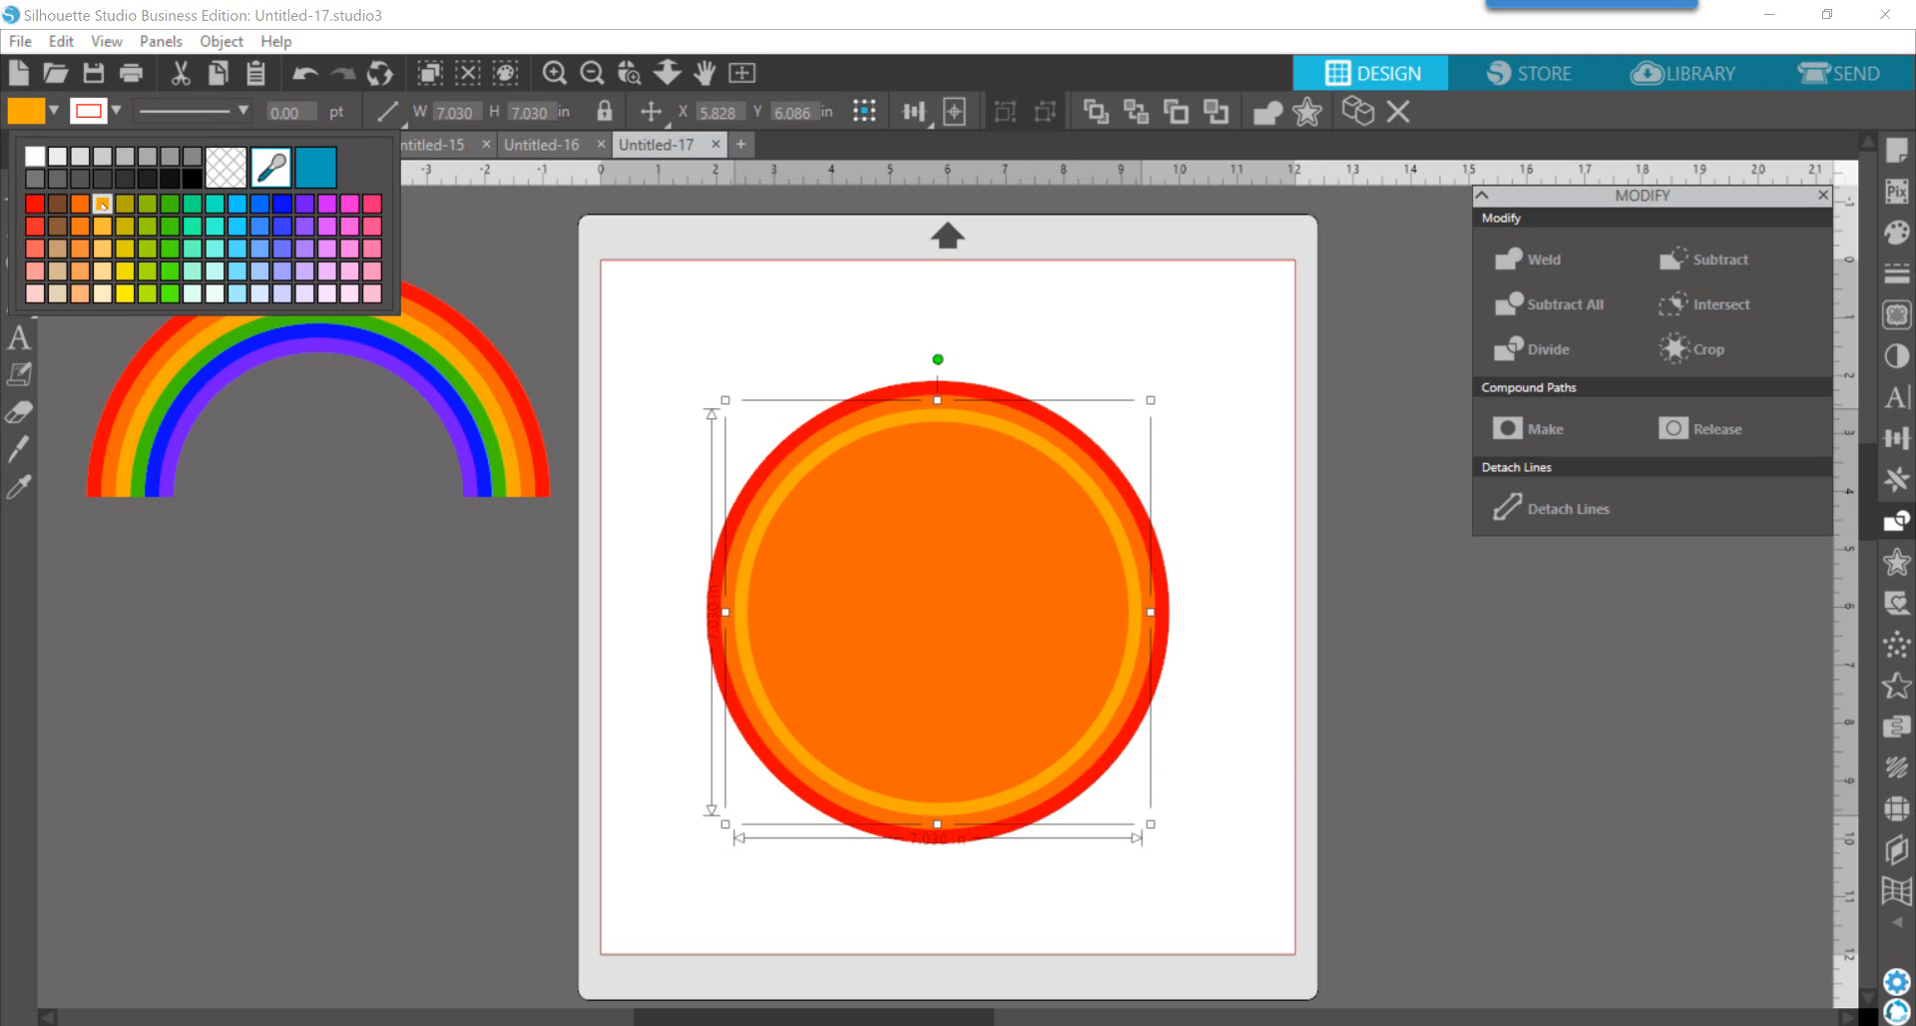
left_click(1290, 629)
Step: Fill the innermost orange circle with green
left_click(906, 597)
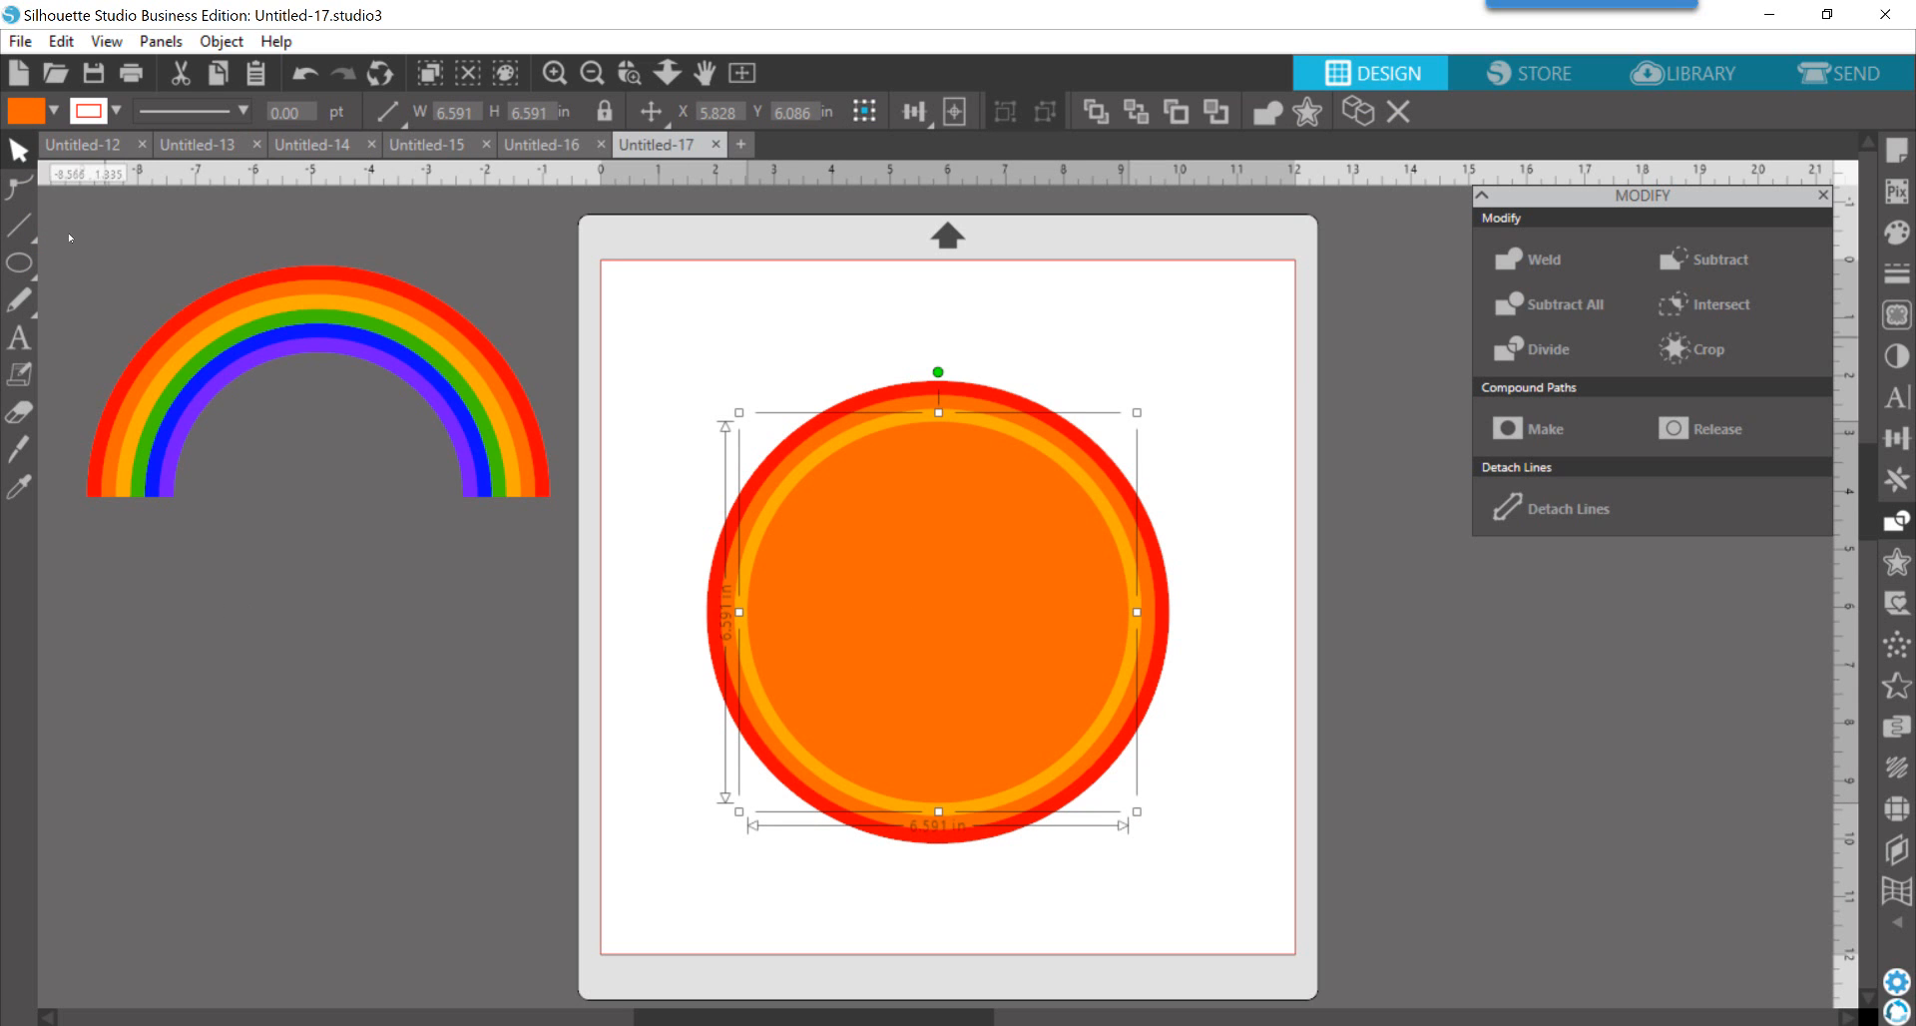
left_click(53, 111)
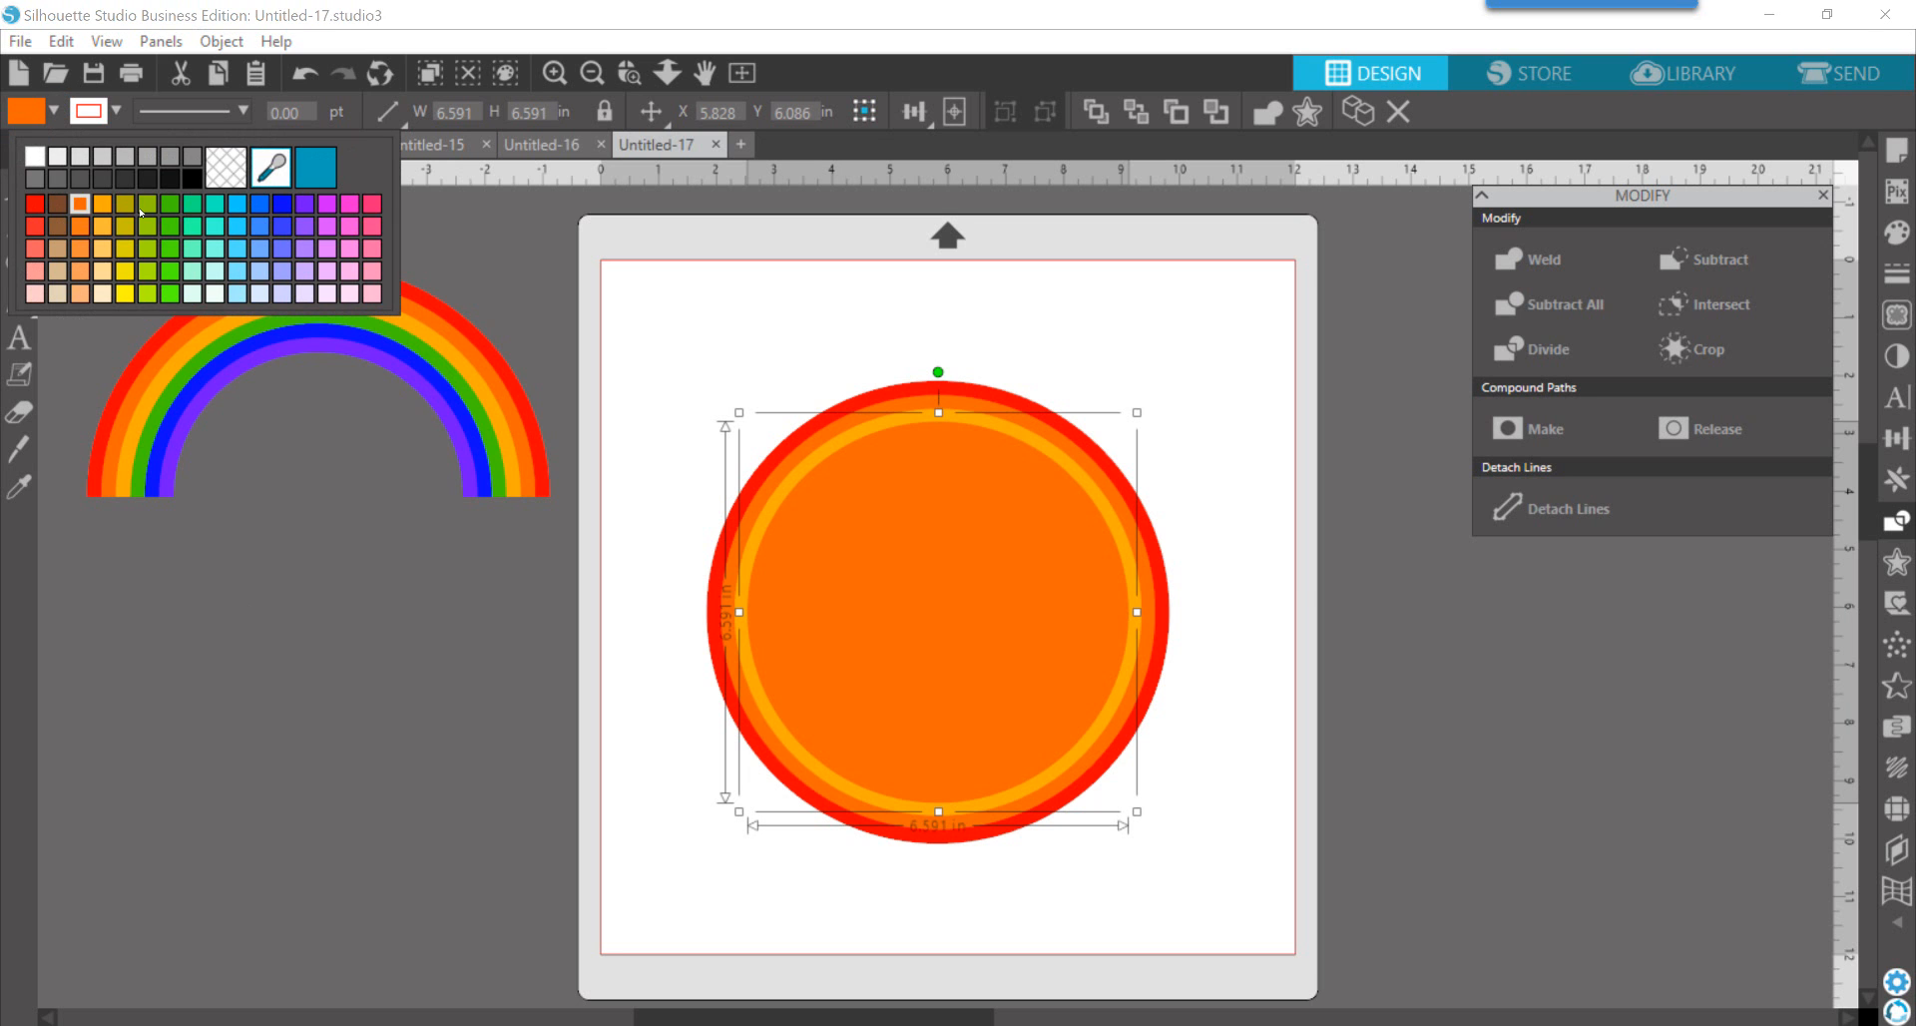
left_click(170, 203)
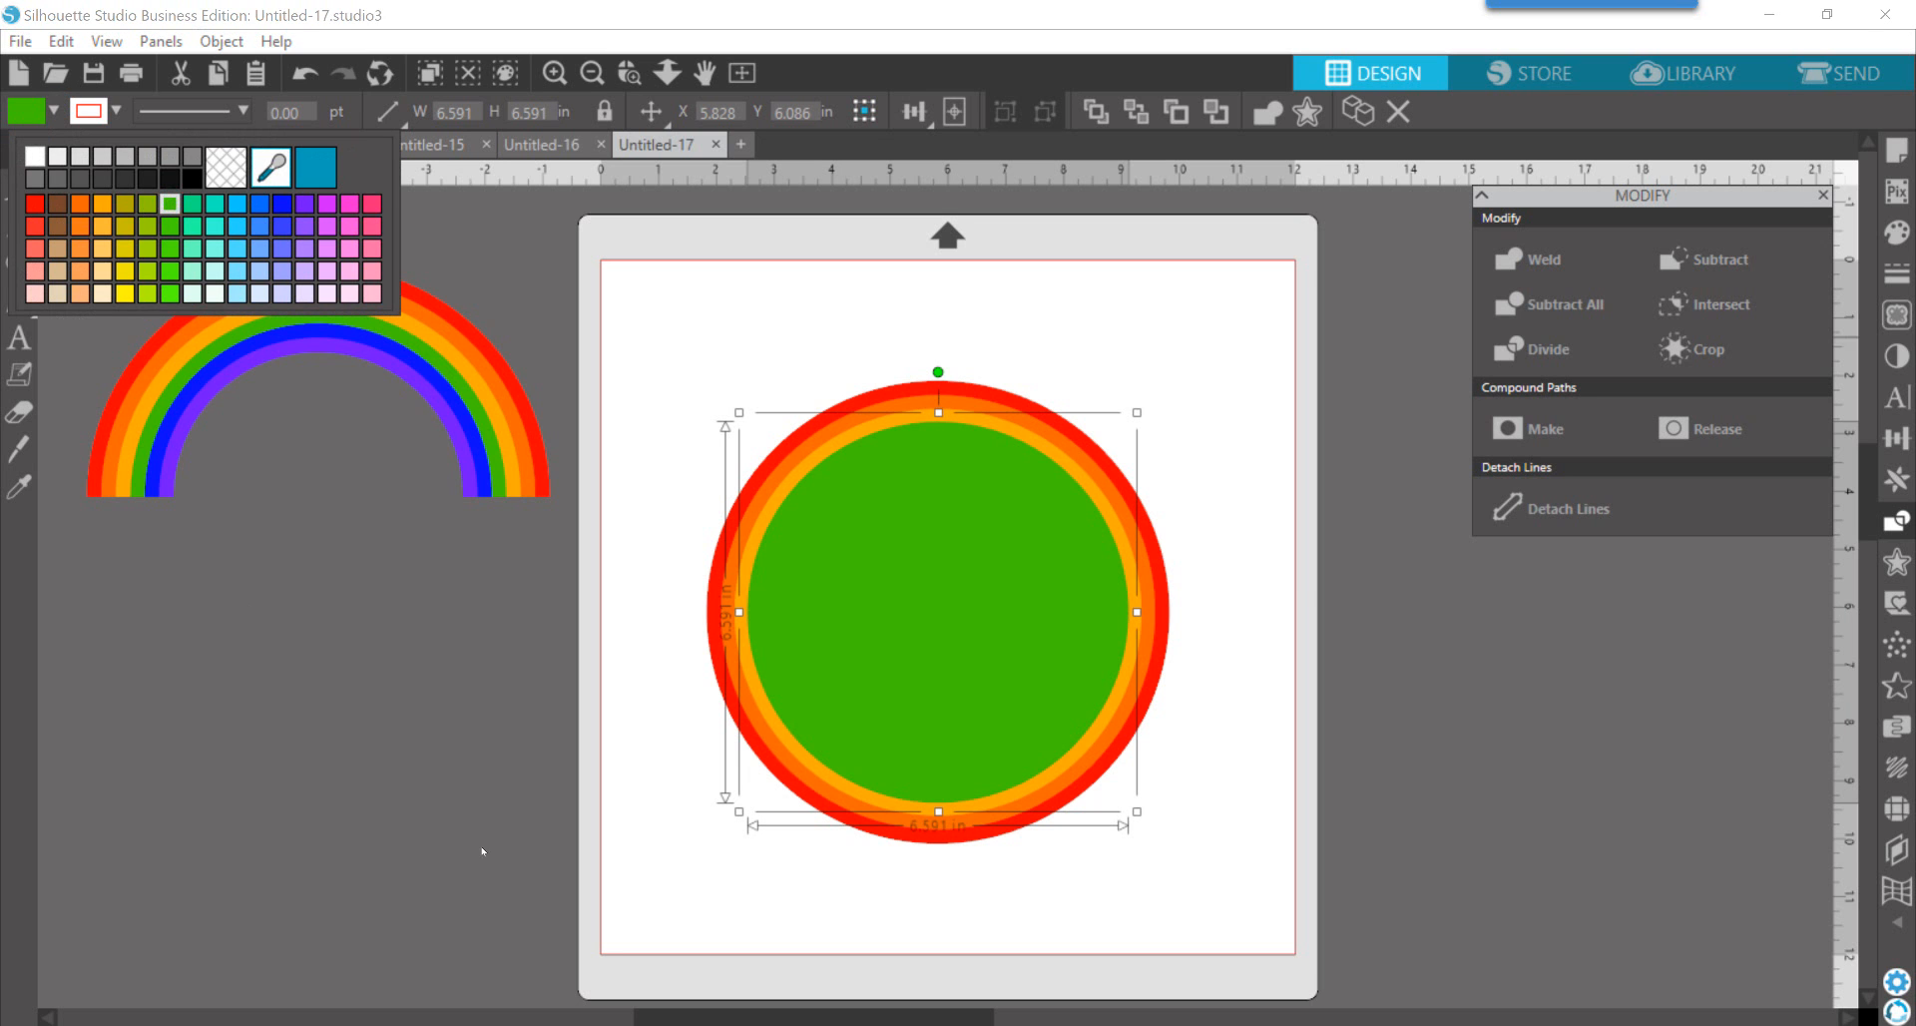
left_click(470, 674)
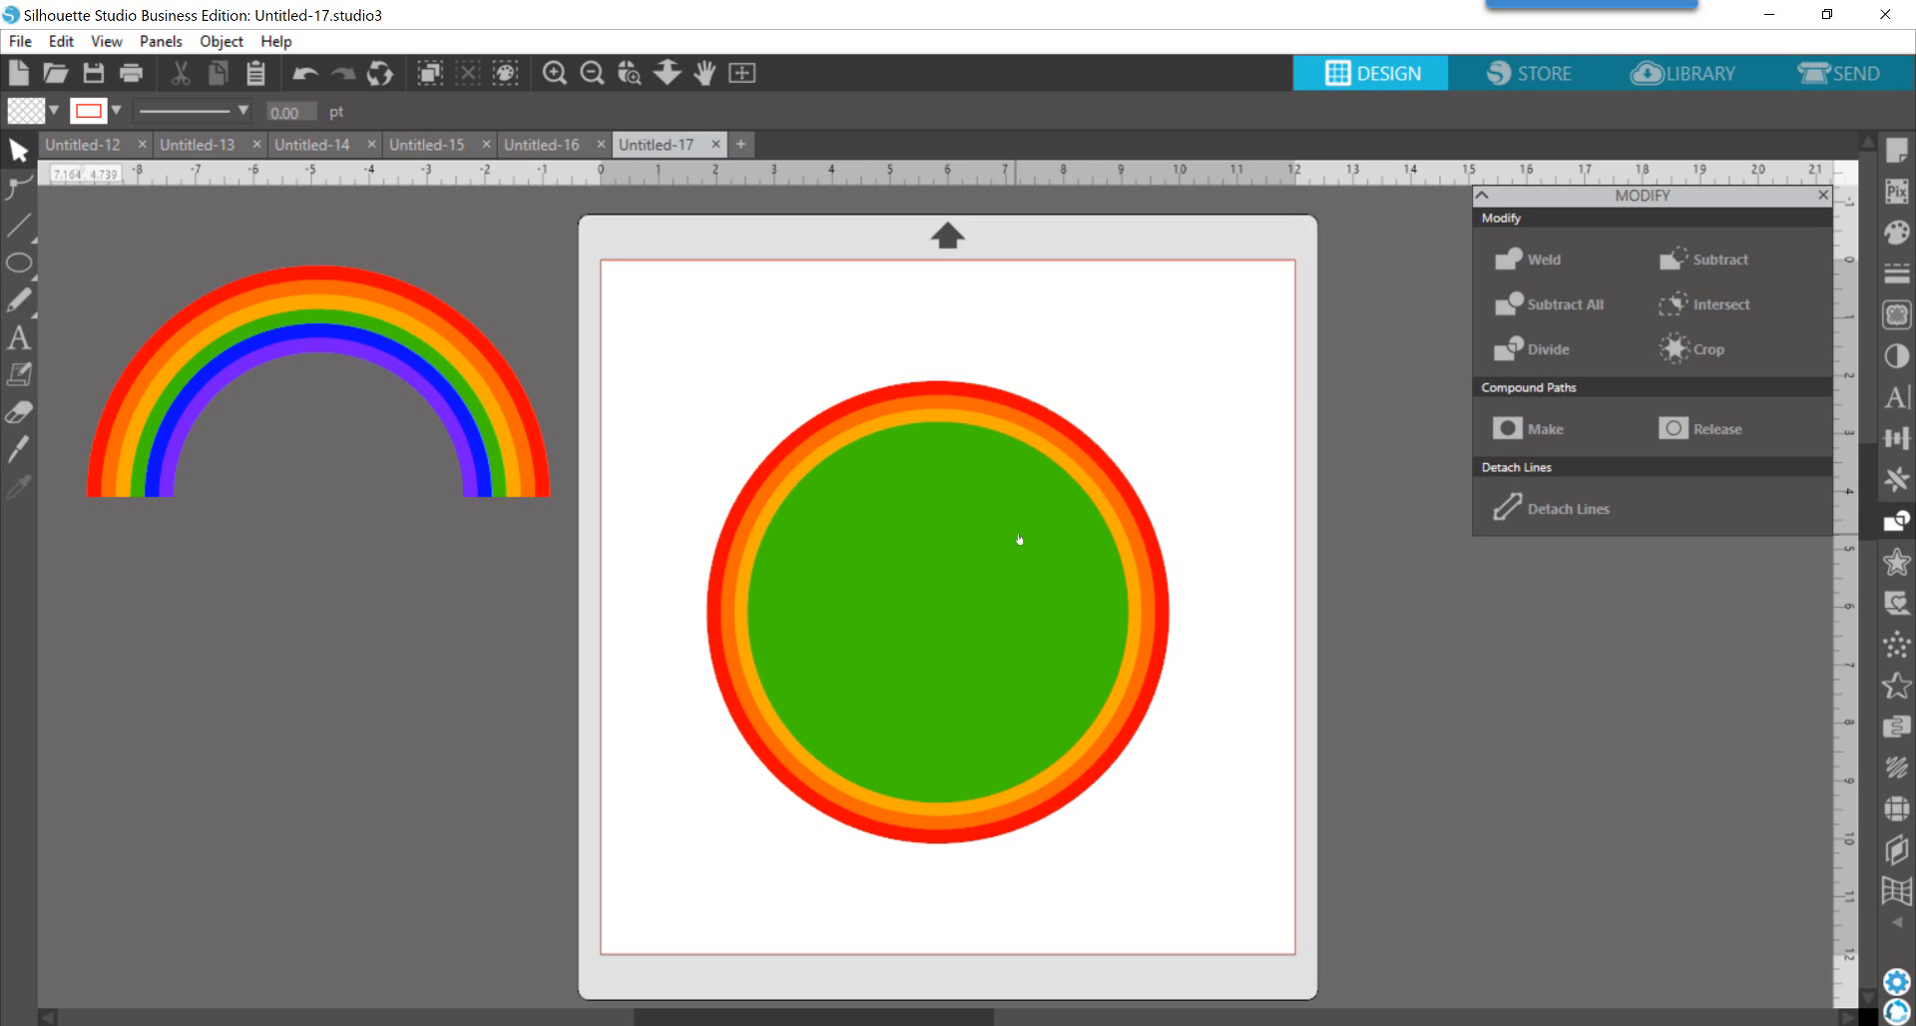
Step: Duplicate the green and yellow-orange circles in place and shrink the copies around their center until the larger one measures about 5.8 in
left_click(963, 555)
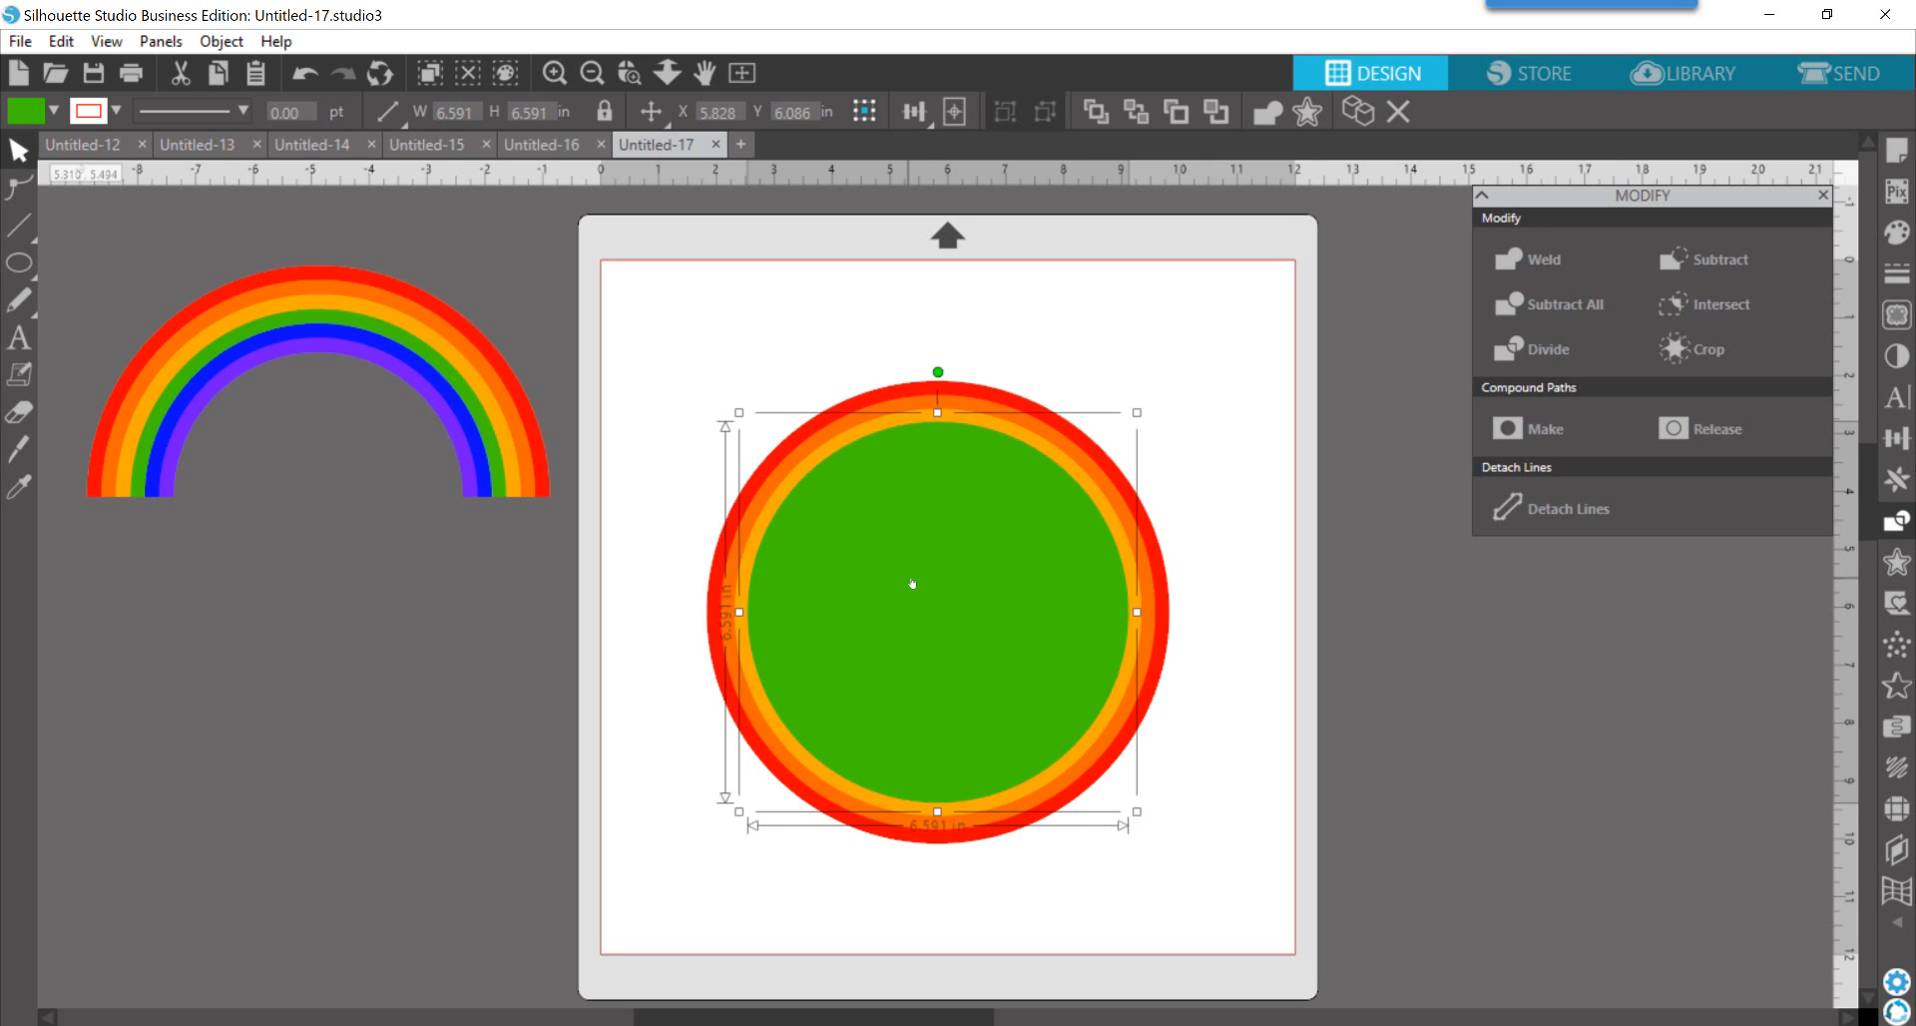
left_click(1019, 439)
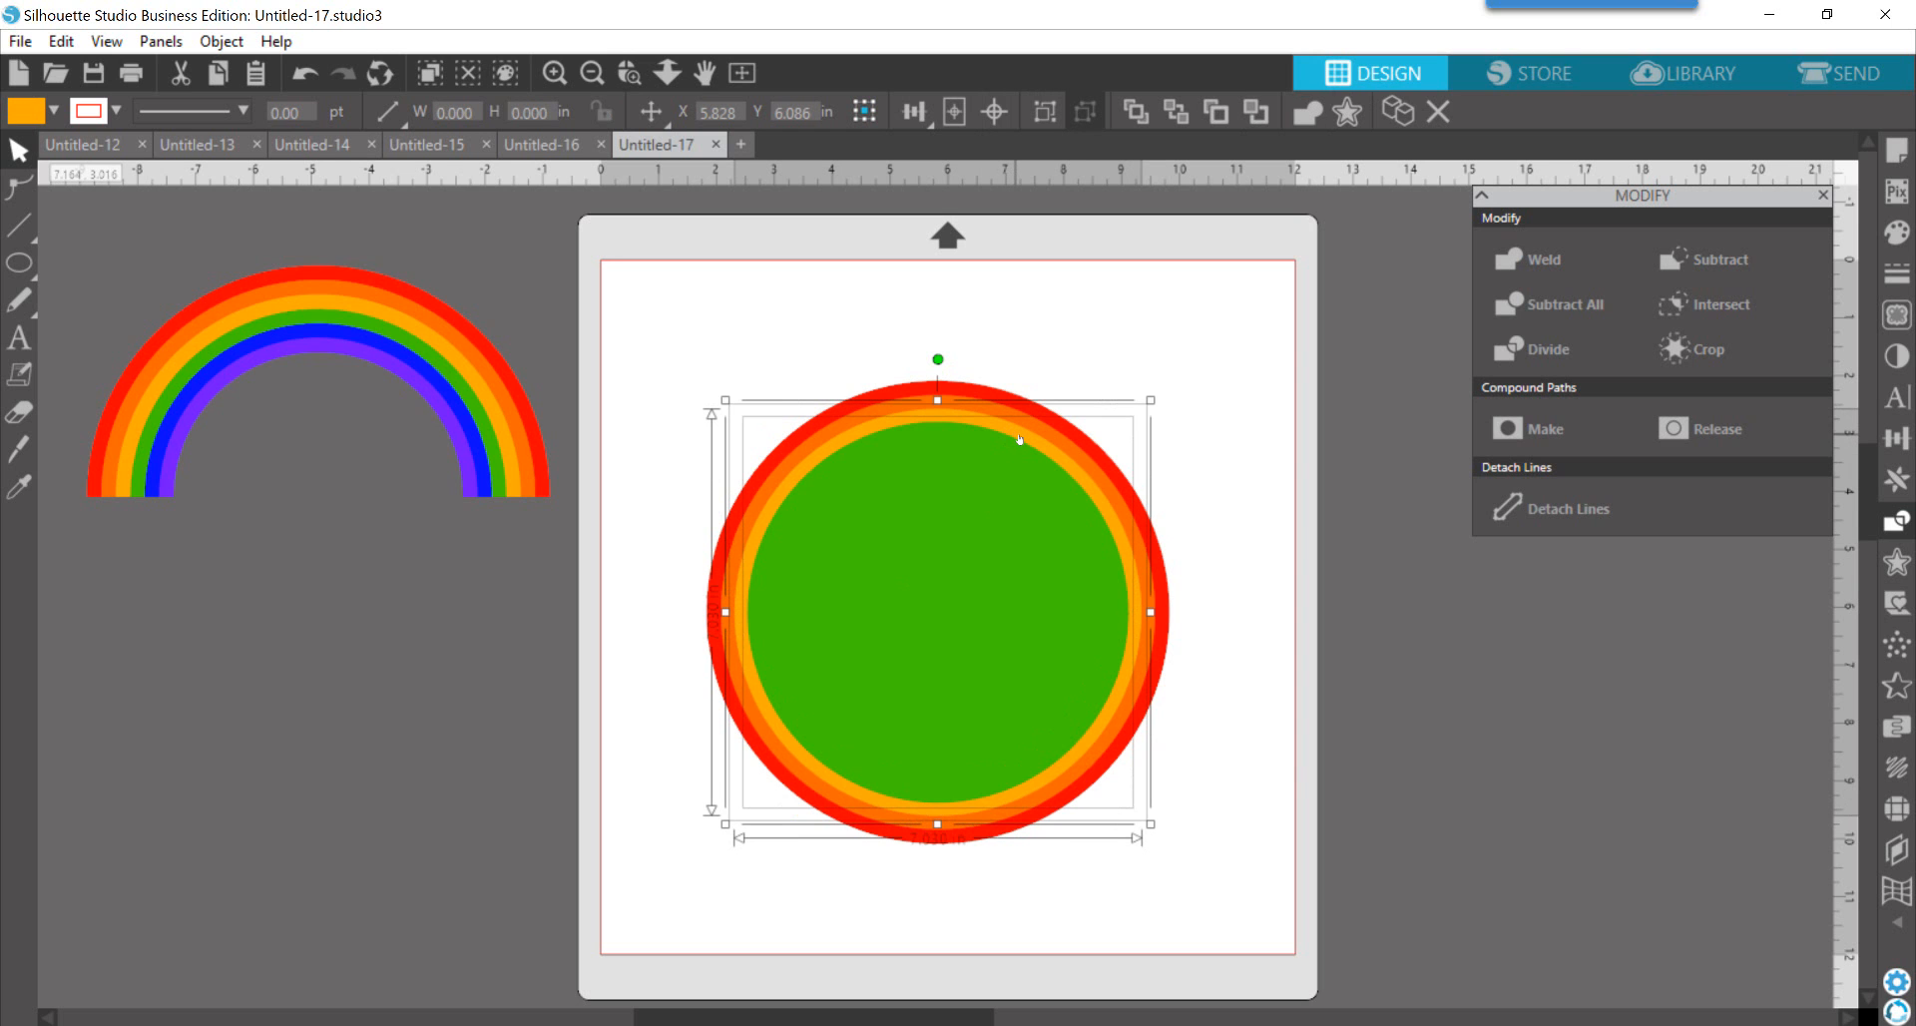
key("i")
key("i")
key("i")
key("i")
left_click_drag(1156, 407, 1120, 441)
left_click(1224, 396)
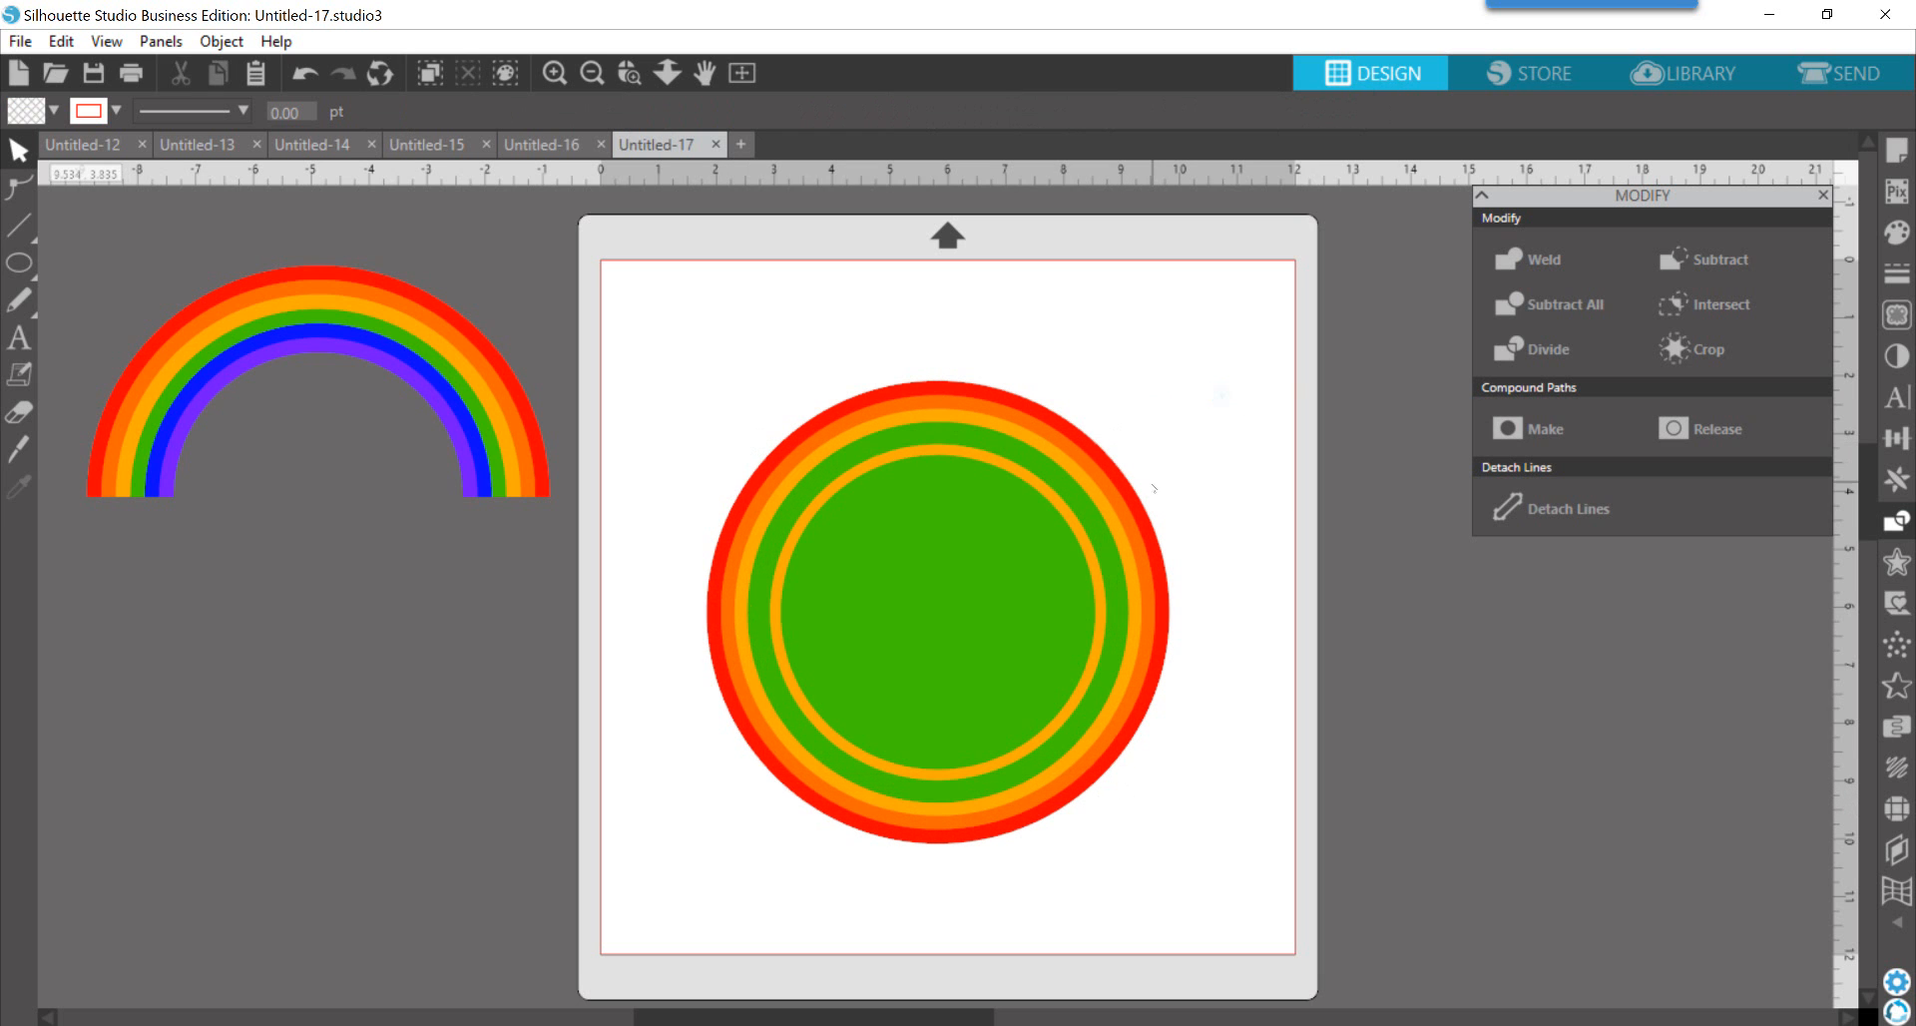
Step: Fill the smaller yellow-orange circle with blue
left_click(1088, 548)
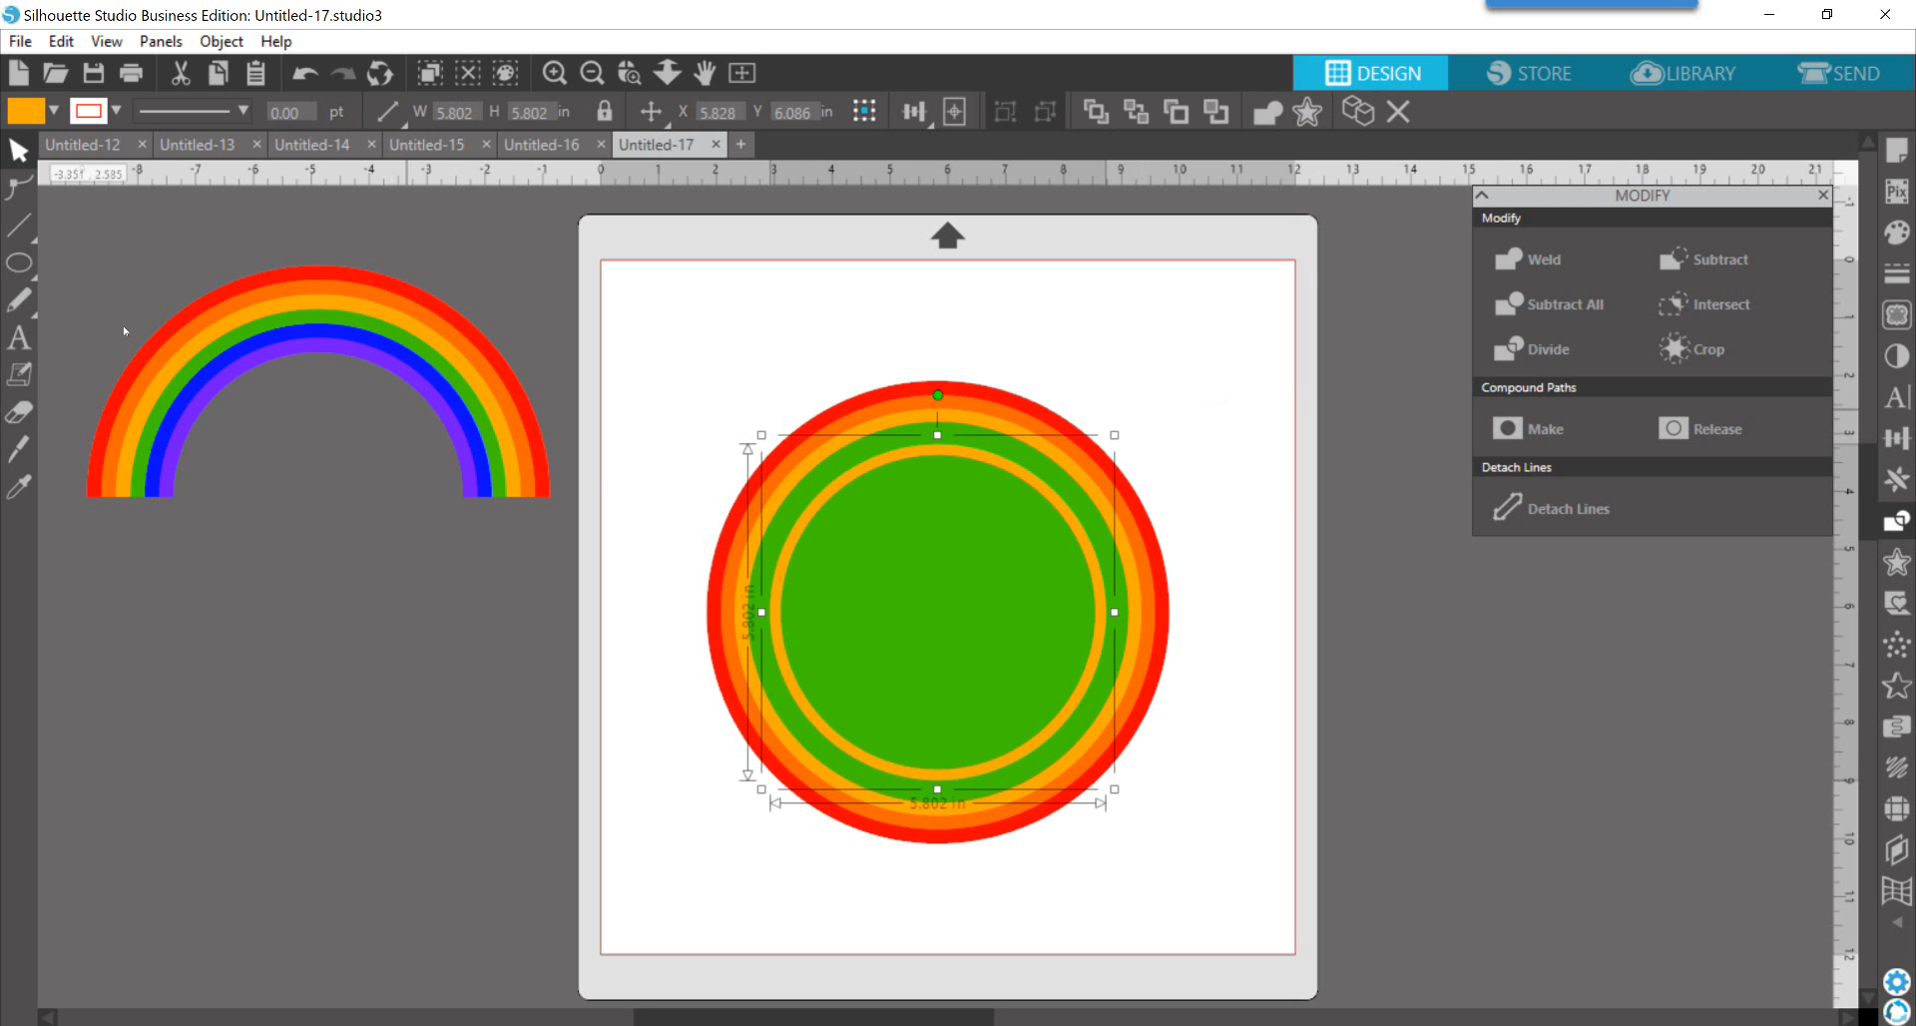
left_click(43, 124)
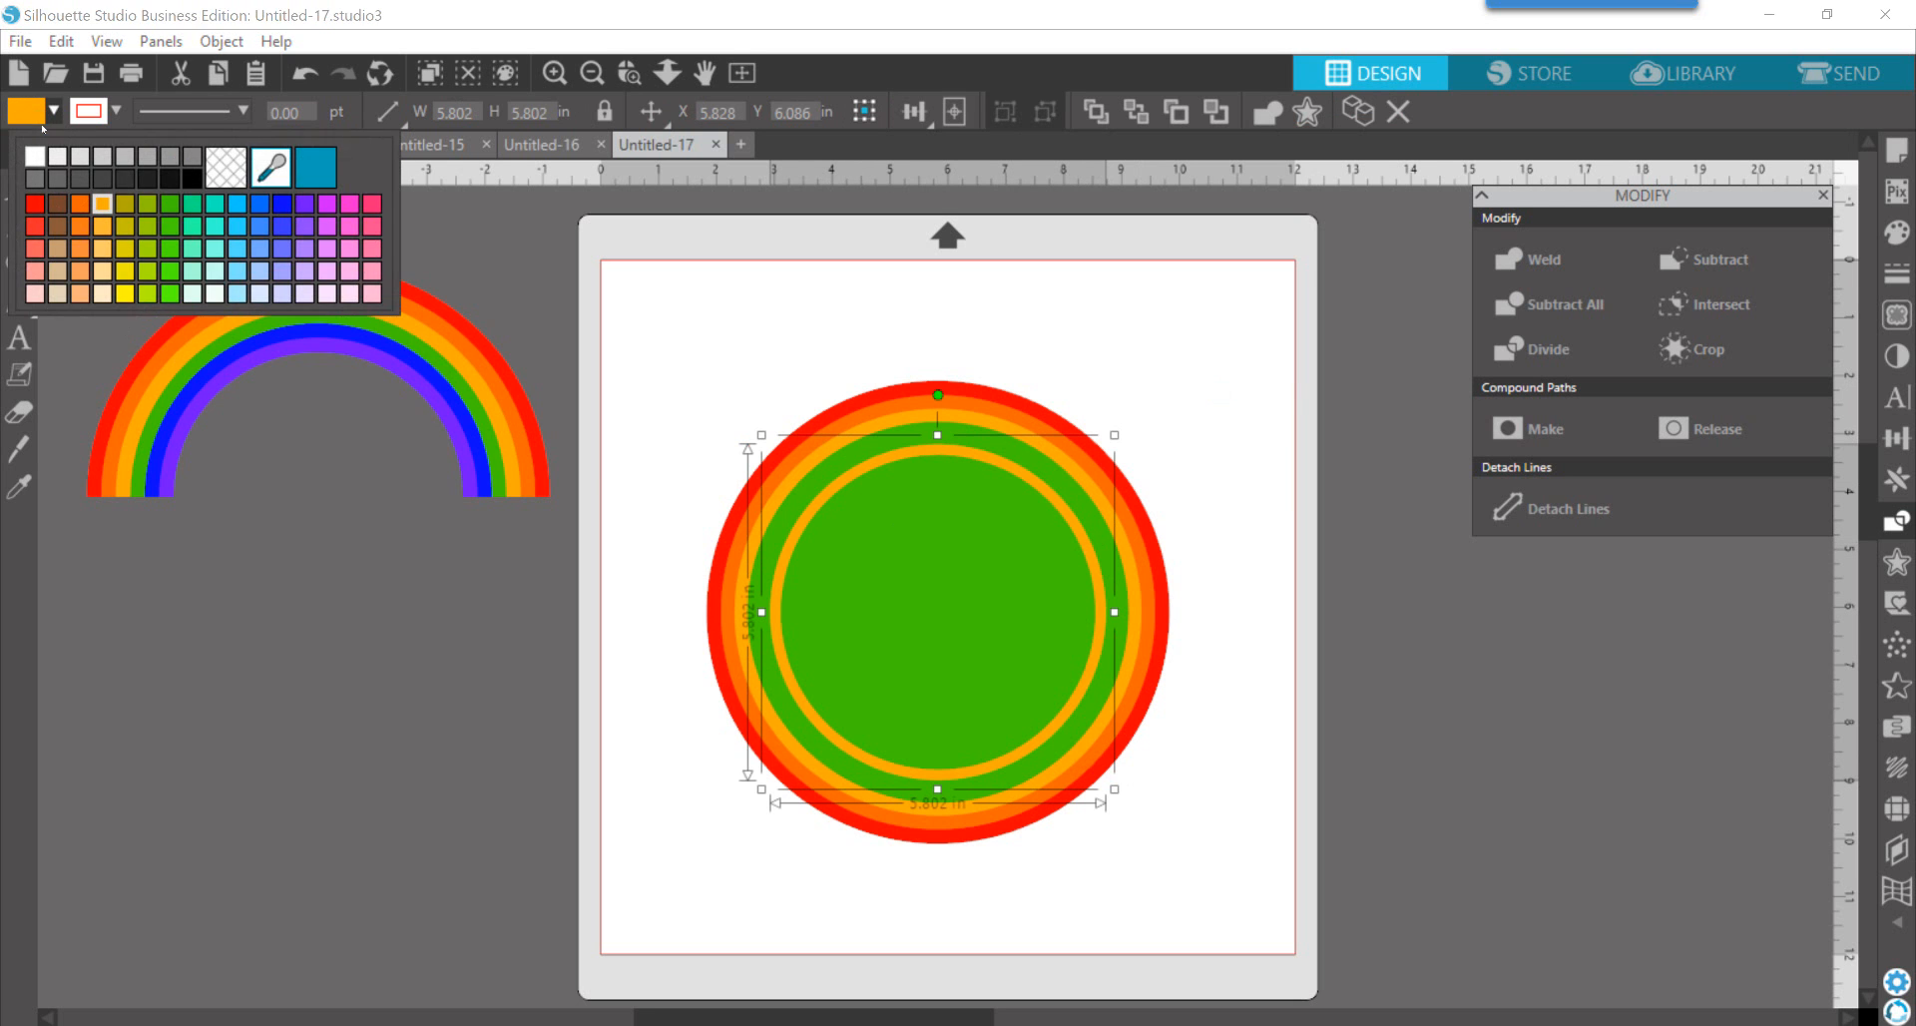
left_click(280, 211)
left_click(295, 543)
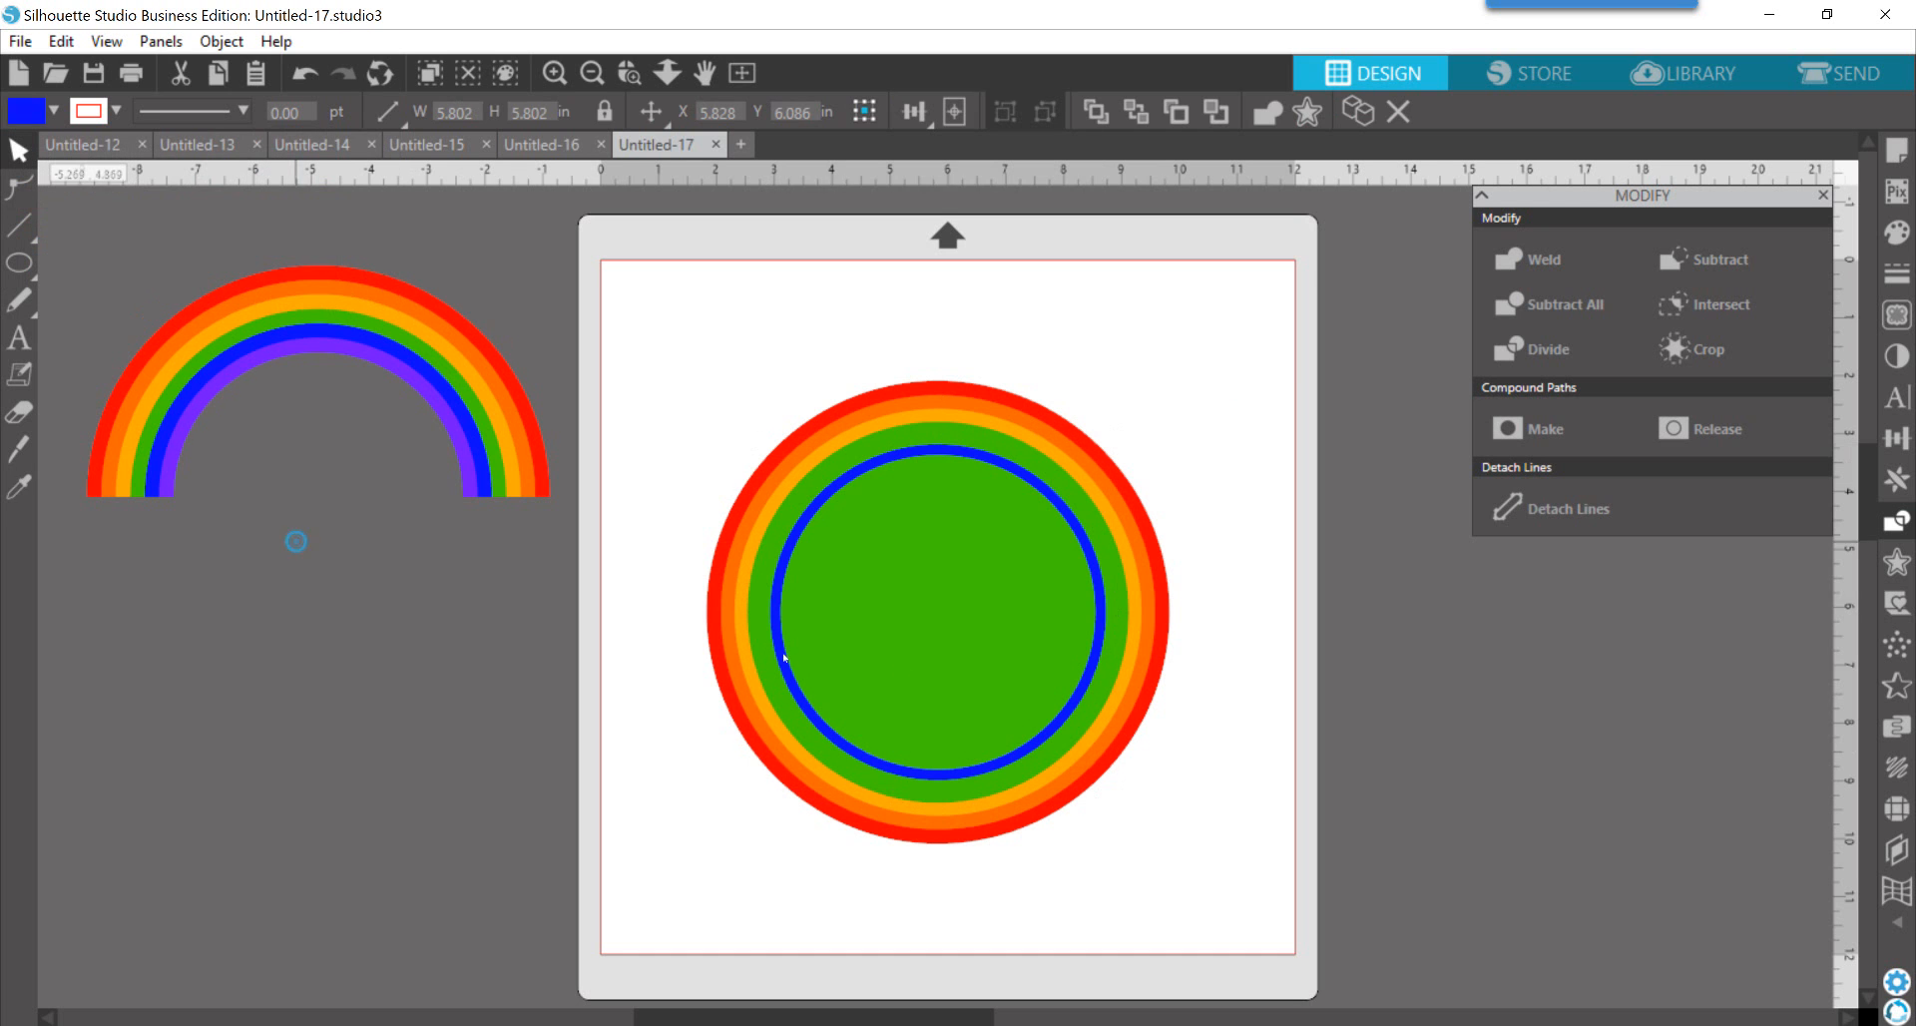
Step: Fill the innermost green circle with purple
left_click(924, 636)
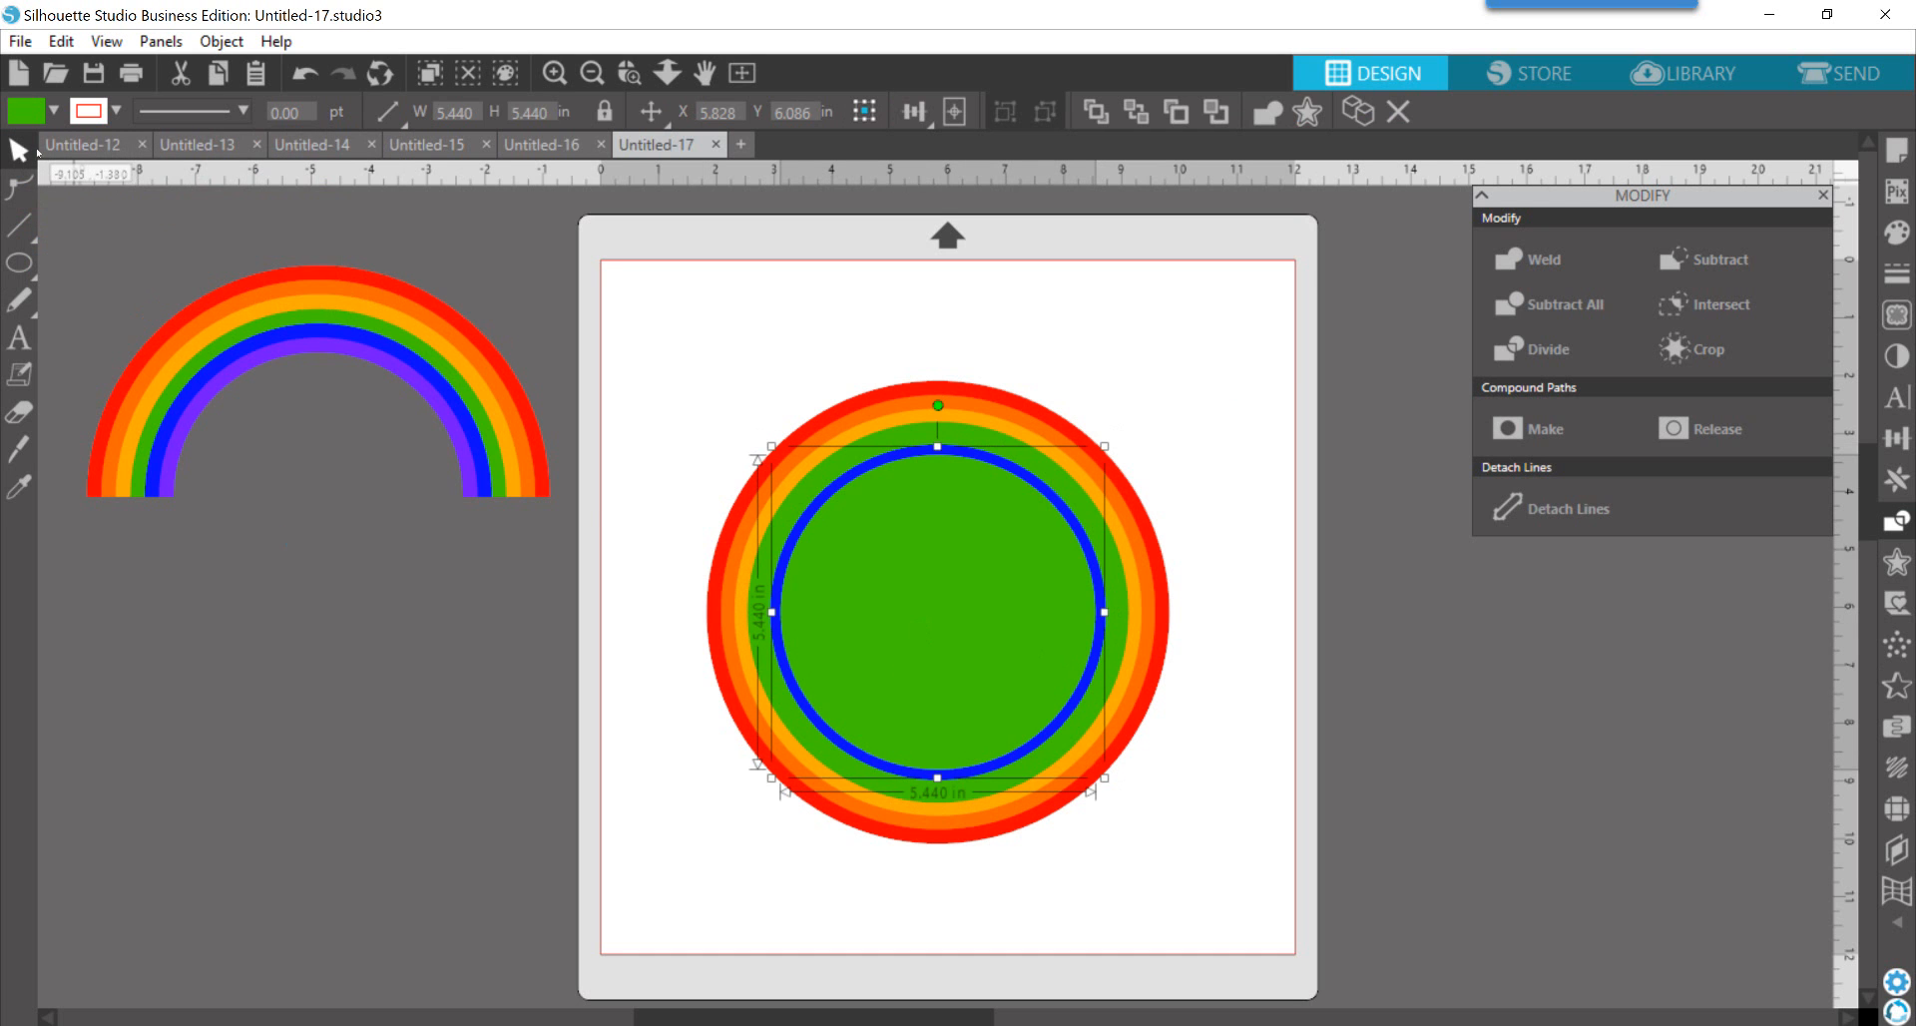
left_click(54, 111)
left_click(301, 204)
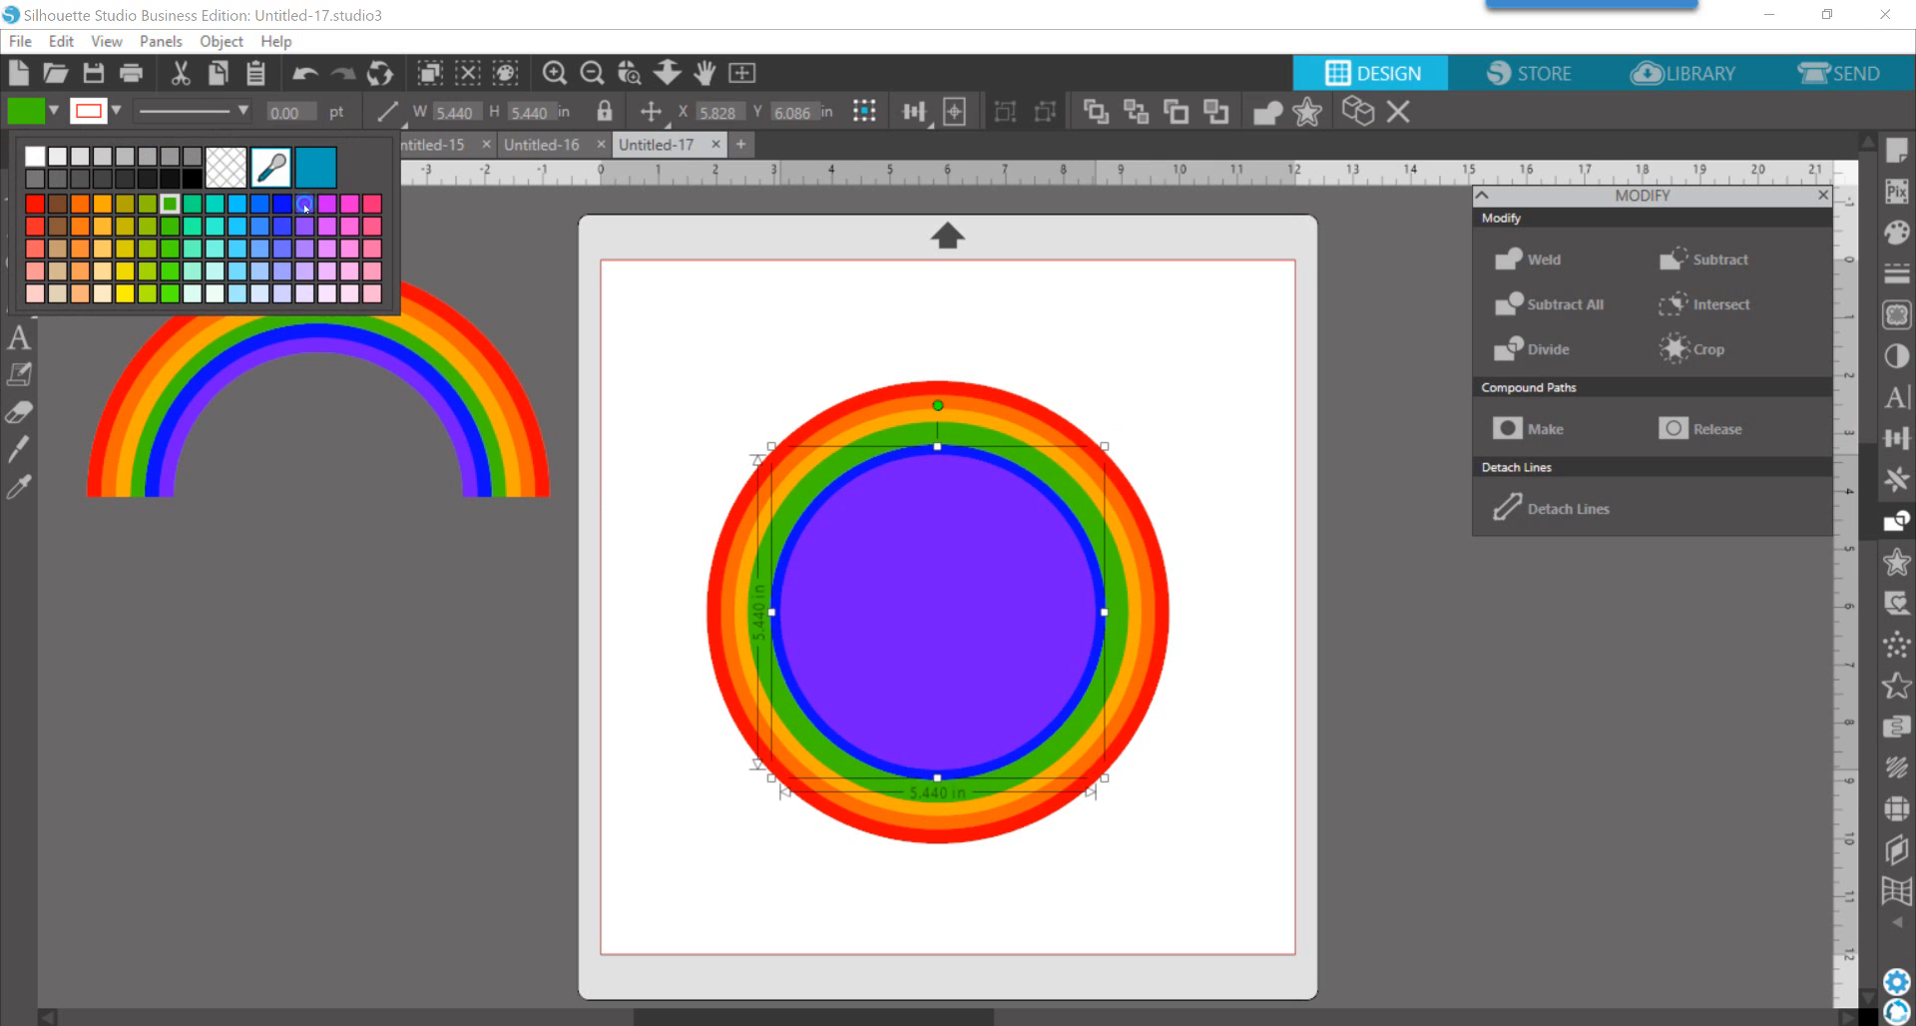
left_click(312, 736)
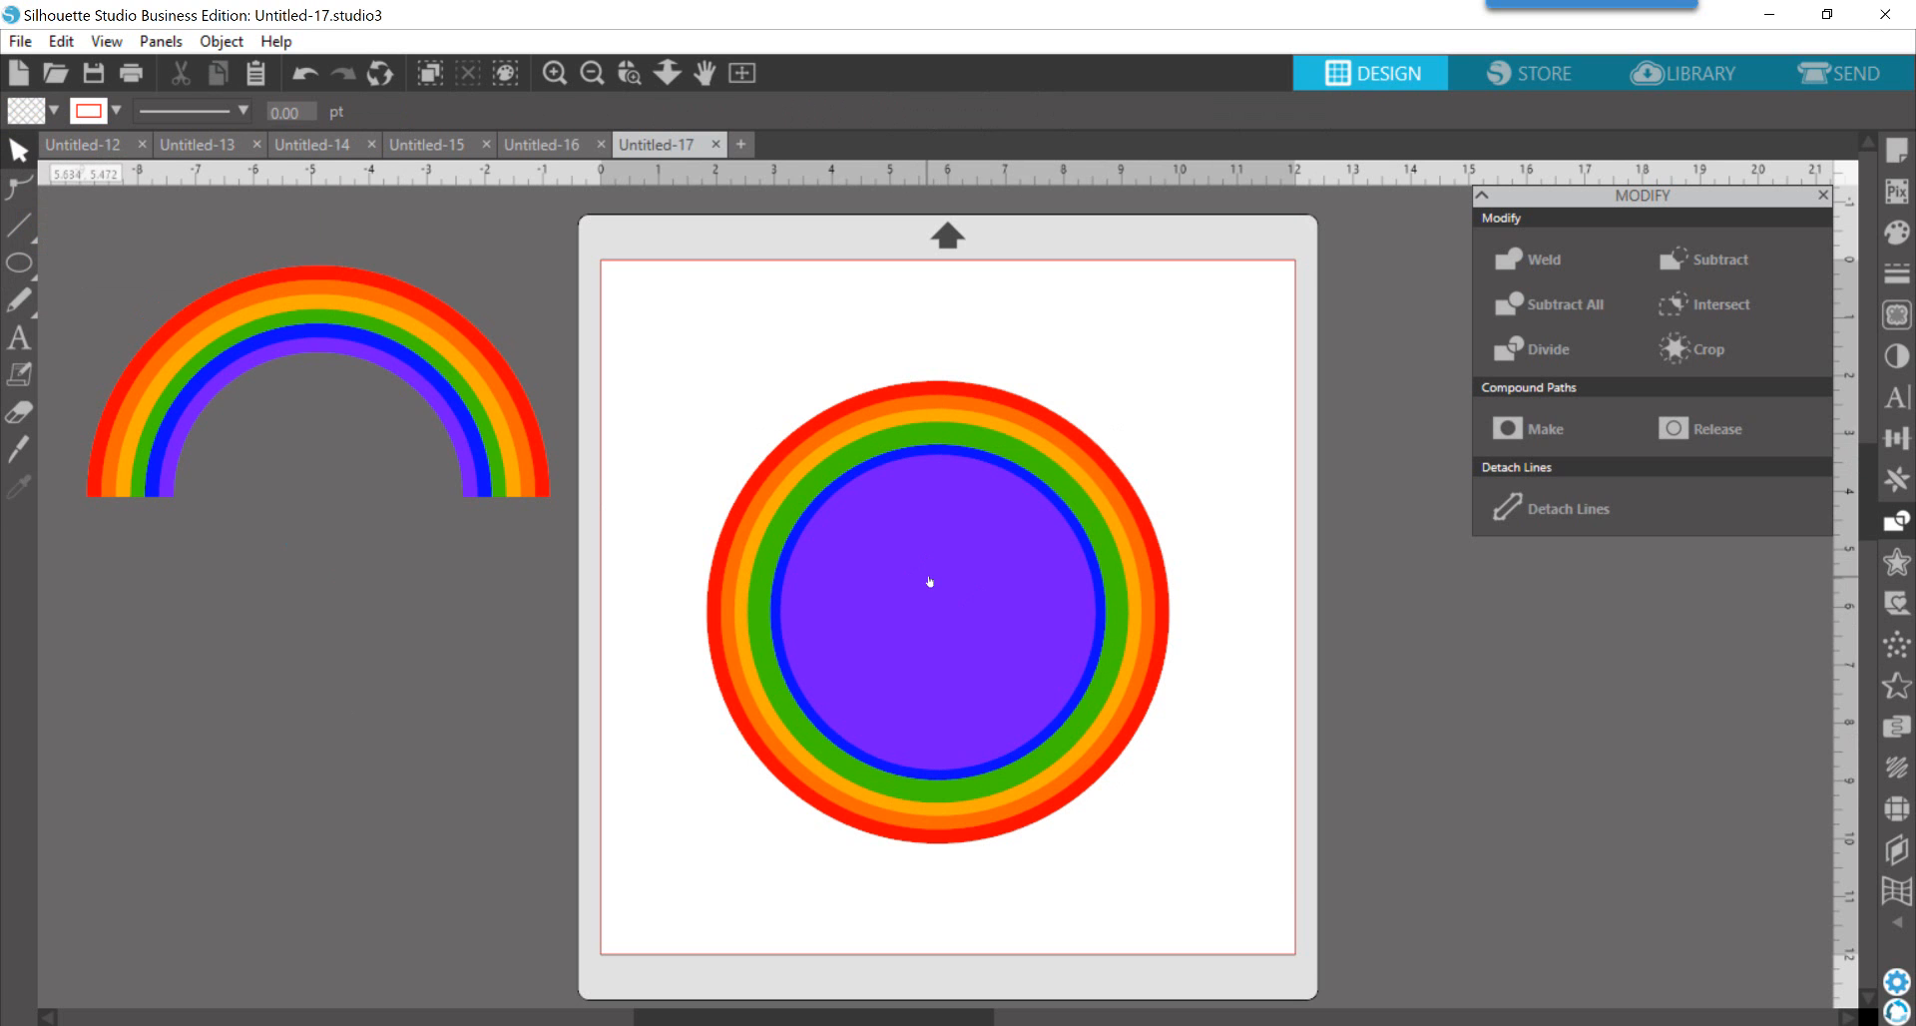
Step: Duplicate the purple circle in place and shrink the copy around its center to about 4.66 in
left_click(929, 582)
key("i")
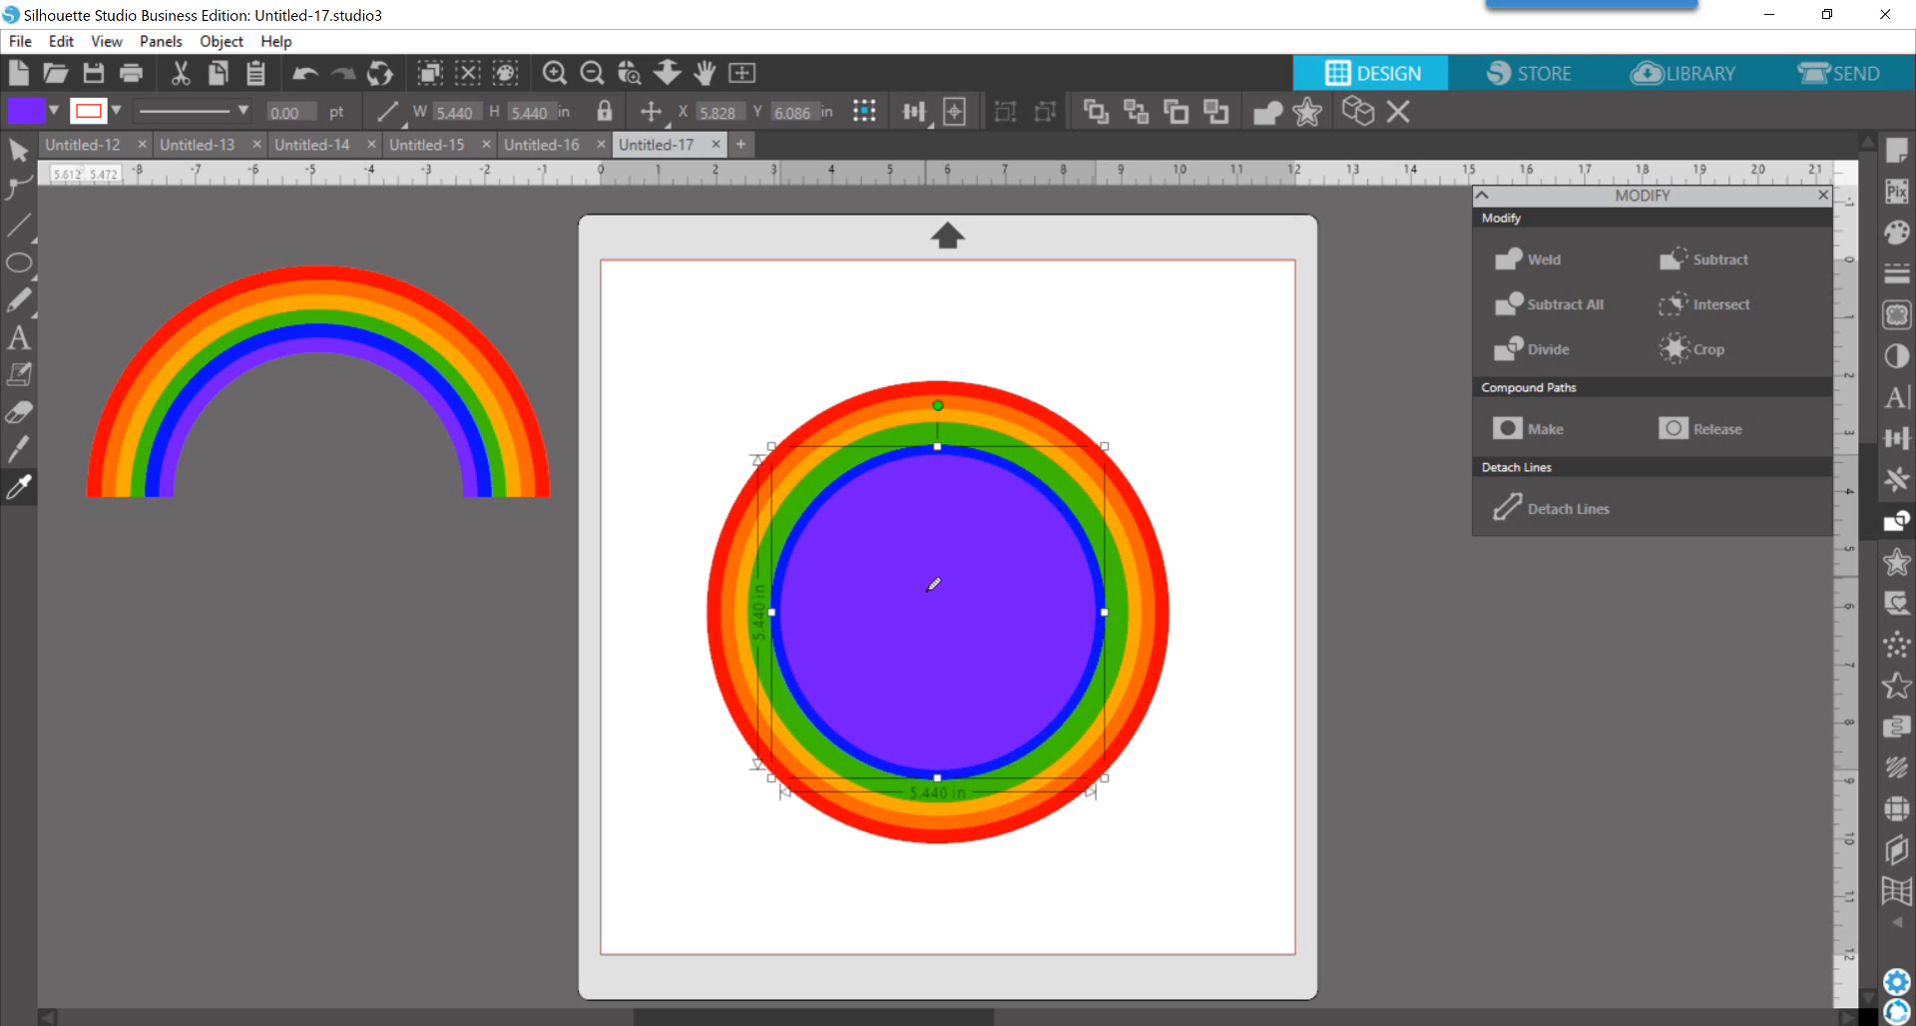
key("v")
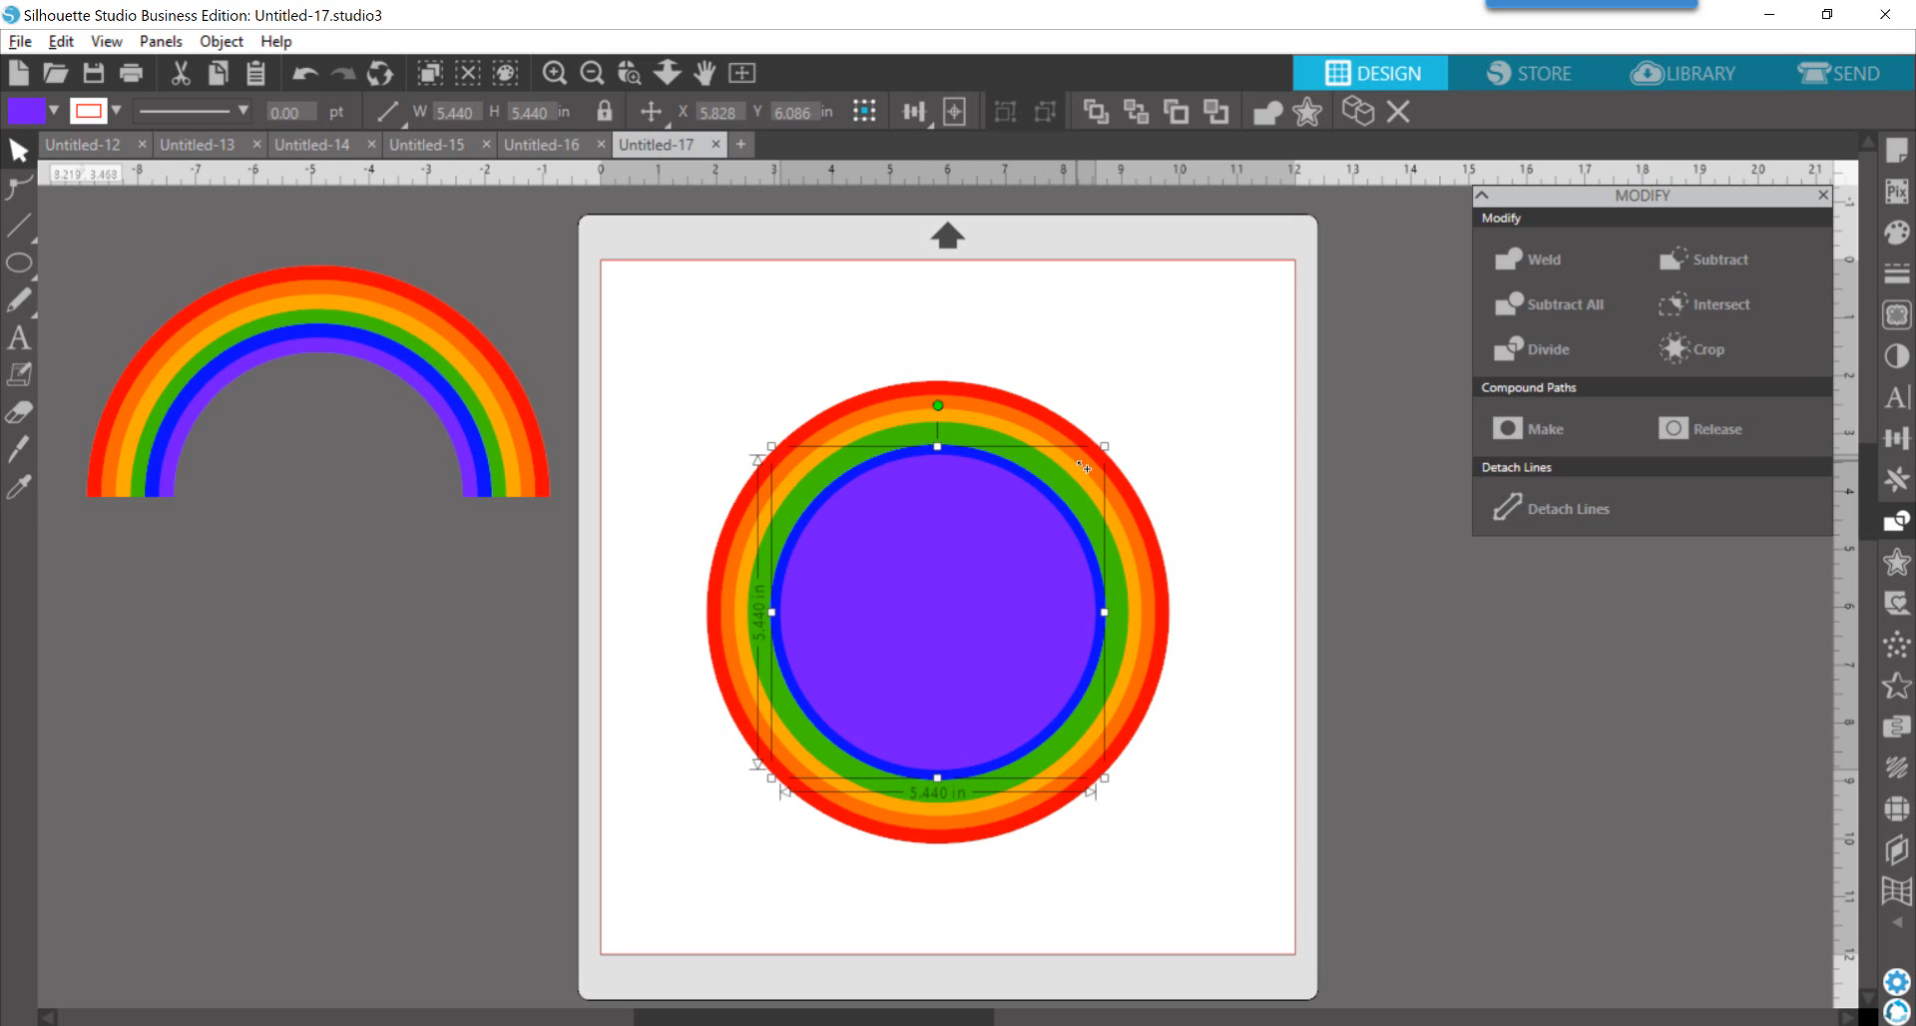
left_click_drag(1104, 448, 1088, 477)
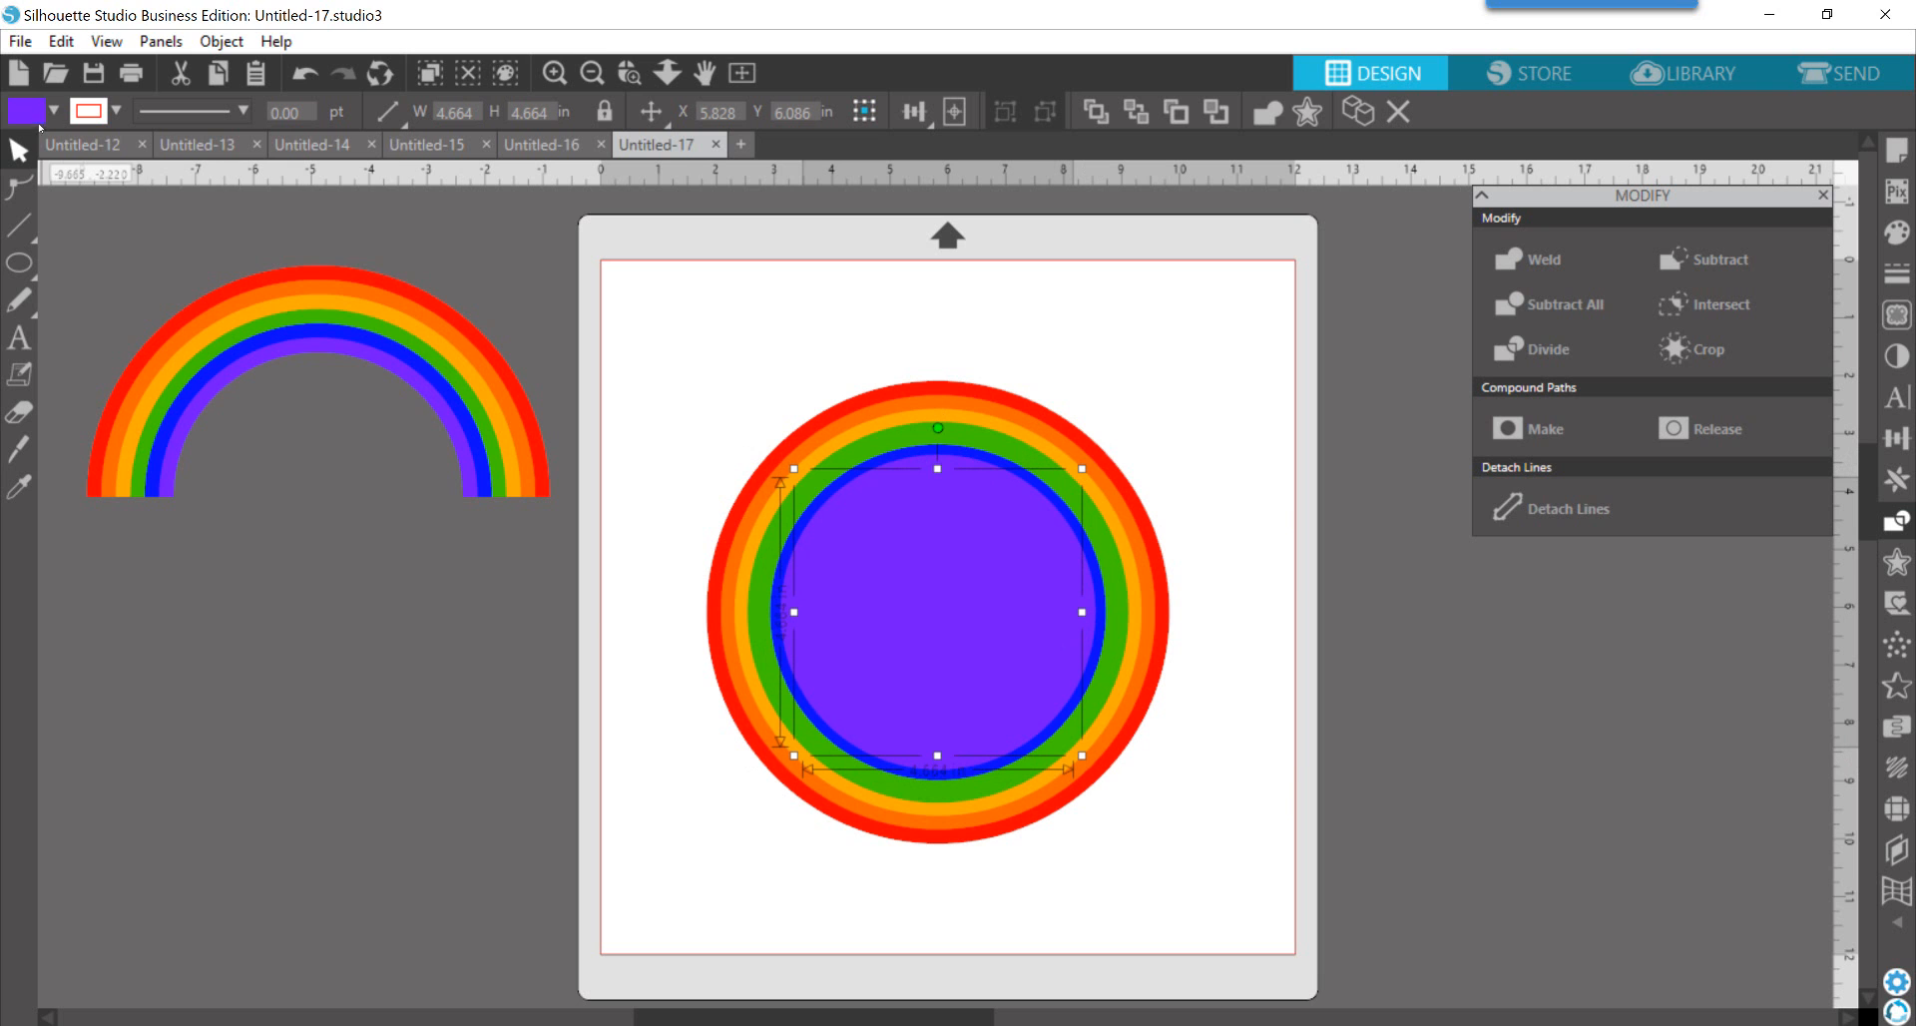
Step: Fill the smaller purple circle with white
left_click(36, 115)
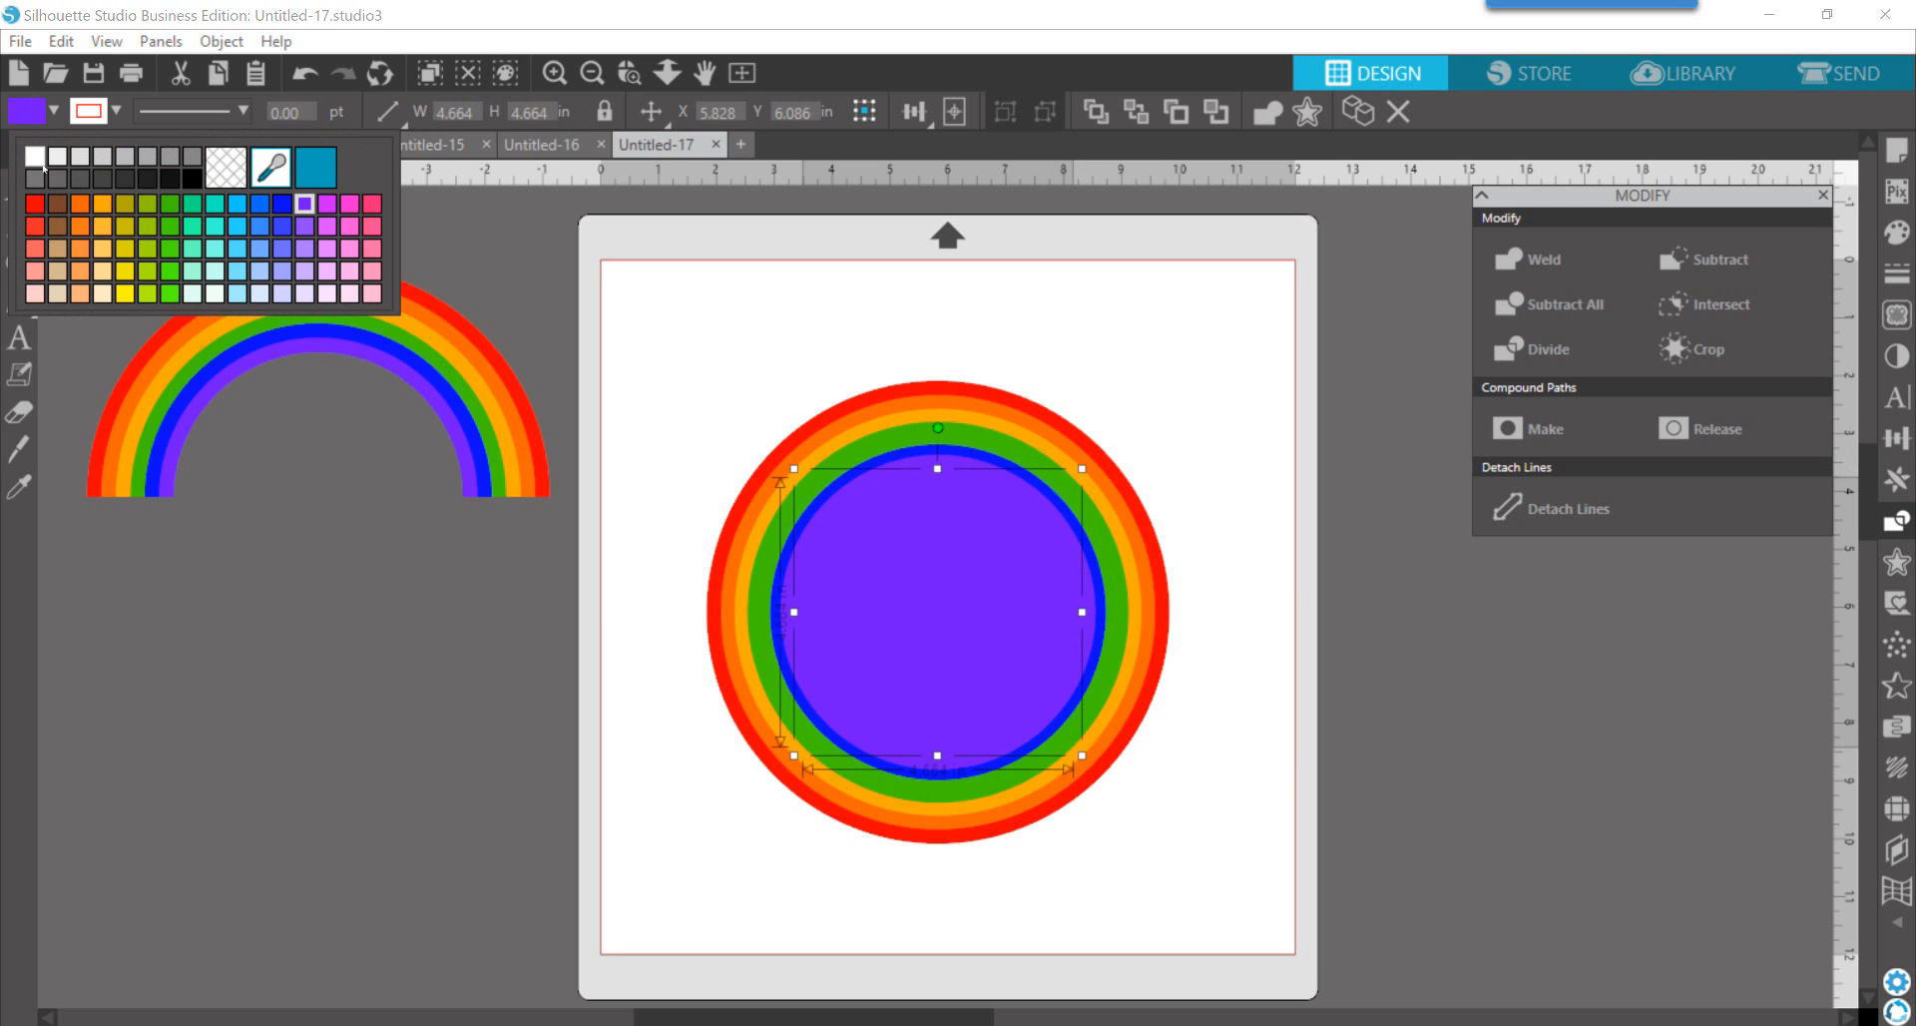
left_click(35, 157)
left_click(214, 676)
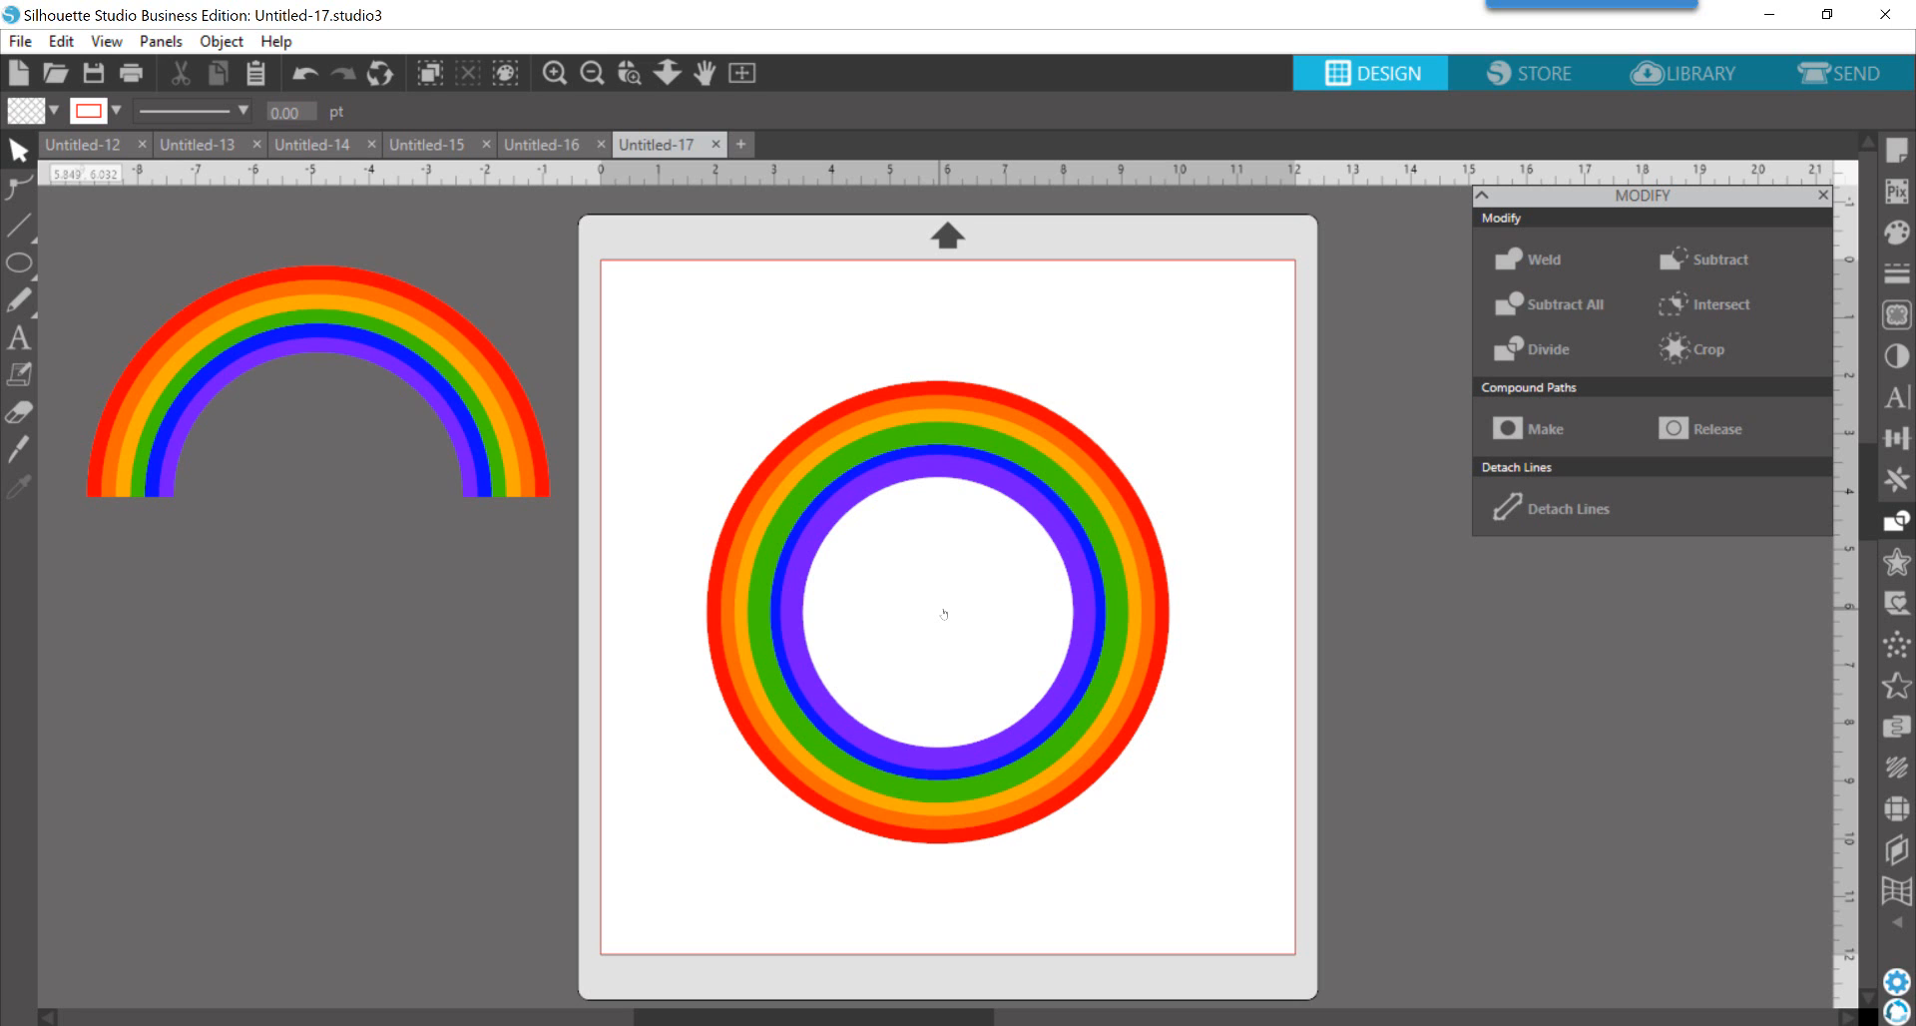
Step: Check the sizes of the red and orange circles, and resize the yellow-orange circle proportionally to 7 in
left_click(1014, 834)
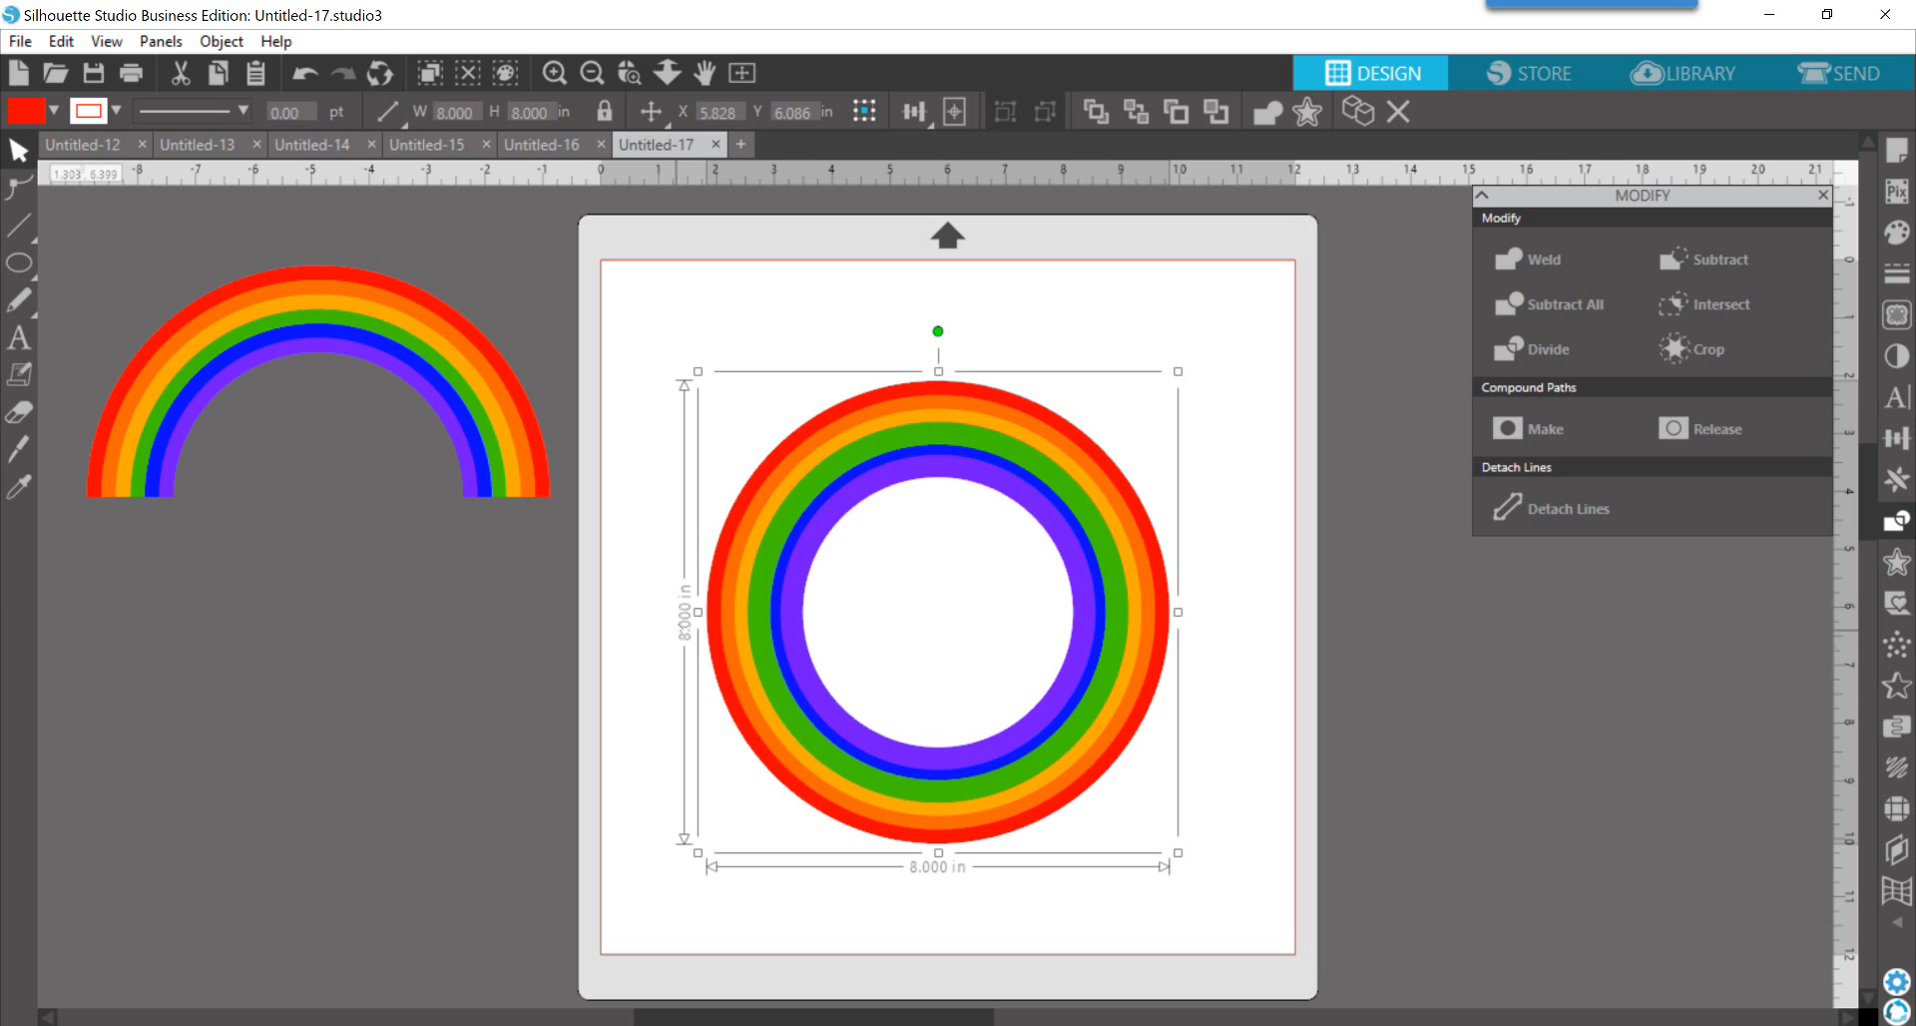
left_click(742, 687)
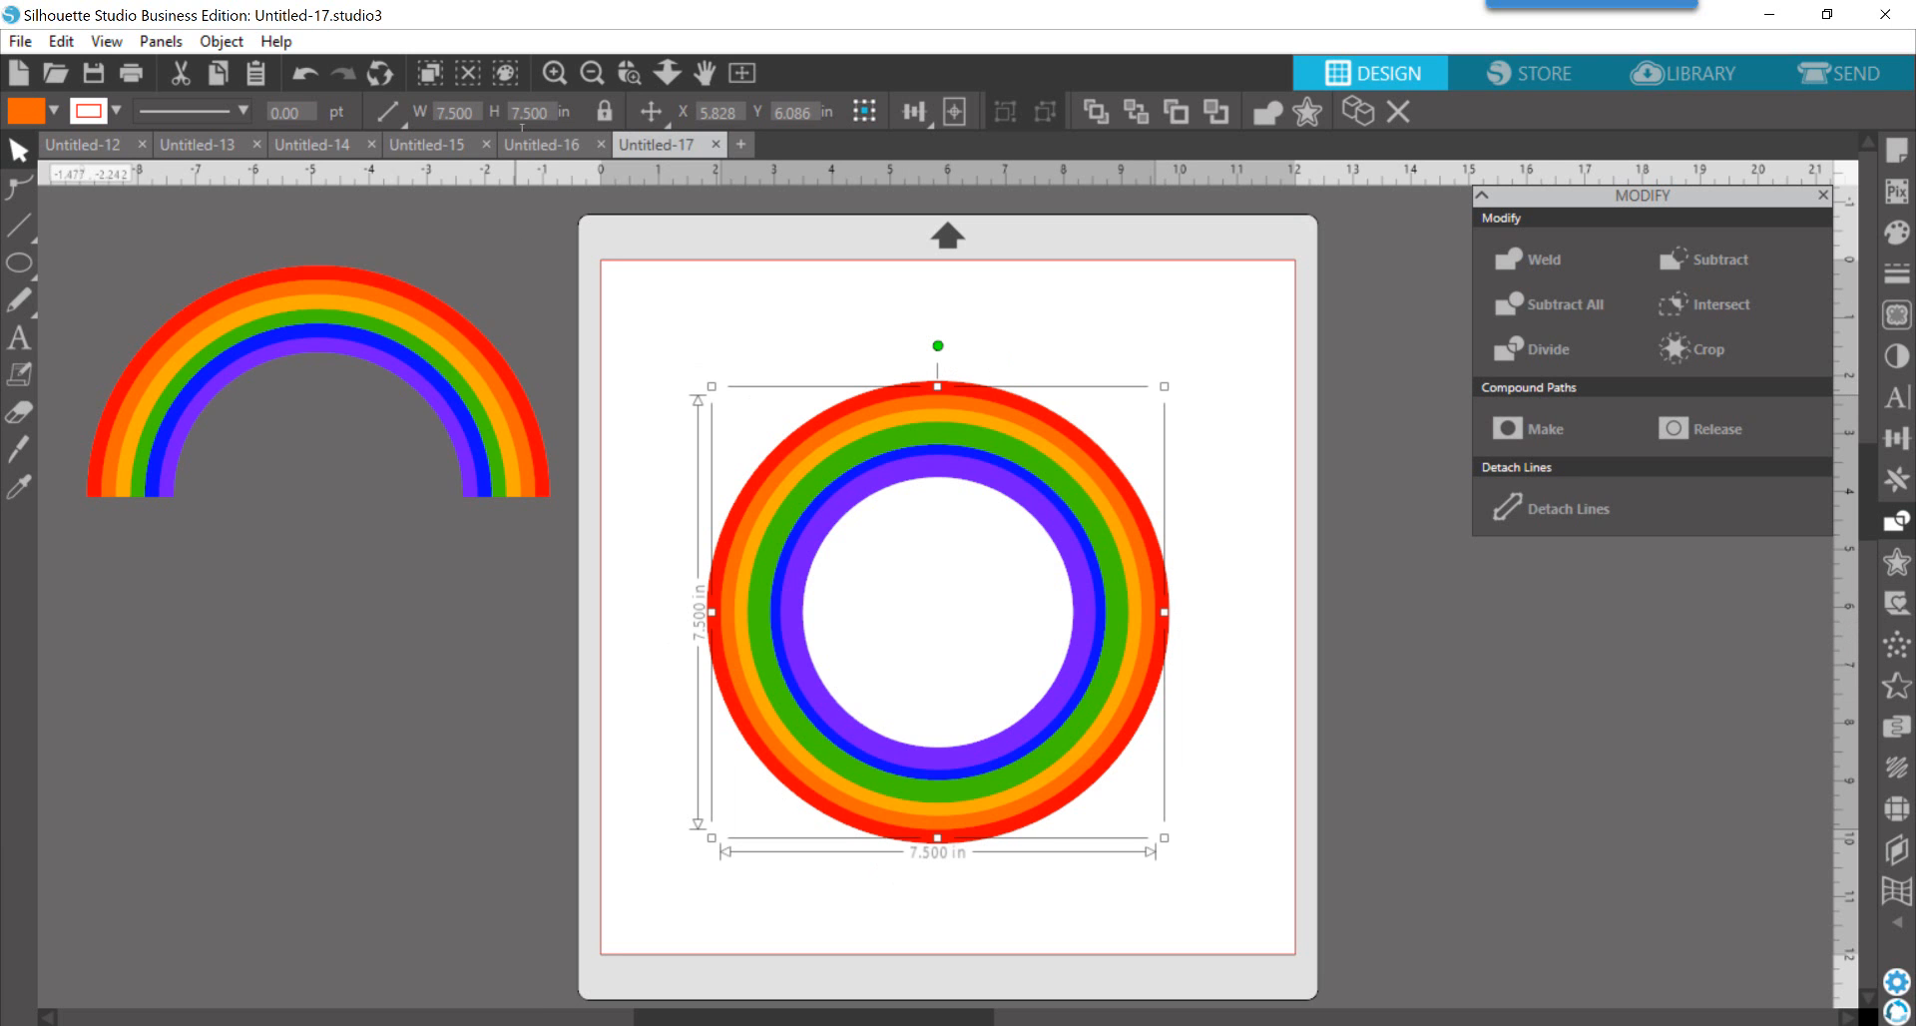
left_click(744, 651)
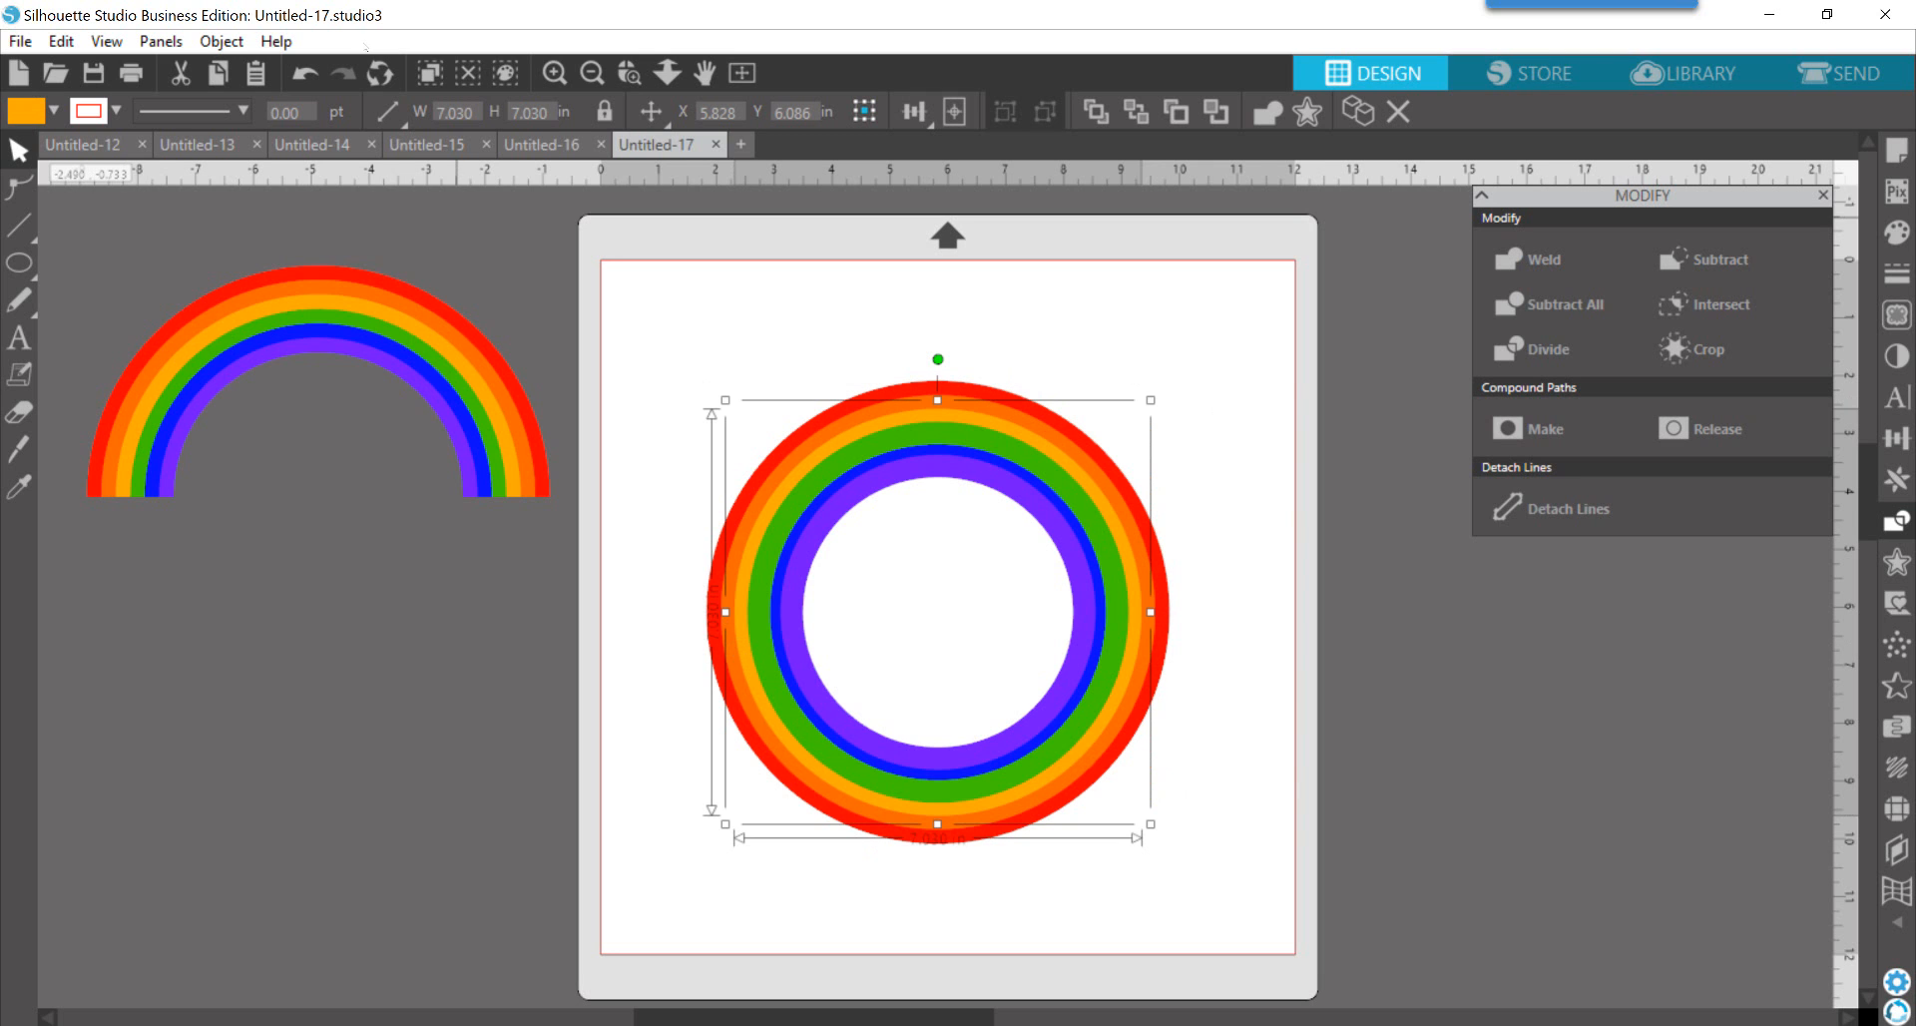
left_click_drag(550, 112, 460, 111)
type("7")
key("Return")
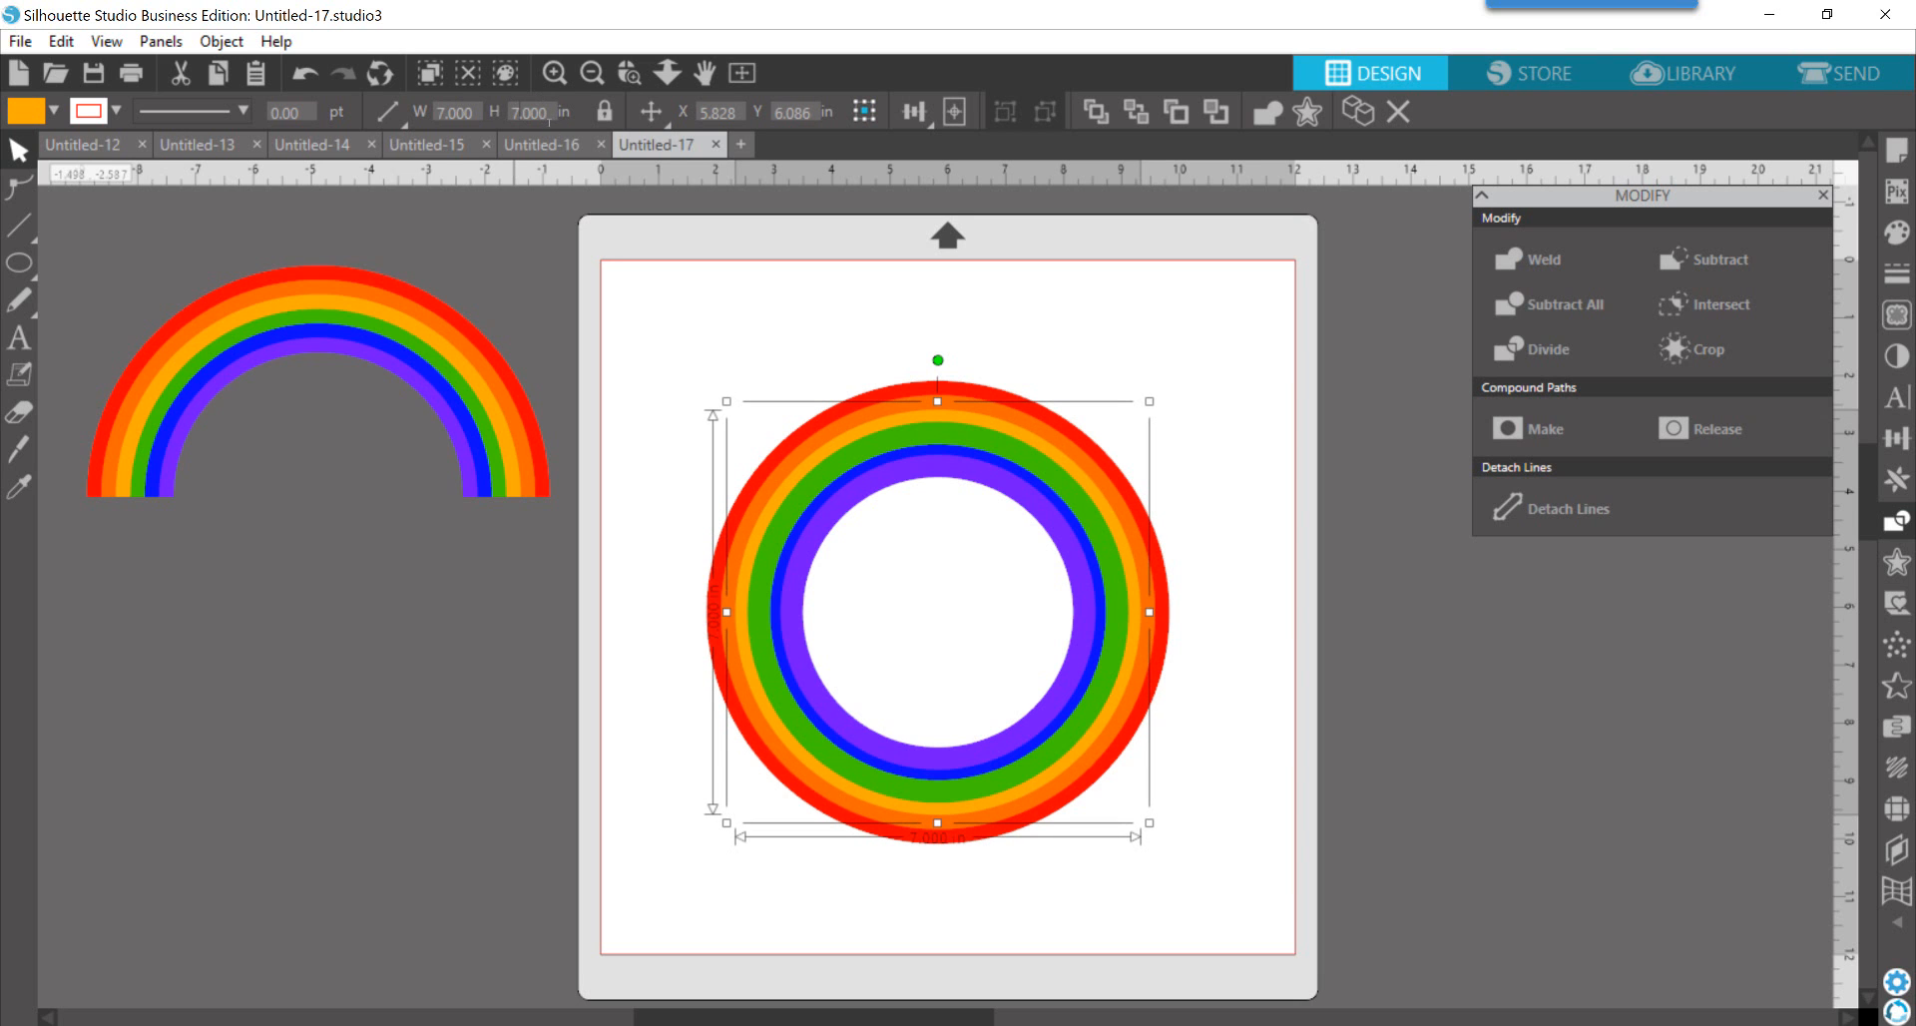
Step: Resize the green circle proportionally to 6.5 in
left_click(786, 706)
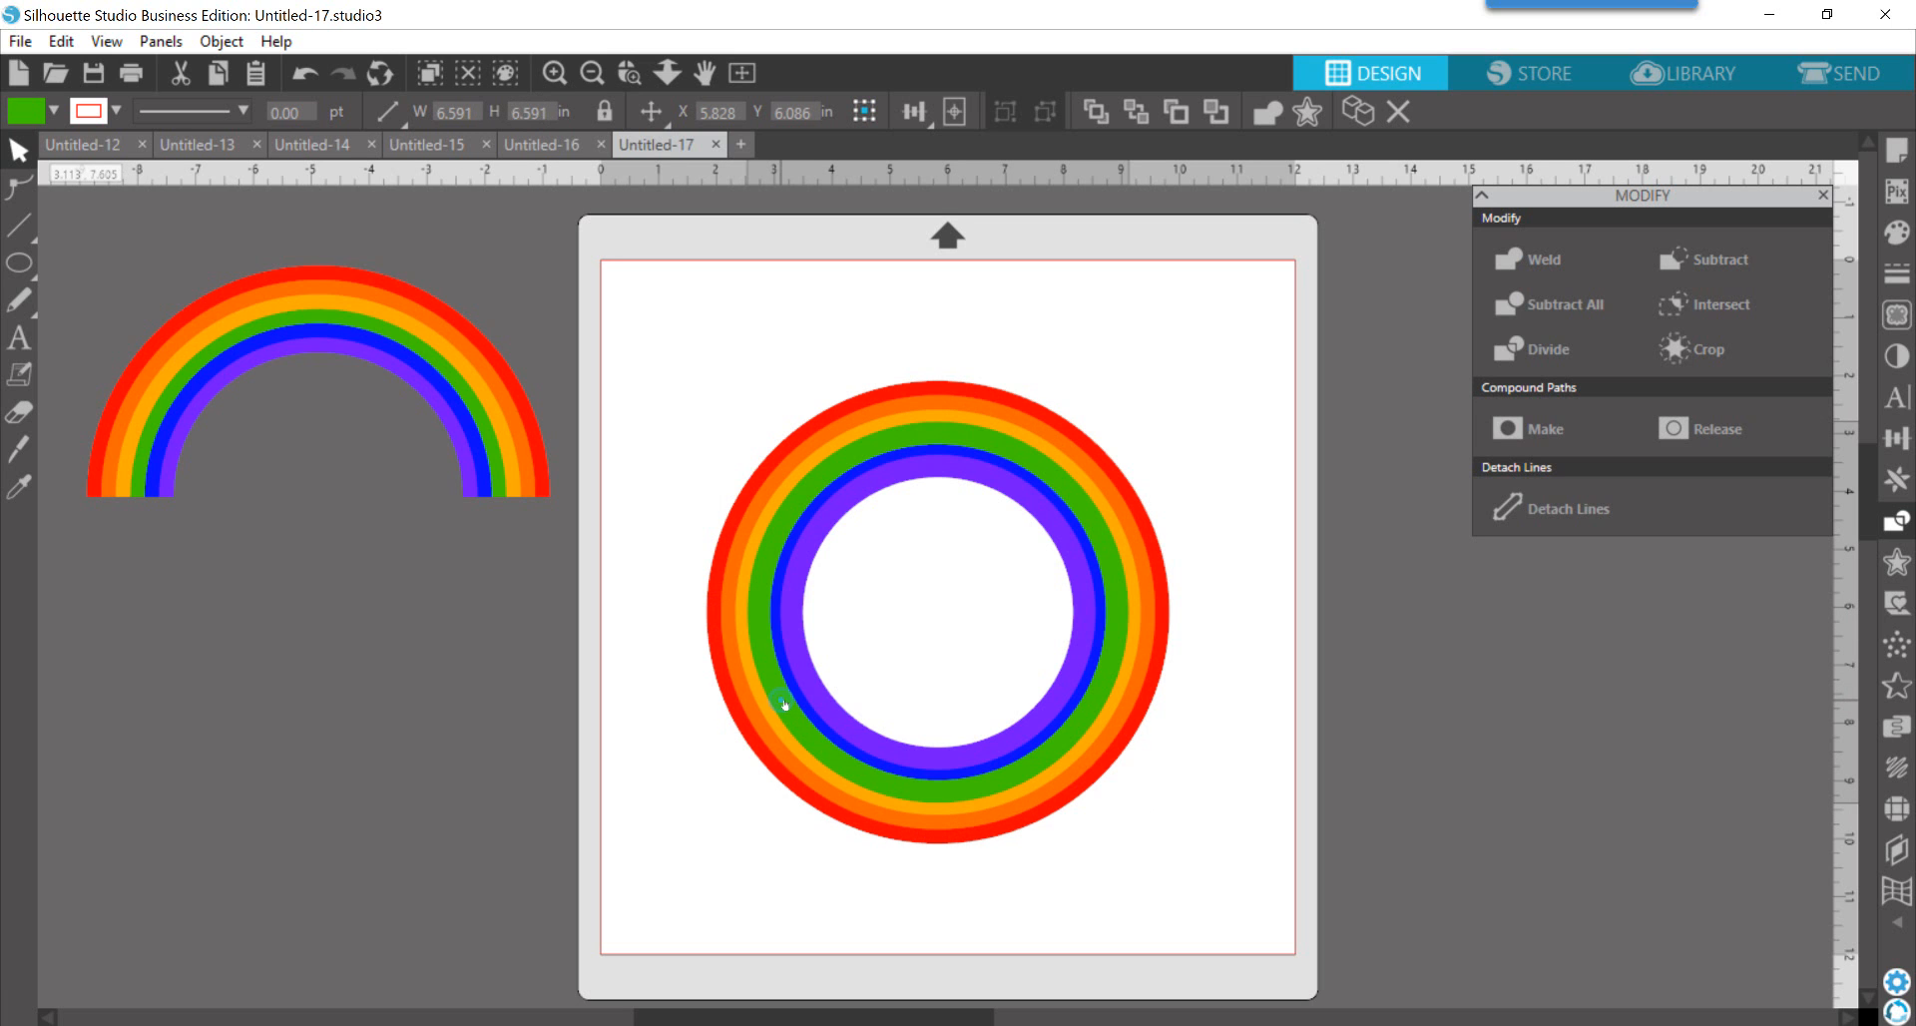
left_click(519, 112)
type("6")
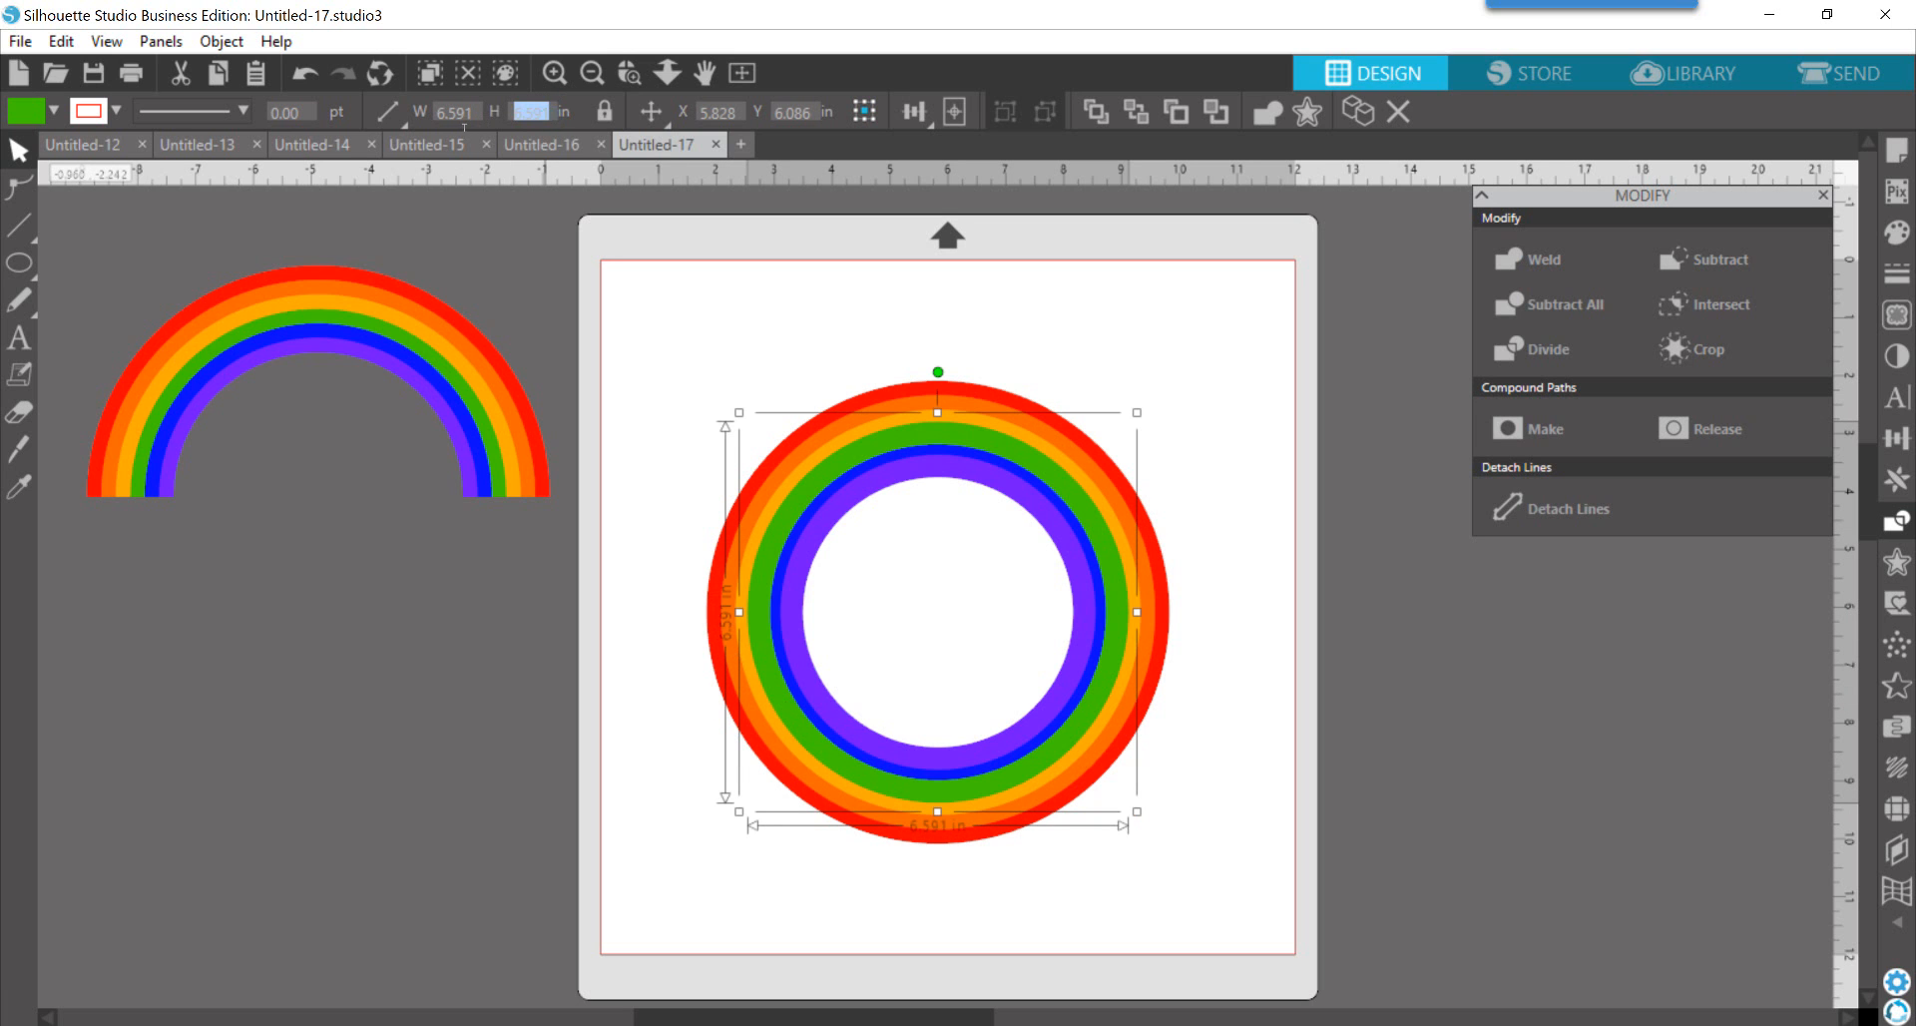
type(".5")
key("Return")
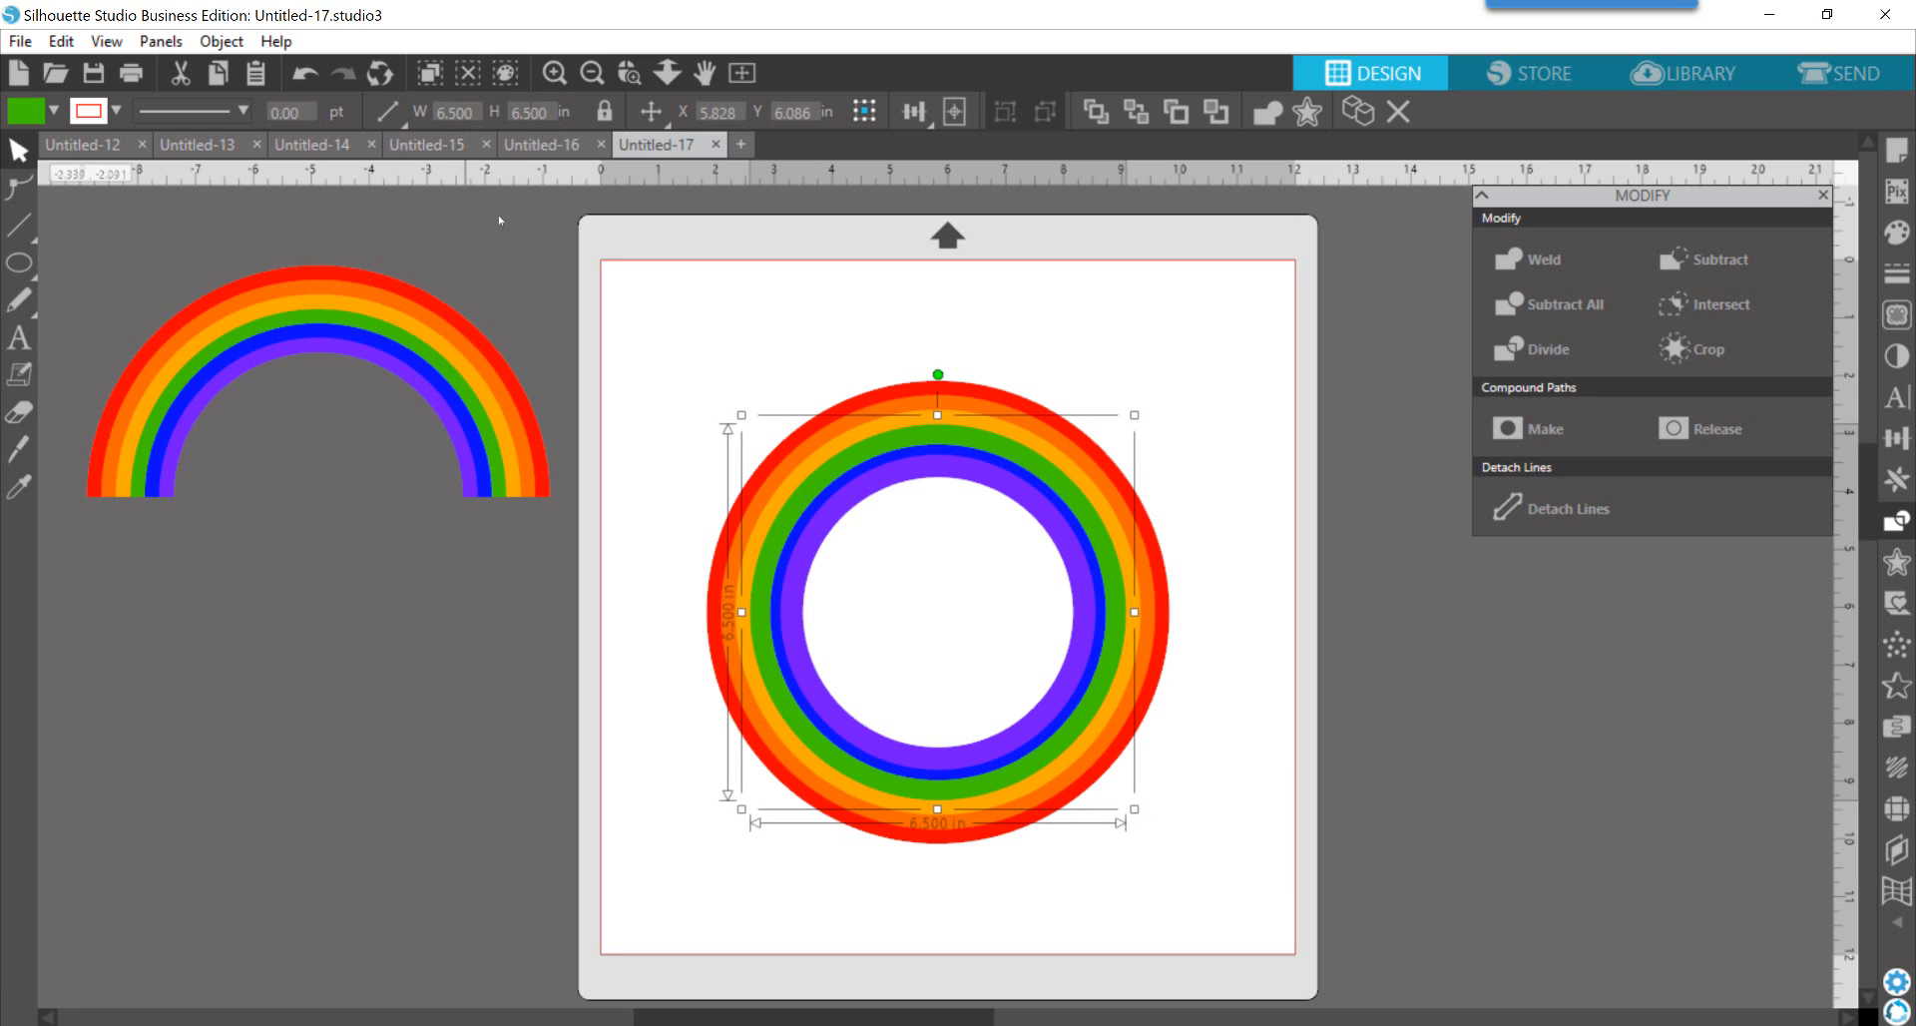
Step: Resize the blue circle proportionally to 6 in
left_click(792, 688)
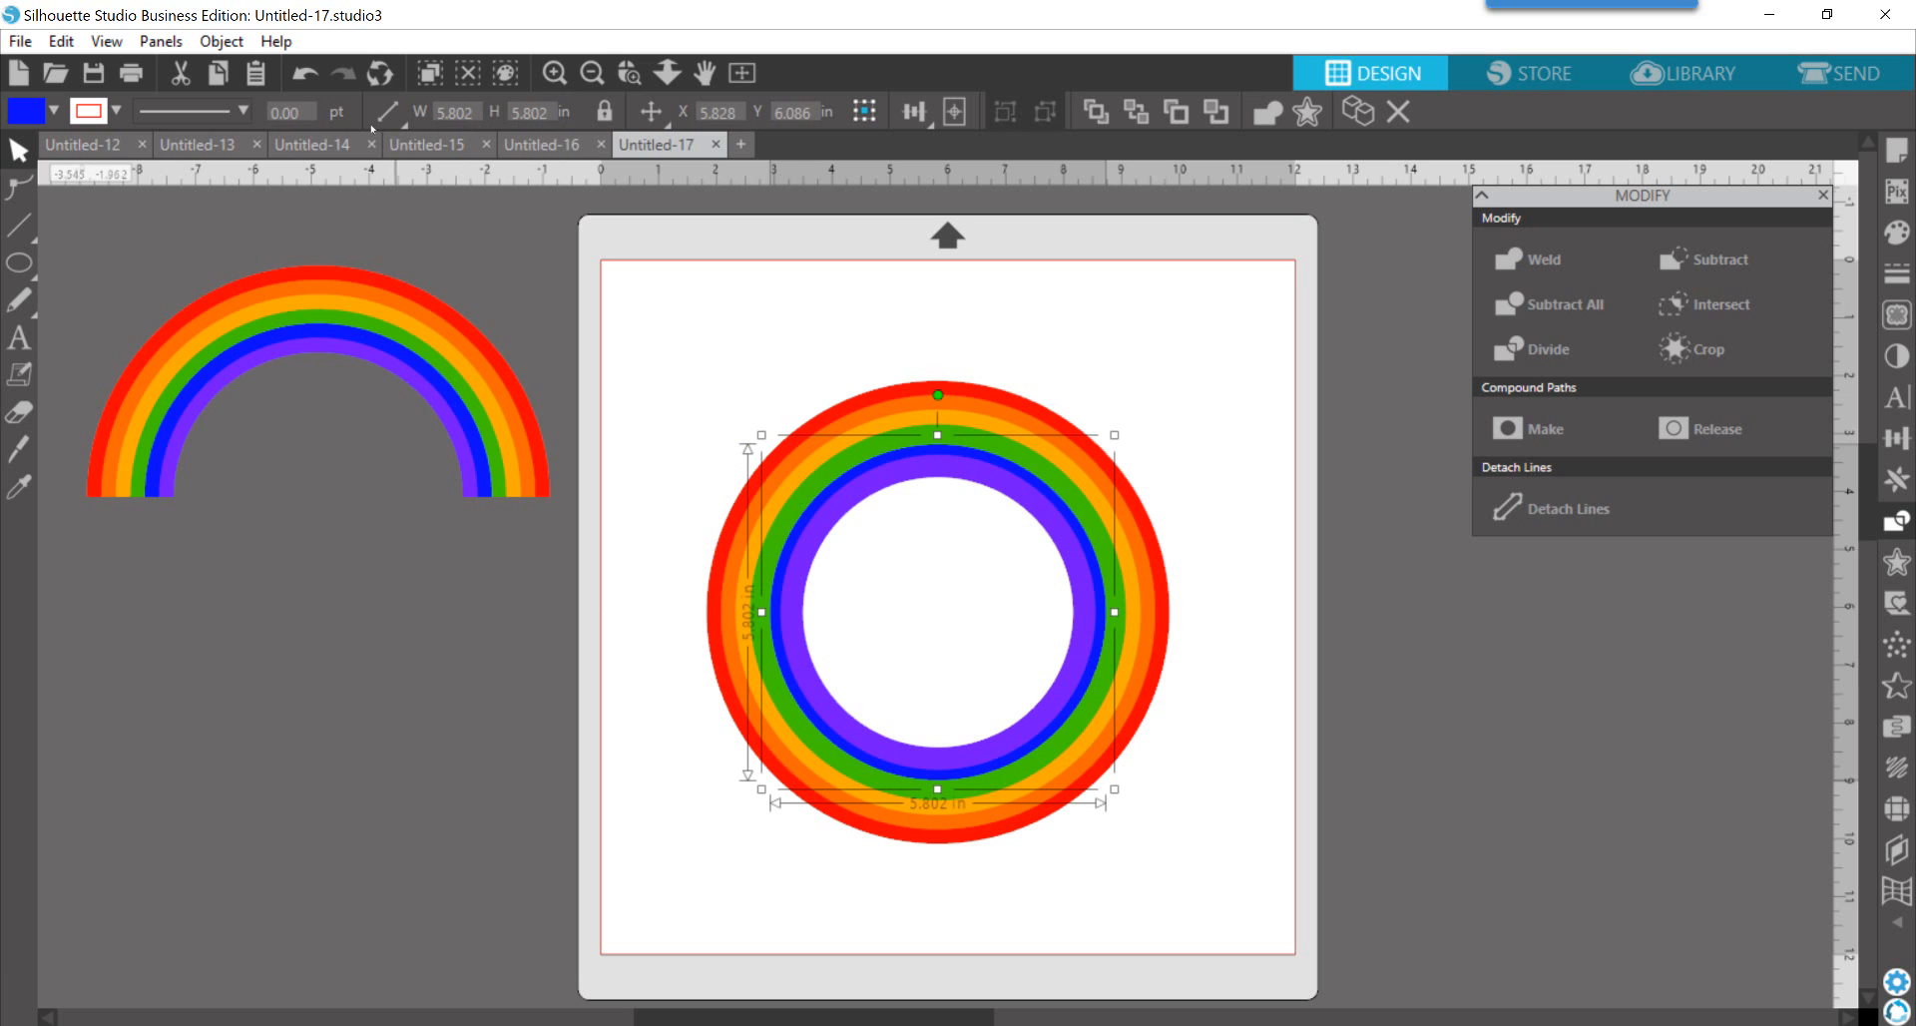
double_click(546, 114)
type("6")
key("Return")
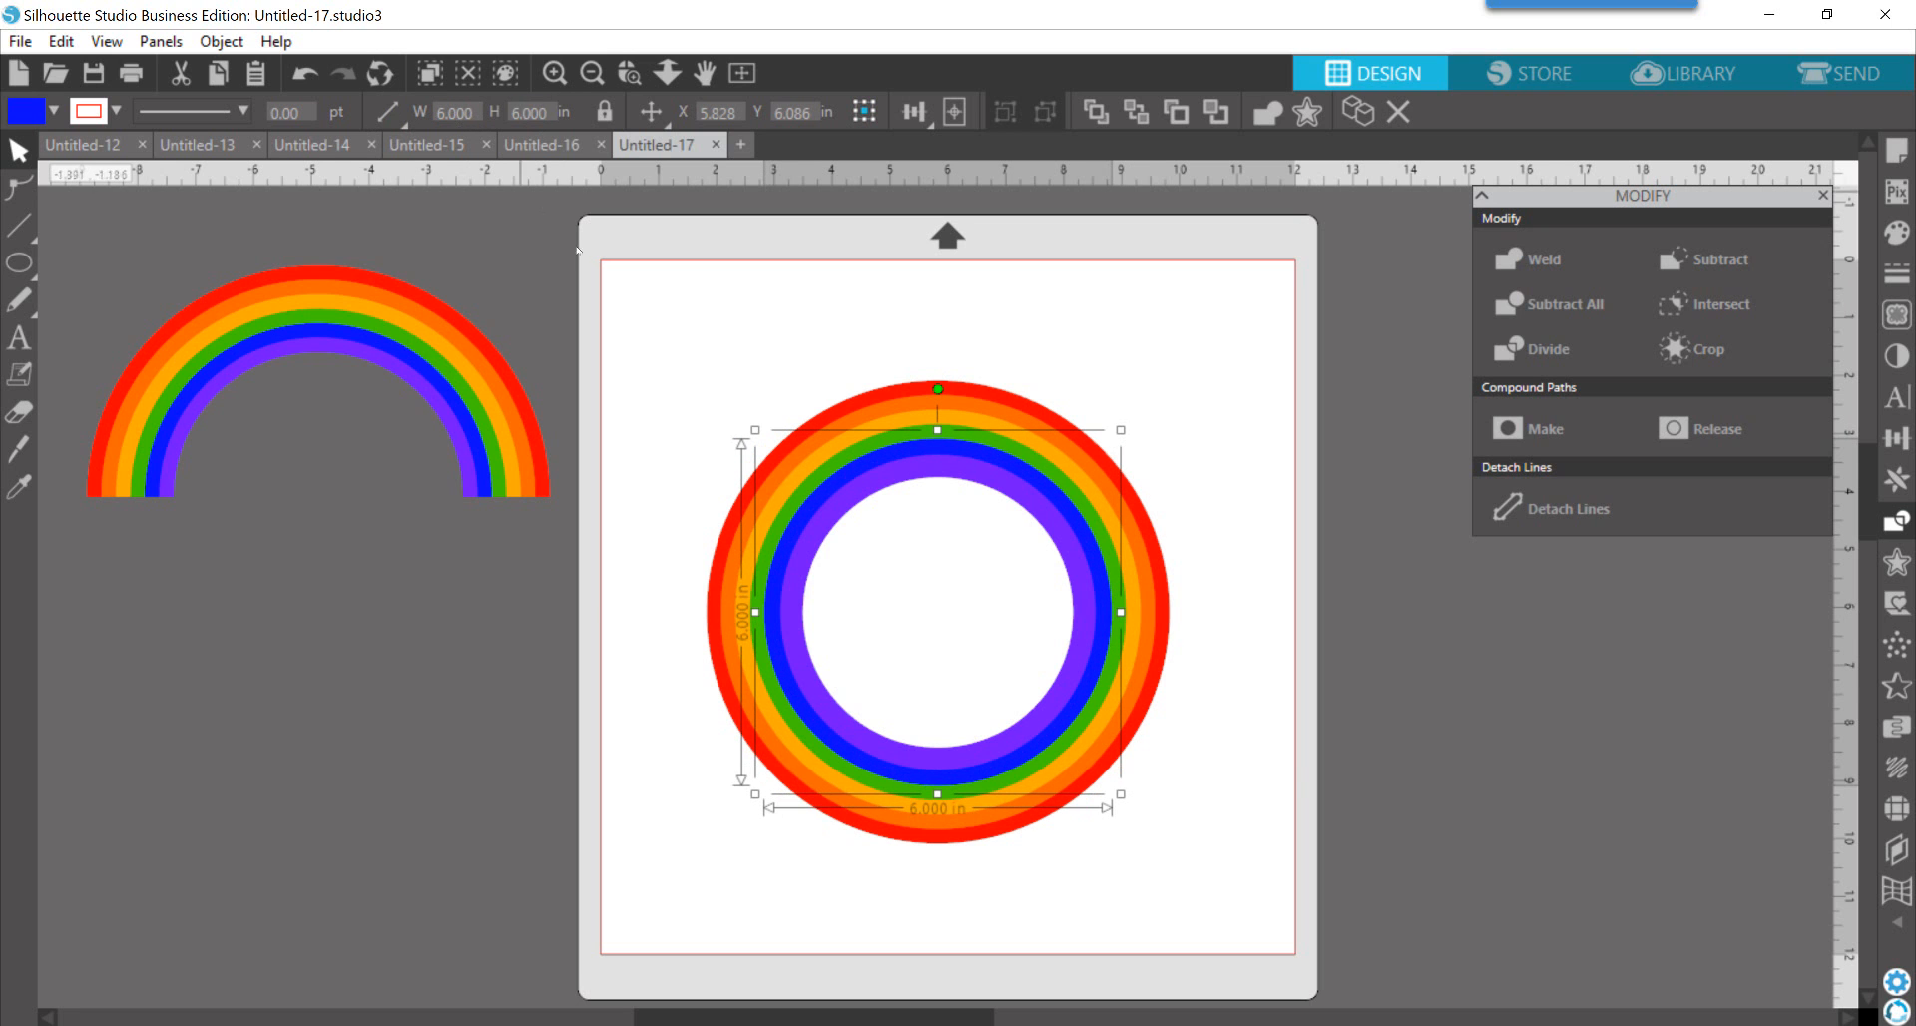
Step: Resize the purple circle proportionally to 5.5 in
left_click(813, 689)
double_click(546, 113)
type("5.5")
key("Return")
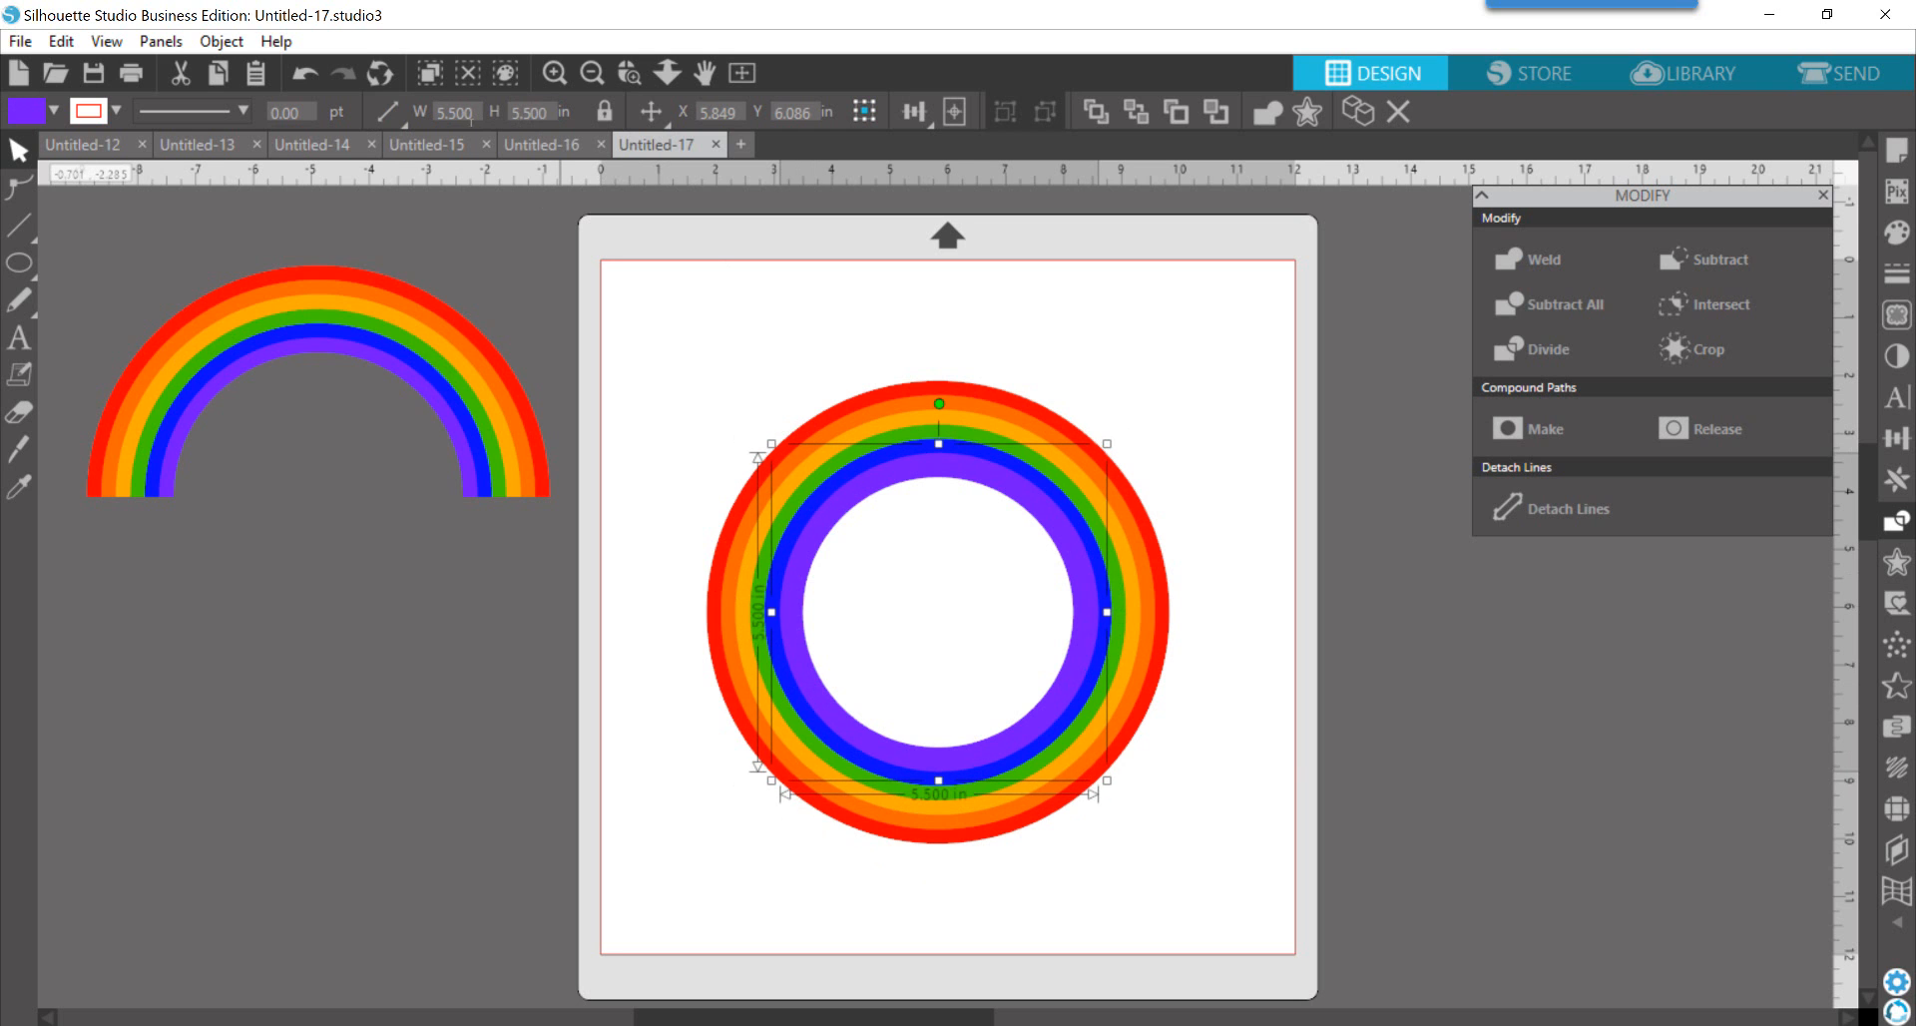
Step: Resize the white center circle proportionally to 5 in
left_click(883, 609)
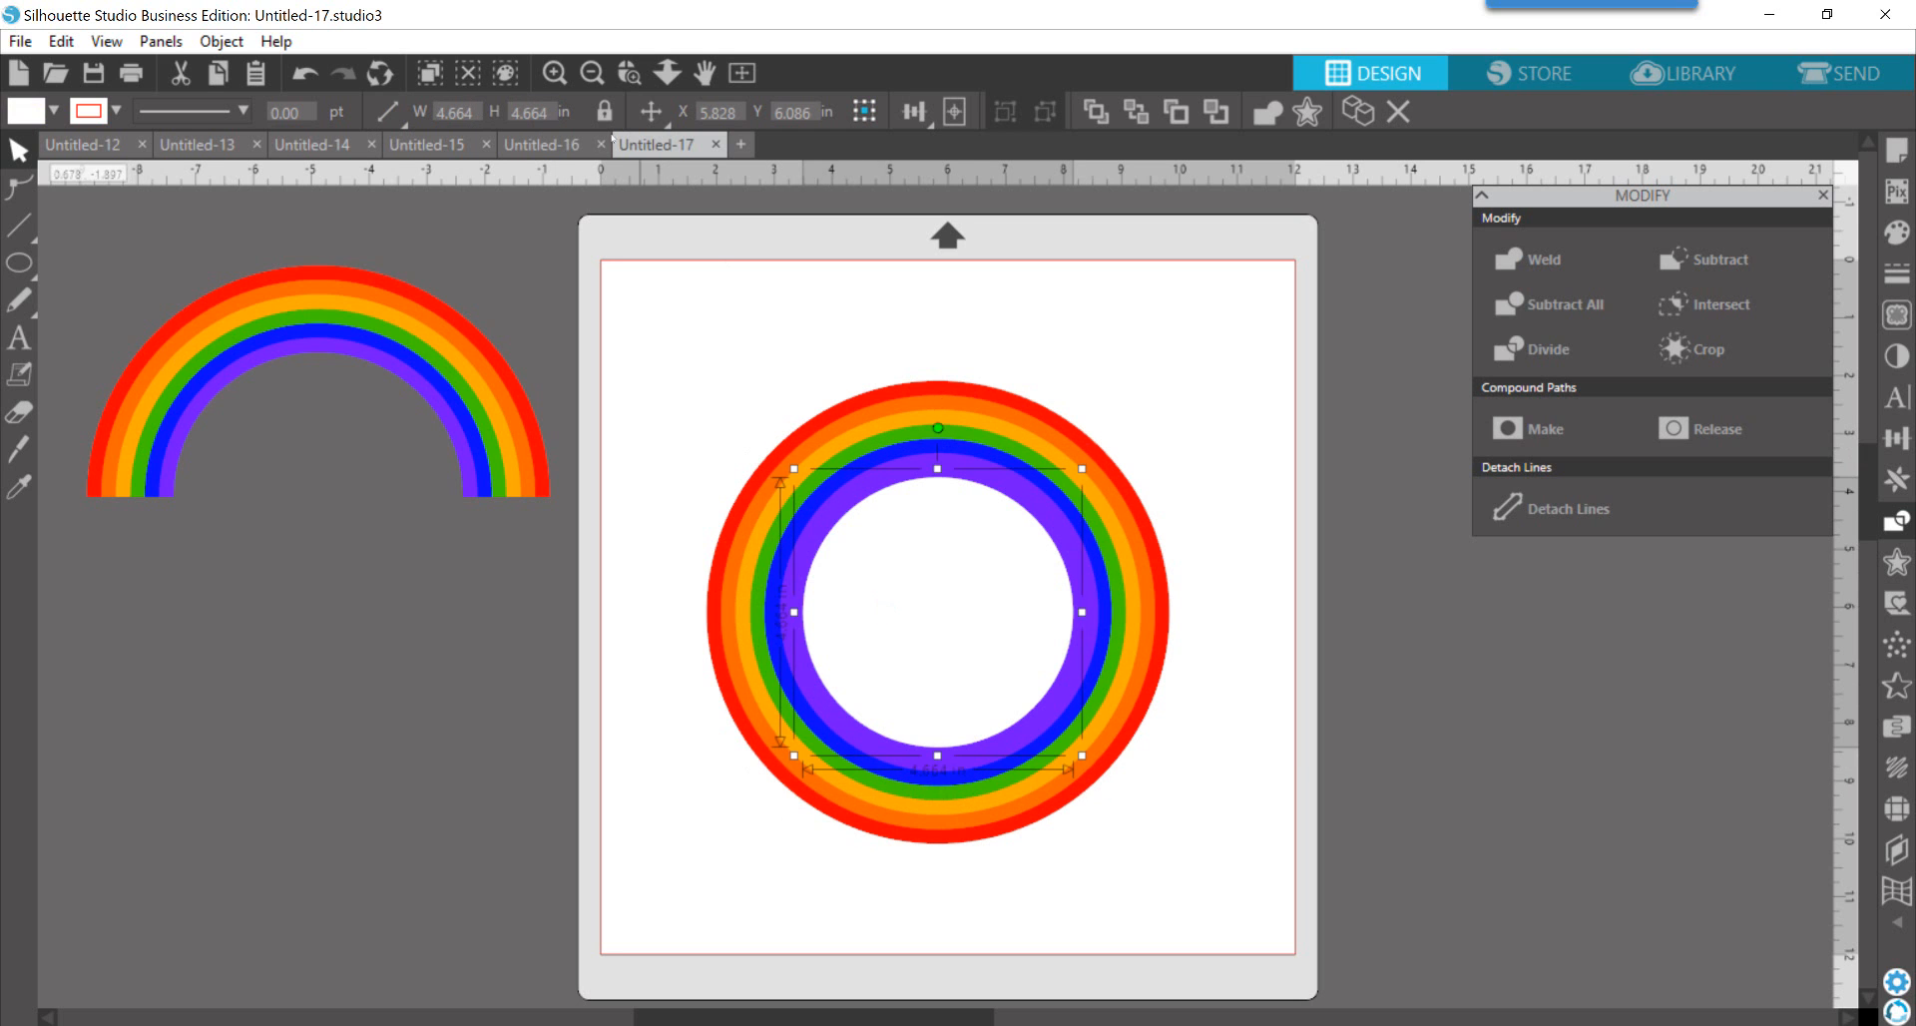
left_click_drag(564, 112, 496, 120)
type("5")
key("Return")
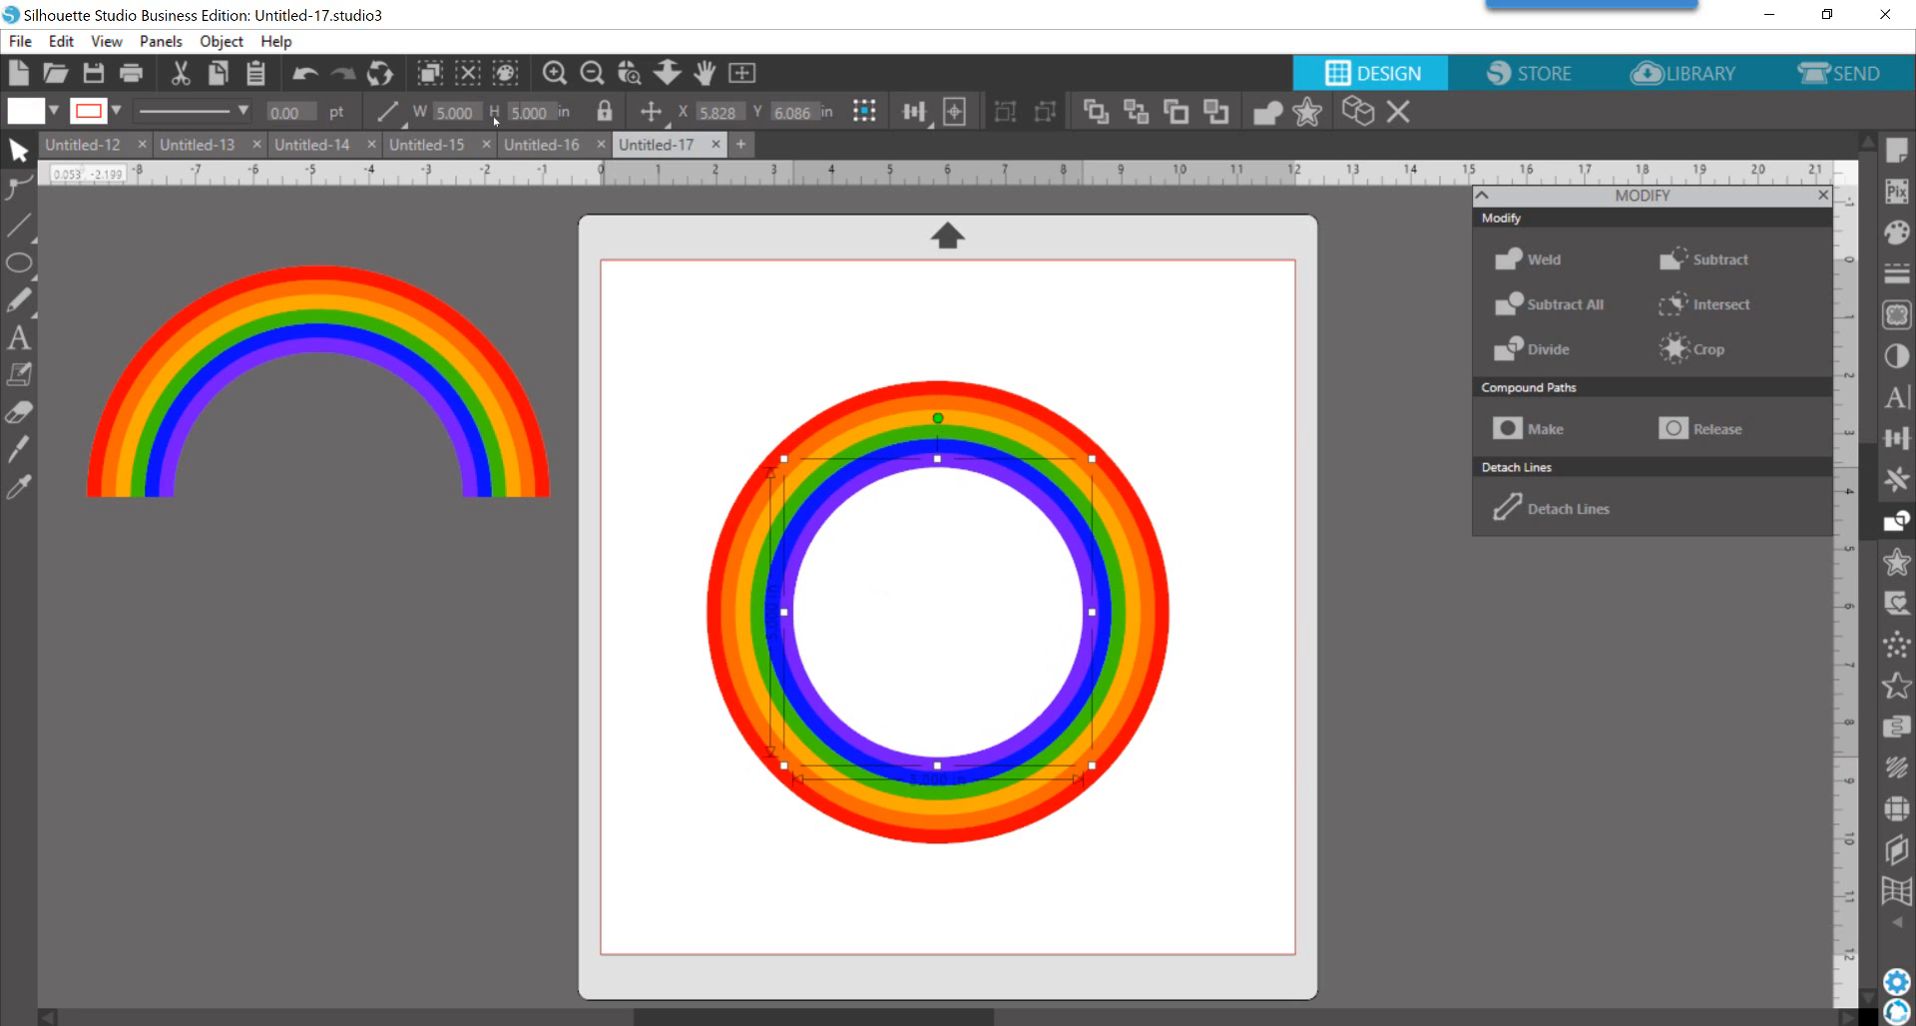
left_click(638, 685)
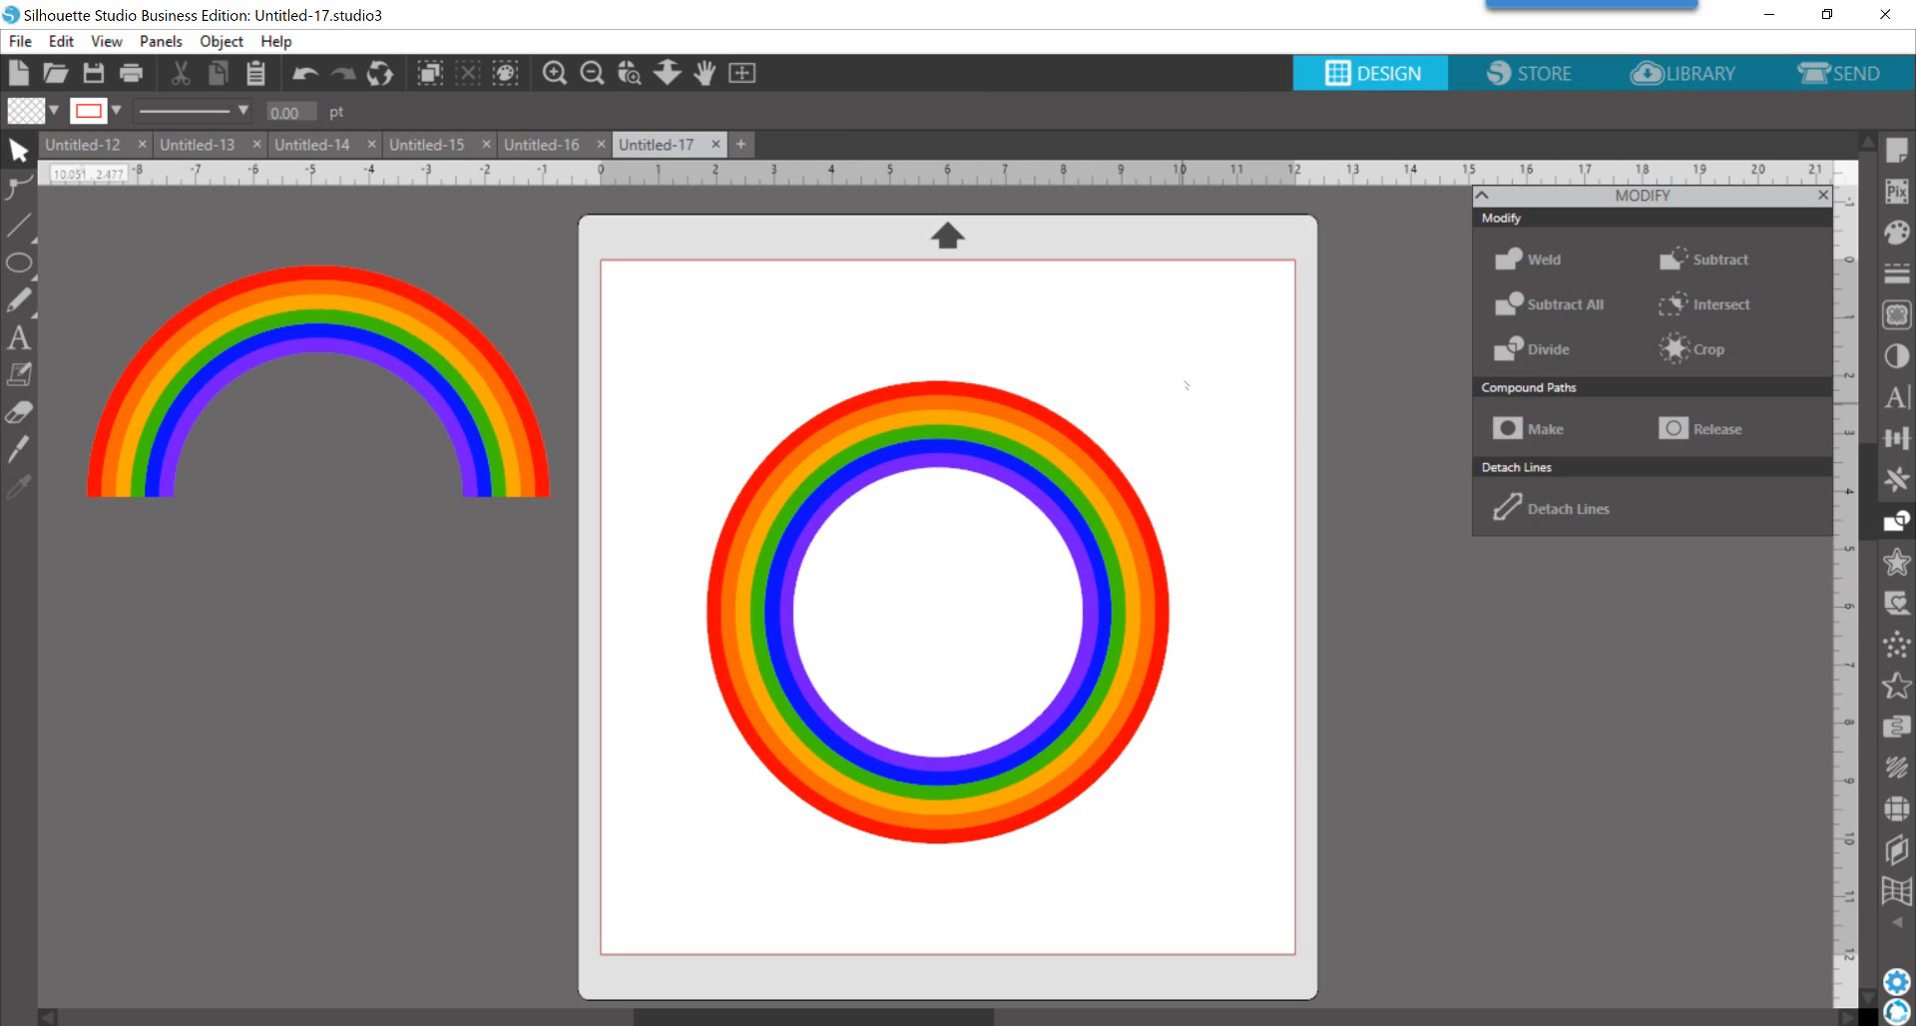
Step: Select all the concentric circles, including the white center one, and group them
left_click_drag(1184, 372, 1123, 454)
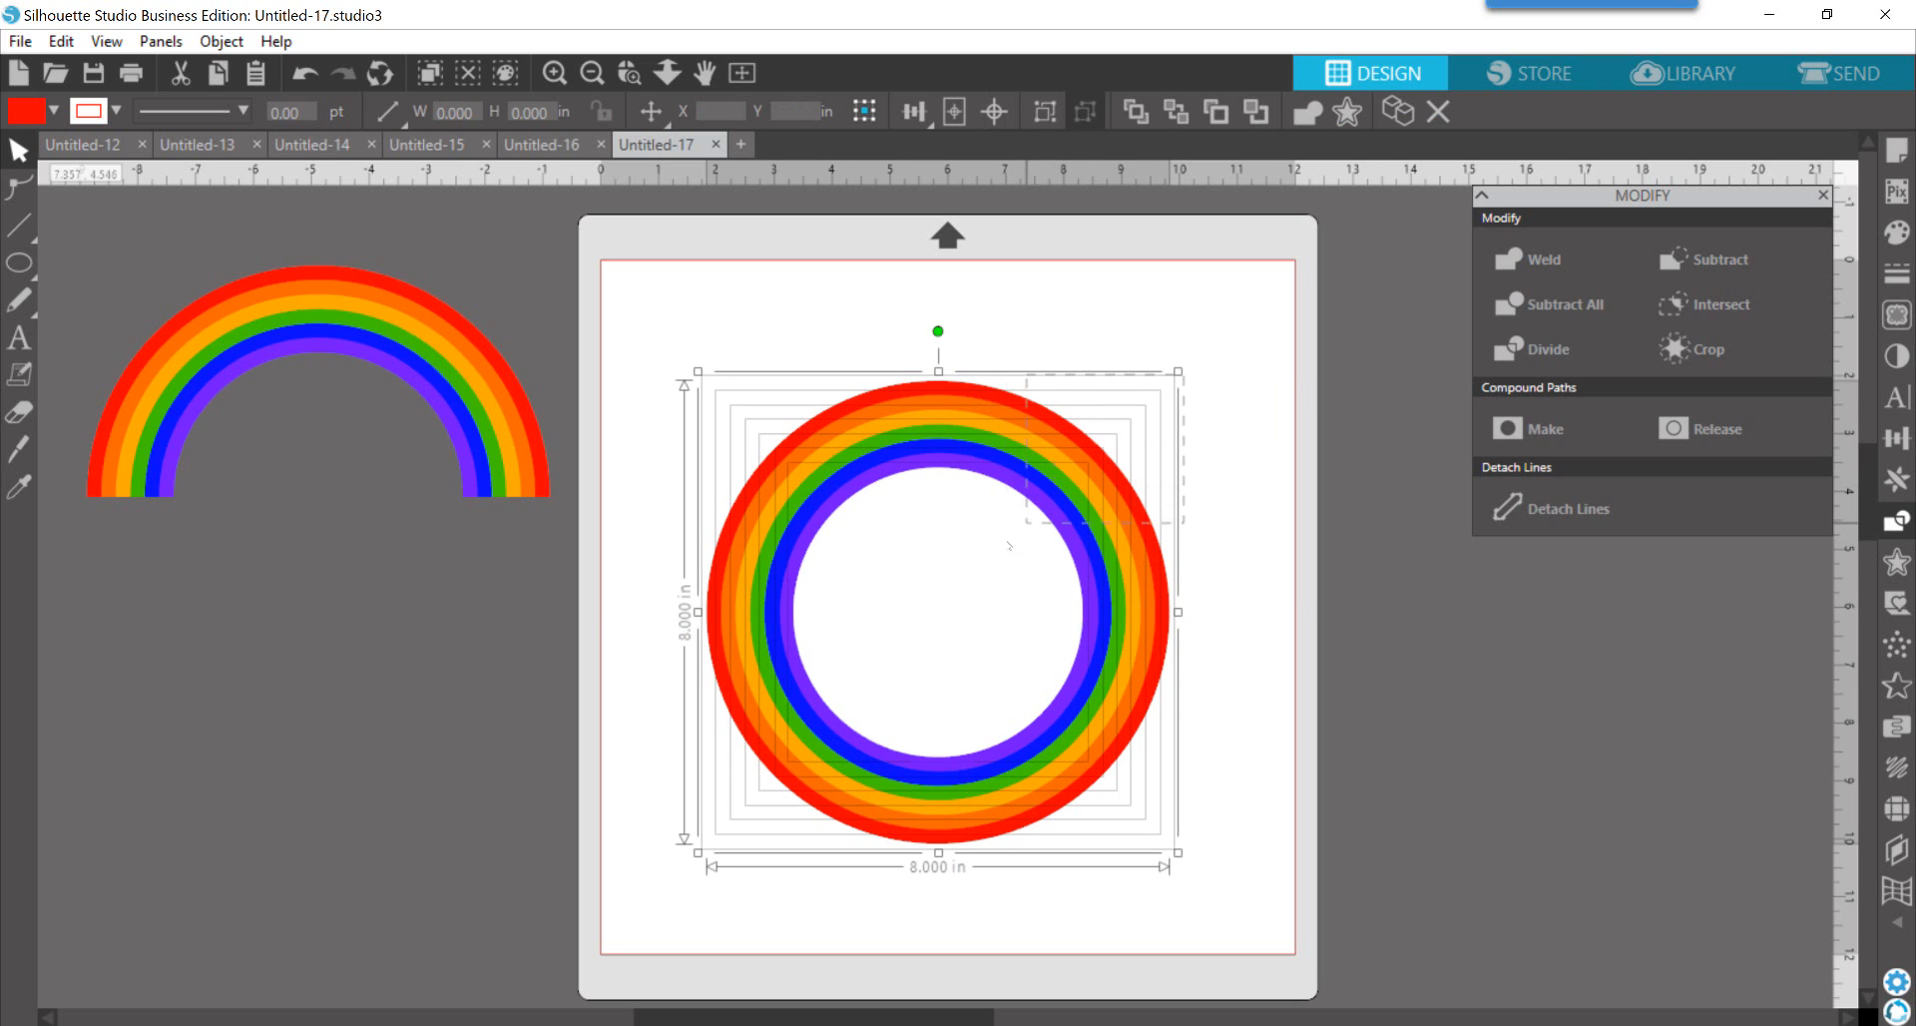
left_click(947, 590, "shift")
key("i")
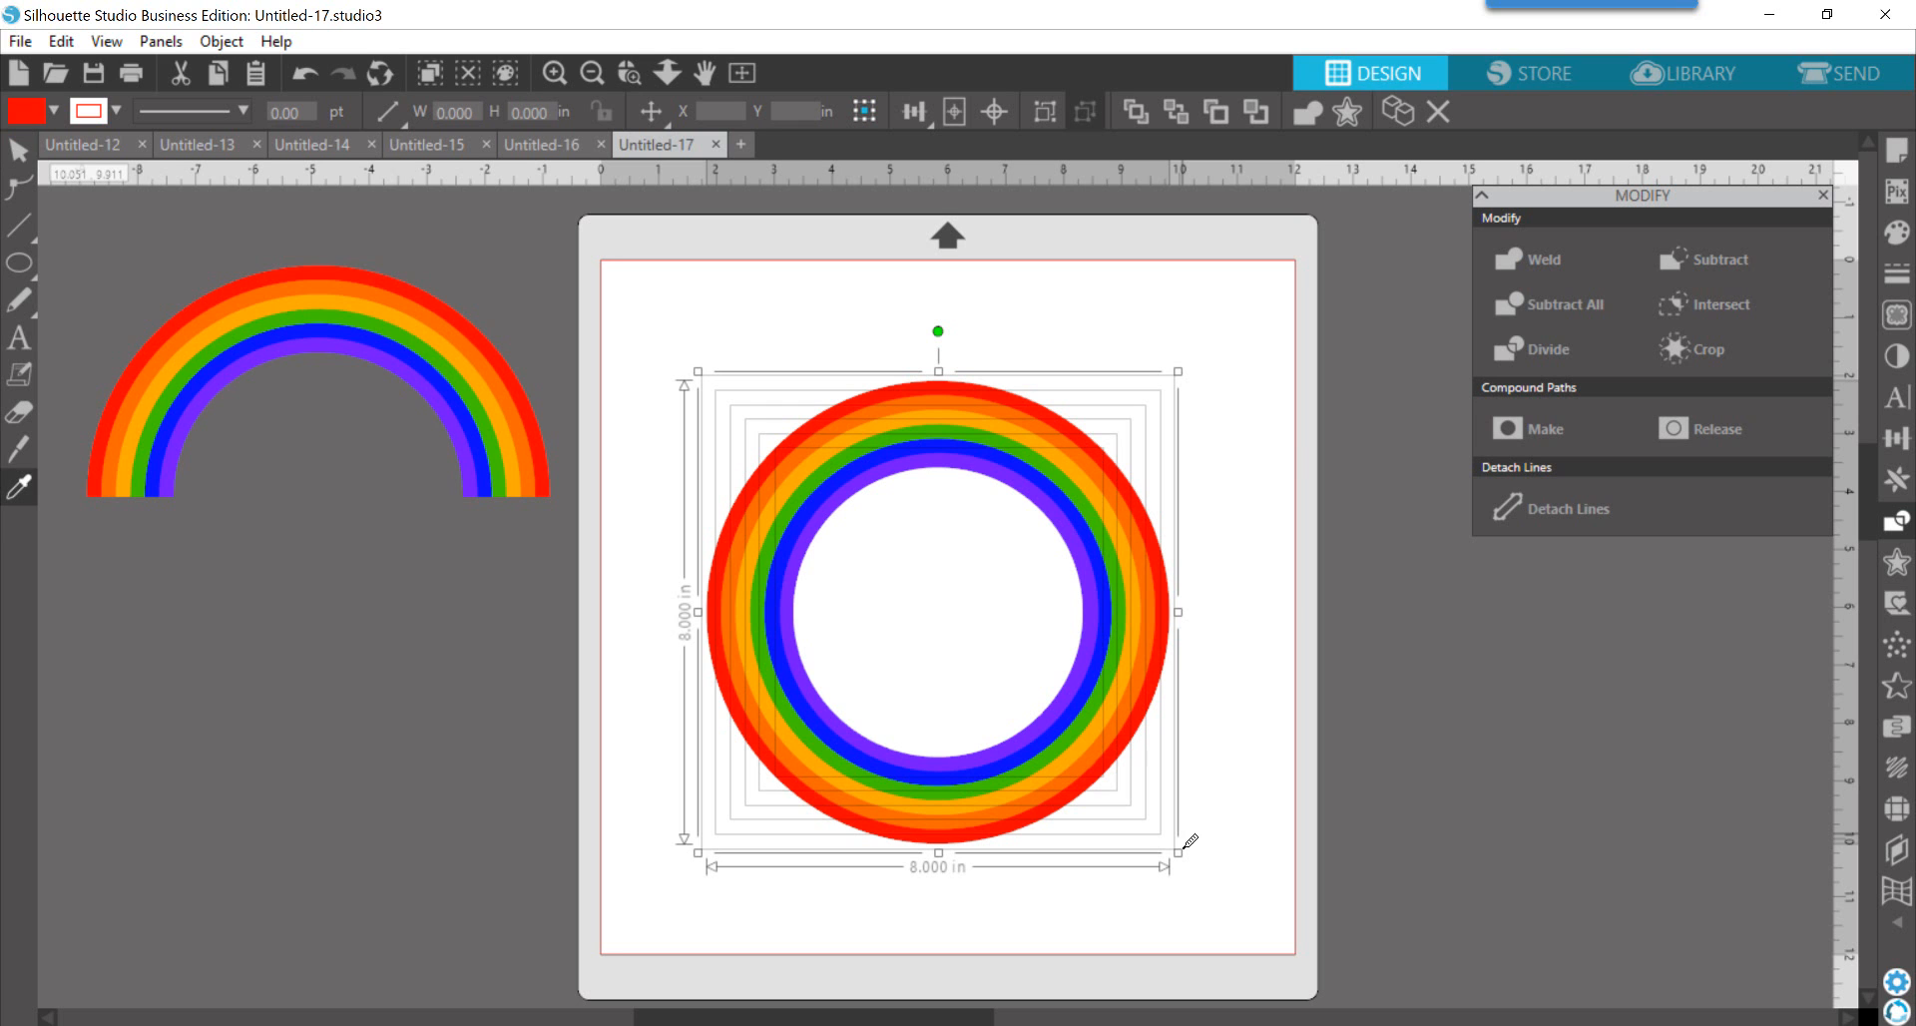
key("v")
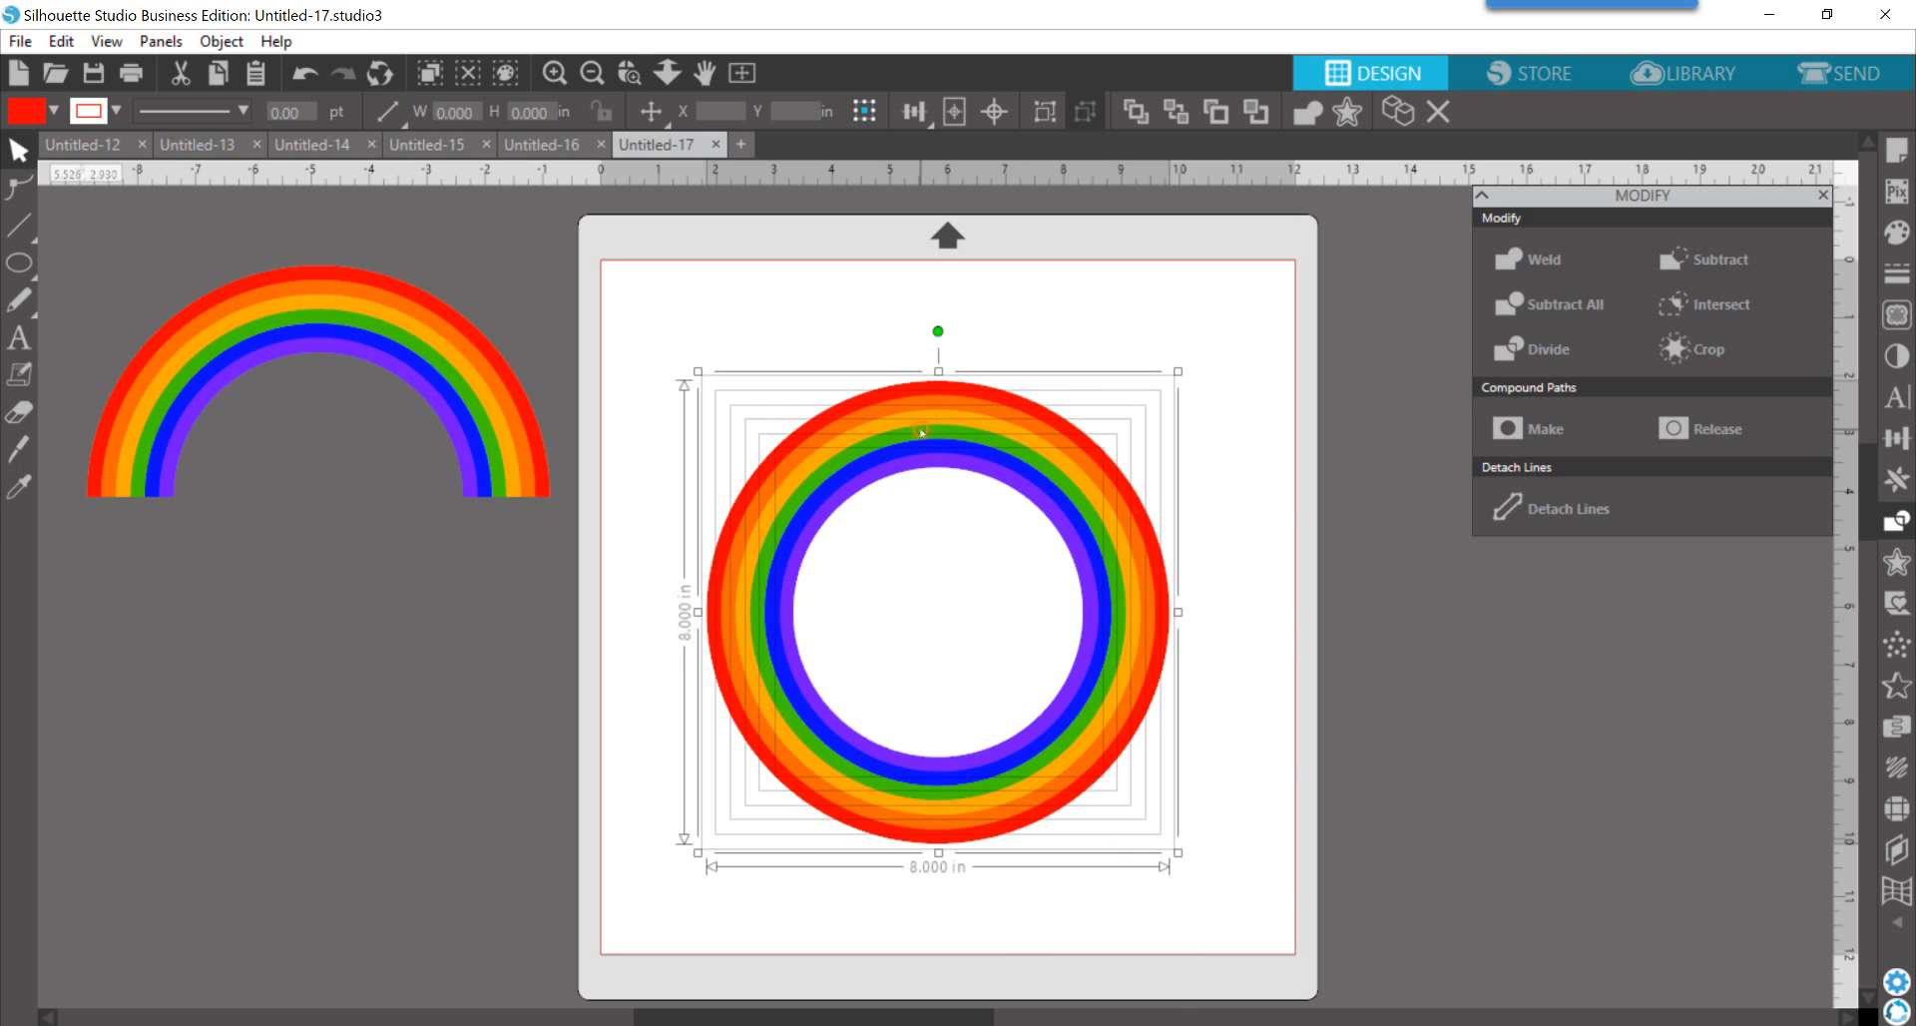
right_click(920, 366)
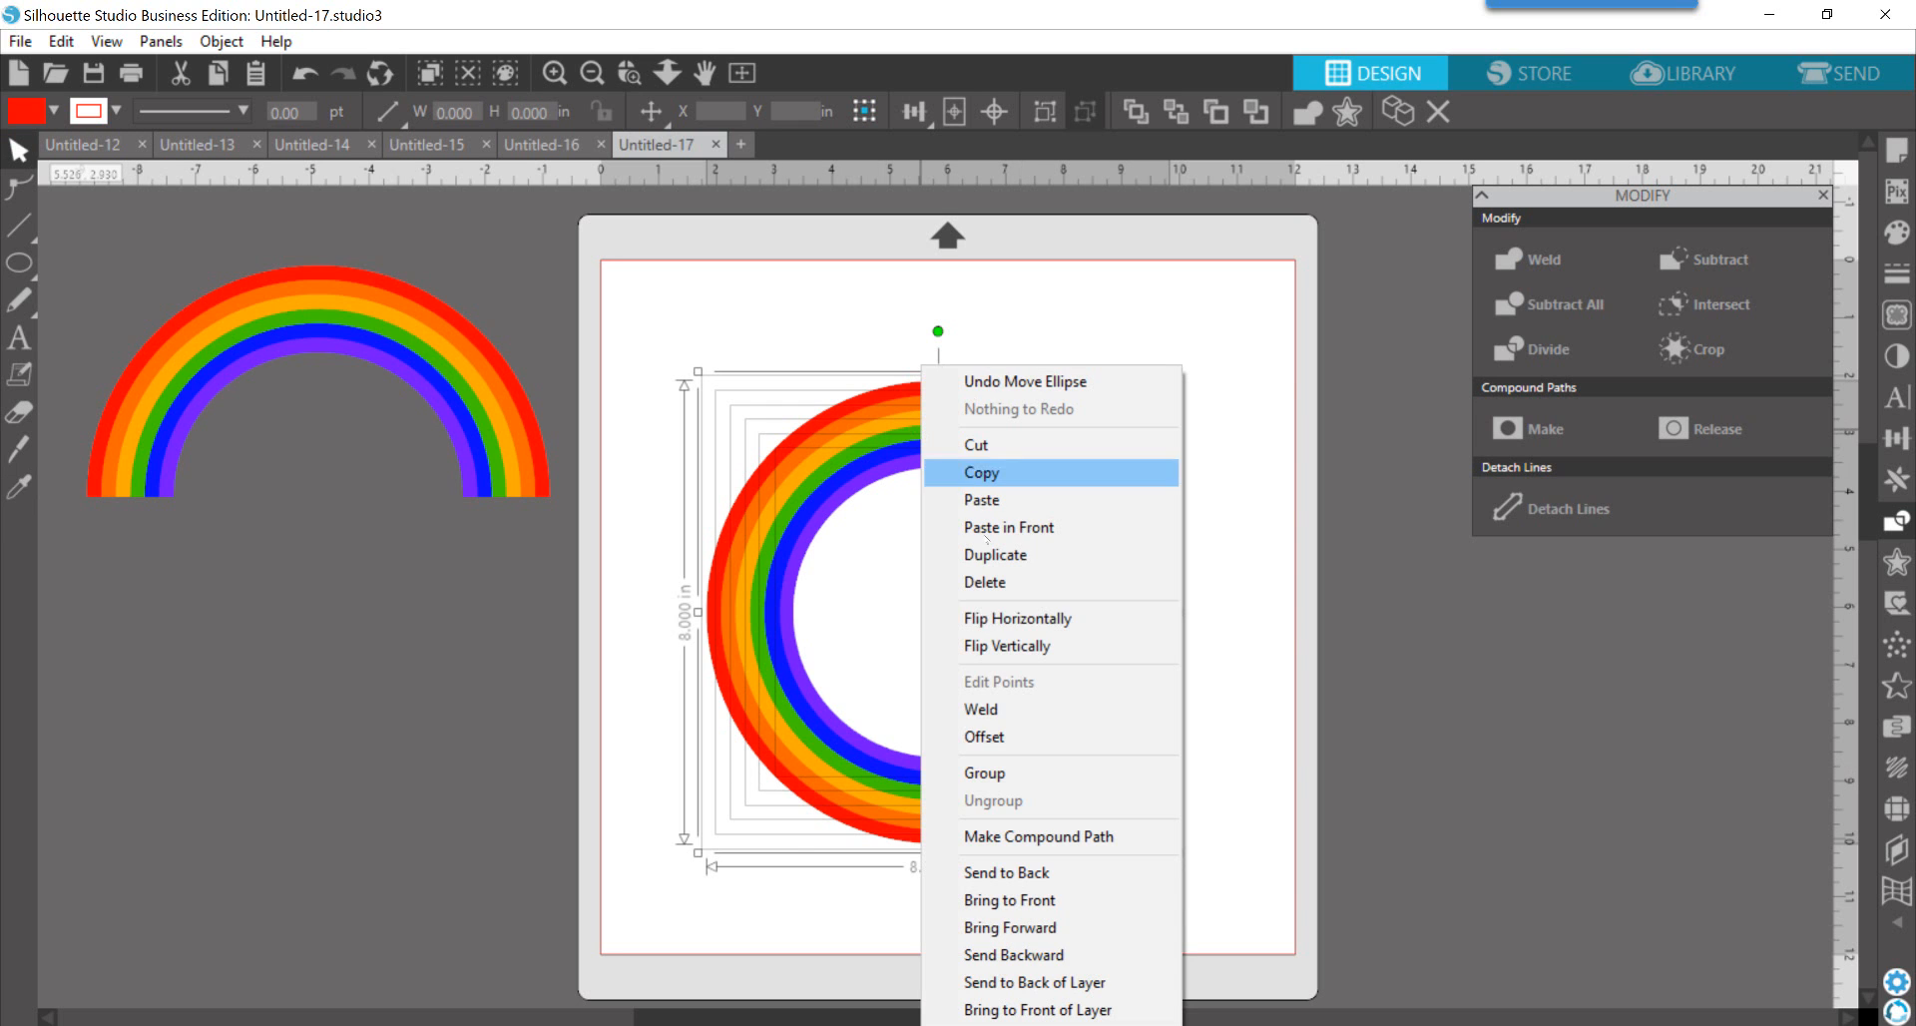
left_click(1006, 775)
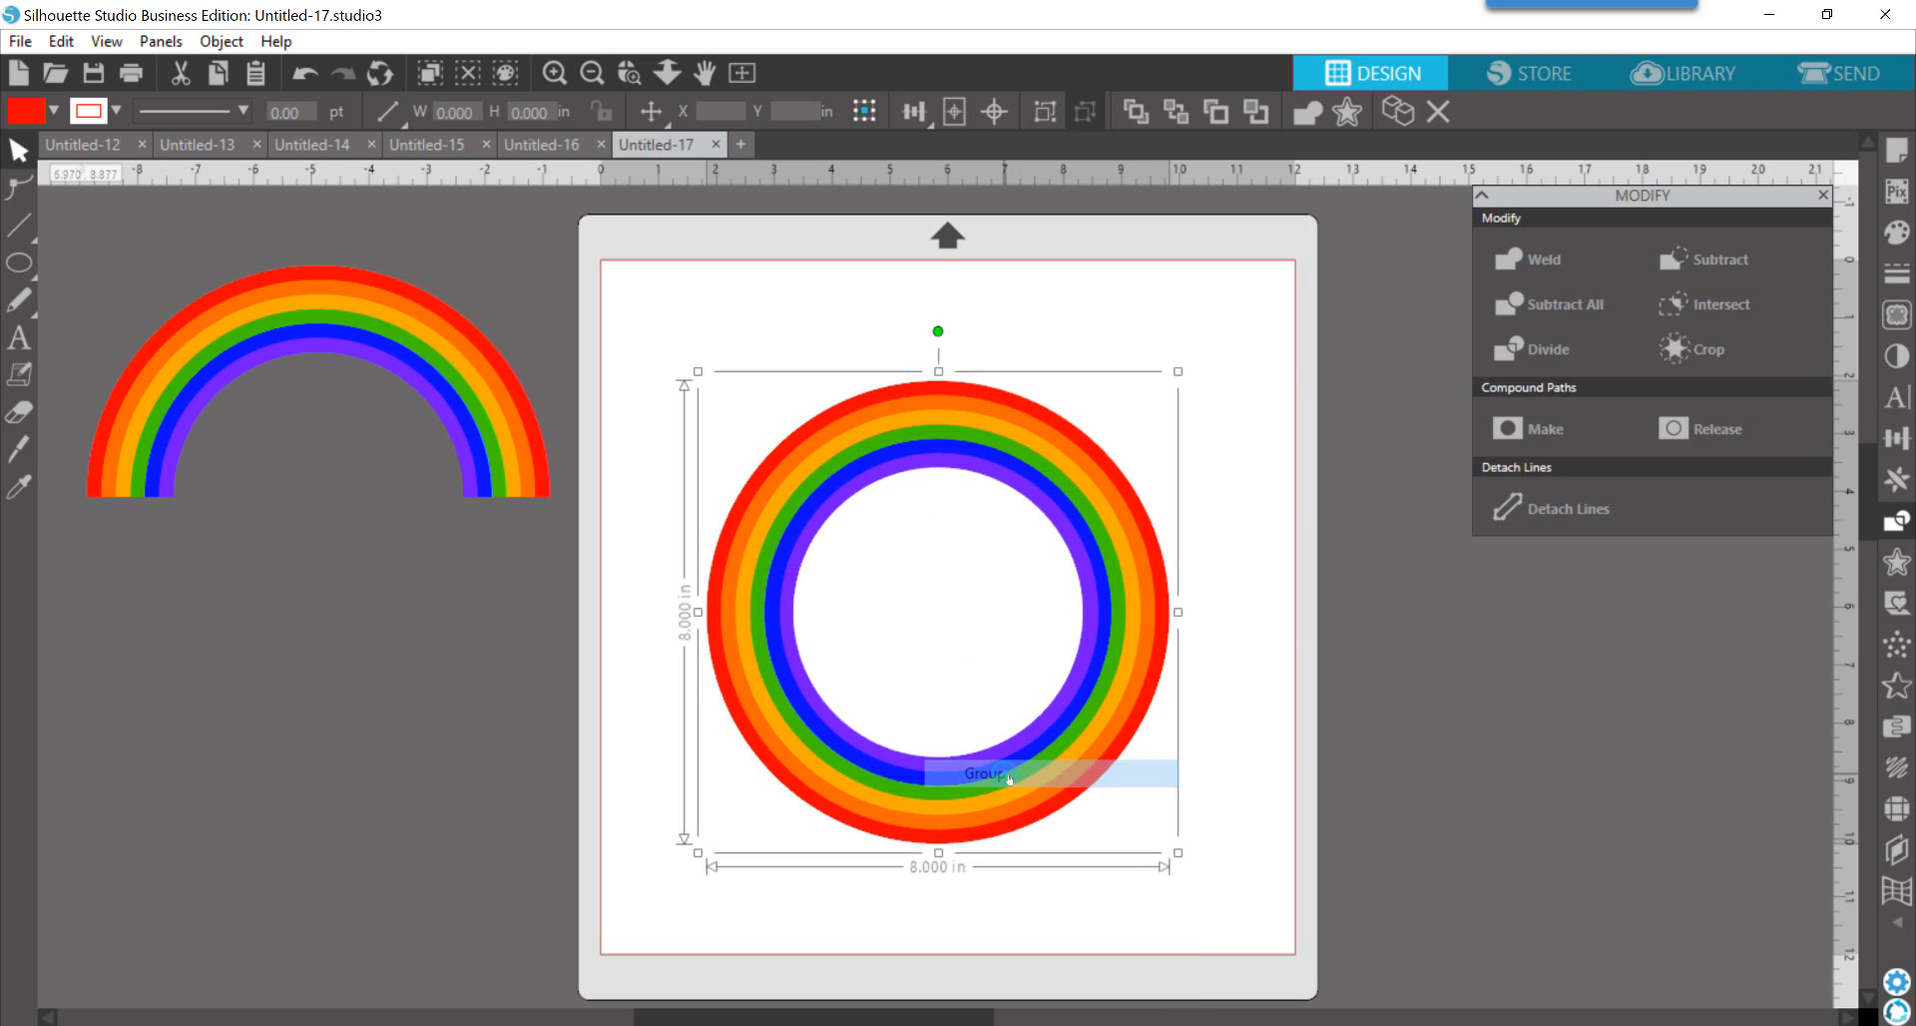
left_click(398, 645)
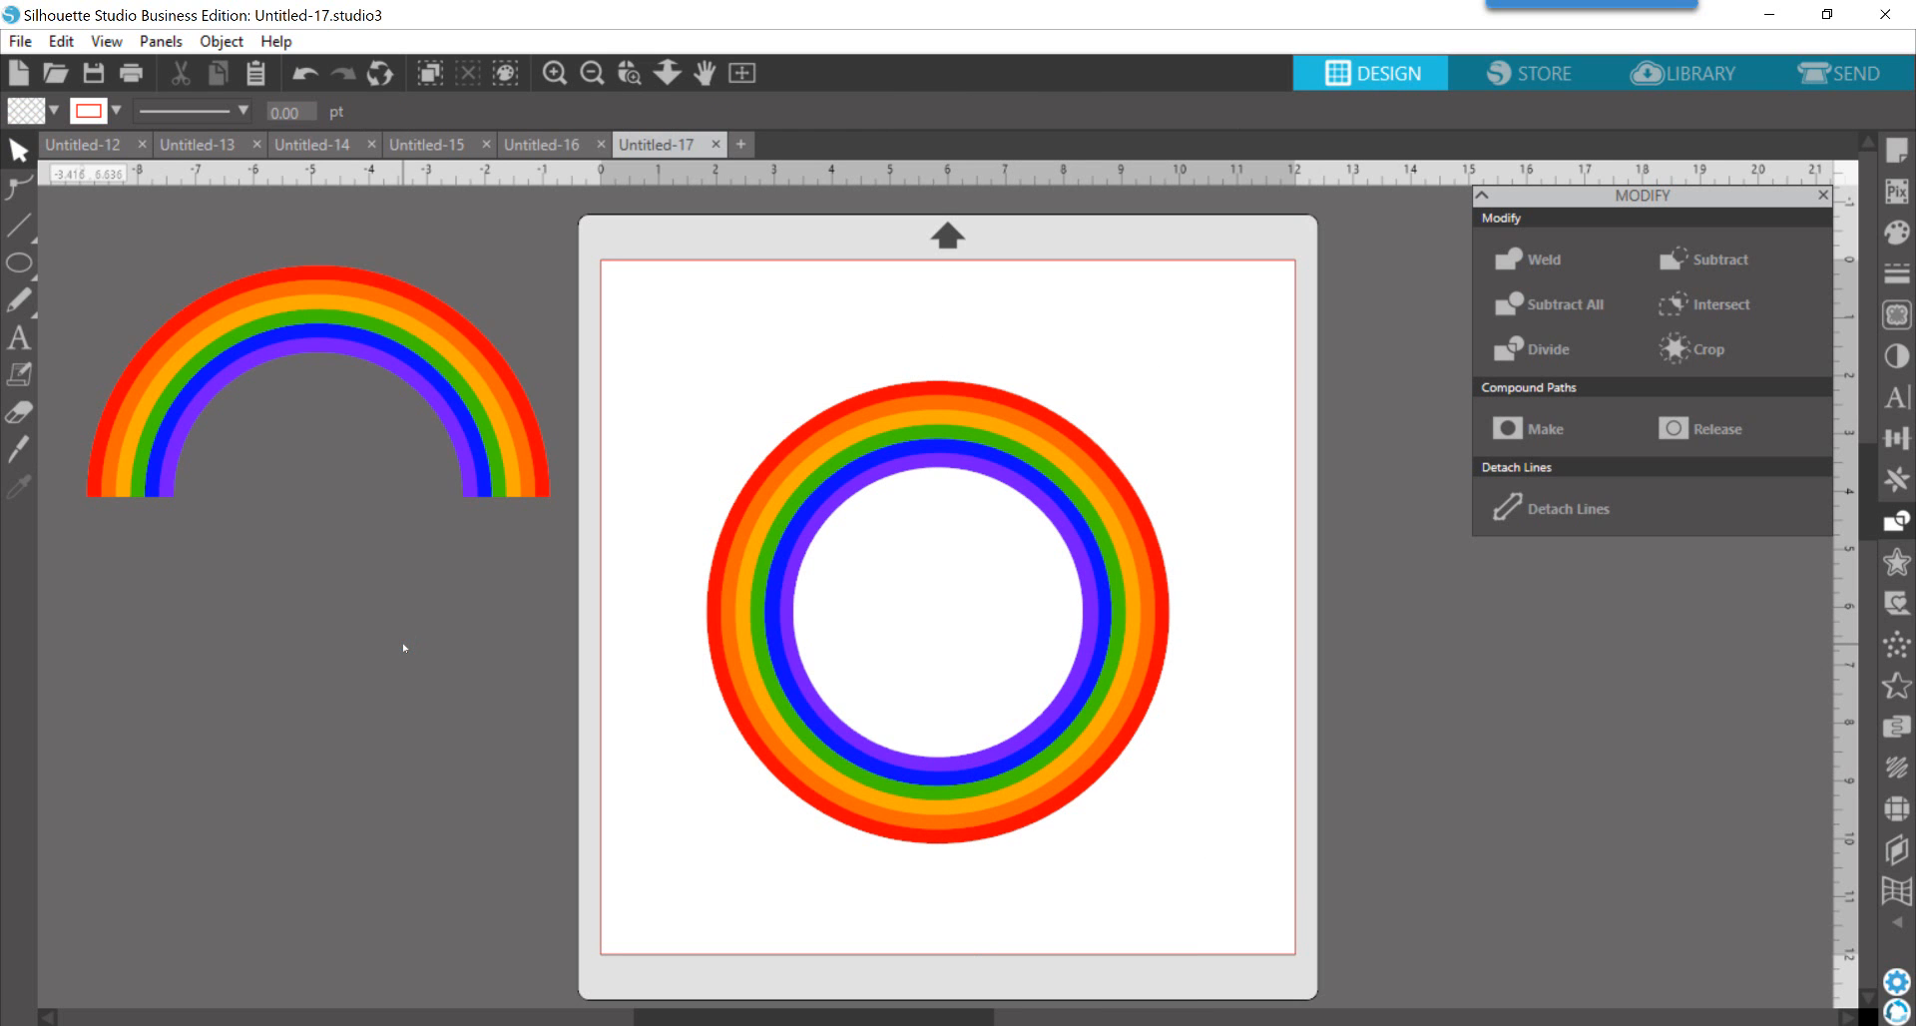
Step: Draw a rectangle about 10.13 by 4.42 in over the lower half of the concentric circles, extending past both sides
mouse_move(25, 266)
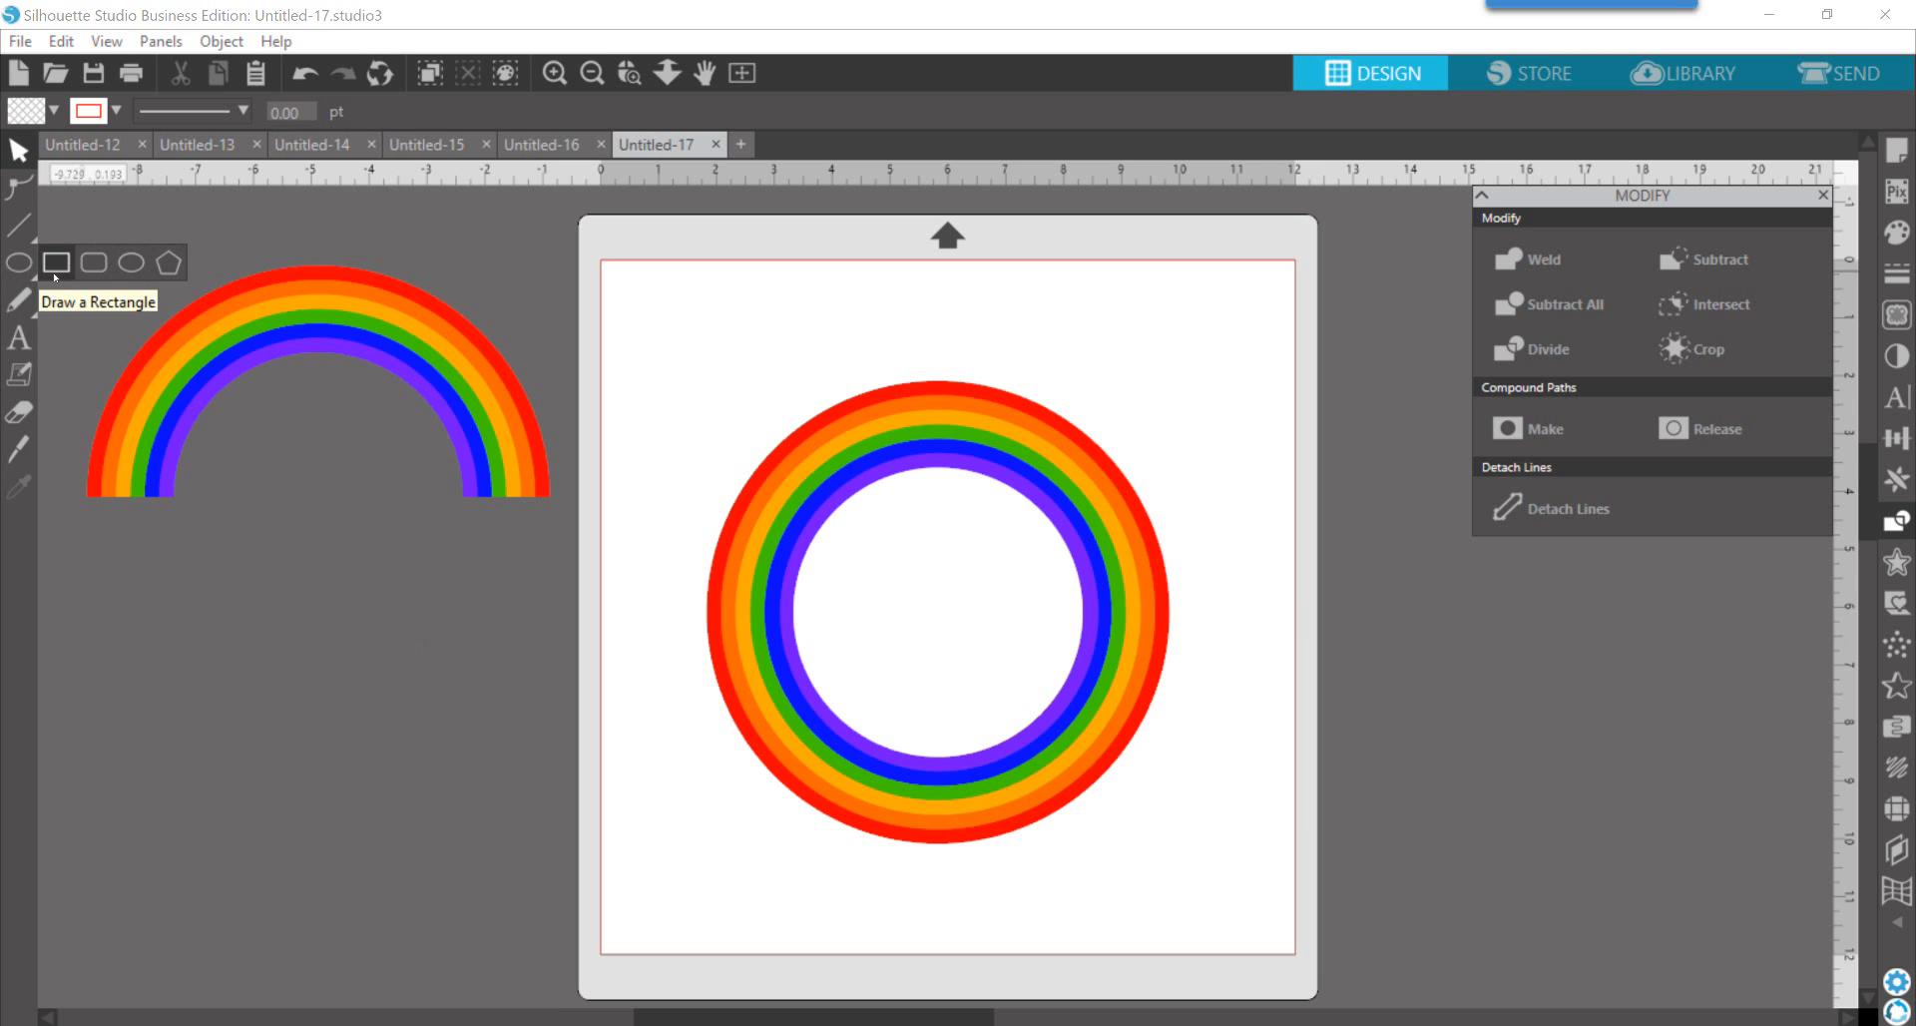
left_click(54, 275)
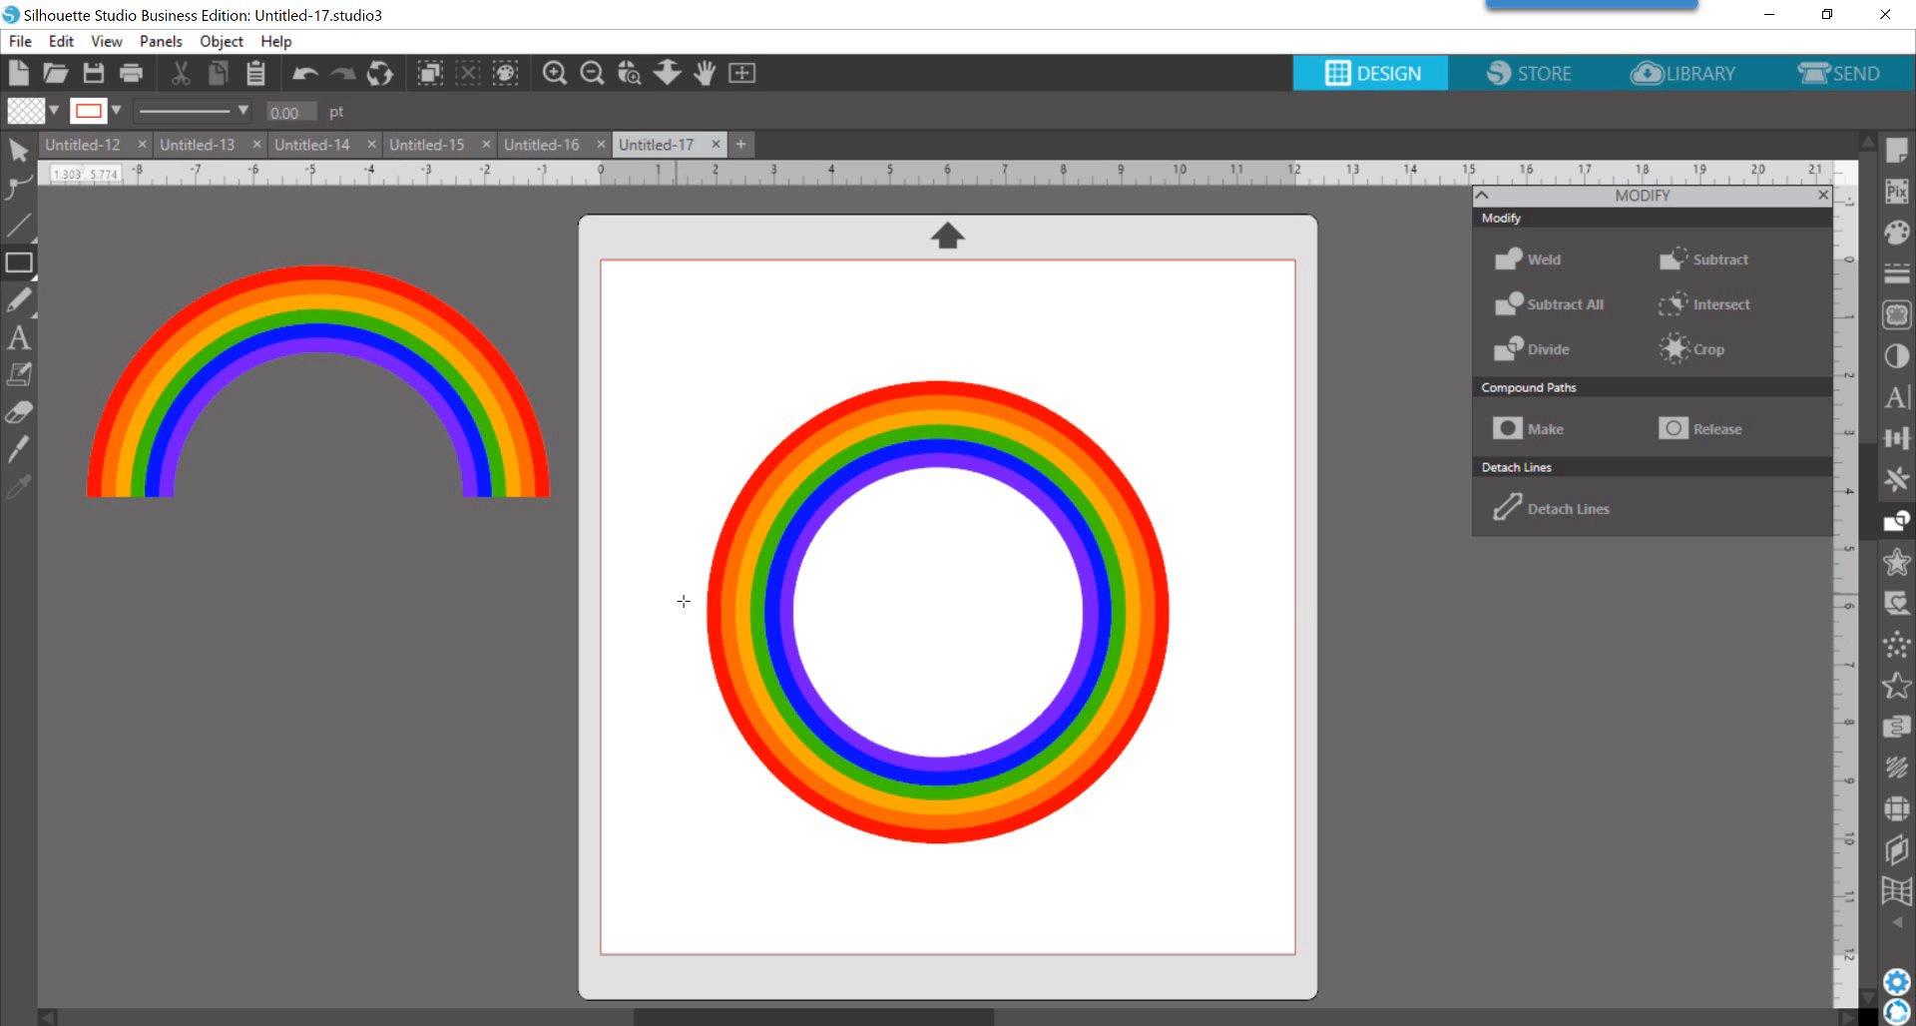
mouse_move(670, 605)
left_mouse_down()
mouse_move(1227, 709)
mouse_move(1228, 783)
mouse_move(1264, 869)
left_mouse_up()
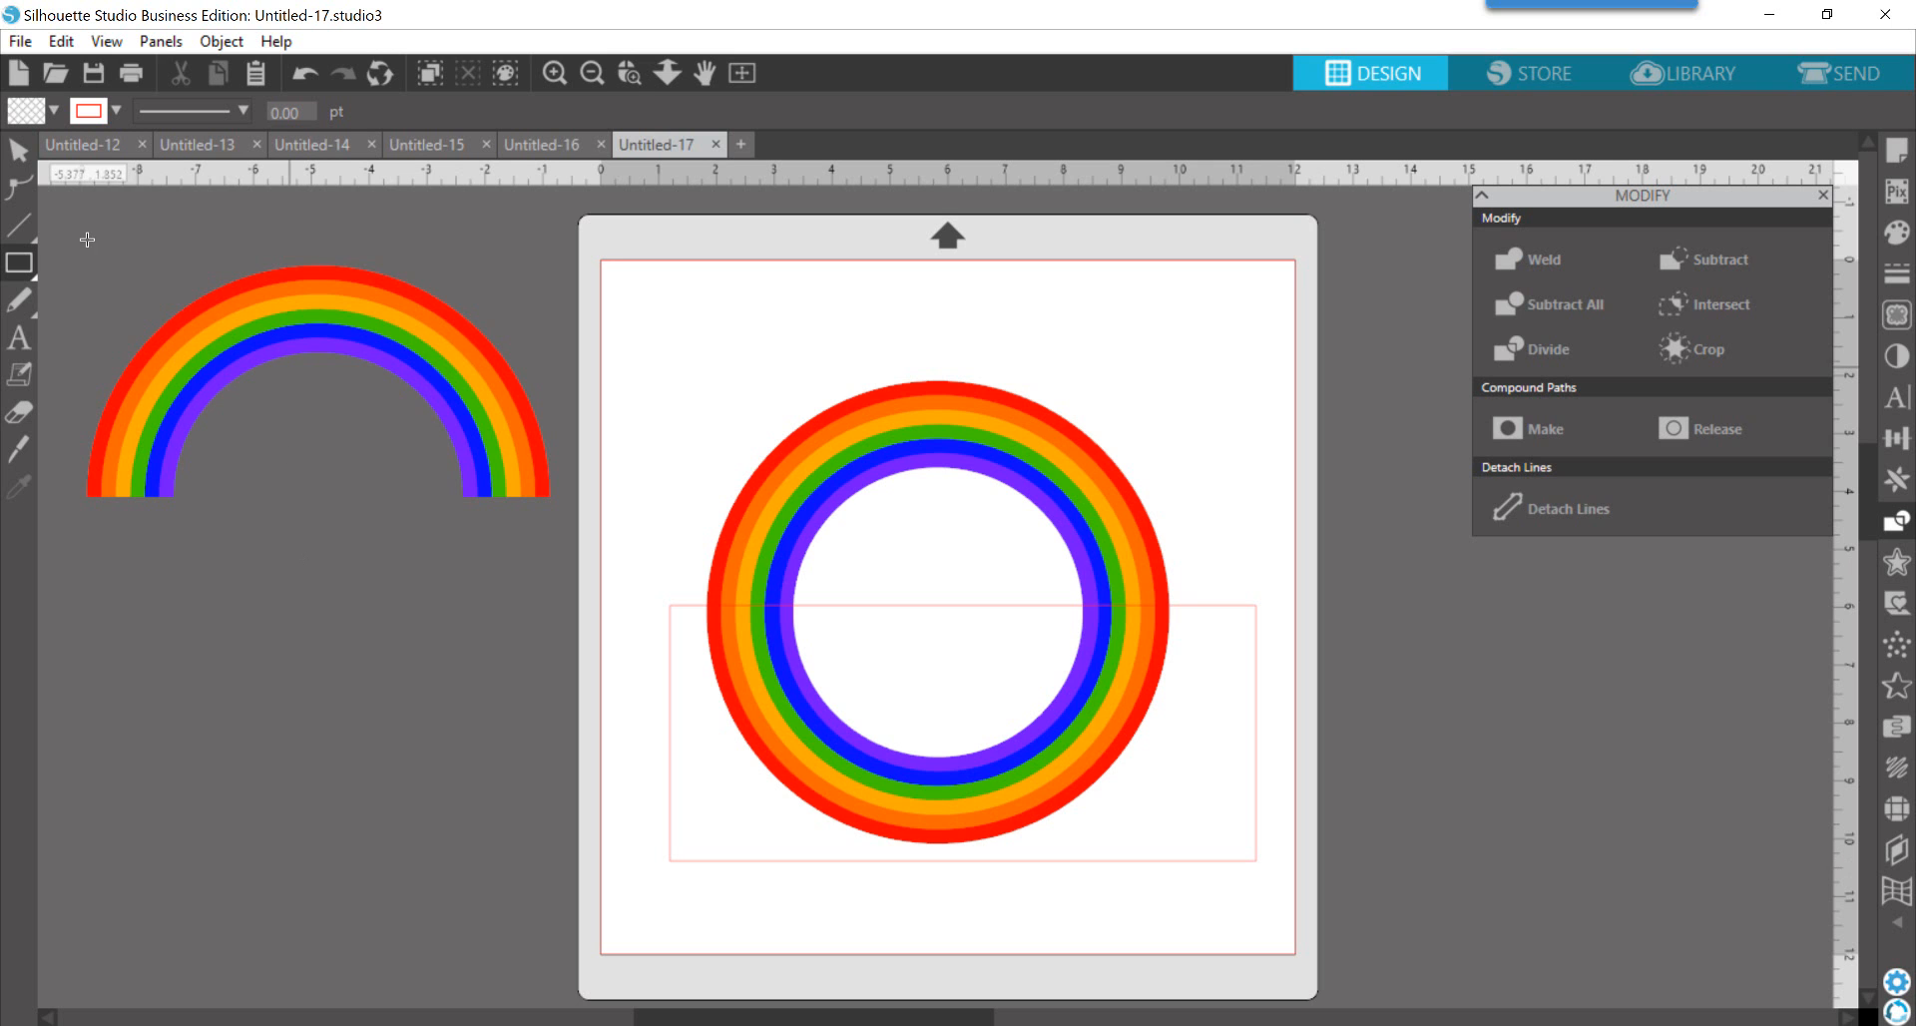
left_click(18, 149)
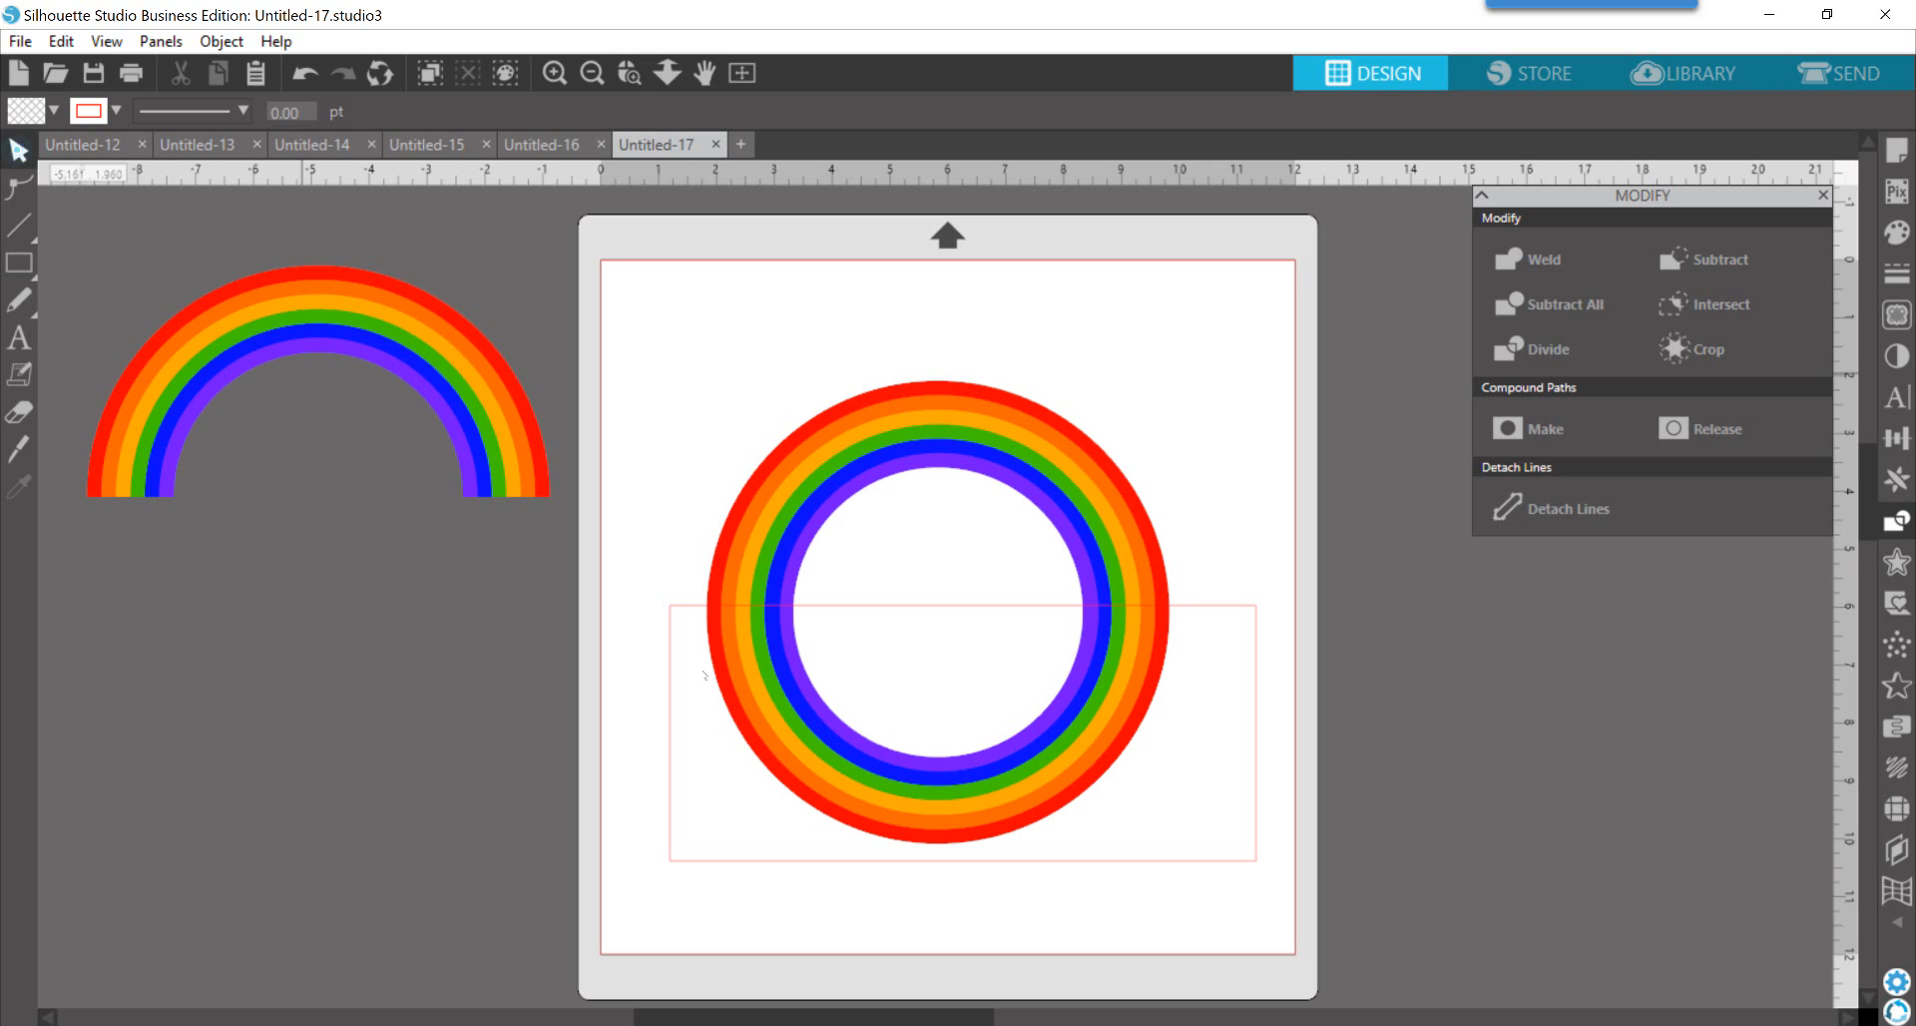
Step: Set the rectangle's height to 4 in without changing its width
left_click(796, 862)
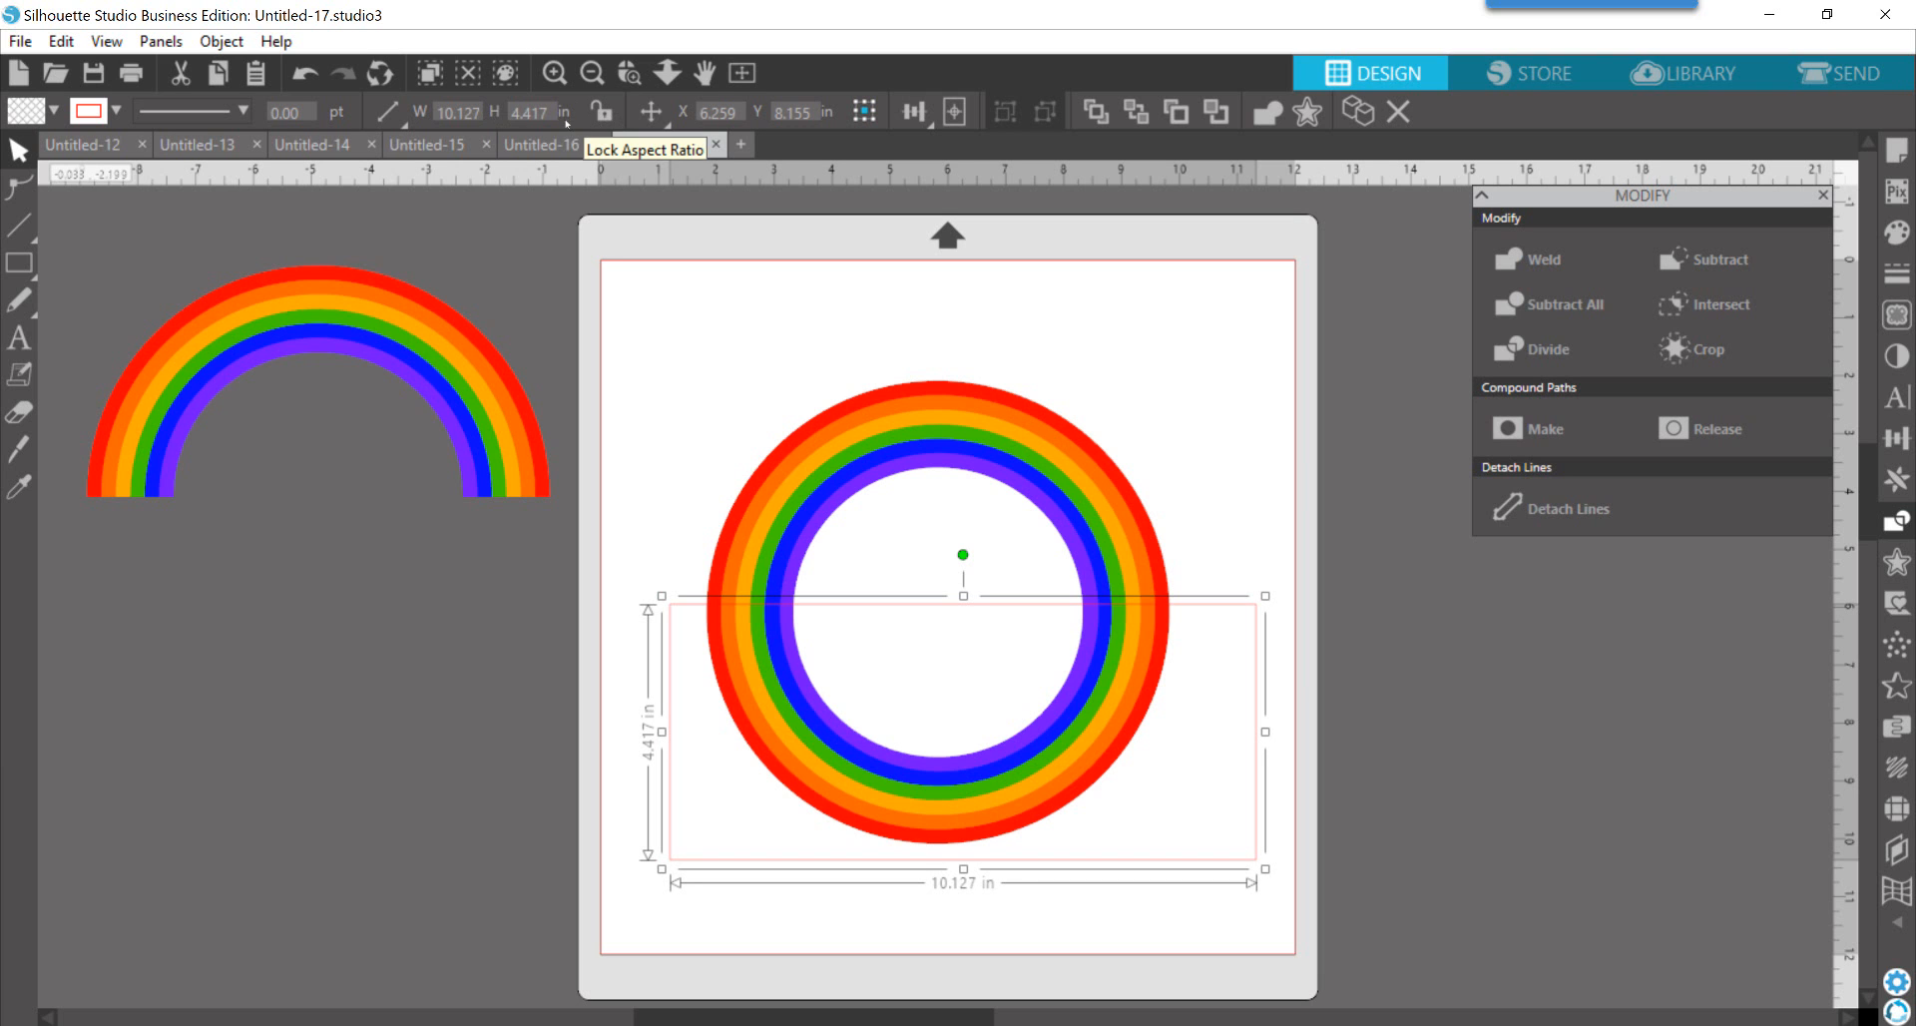
left_click_drag(557, 118, 466, 111)
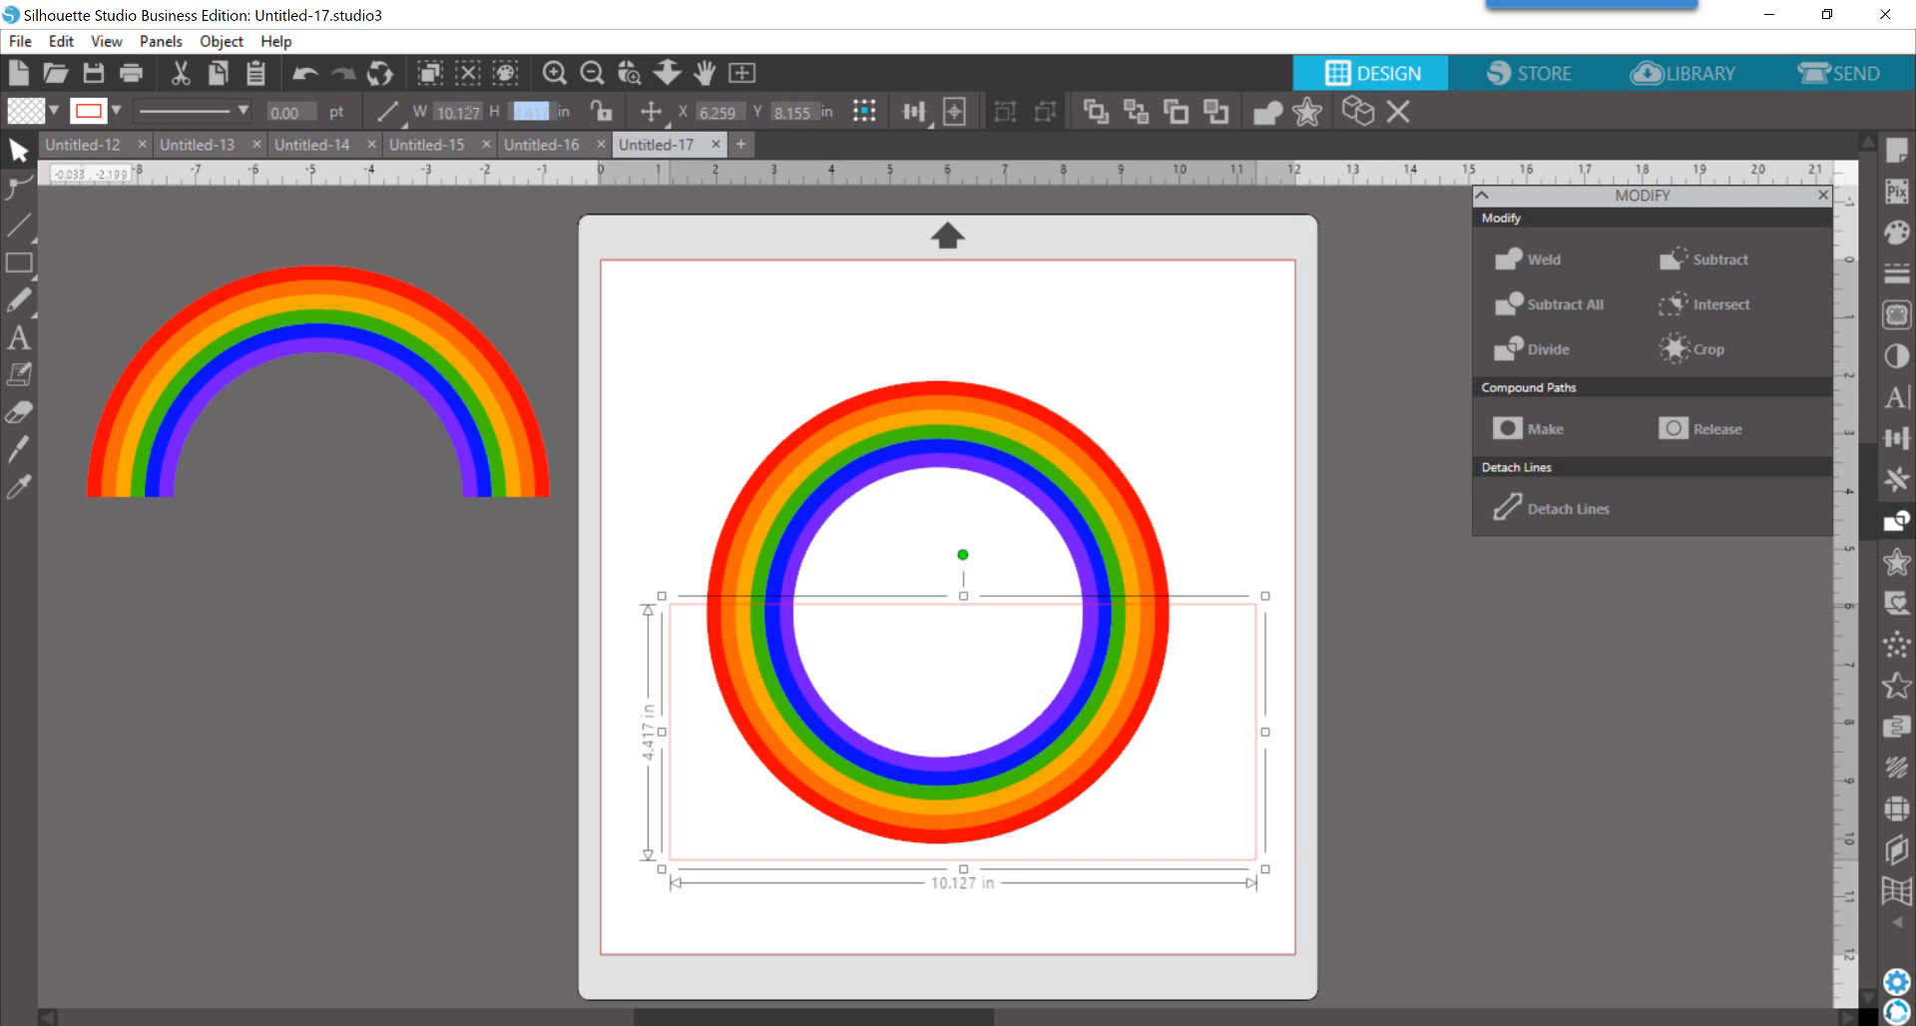
type("4")
key("Return")
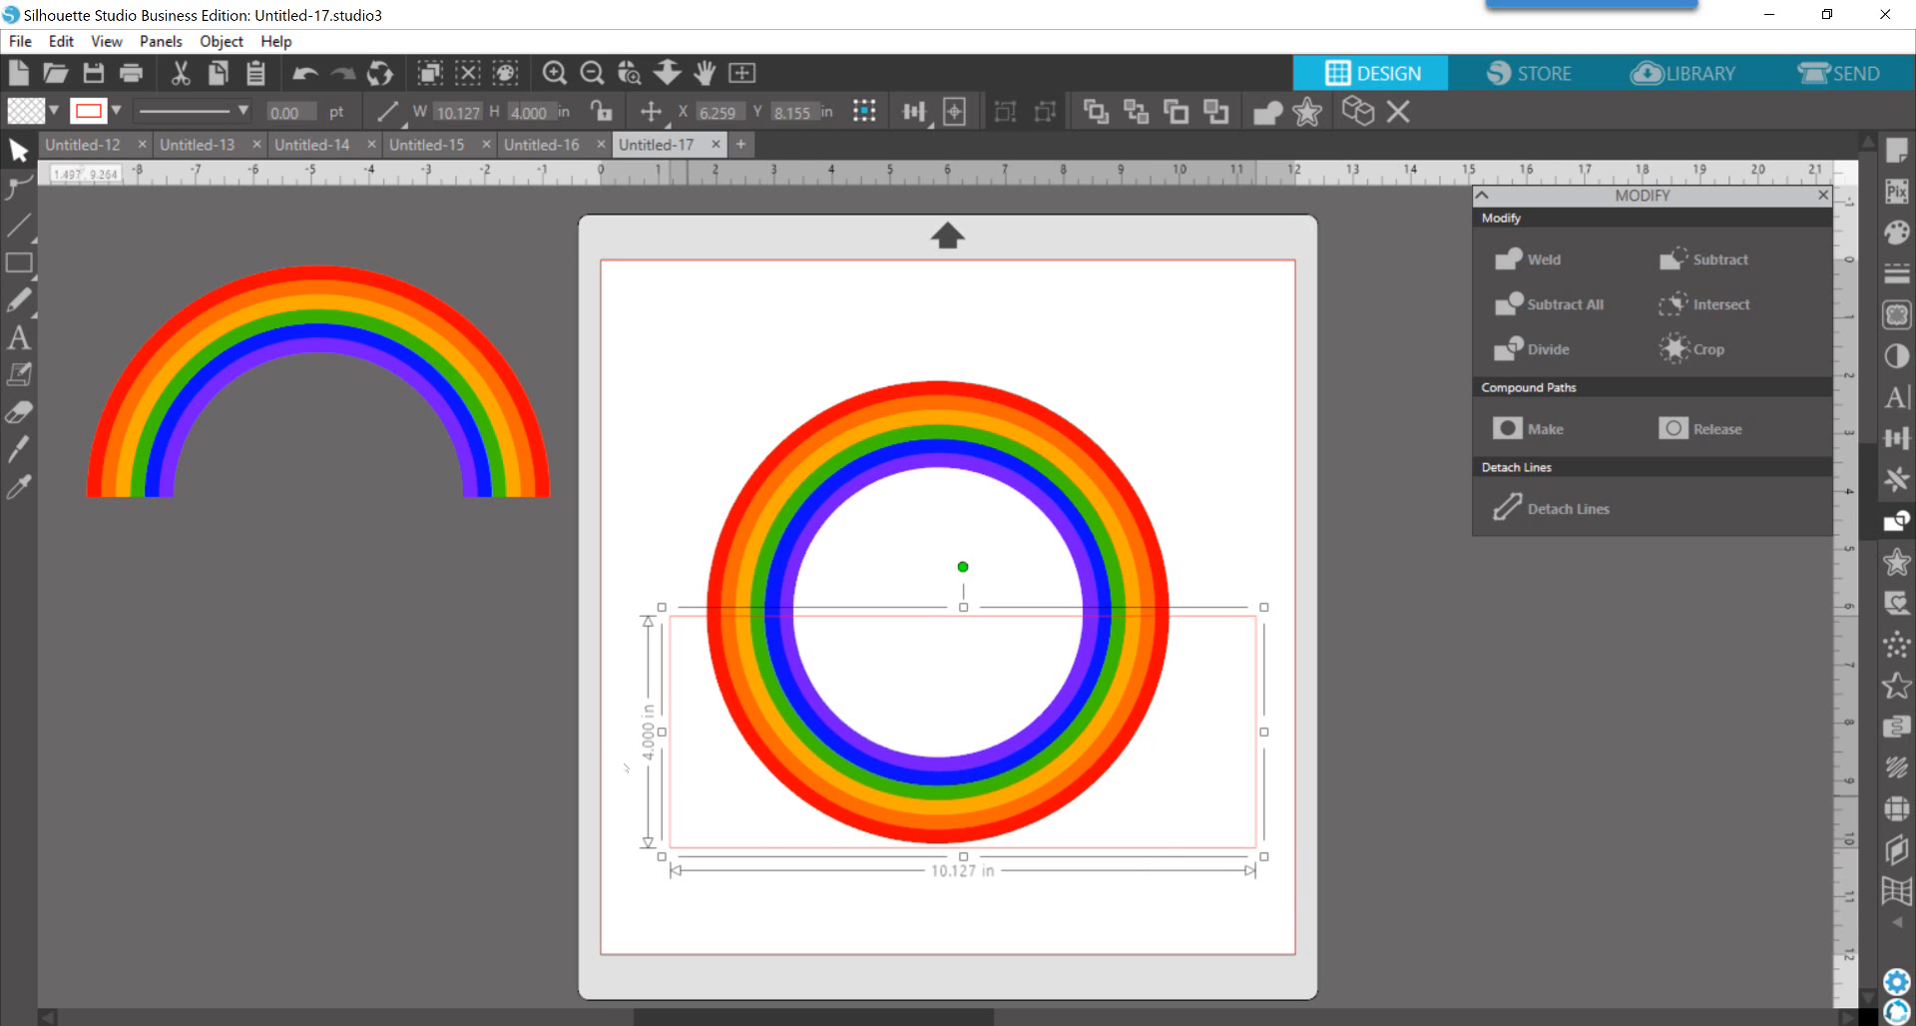
left_click(811, 910)
Step: Align the circle group and the rectangle on their horizontal centers
left_click_drag(944, 939, 947, 732)
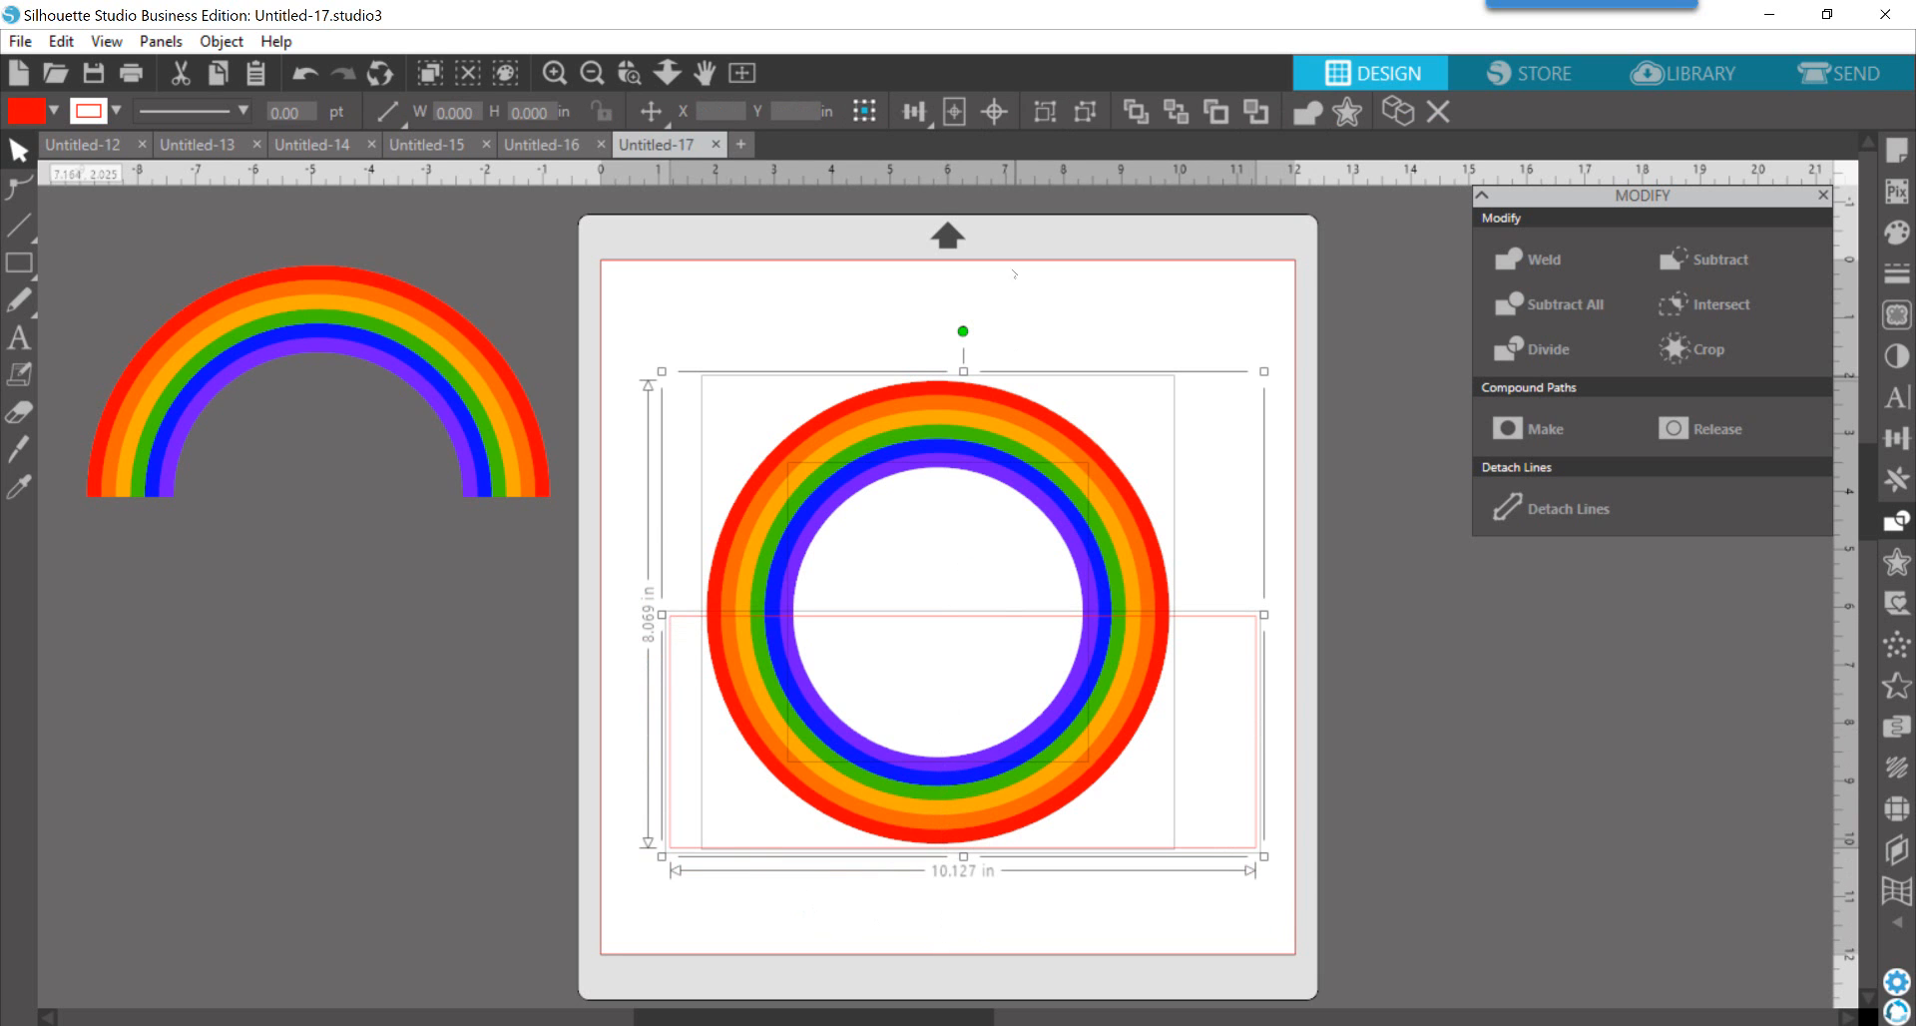
left_click(925, 116)
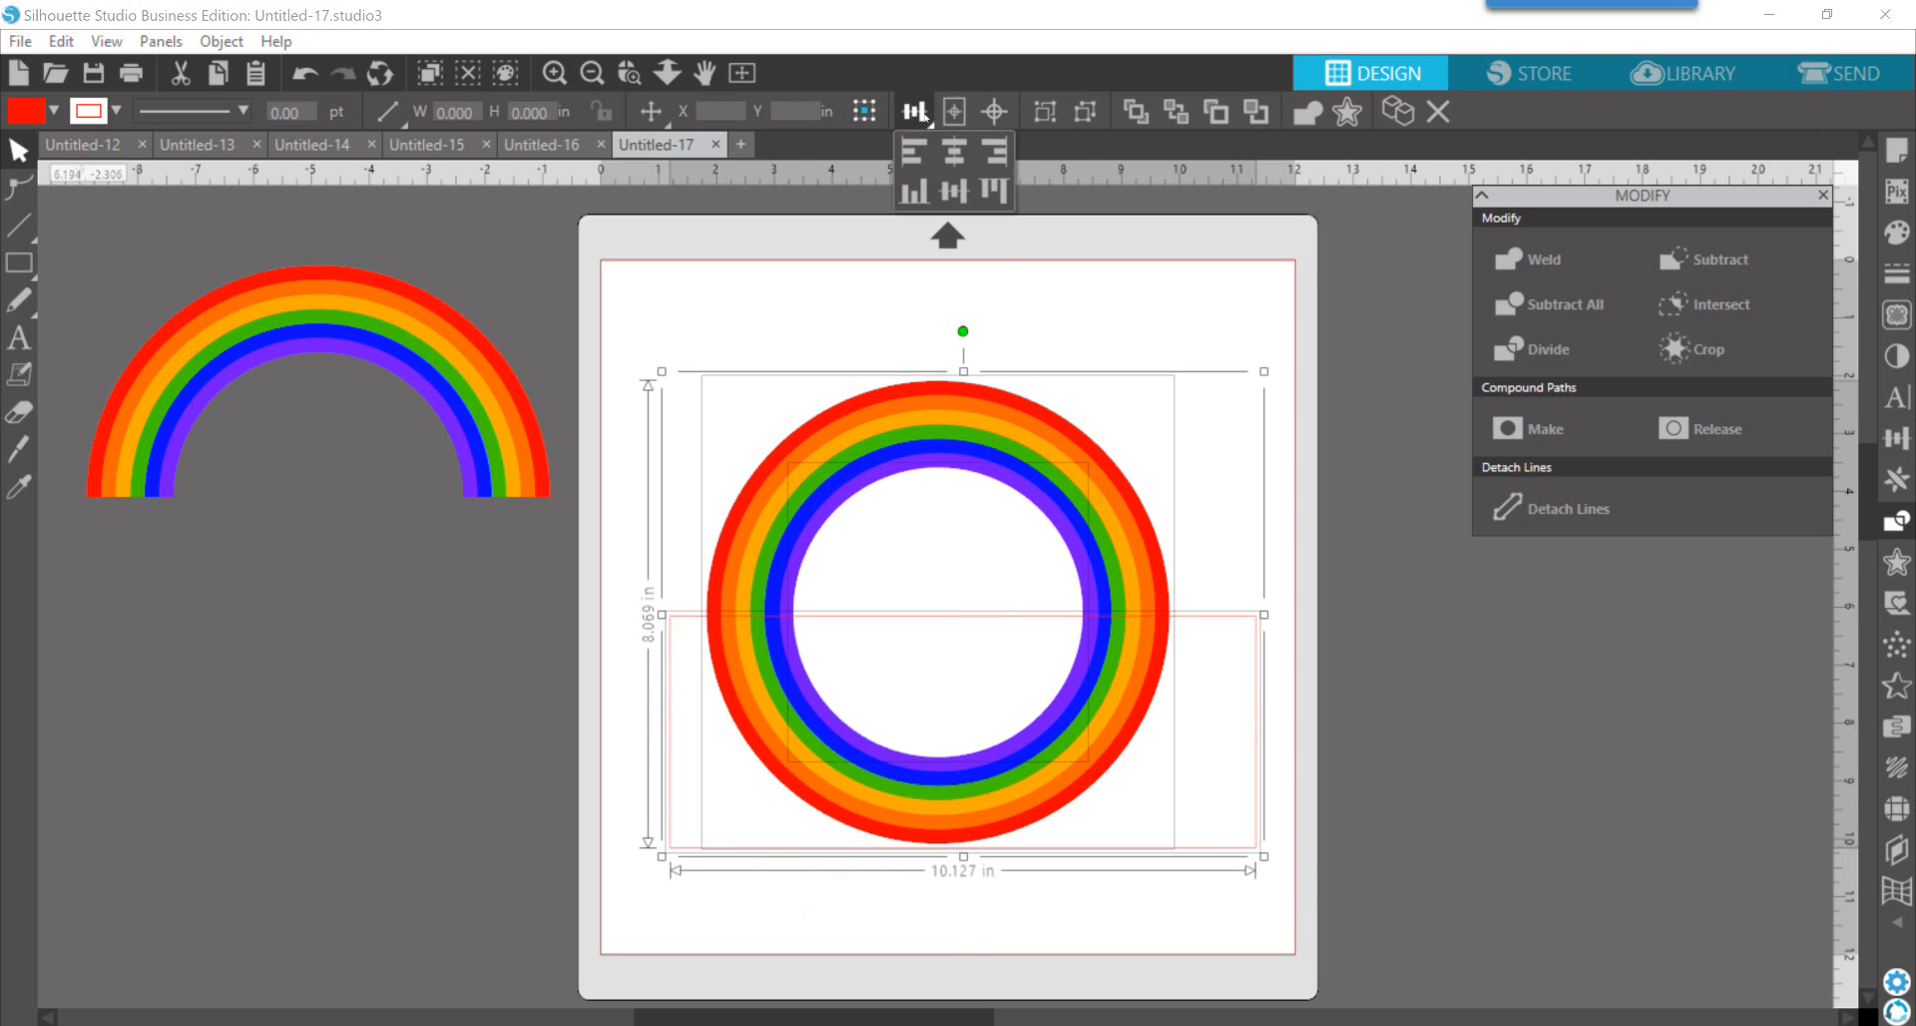
left_click(955, 151)
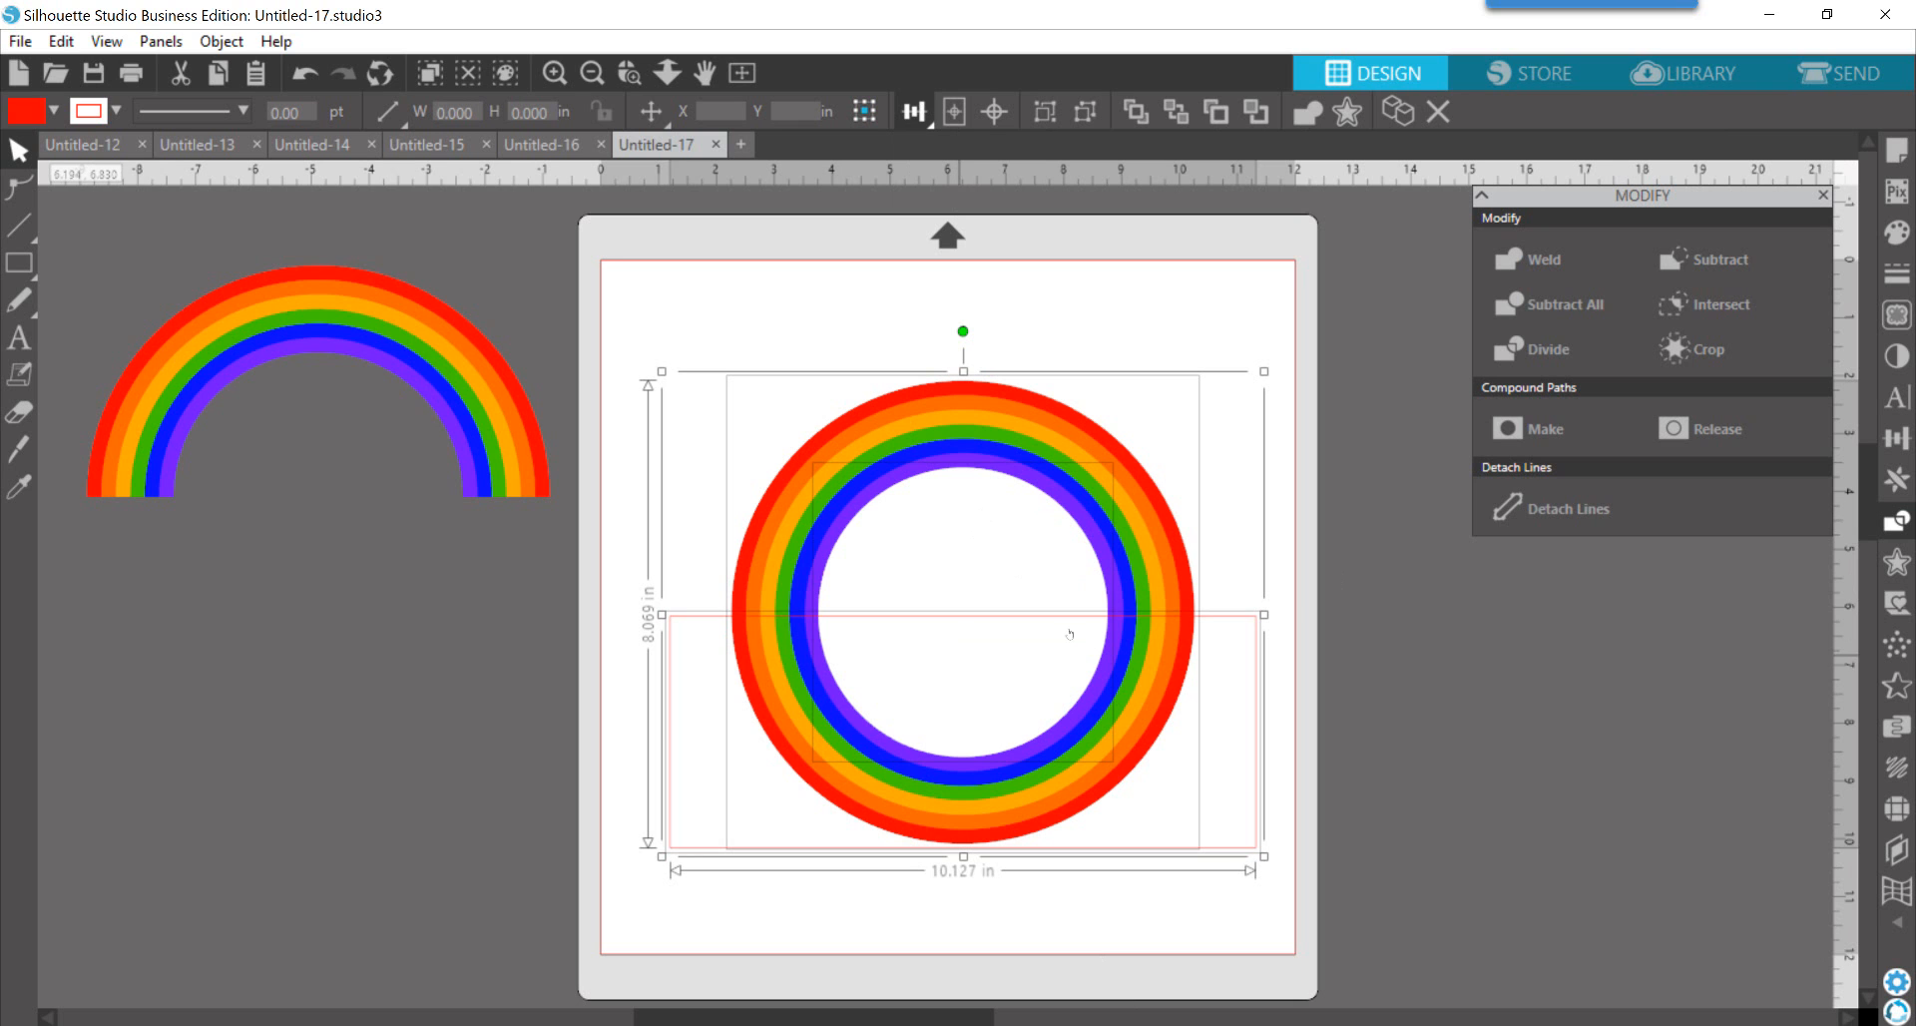
left_click(1272, 503)
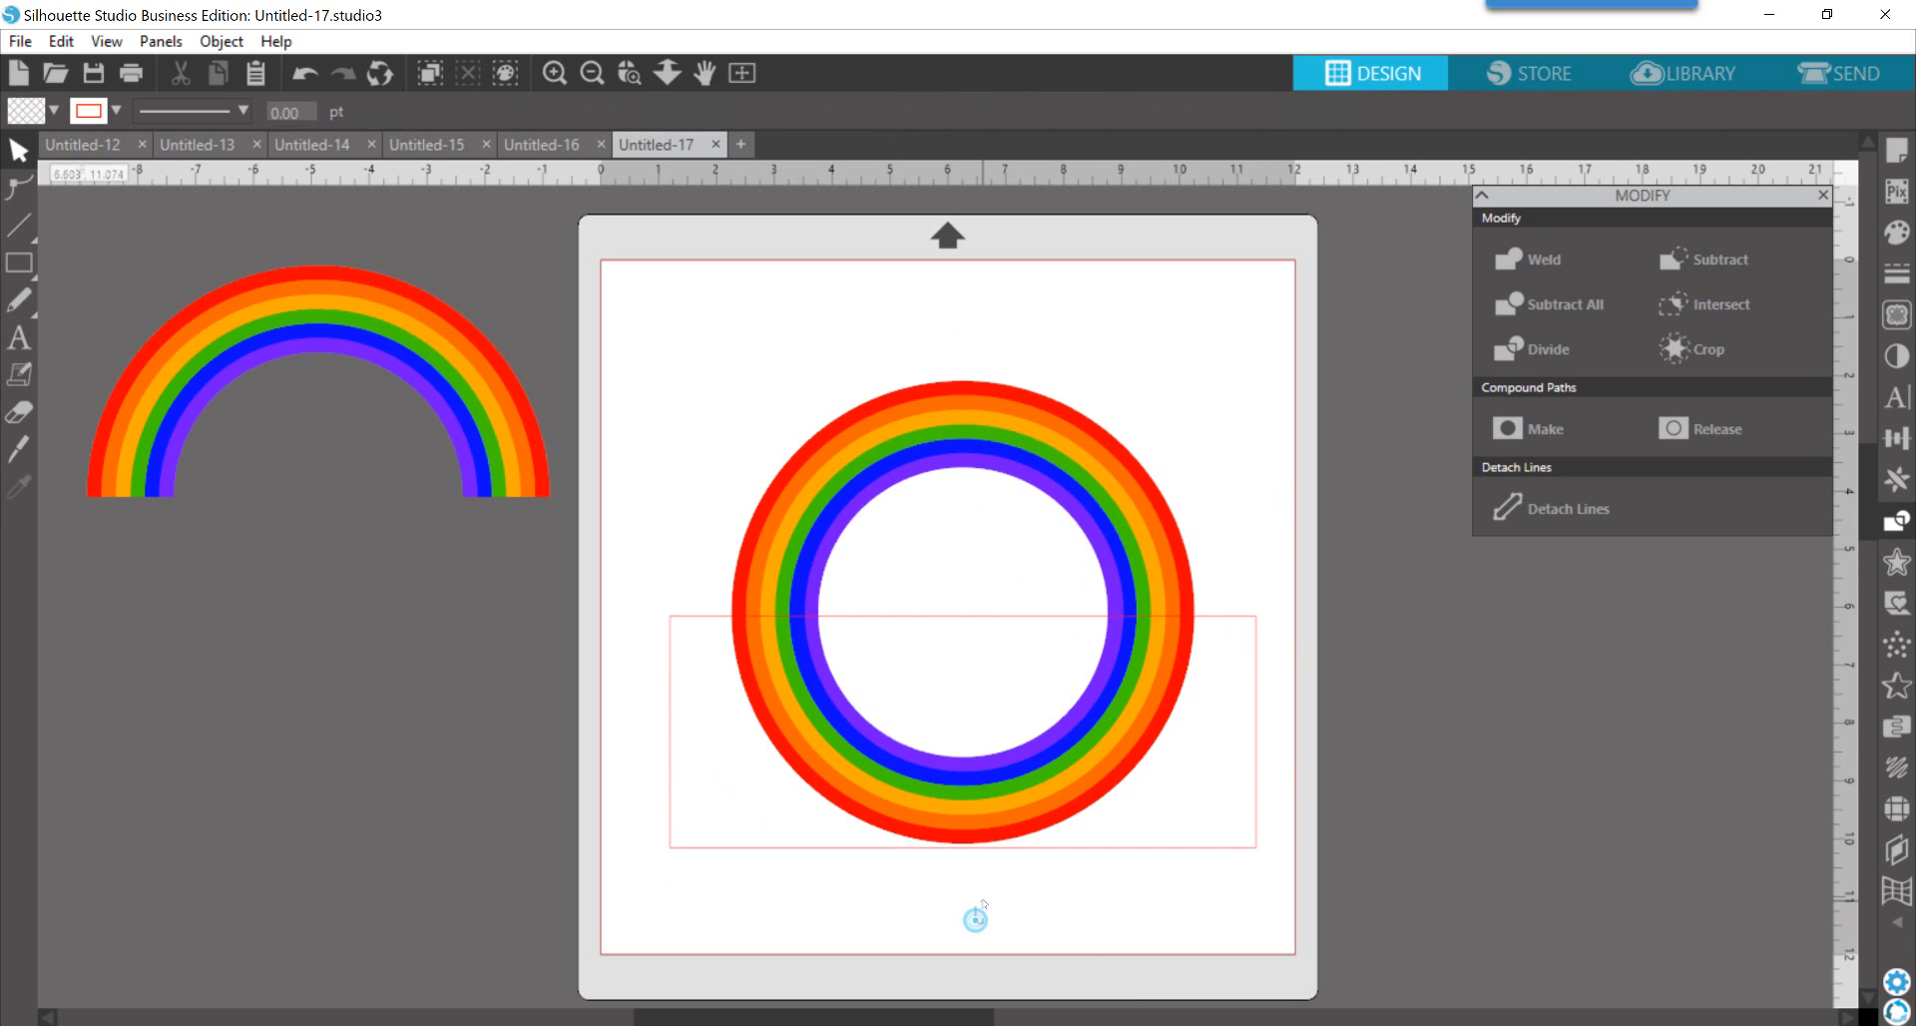
Step: Align the bottom edges of the rectangle and the circle group
left_click(973, 848)
left_click(966, 771, "shift")
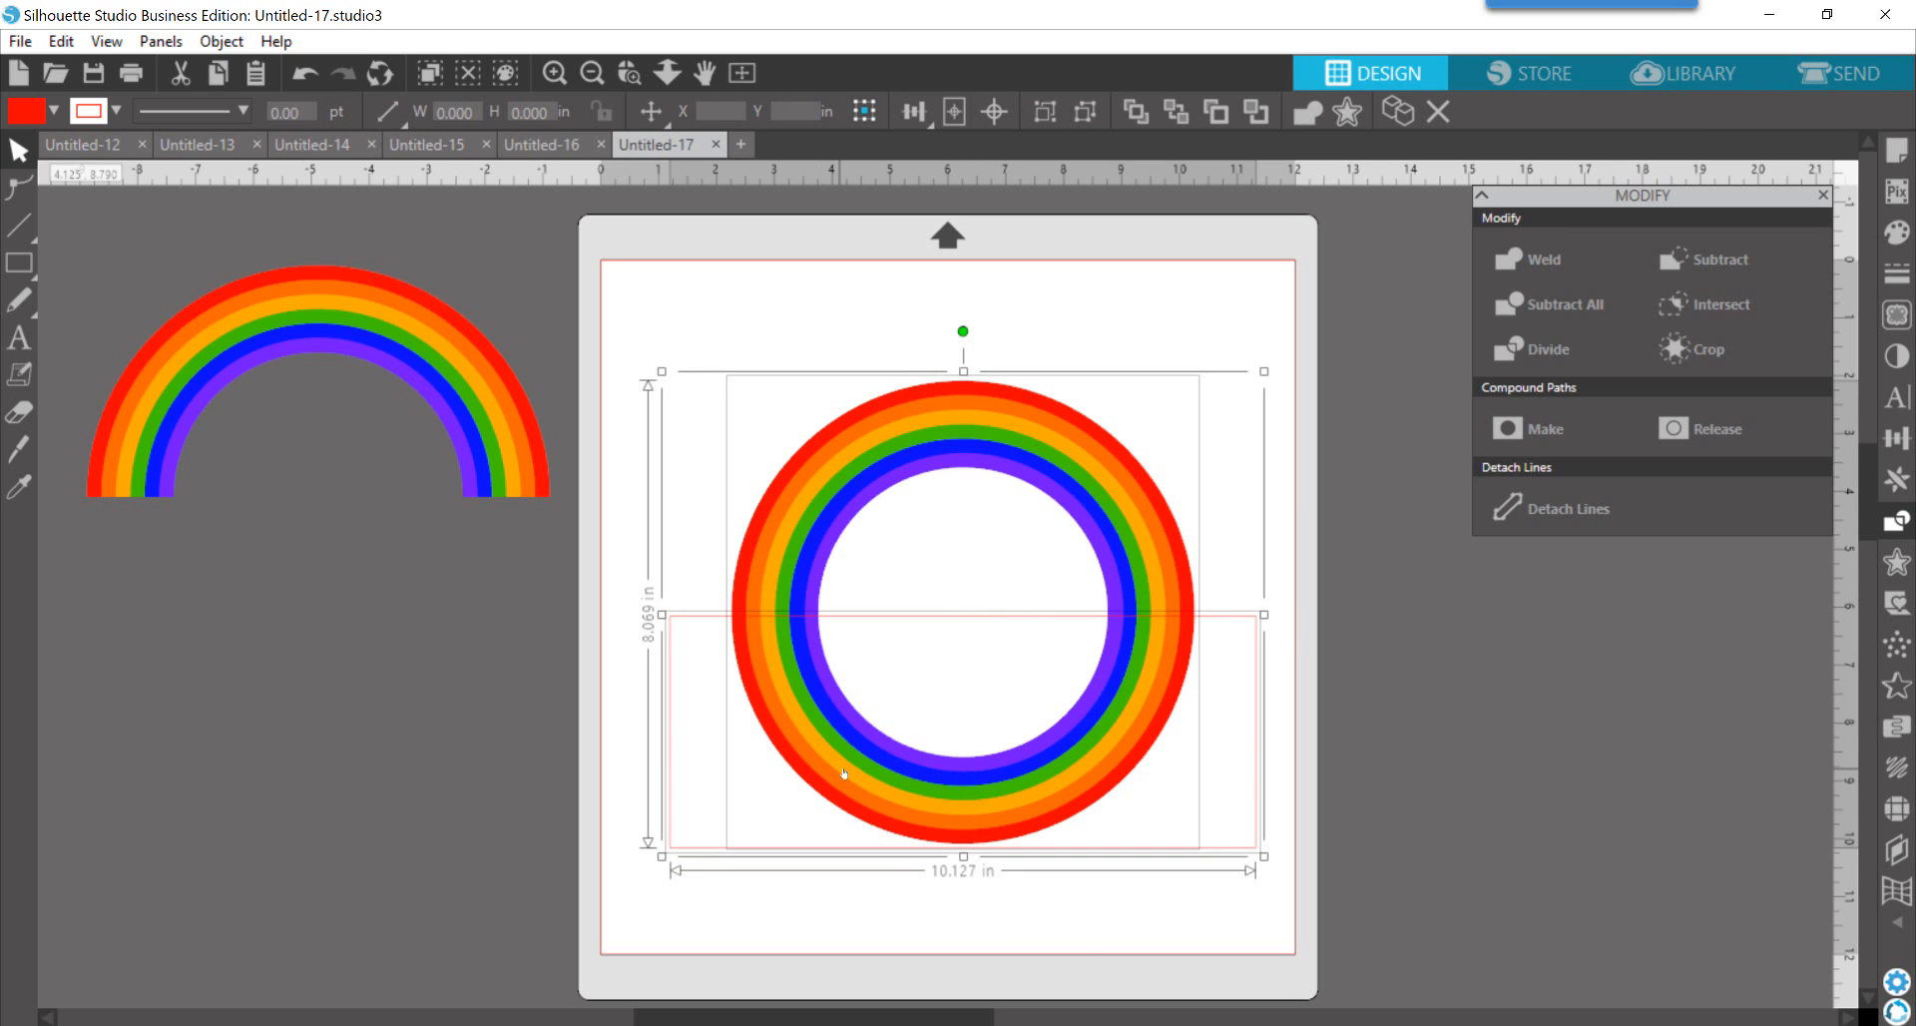
left_click(912, 112)
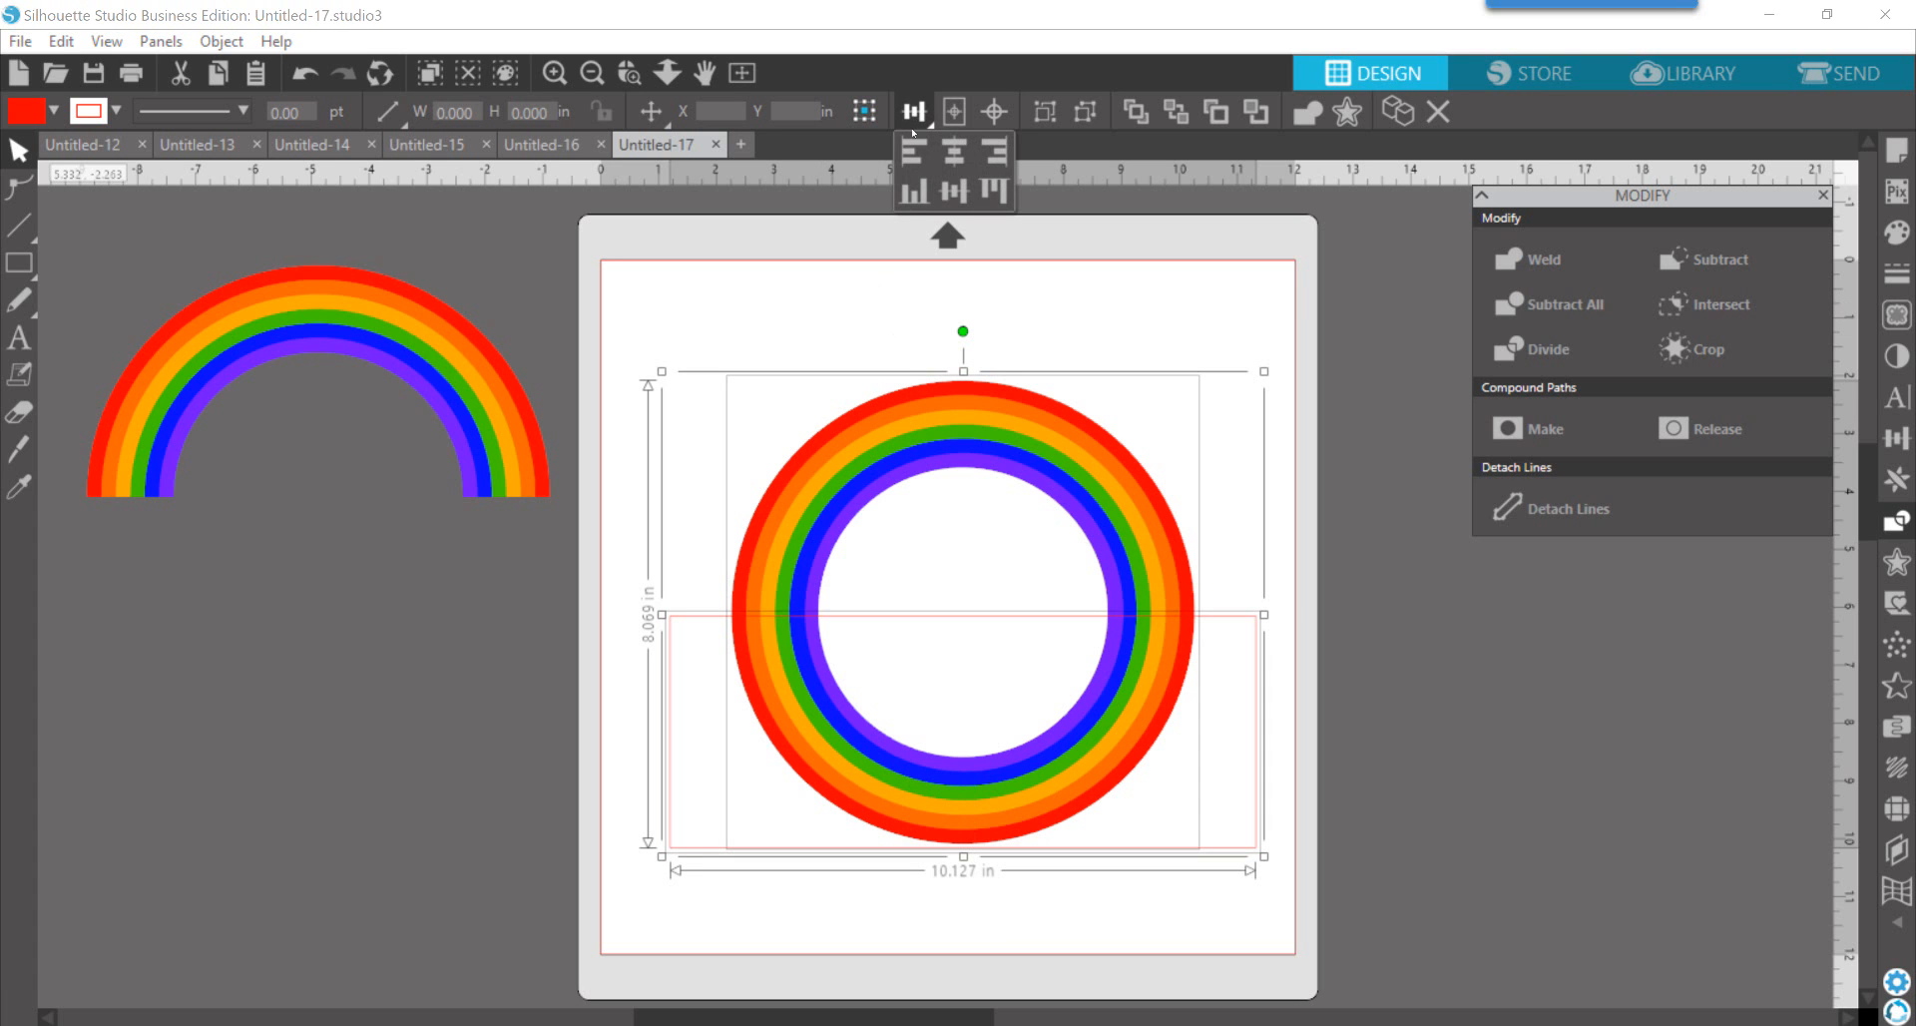
left_click(913, 191)
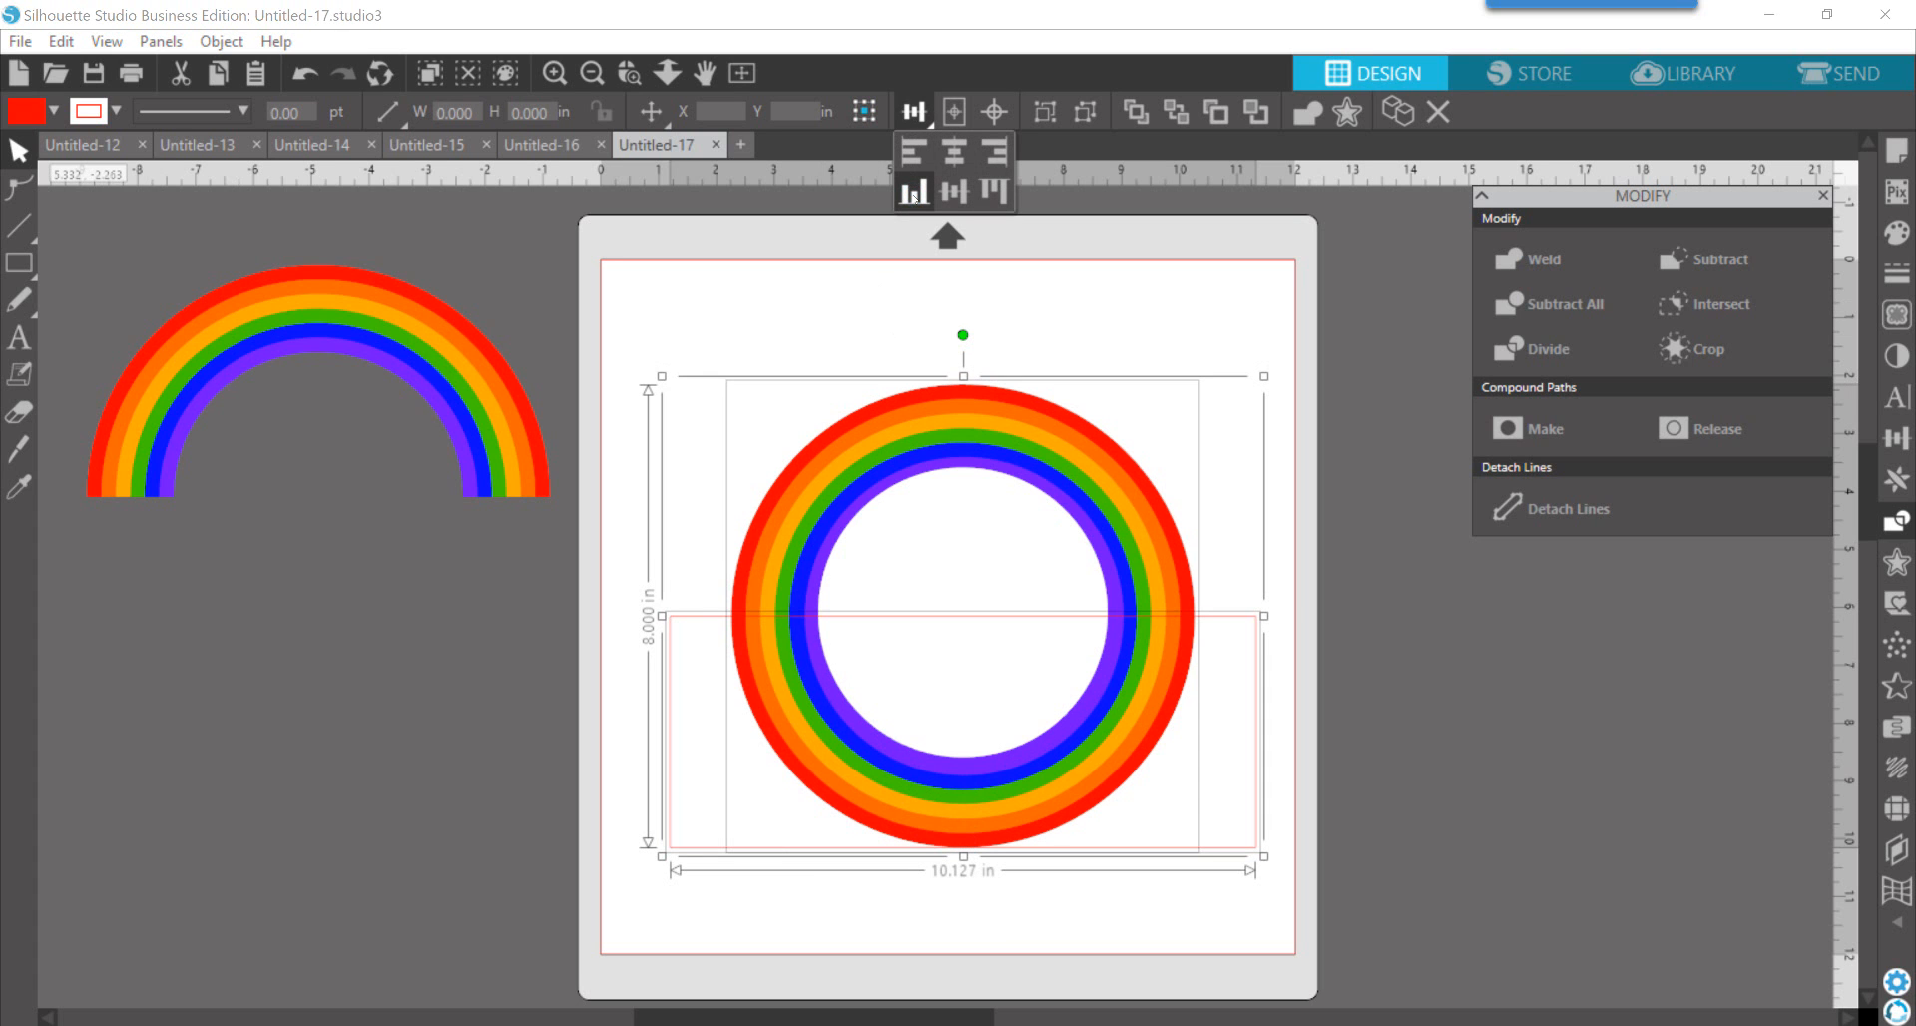
left_click(1035, 320)
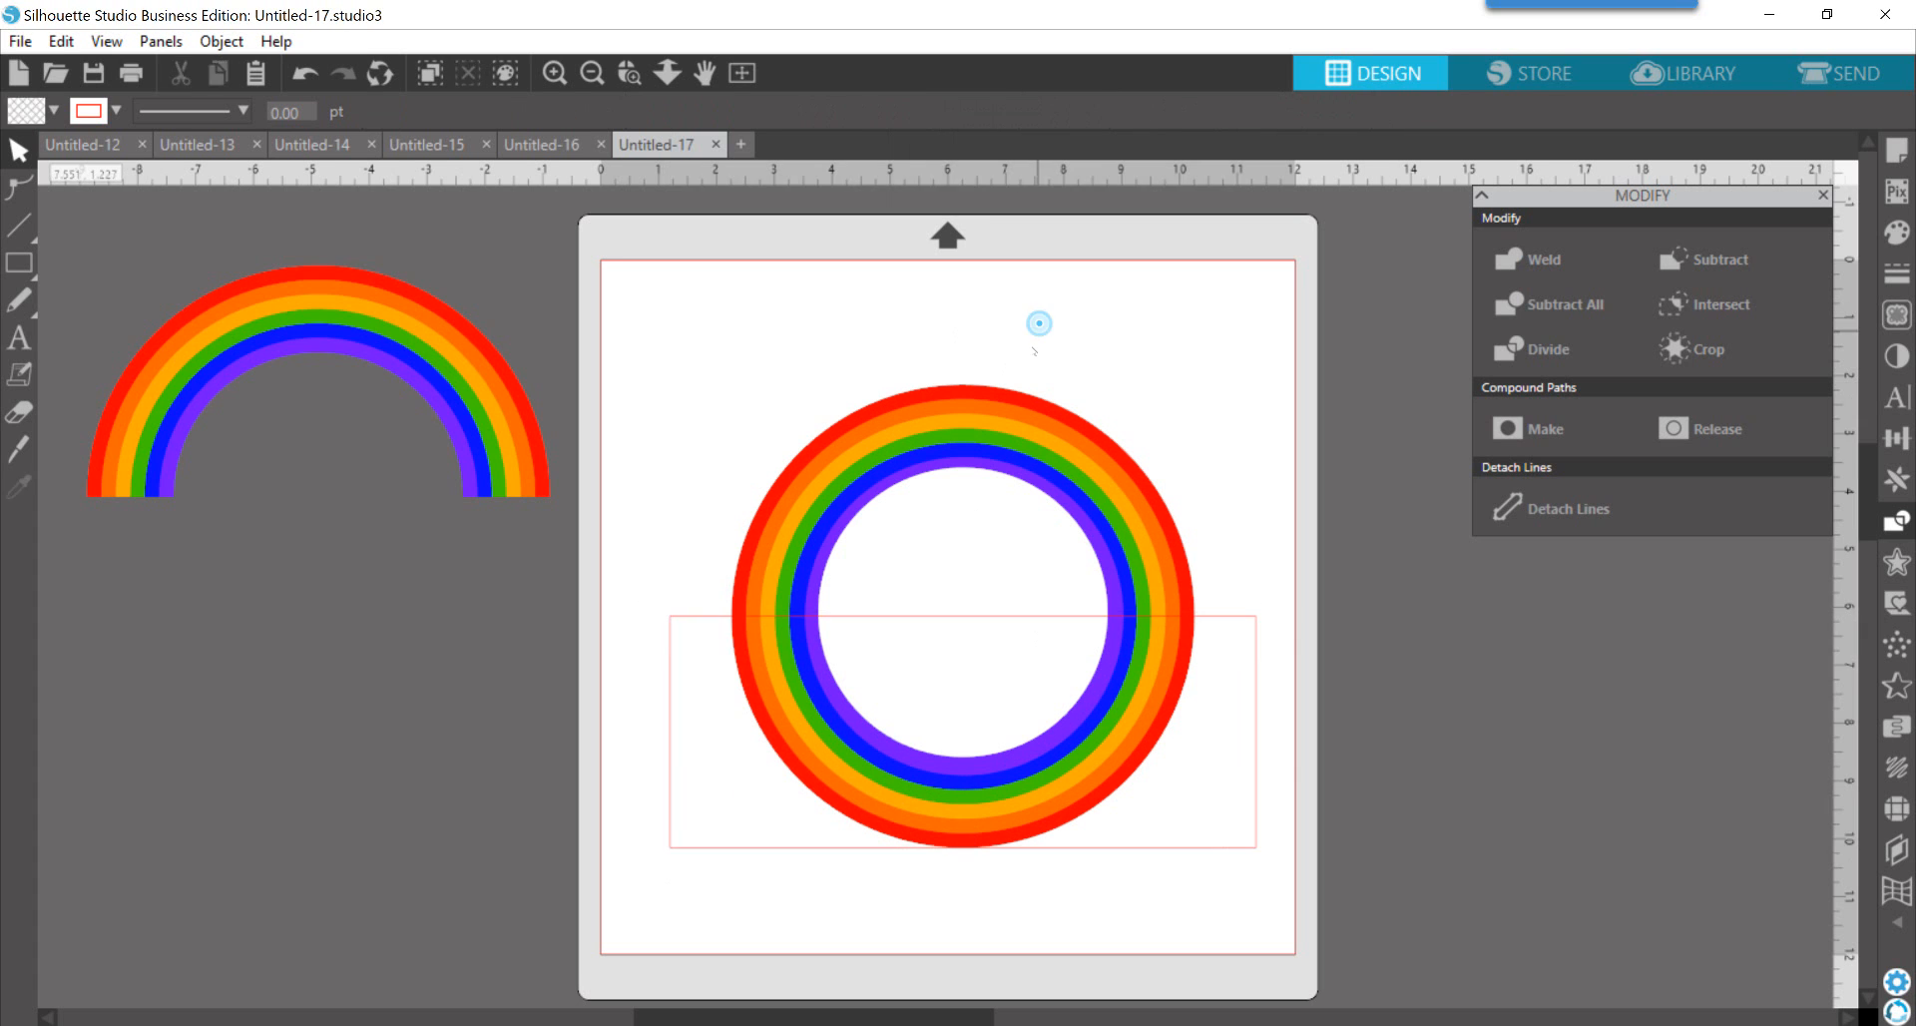
Step: Center all the circles in the group on one another again
left_click(1010, 419)
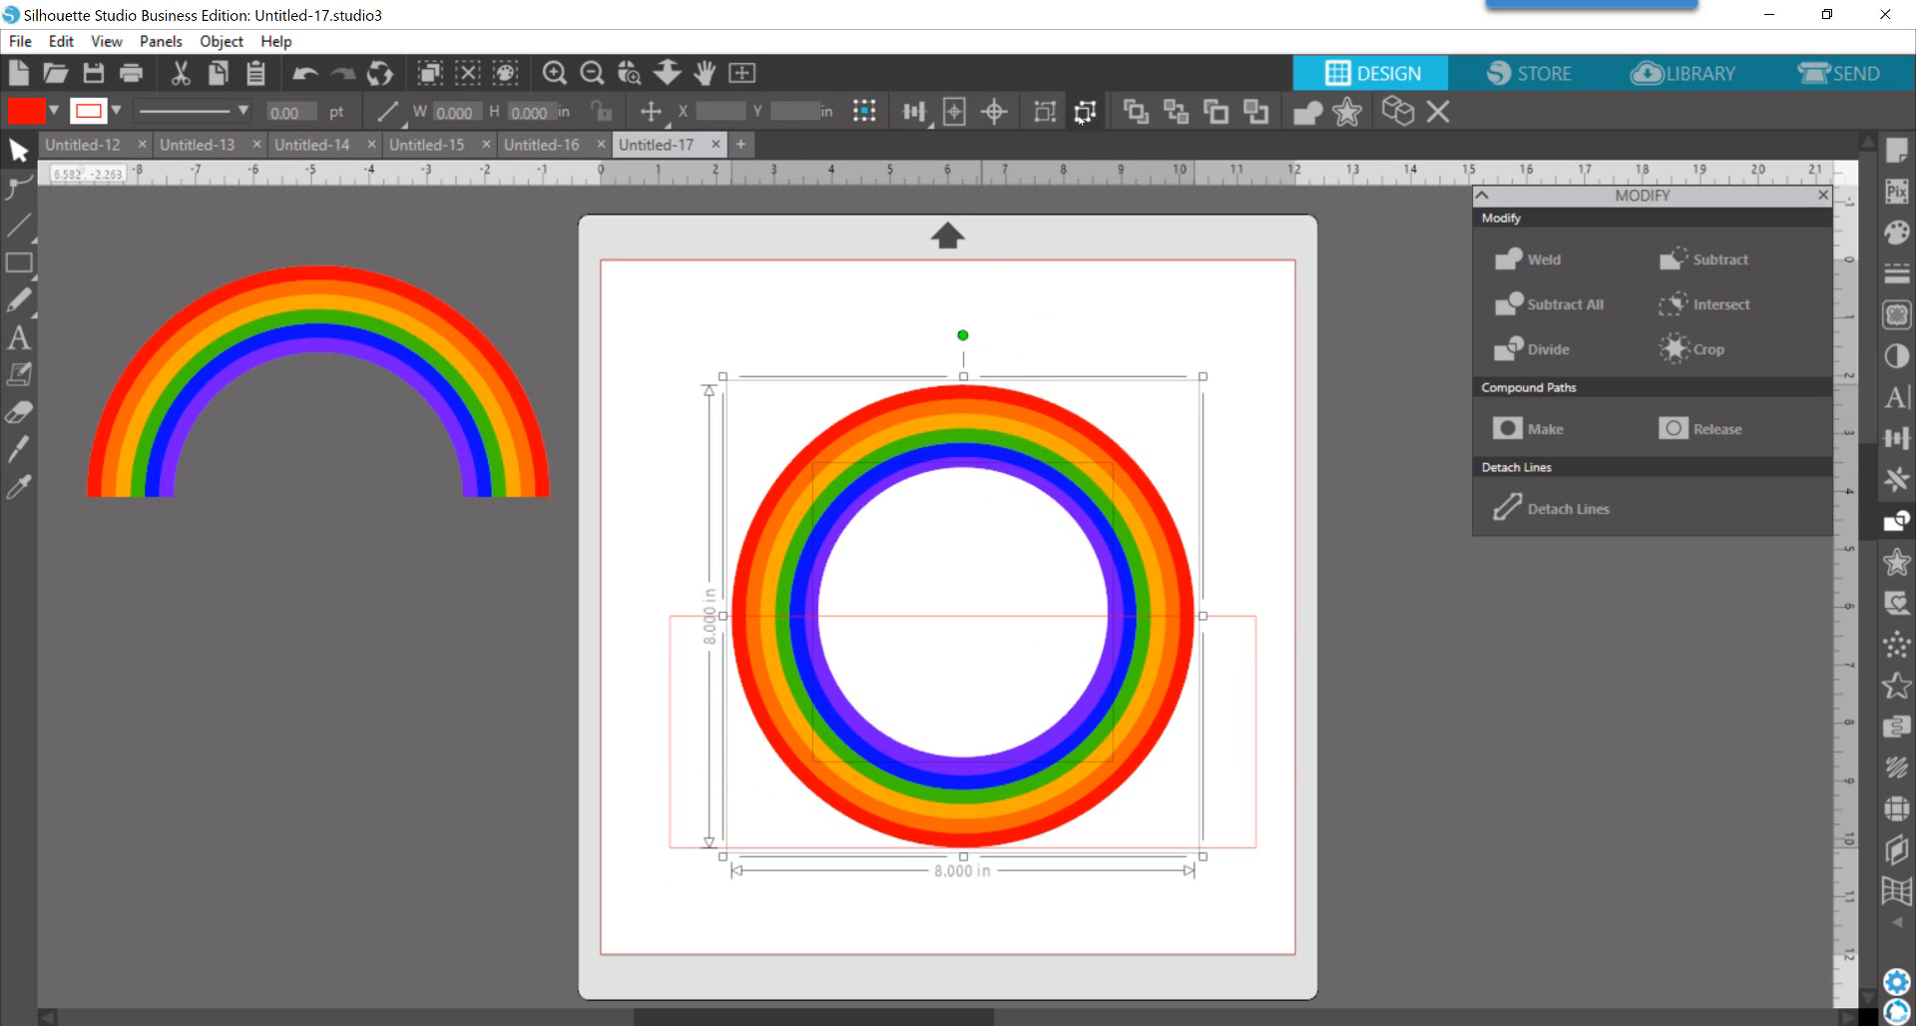
left_click(994, 111)
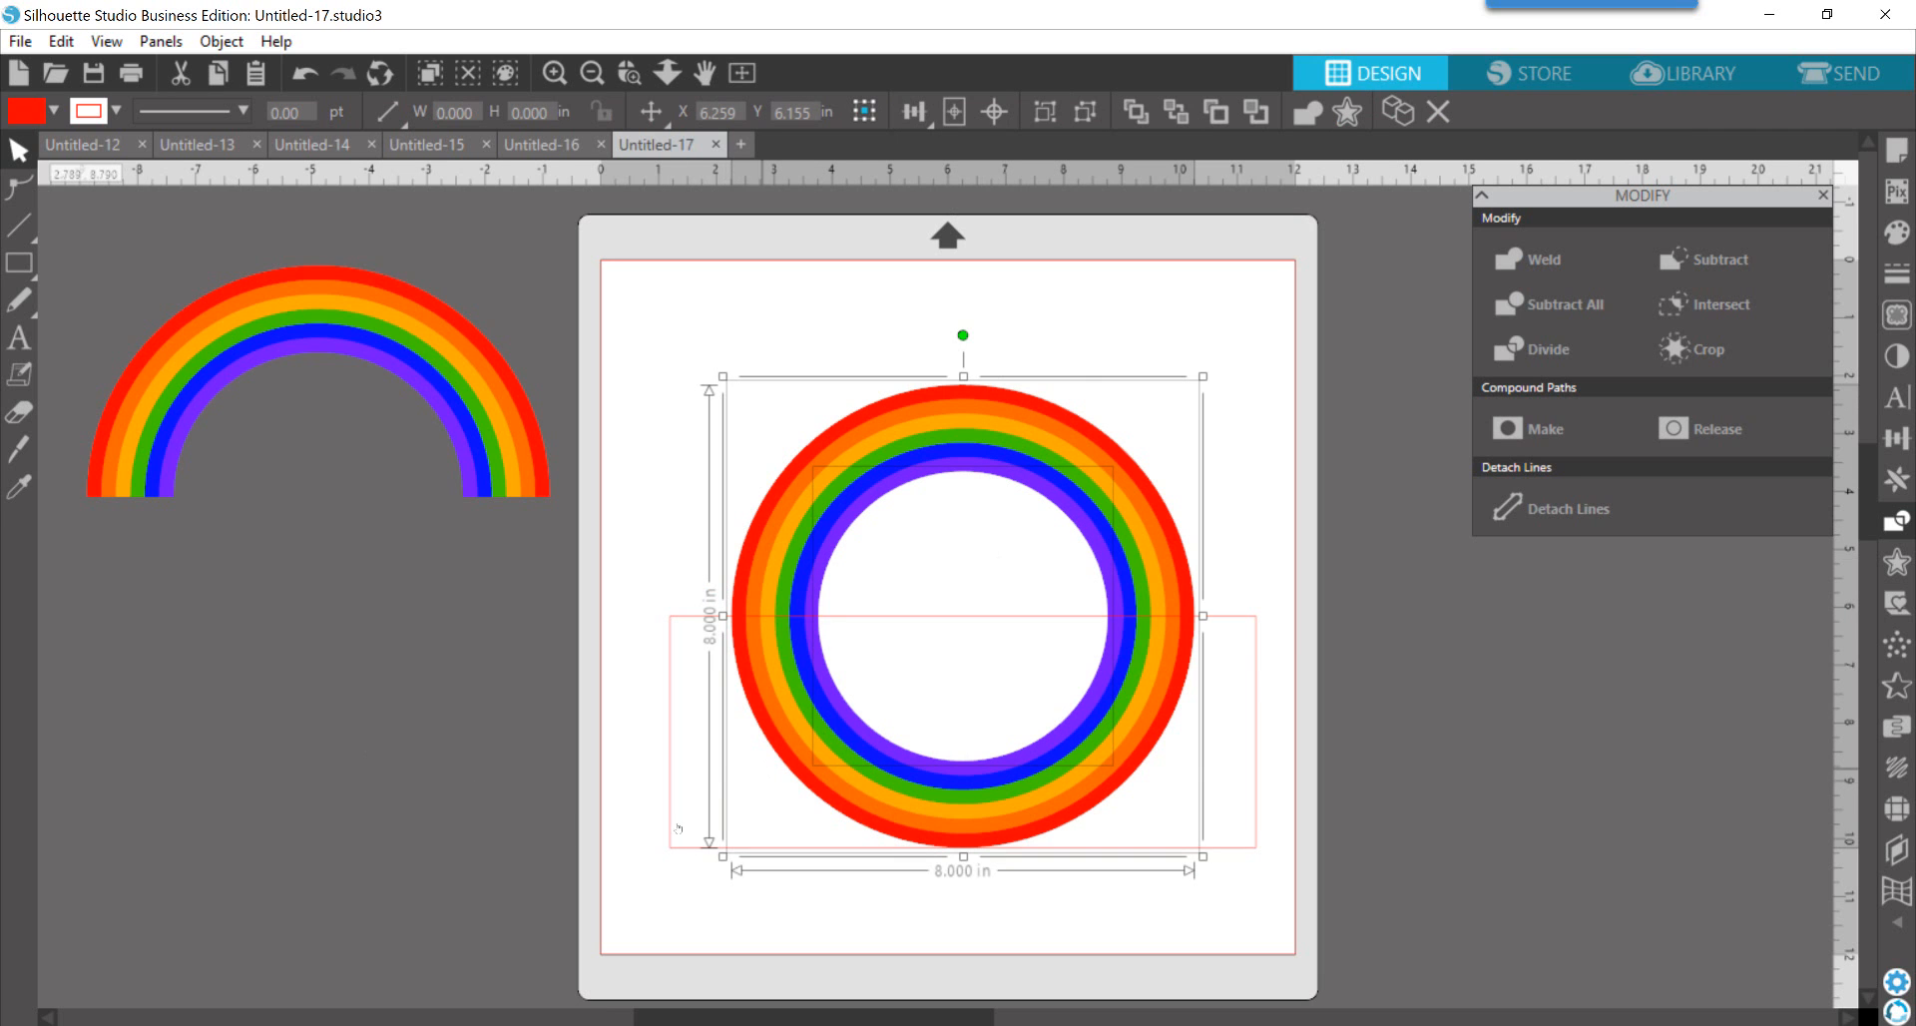
left_click(569, 826)
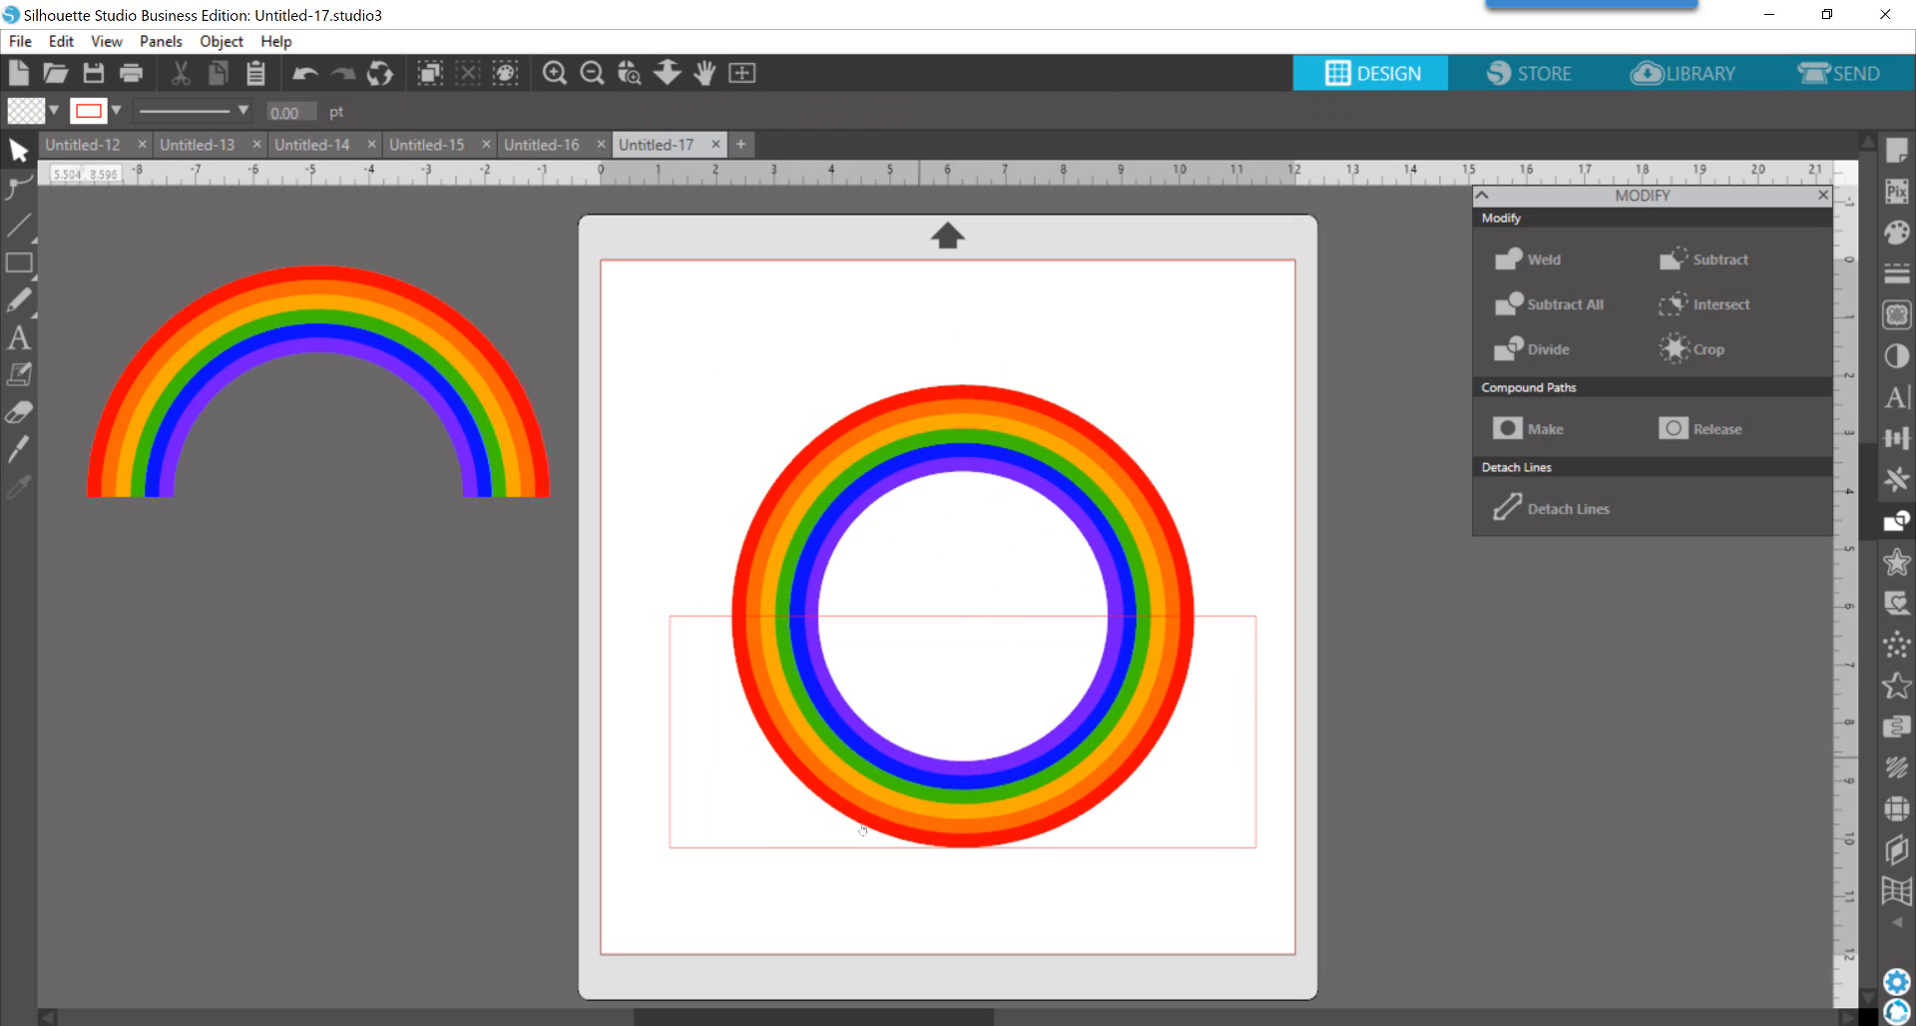
Step: Fill the rectangle with white to cover the lower half of the circles
left_click(758, 847)
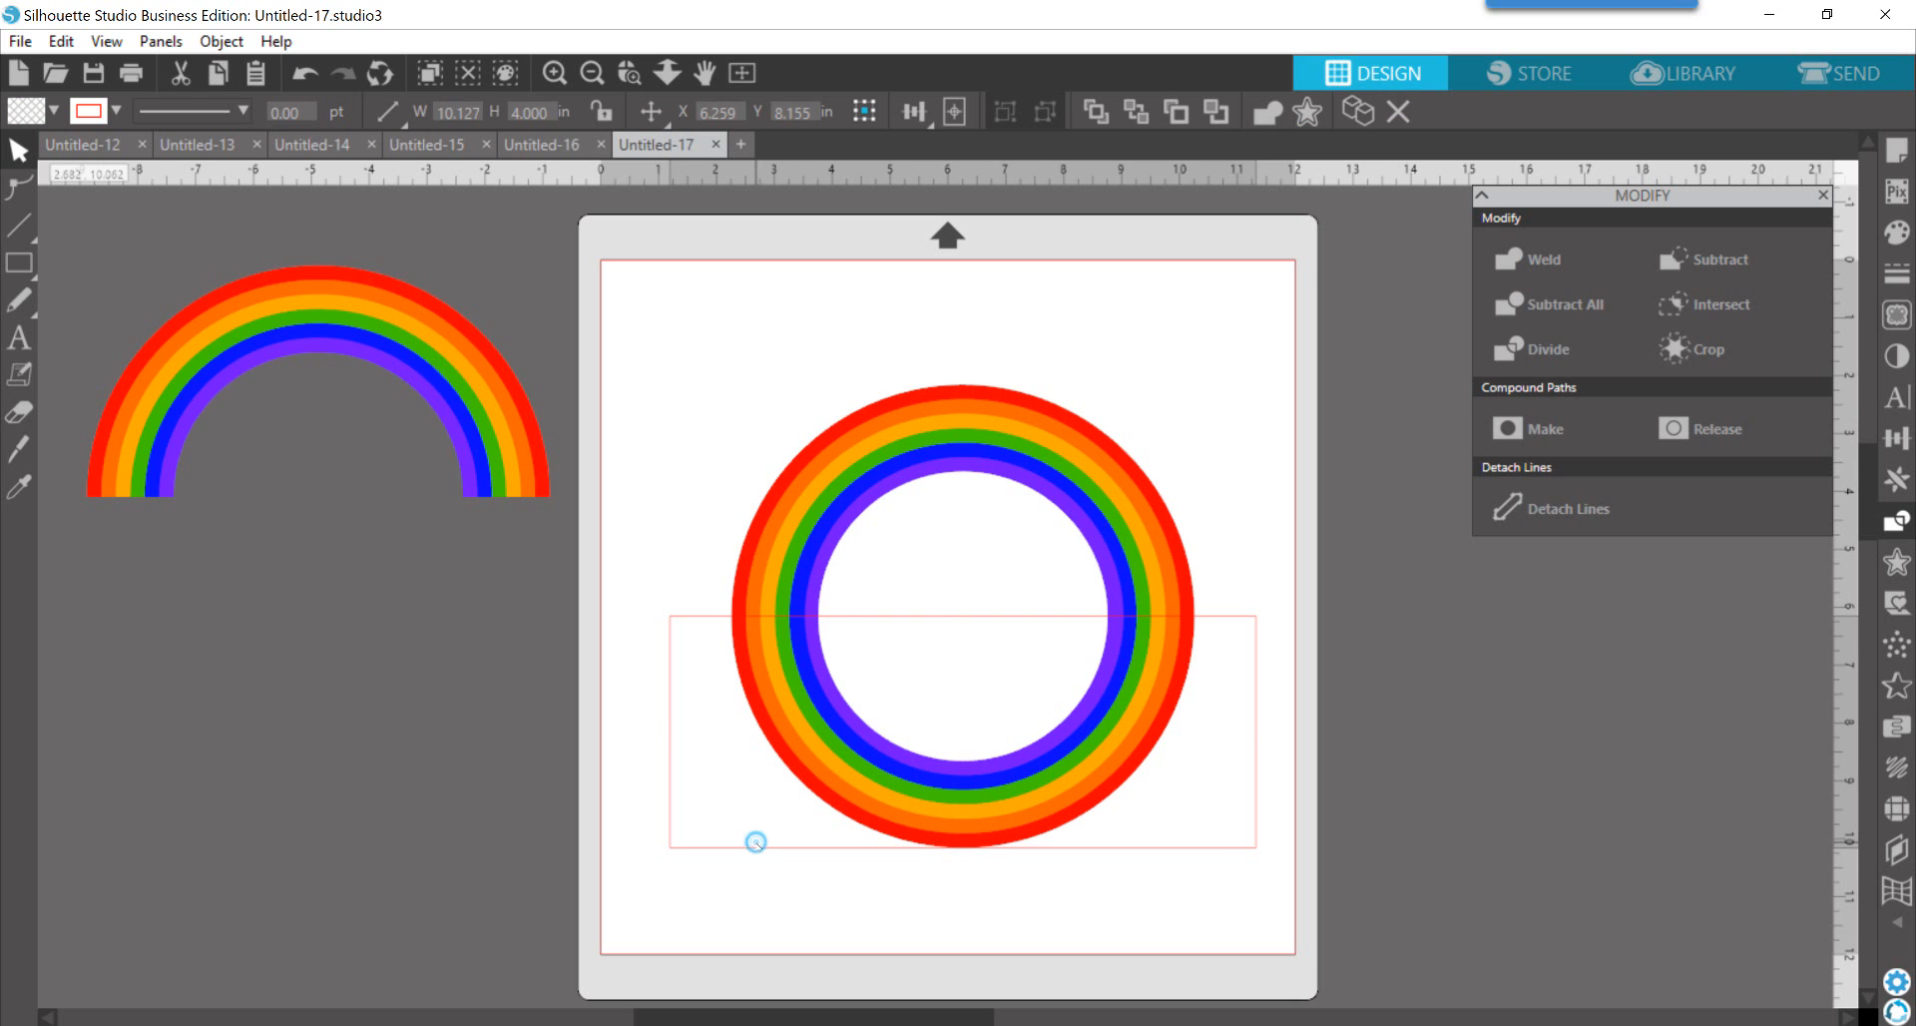
left_click(52, 108)
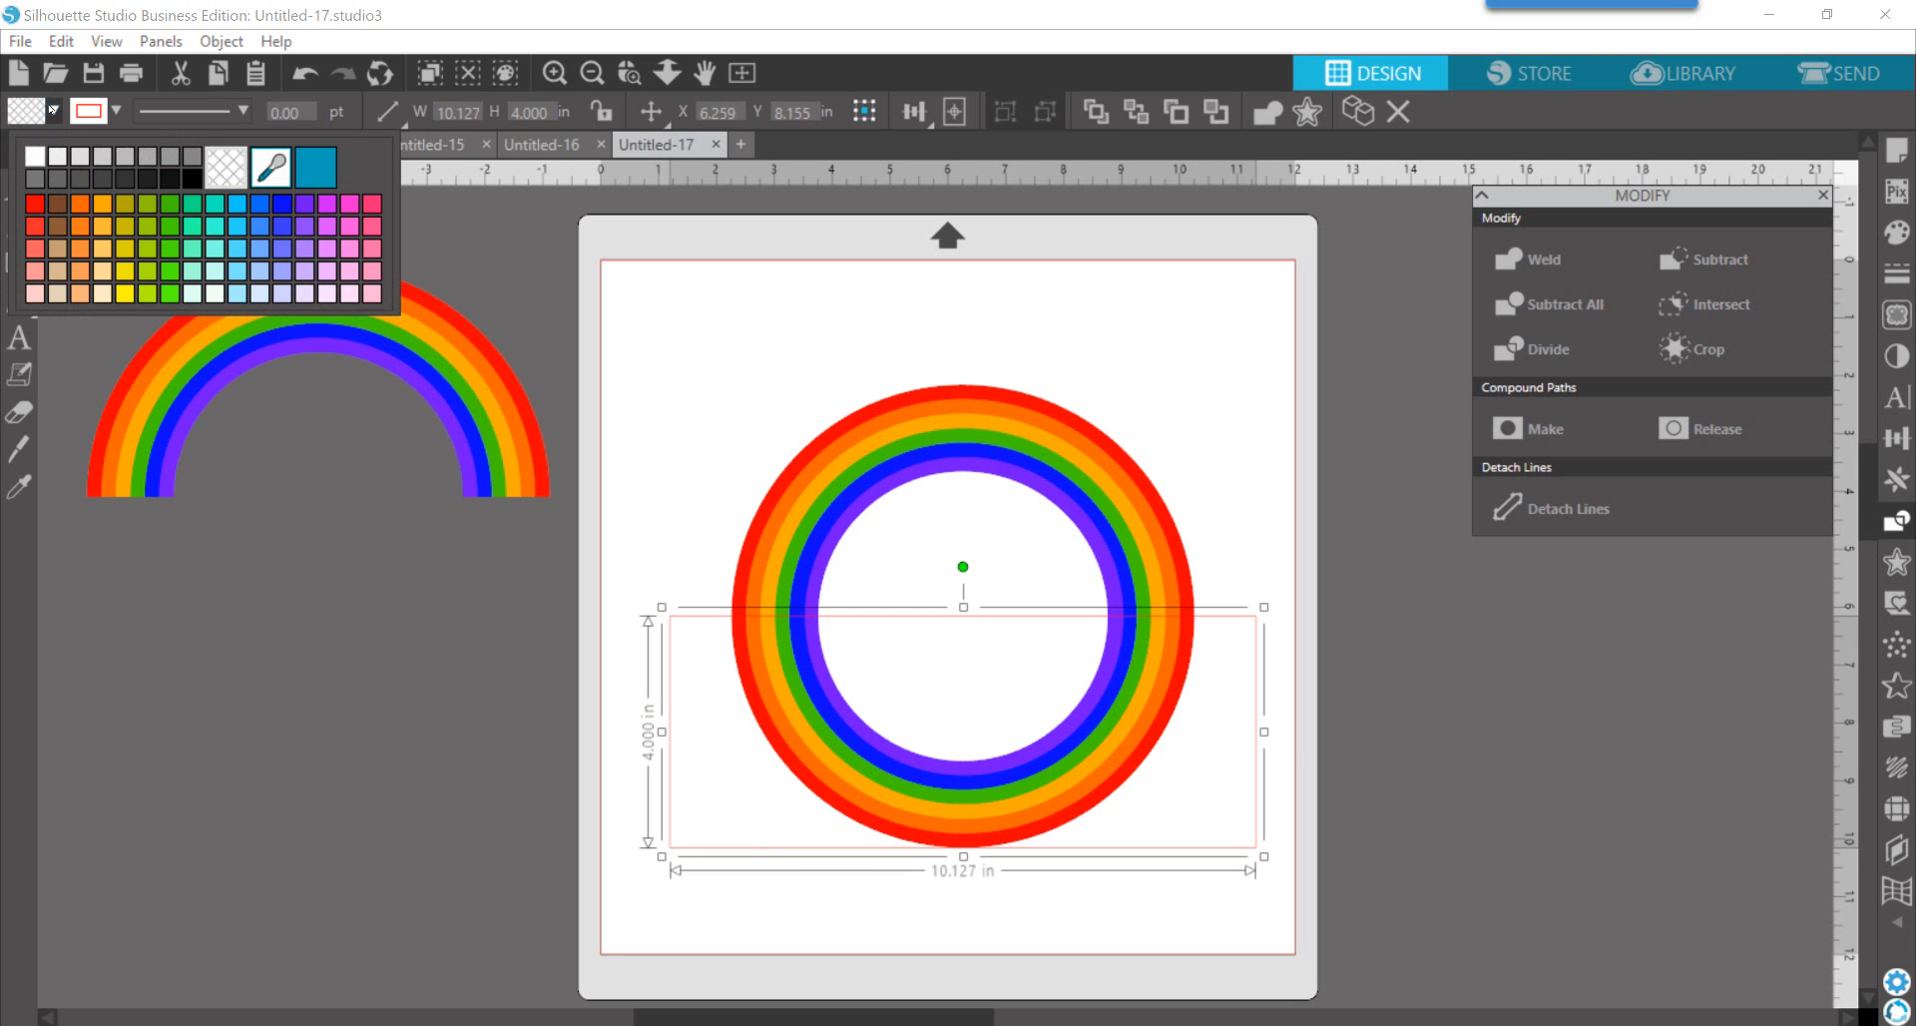
left_click(35, 157)
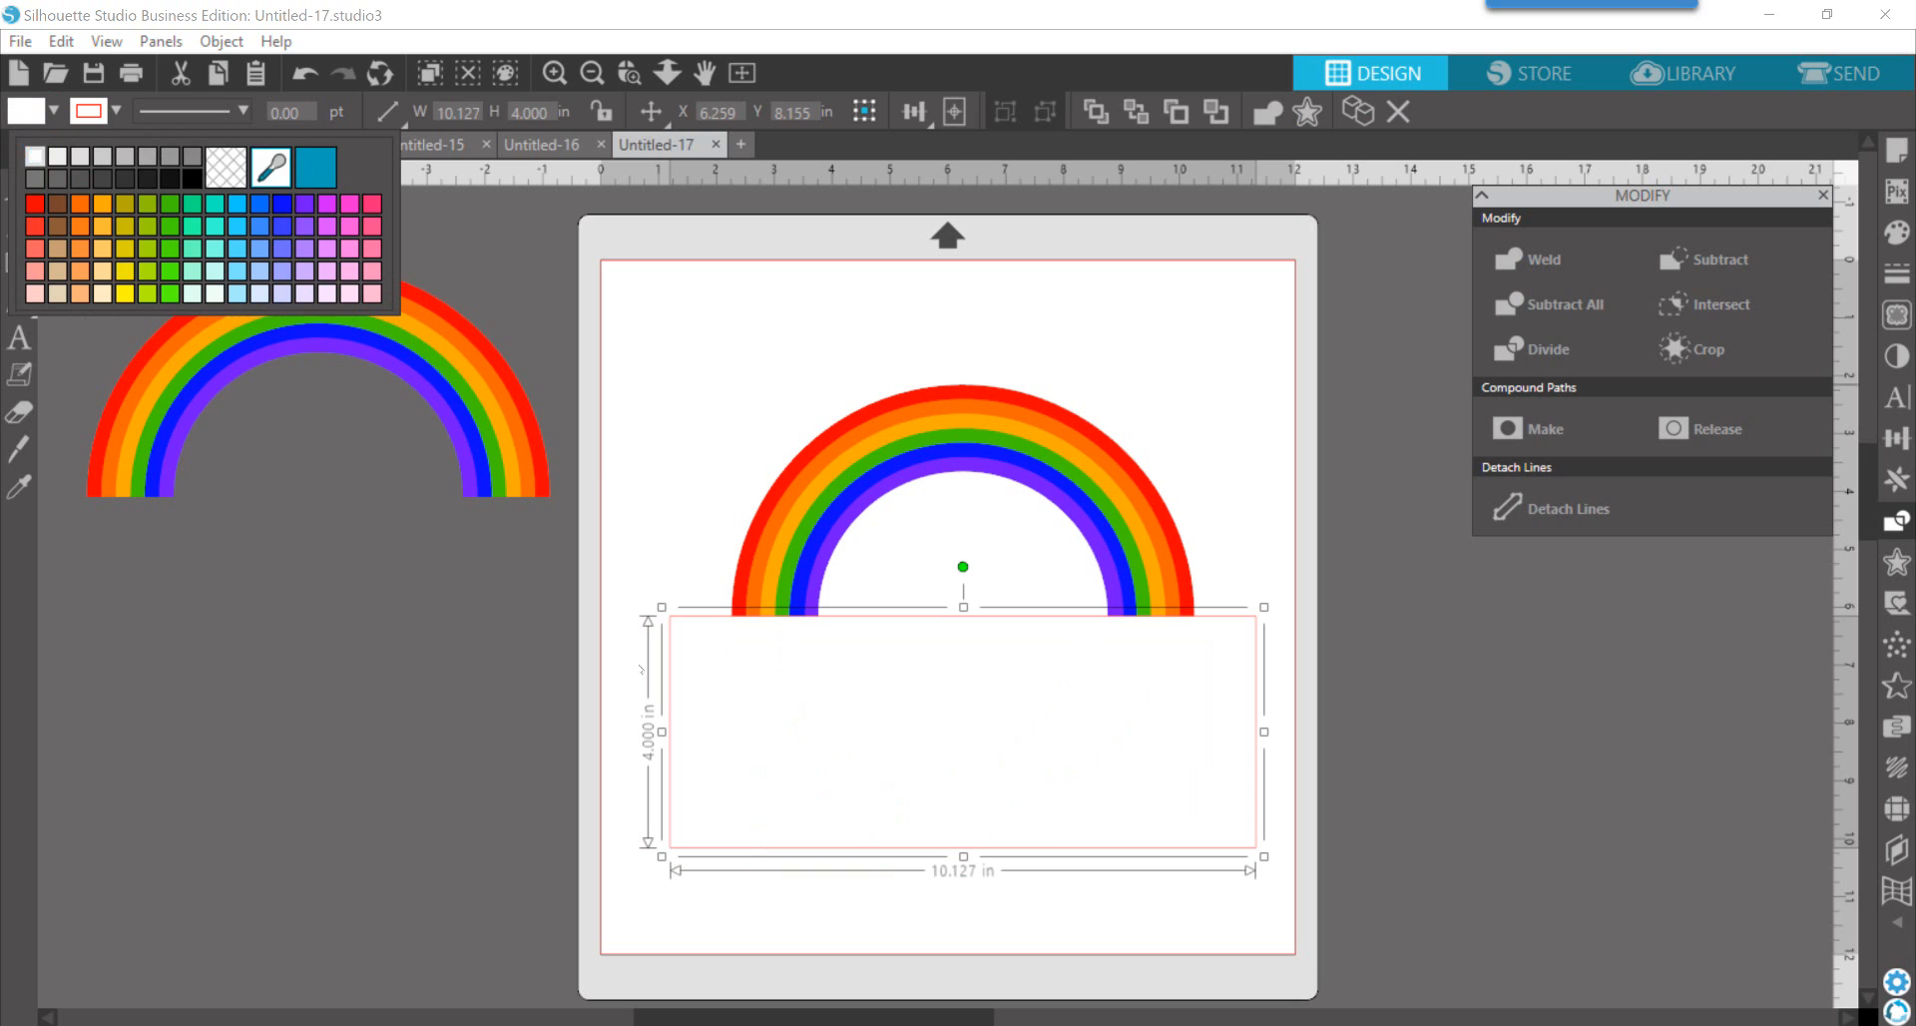
left_click(384, 507)
left_click(1237, 361)
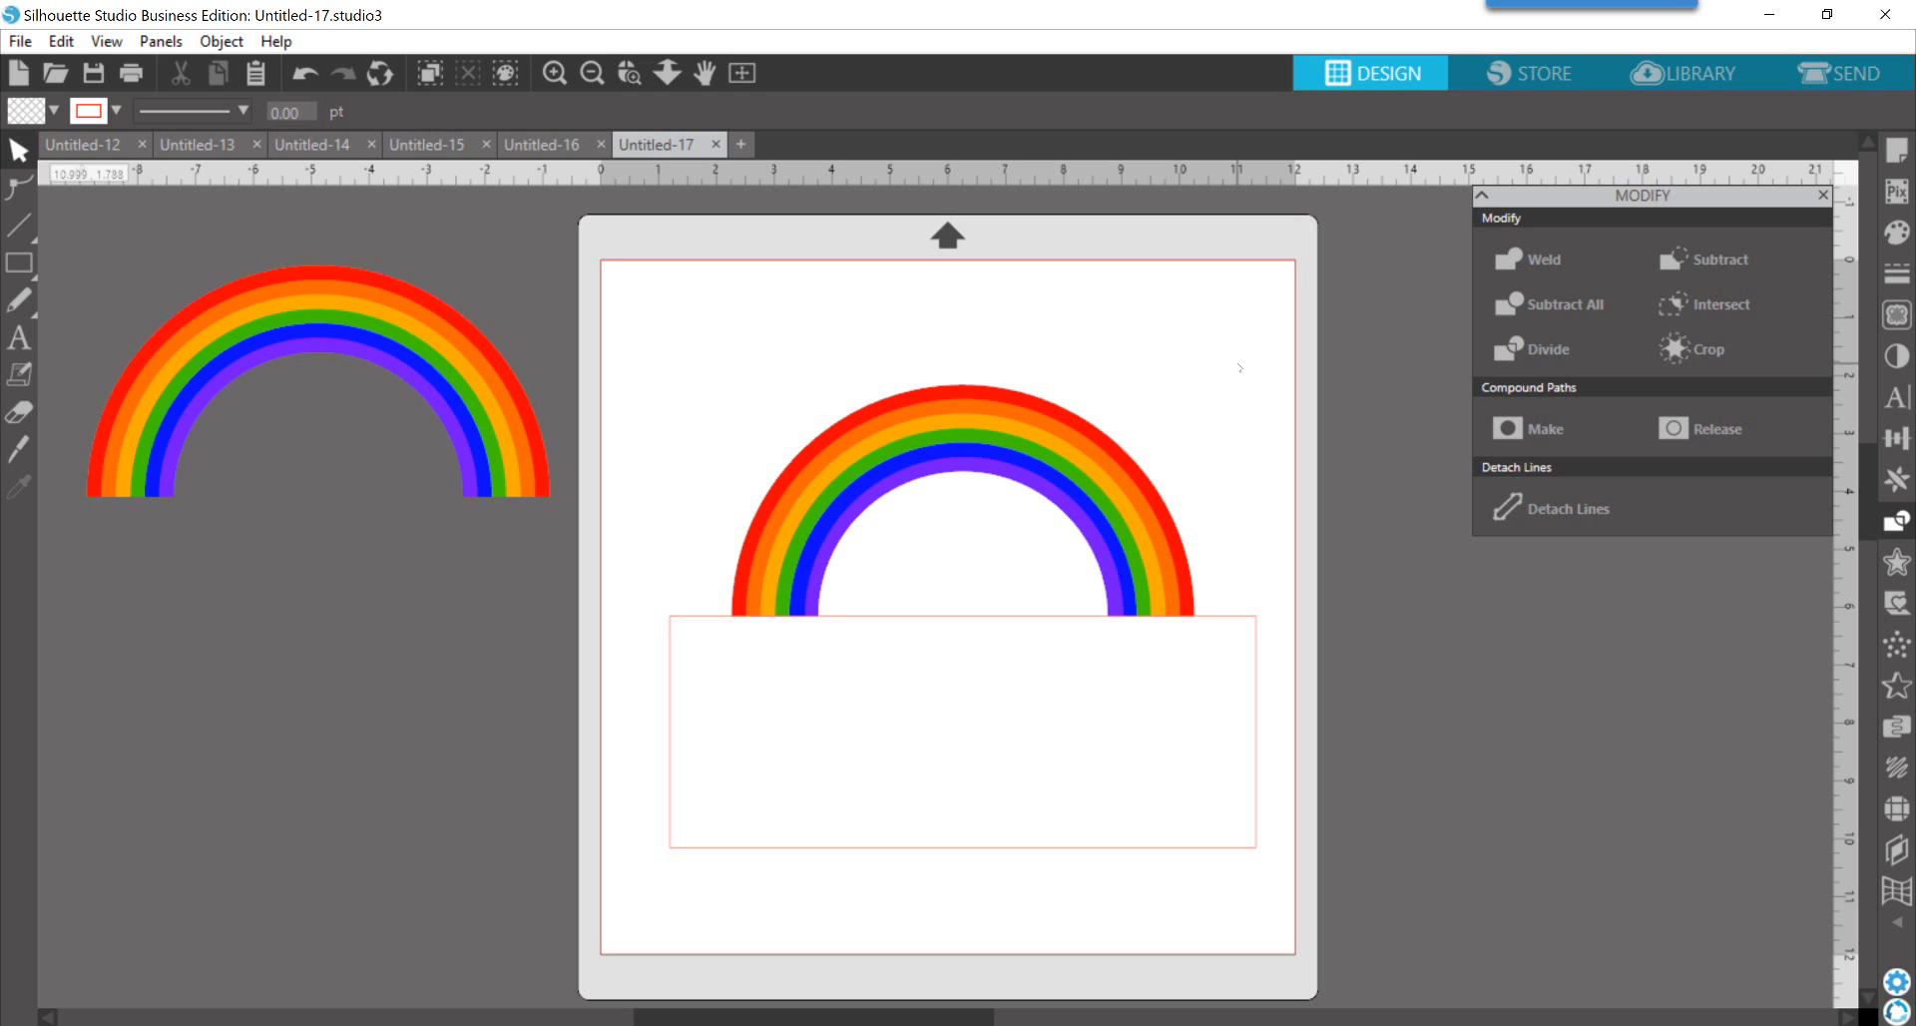
Step: Weld the white rectangle to the white center circle
left_click(929, 717)
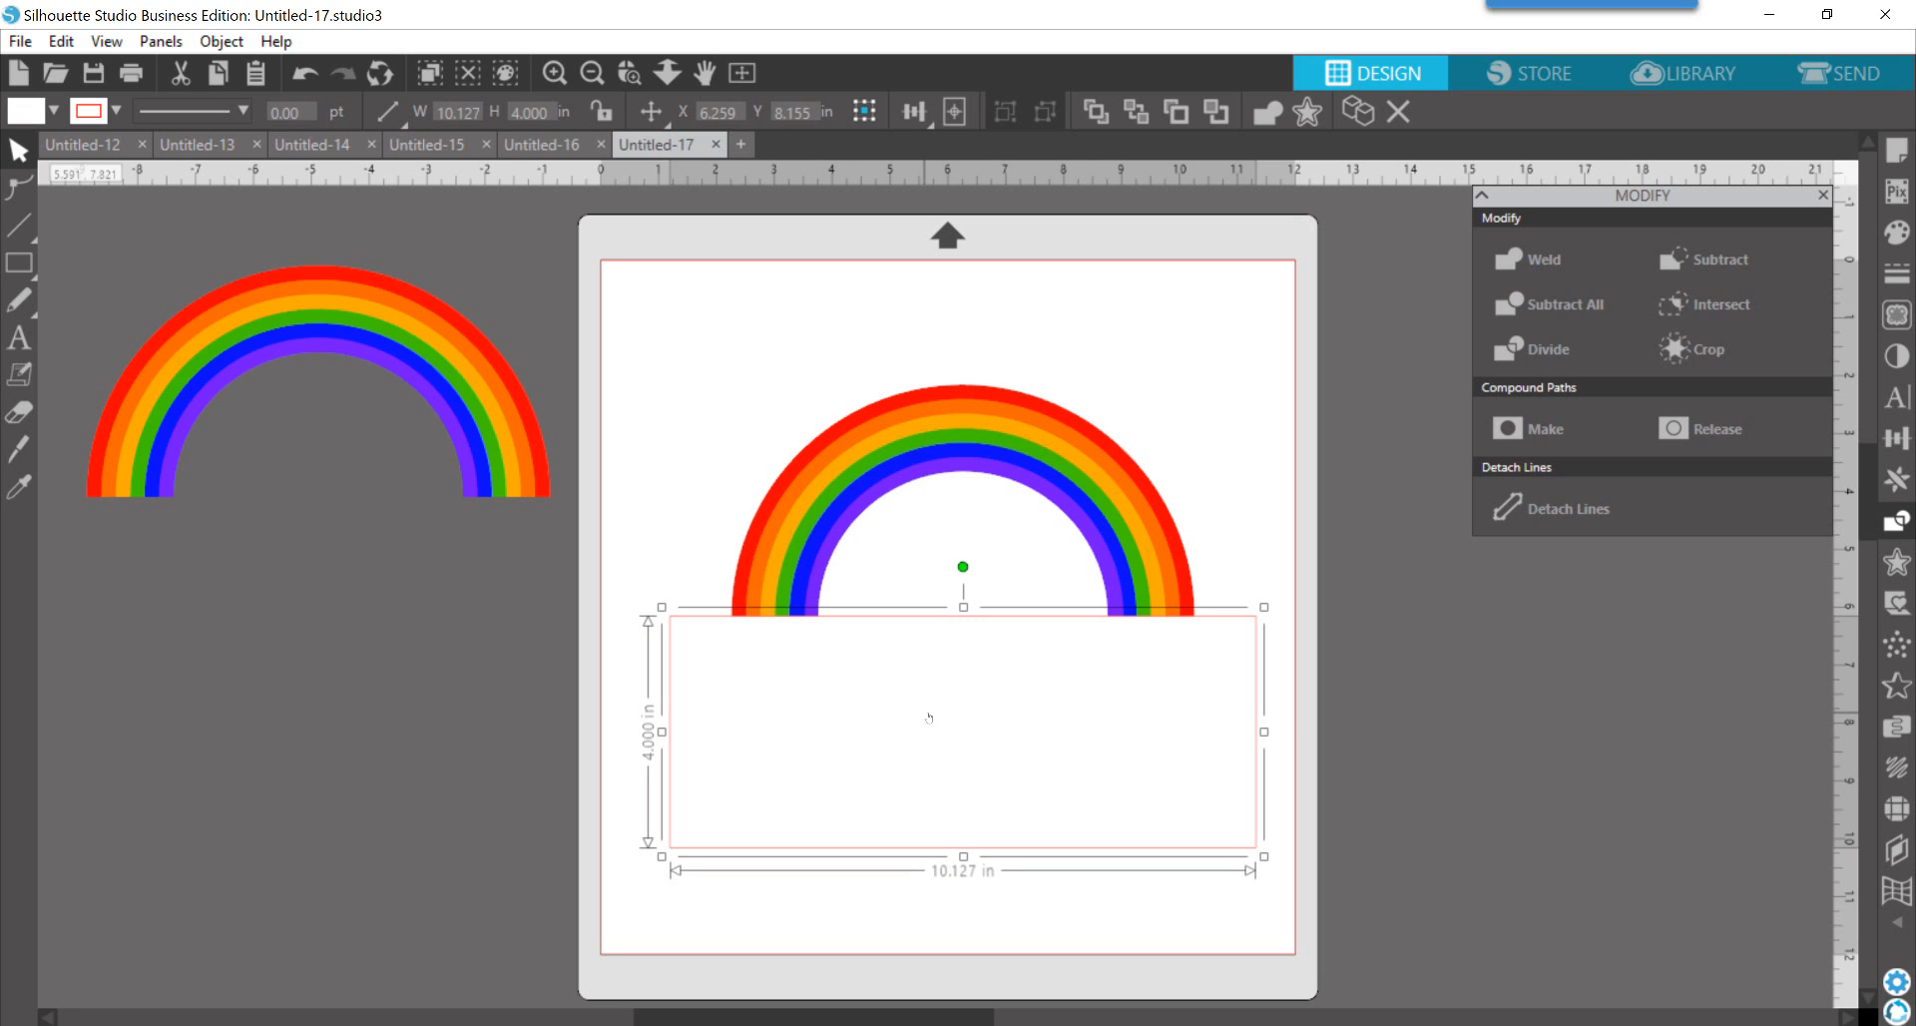
left_click(956, 546, "shift")
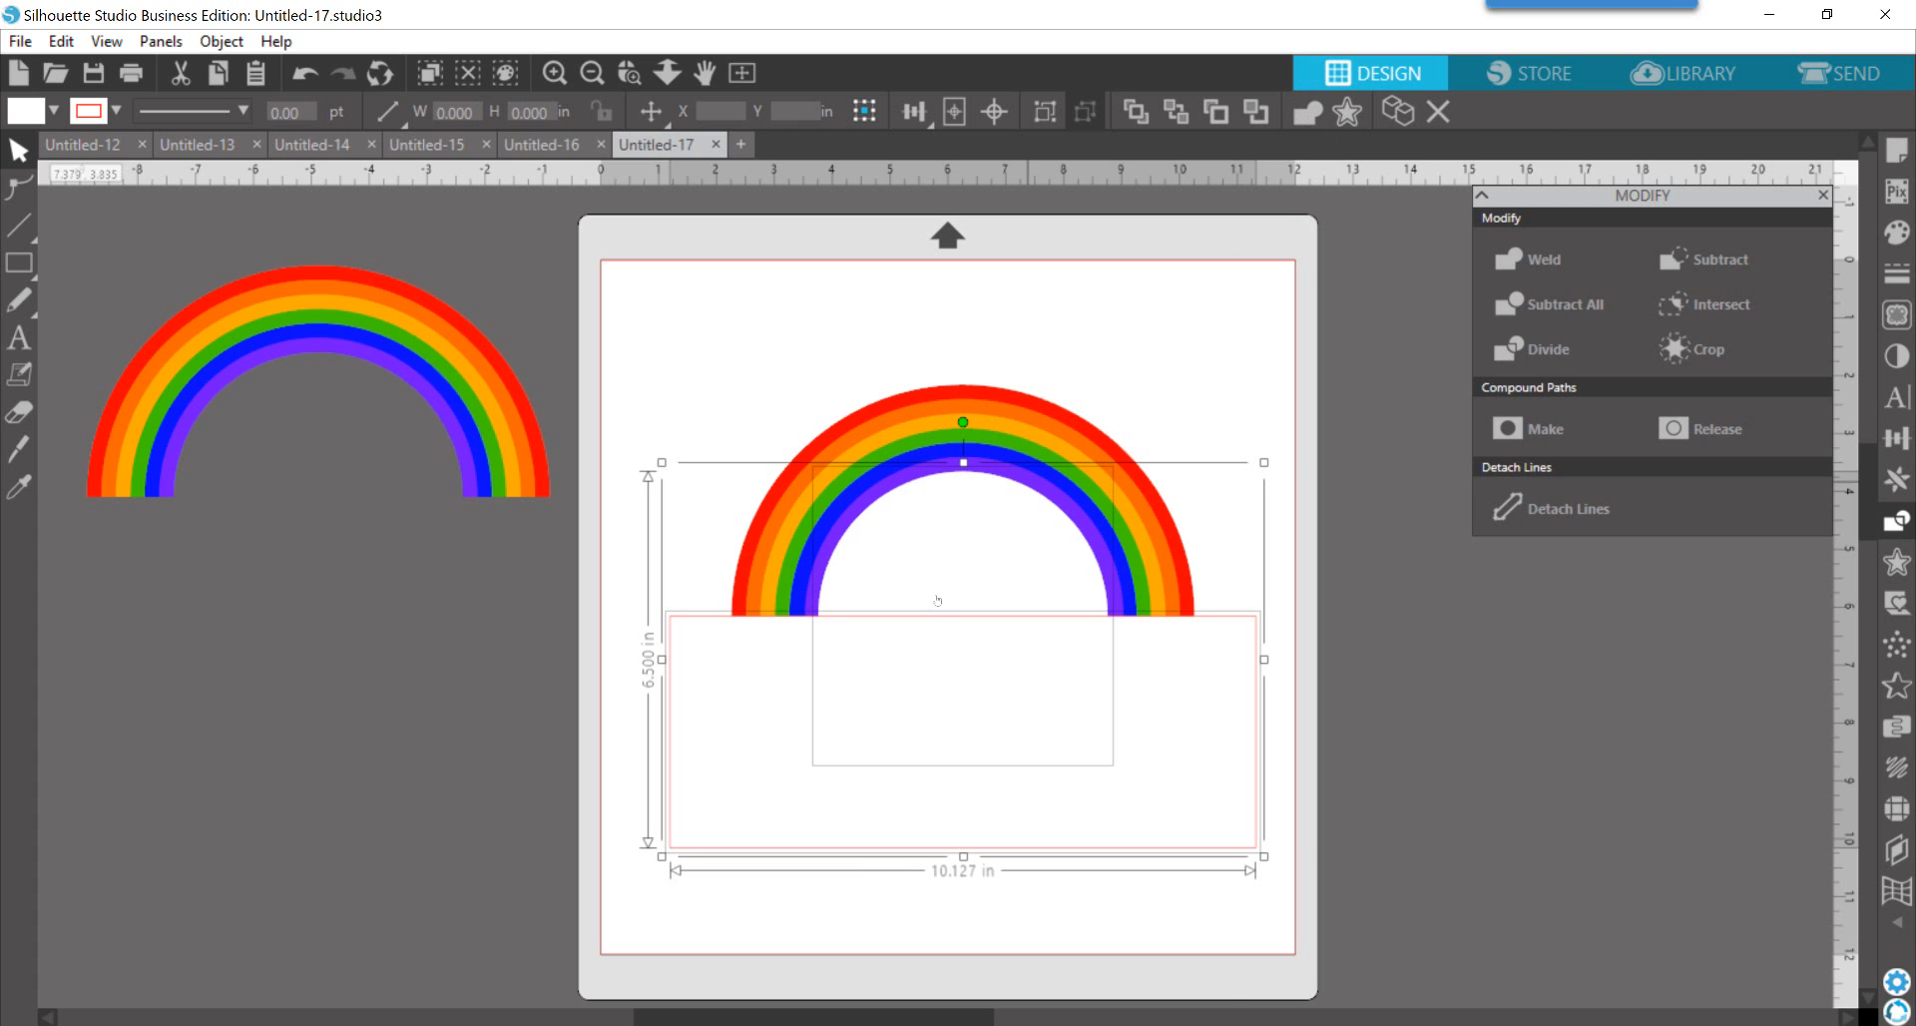
right_click(966, 587)
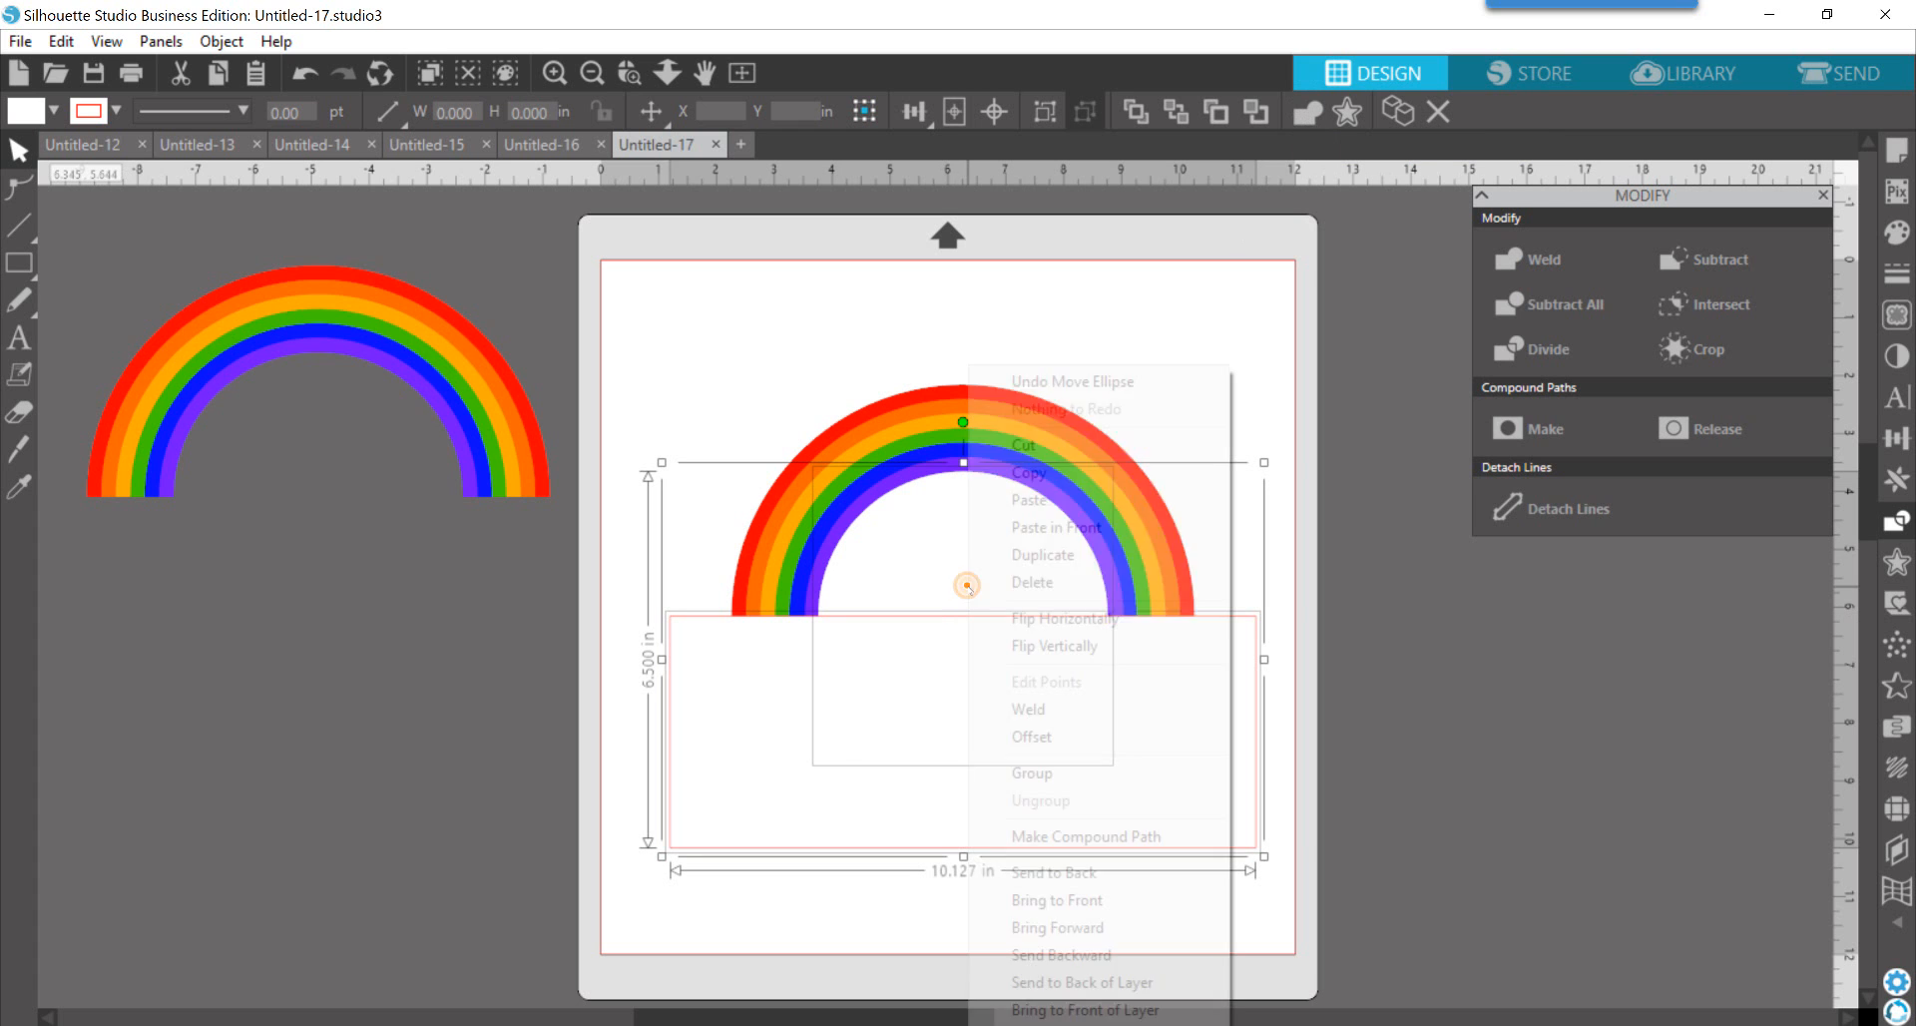
left_click(1030, 710)
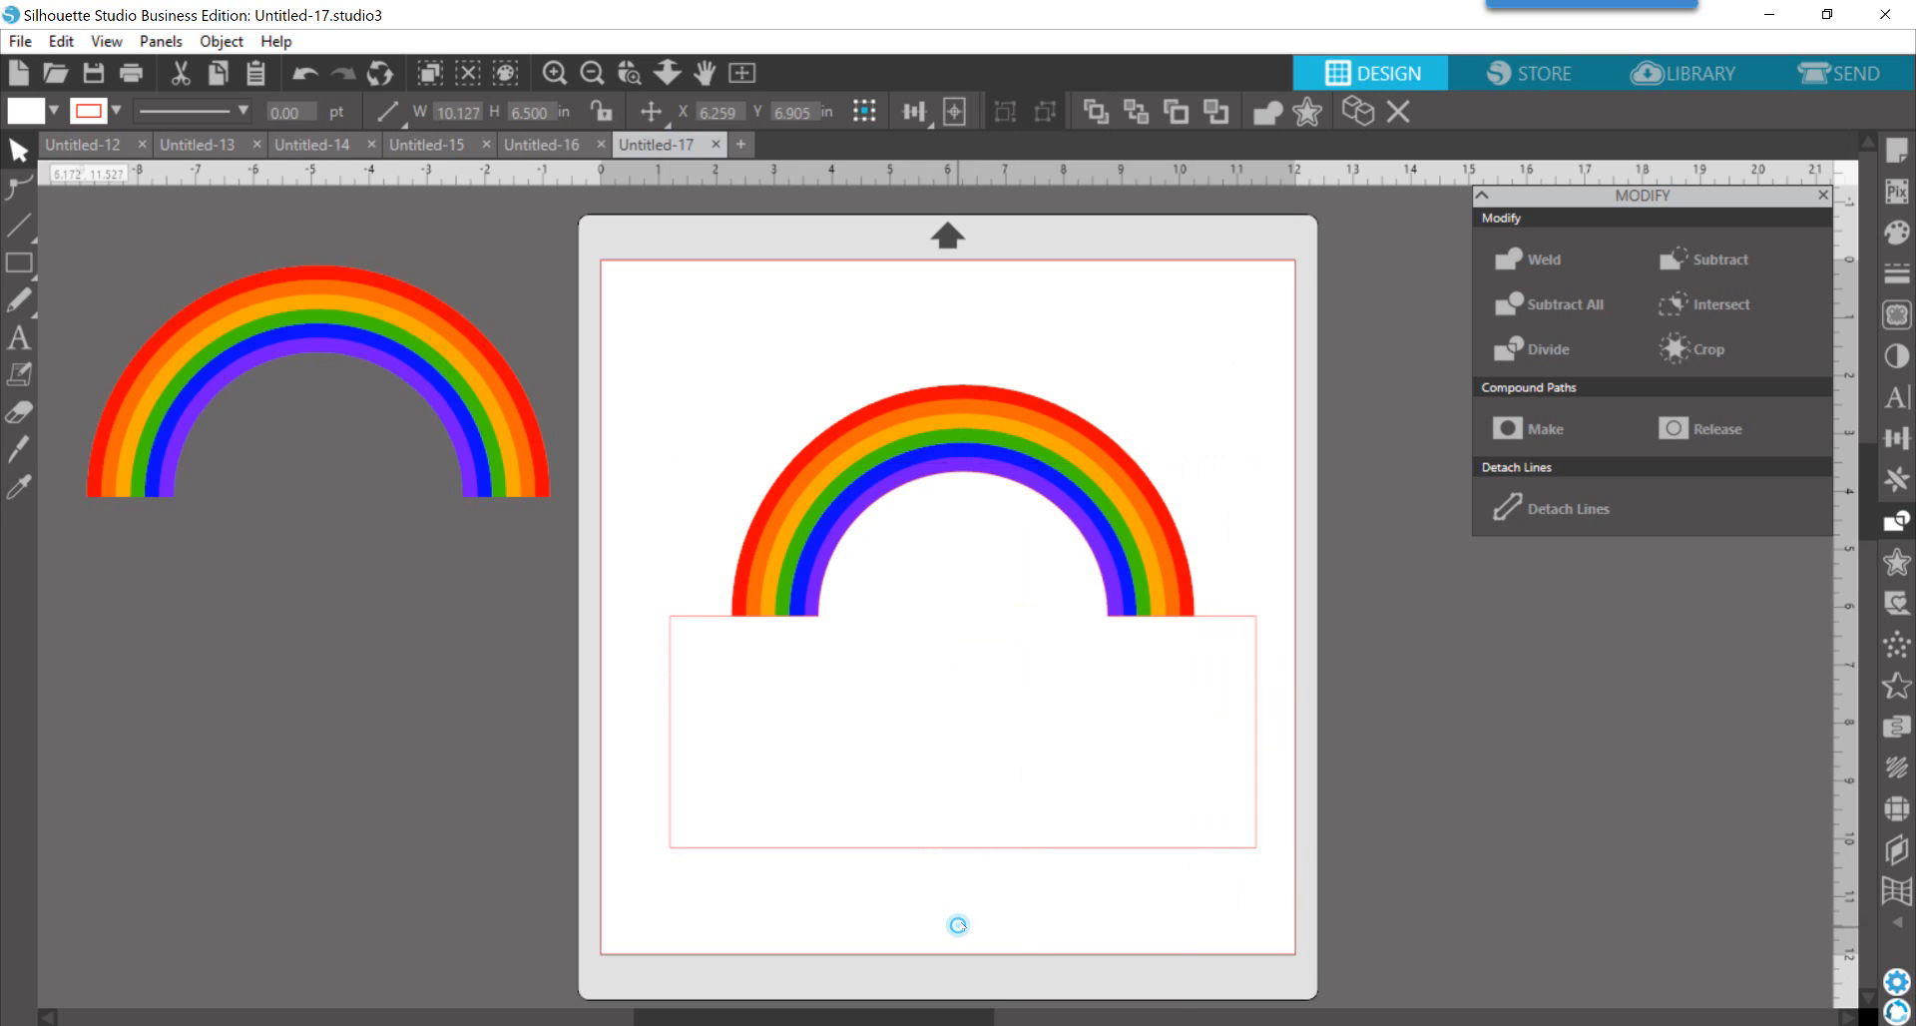
Step: Shift the welded white shape slightly downward over the rainbow and undo the move
left_click_drag(984, 590, 891, 632)
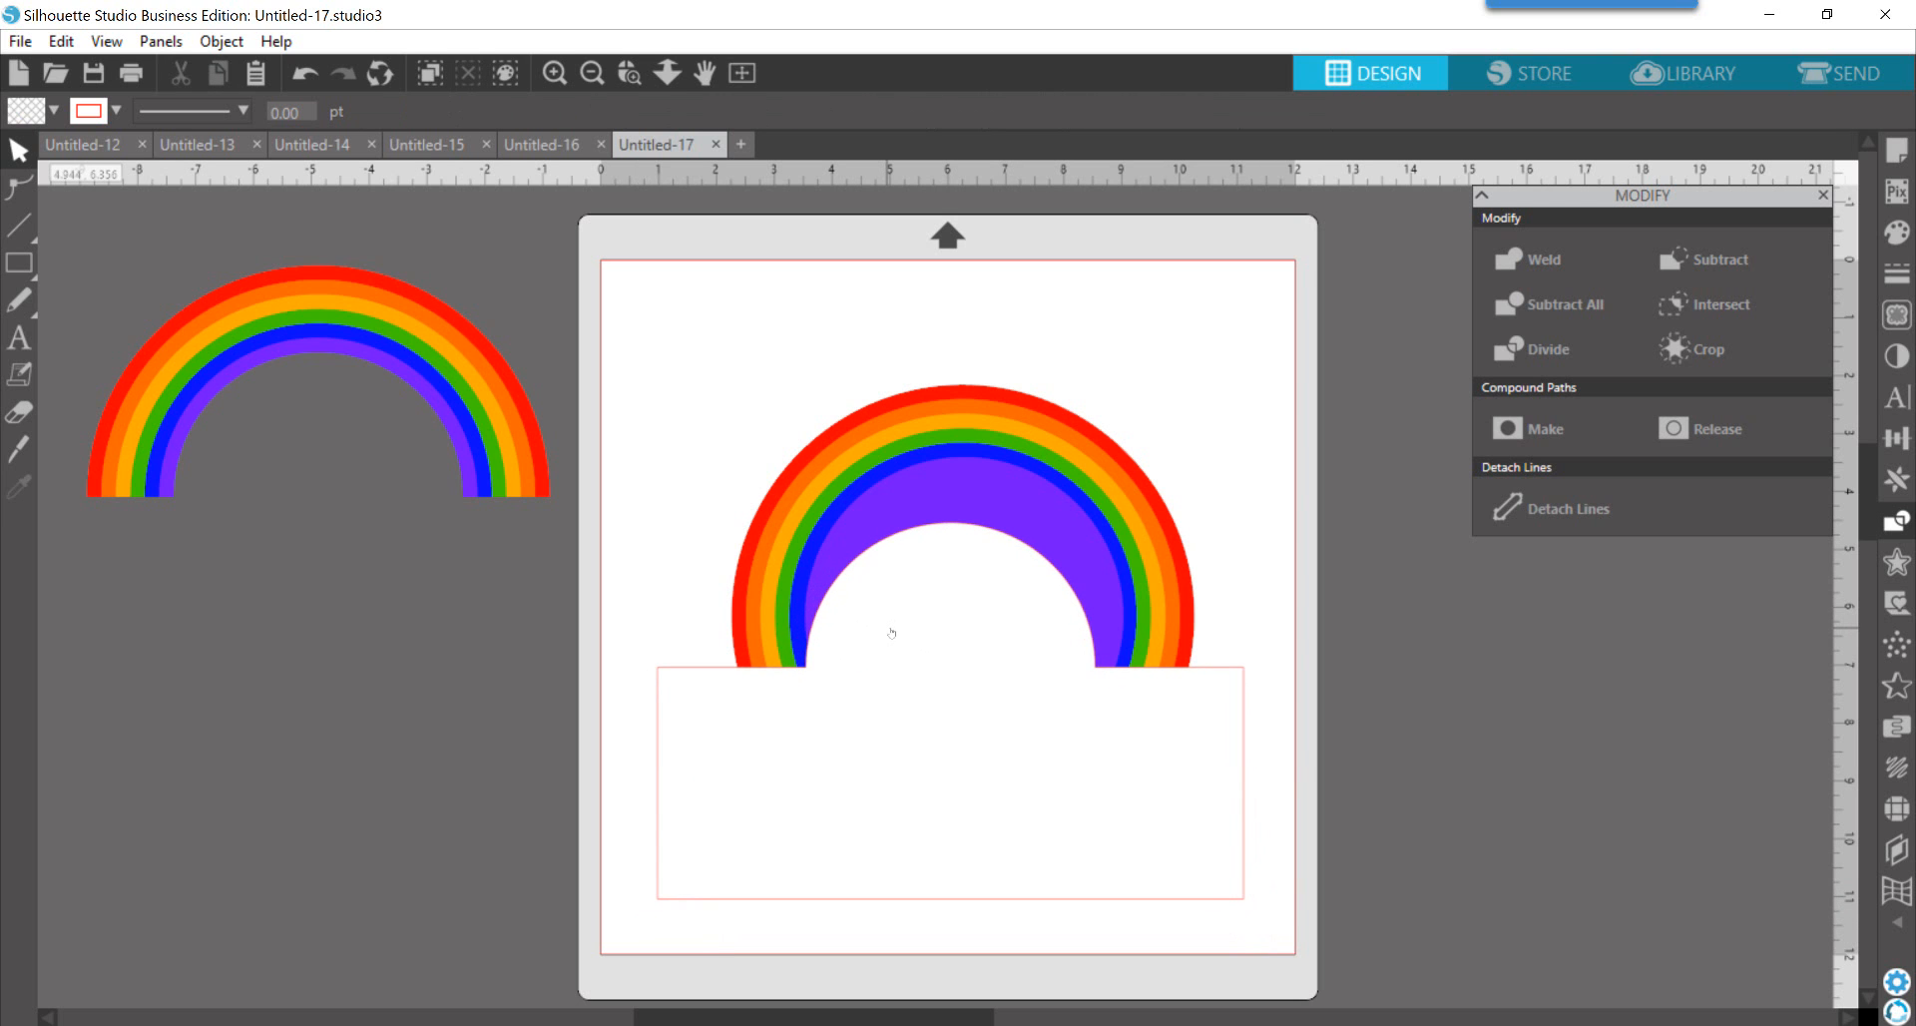
key("ctrl+z")
key("ctrl+y")
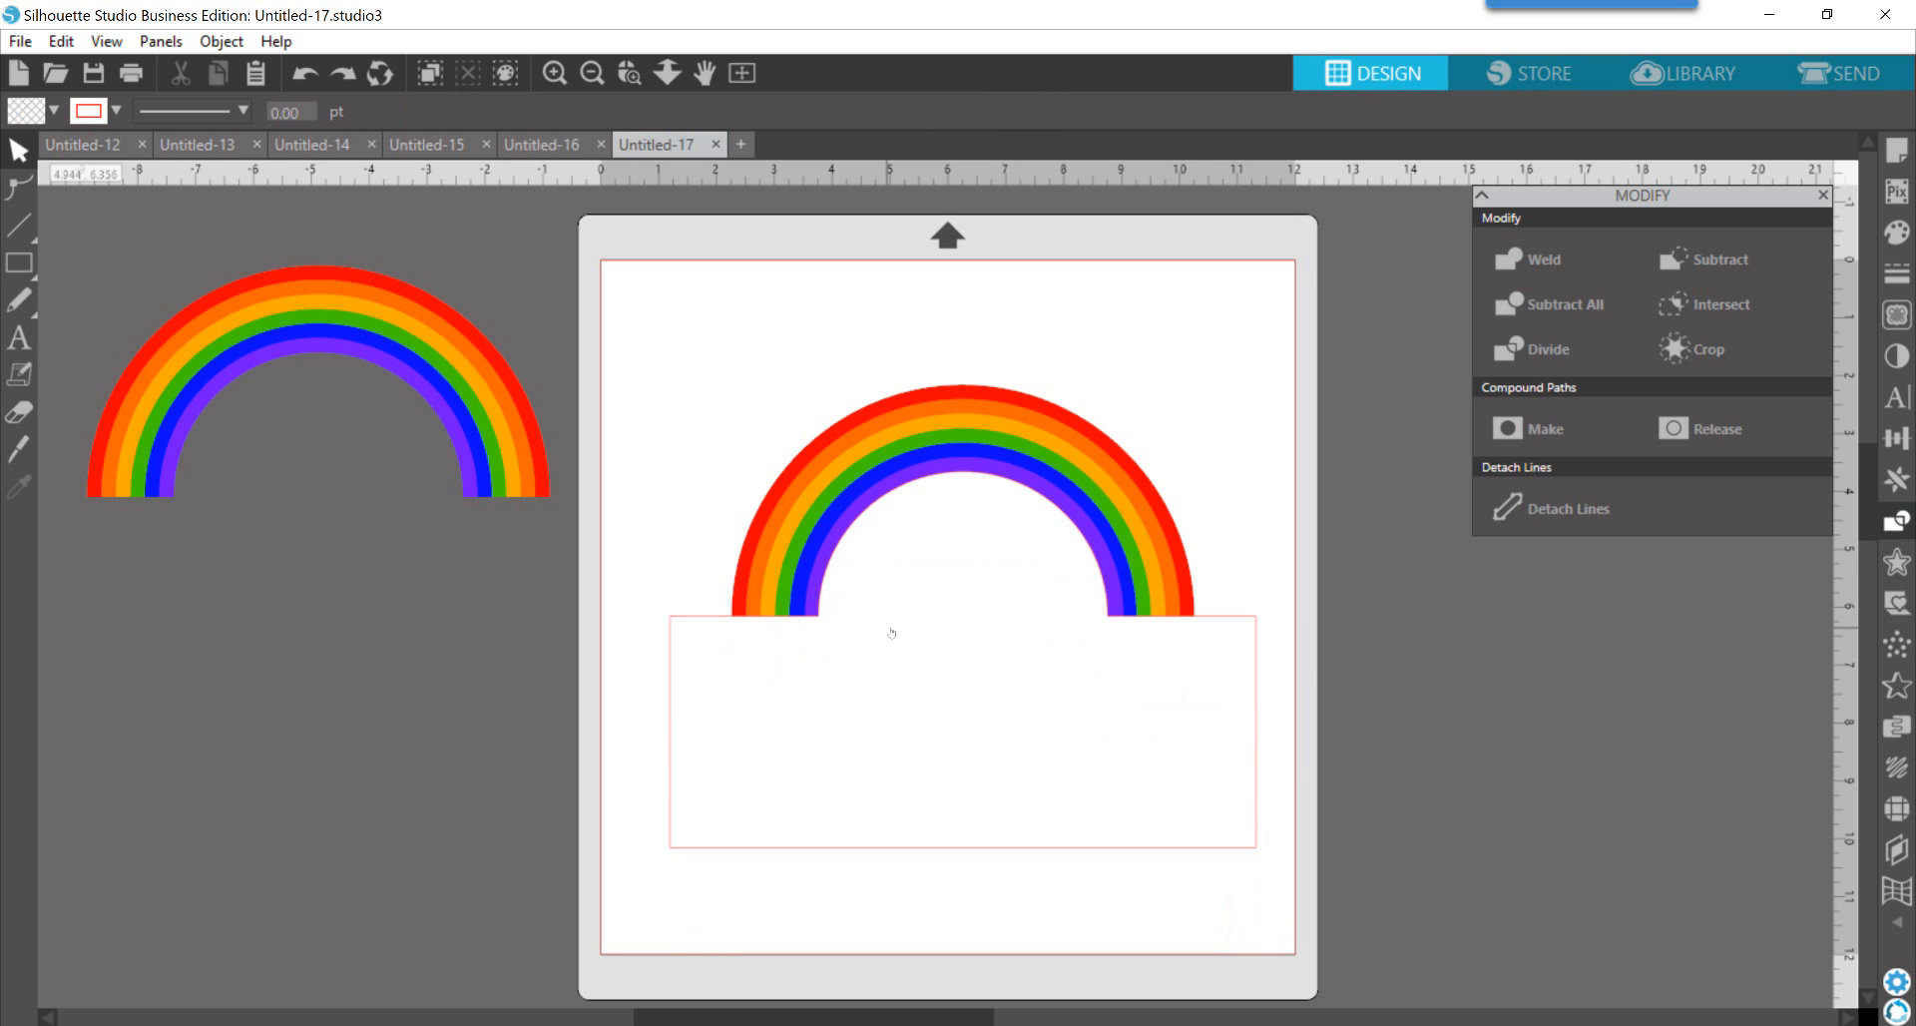
Step: Subtract the welded white shape from the colored circles to leave only the rainbow arch
left_click_drag(1141, 324, 940, 715)
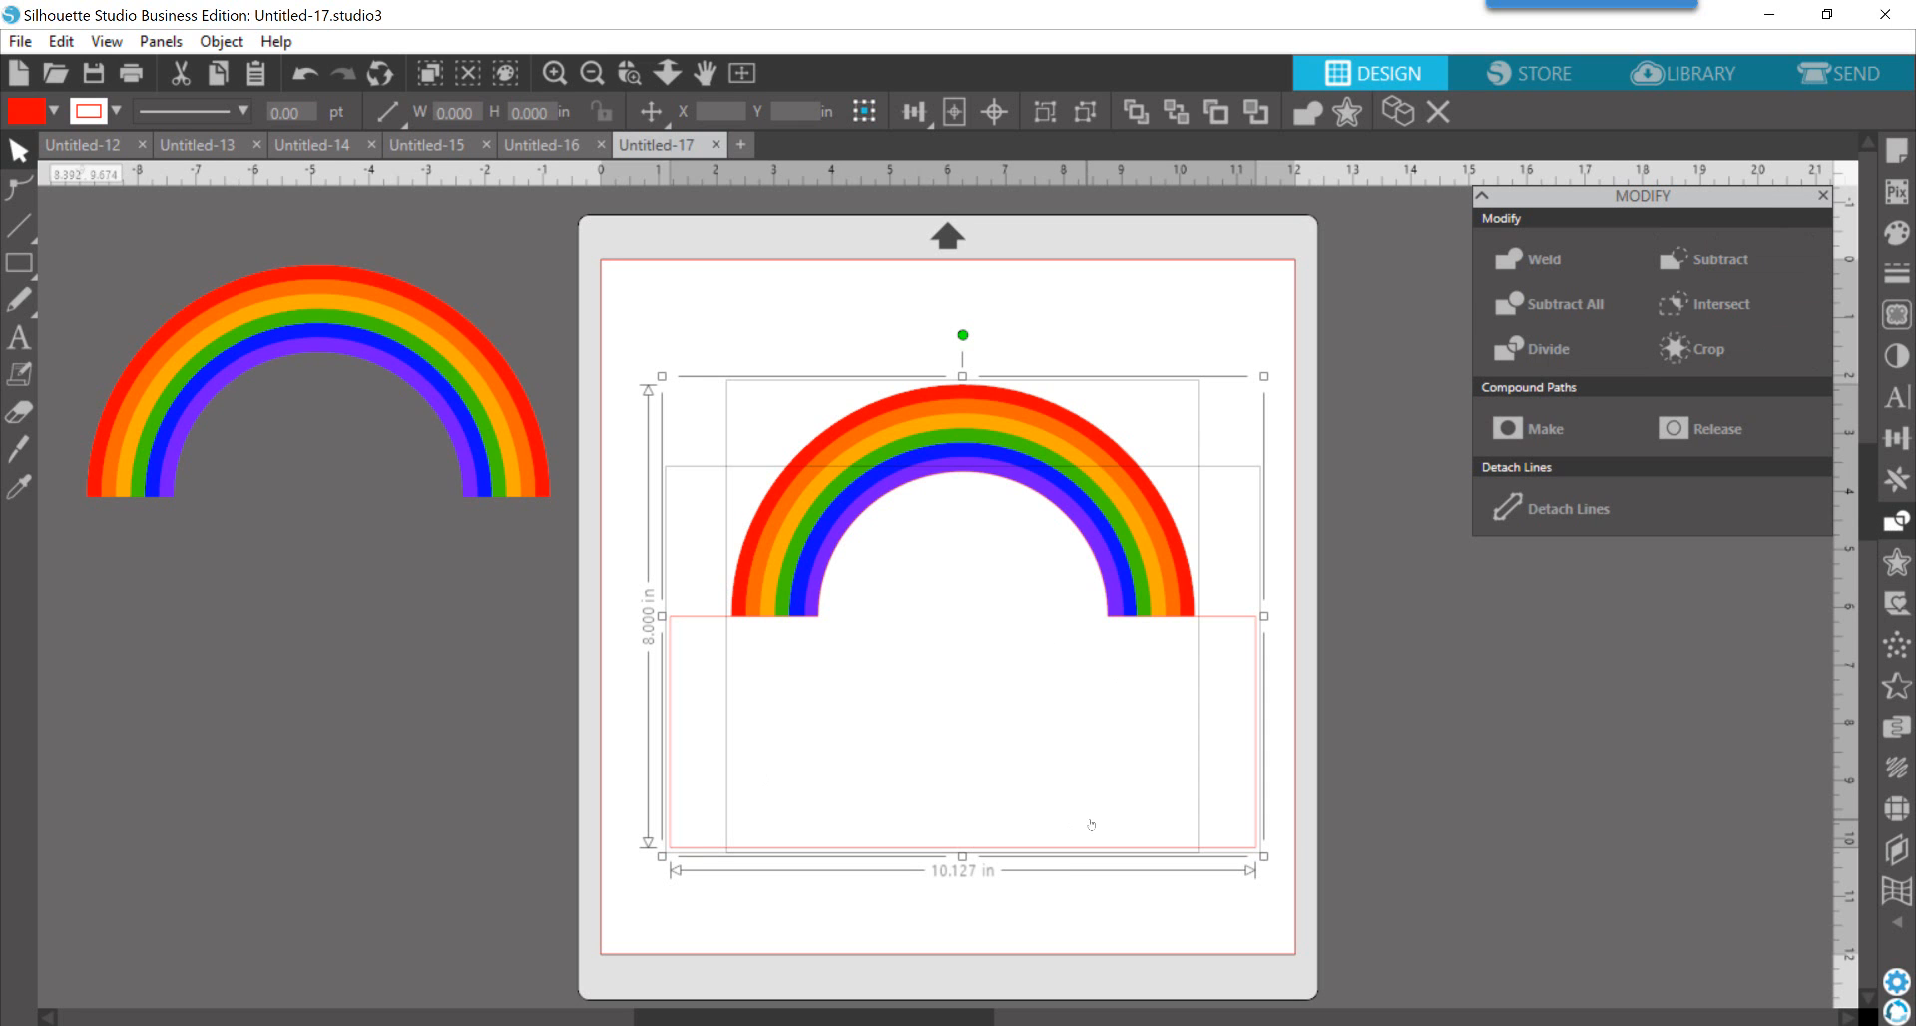
left_click(1719, 259)
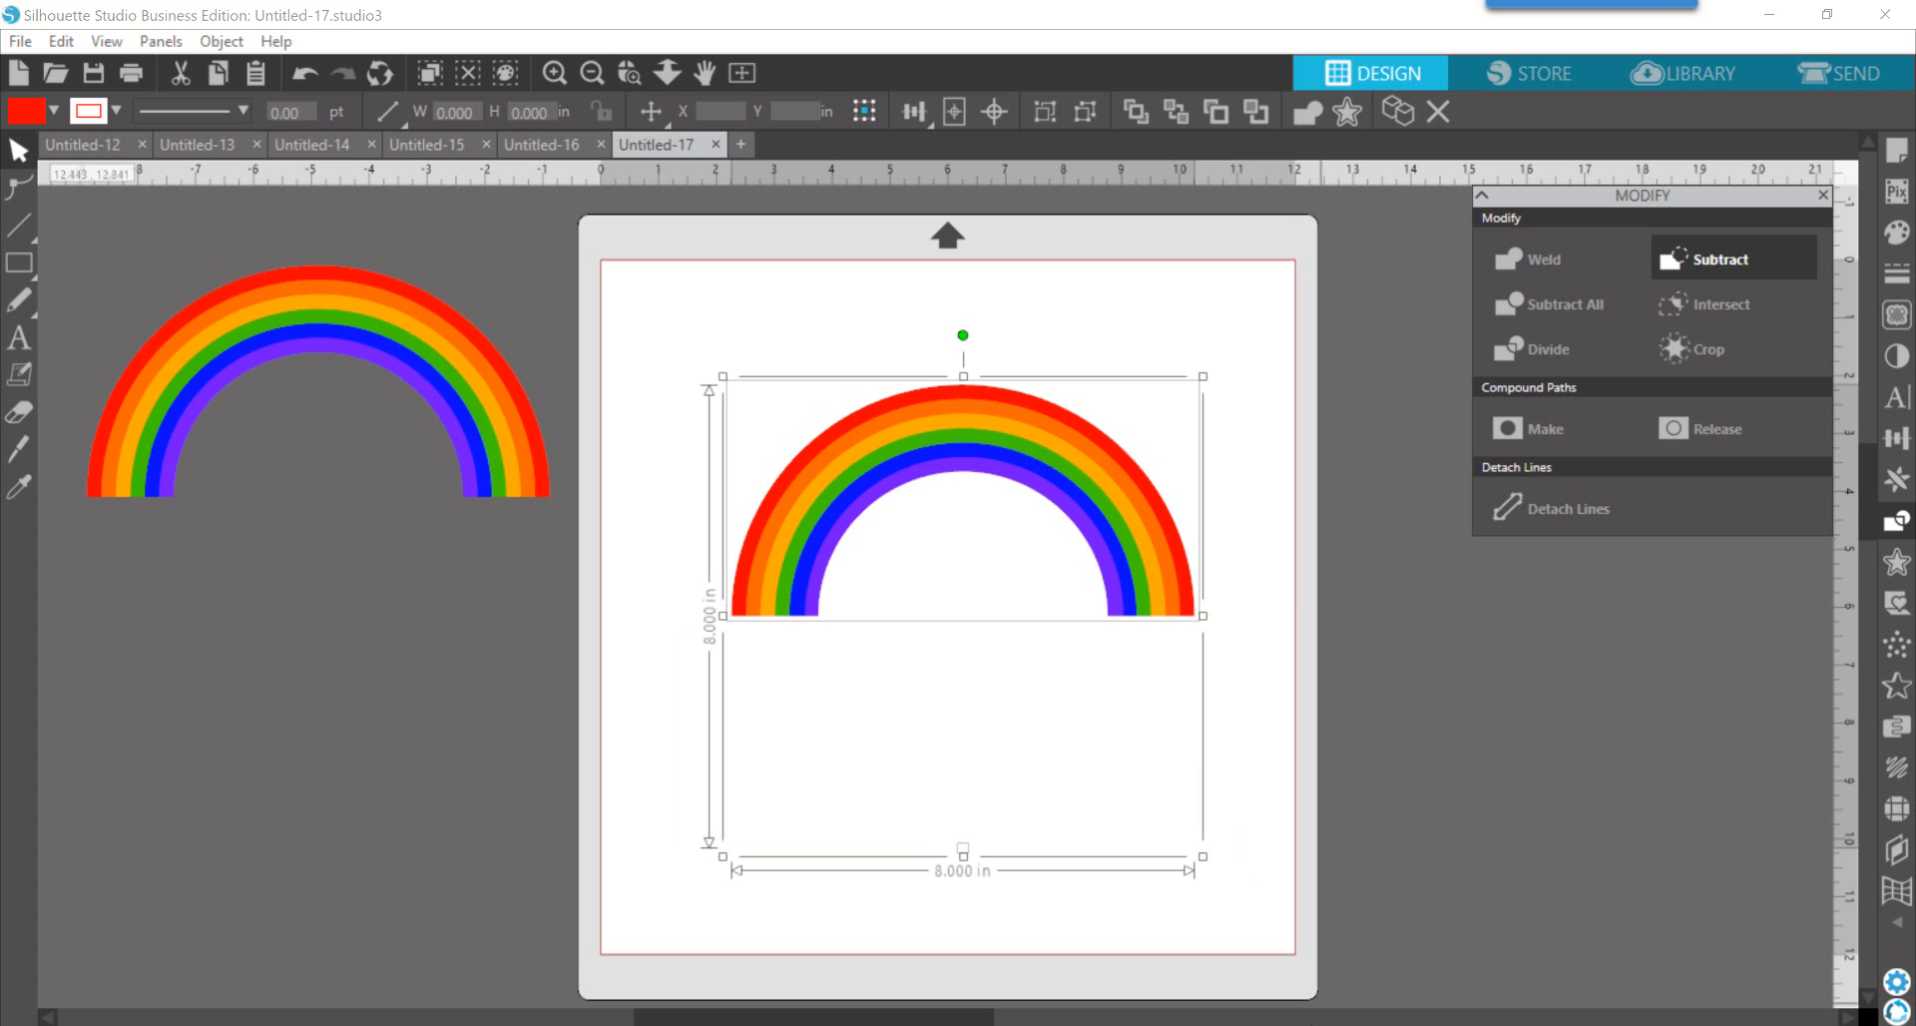
left_click(917, 725)
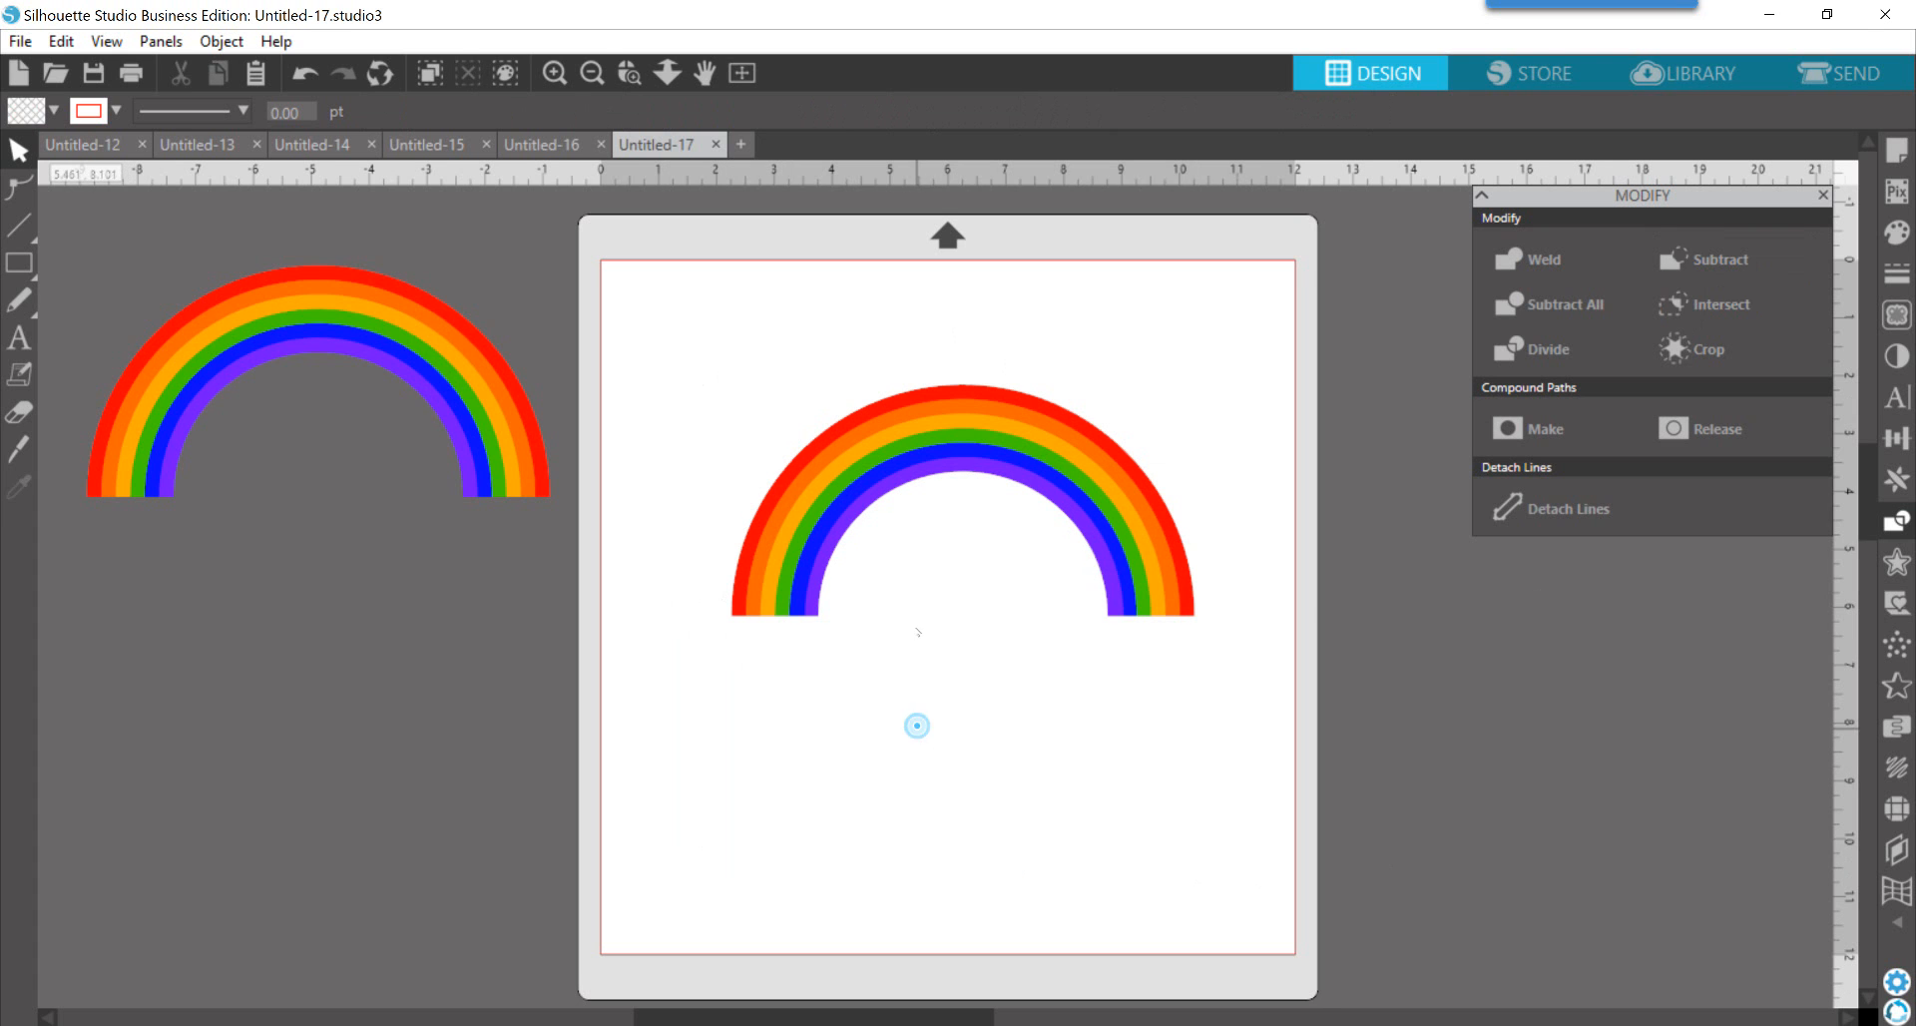
Step: Ungroup the rainbow and move the red arch up and to the left, away from the other colors
left_click(1060, 471)
right_click(1062, 471)
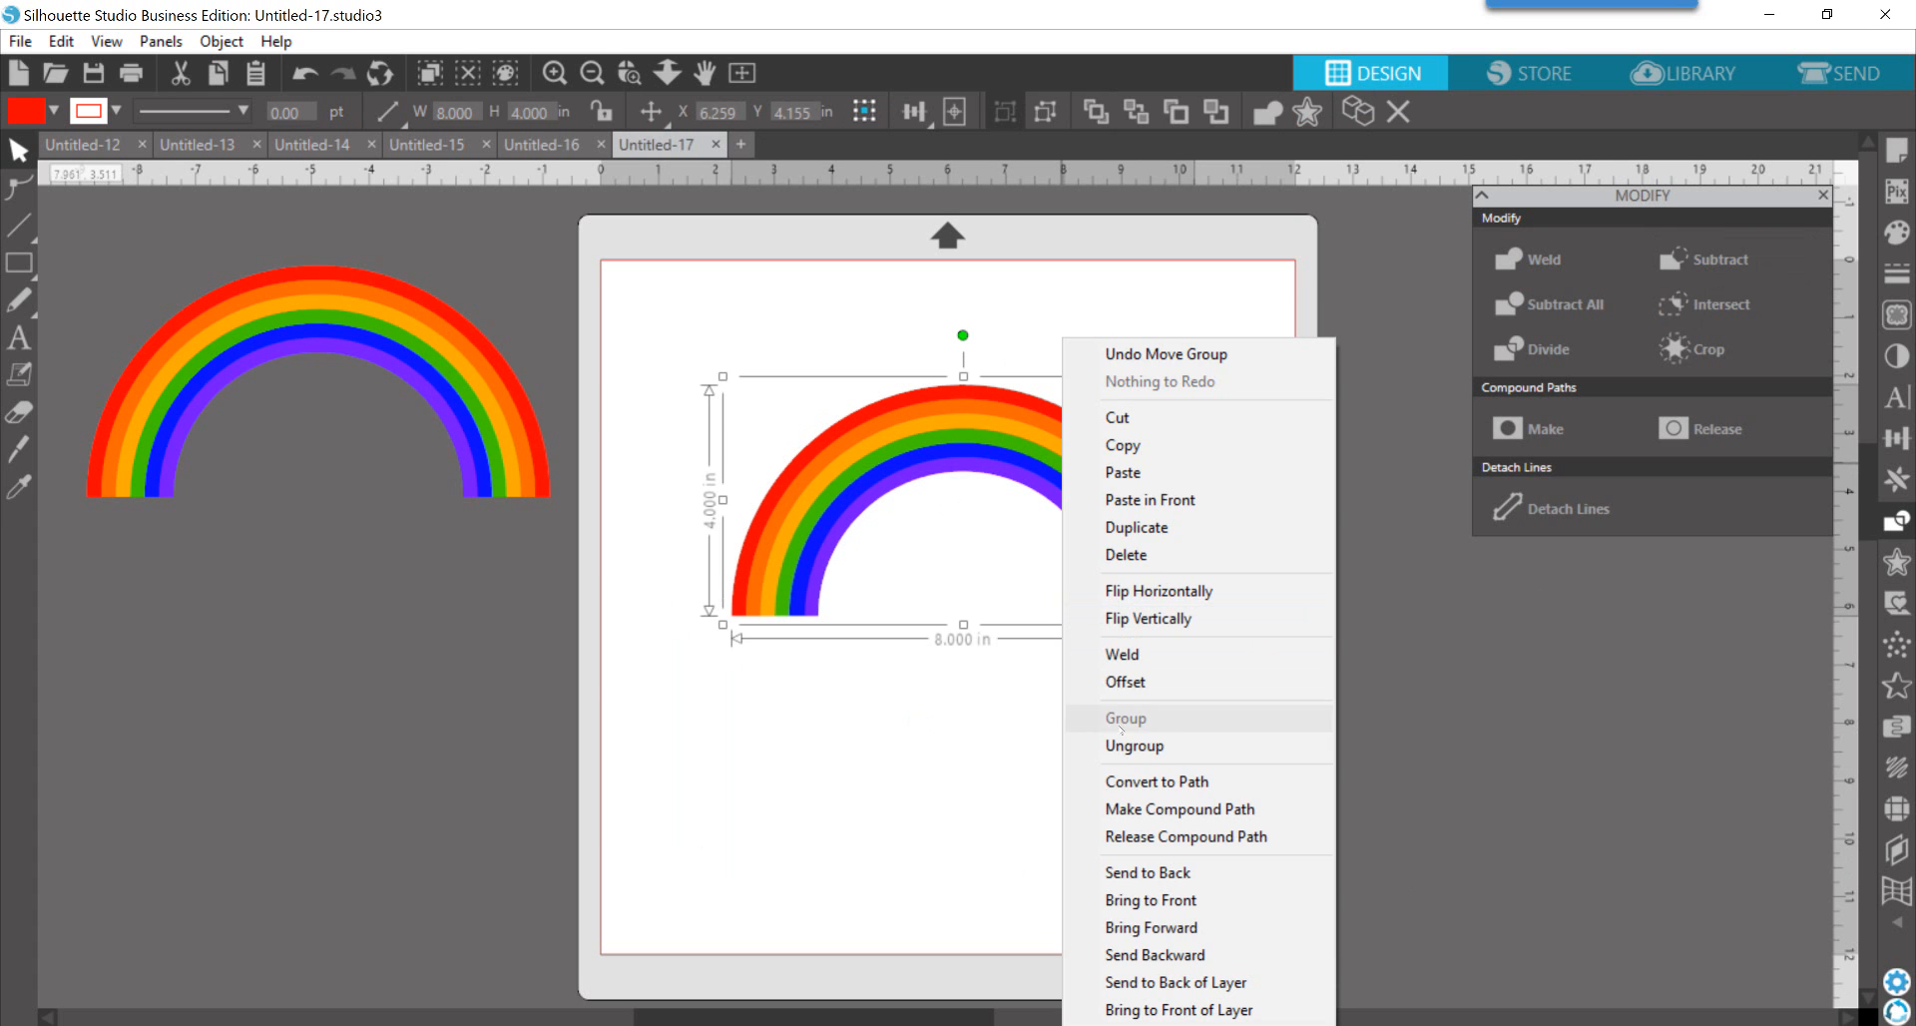
left_click(1127, 745)
left_click(928, 771)
left_click_drag(928, 480, 732, 406)
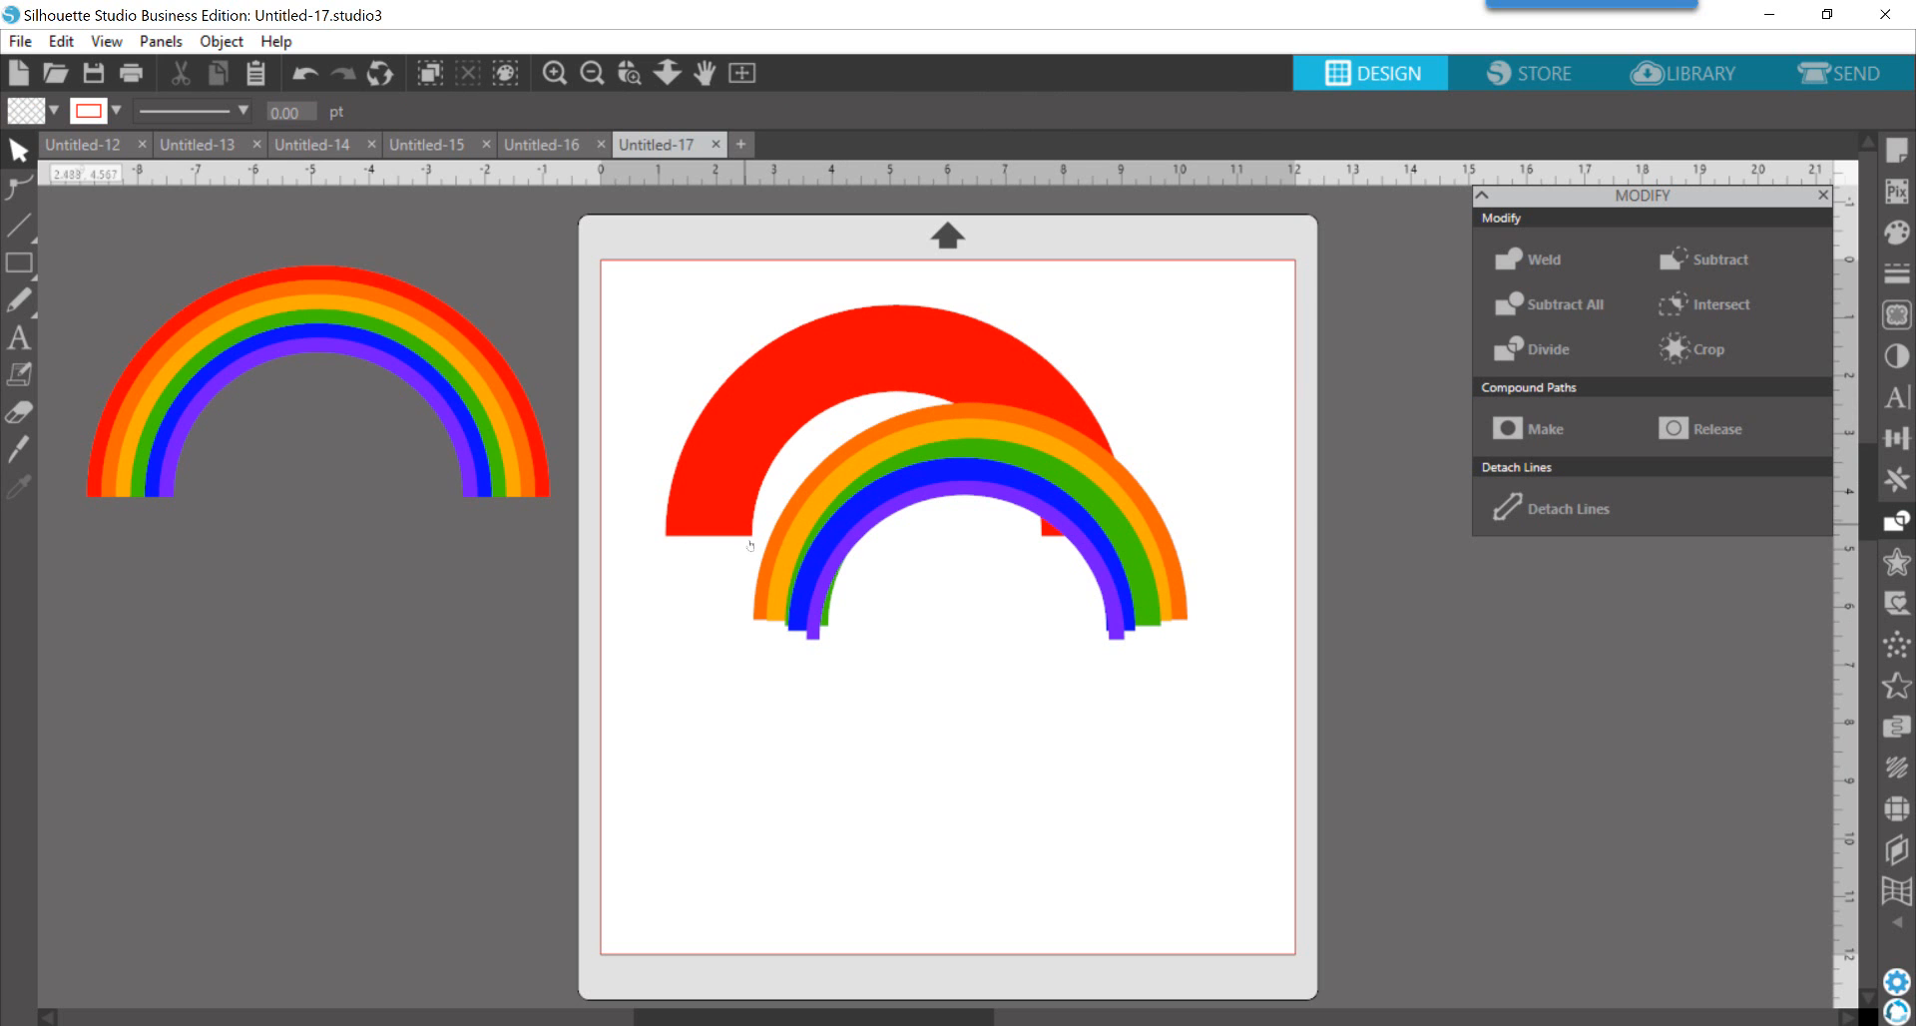
Step: Stack the dark orange arch on the red arch and the light orange arch on top, matching their inner openings and ends
left_click_drag(757, 610, 685, 532)
left_click_drag(685, 534, 684, 532)
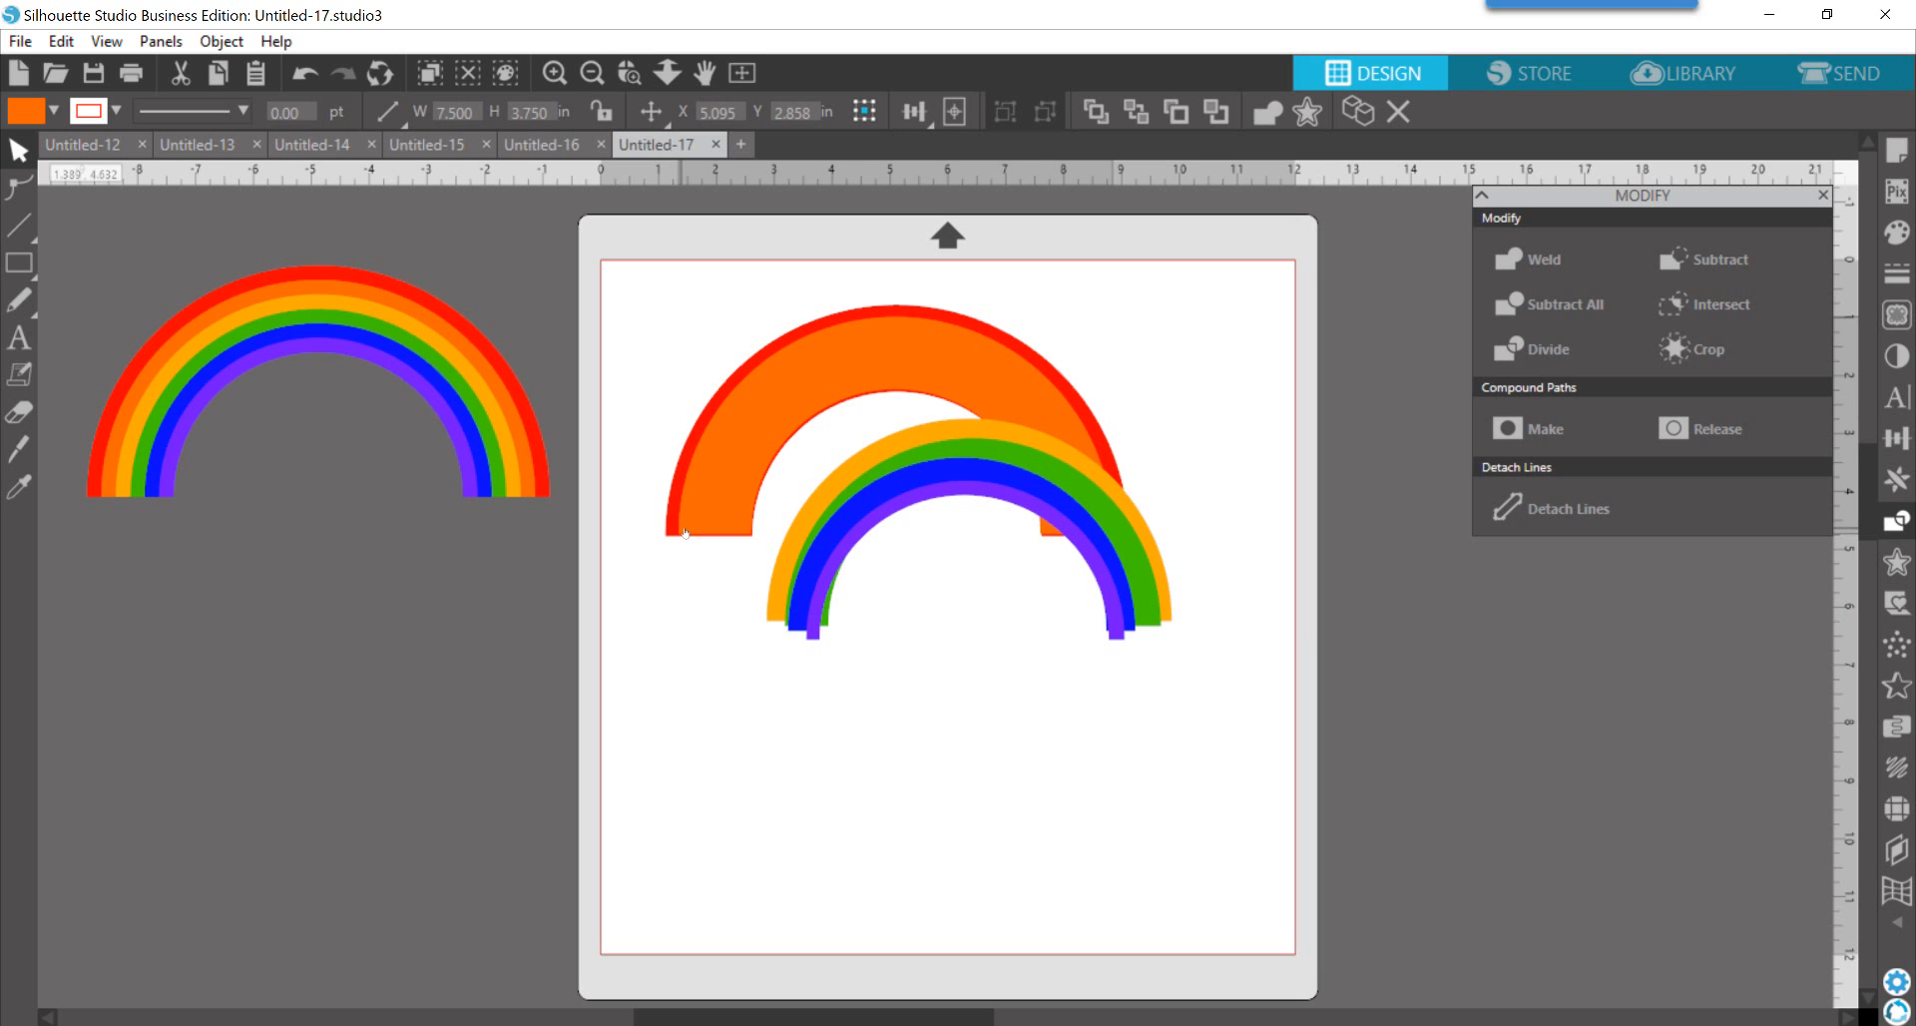
left_click(765, 603)
left_click_drag(737, 559, 704, 529)
left_click(778, 544)
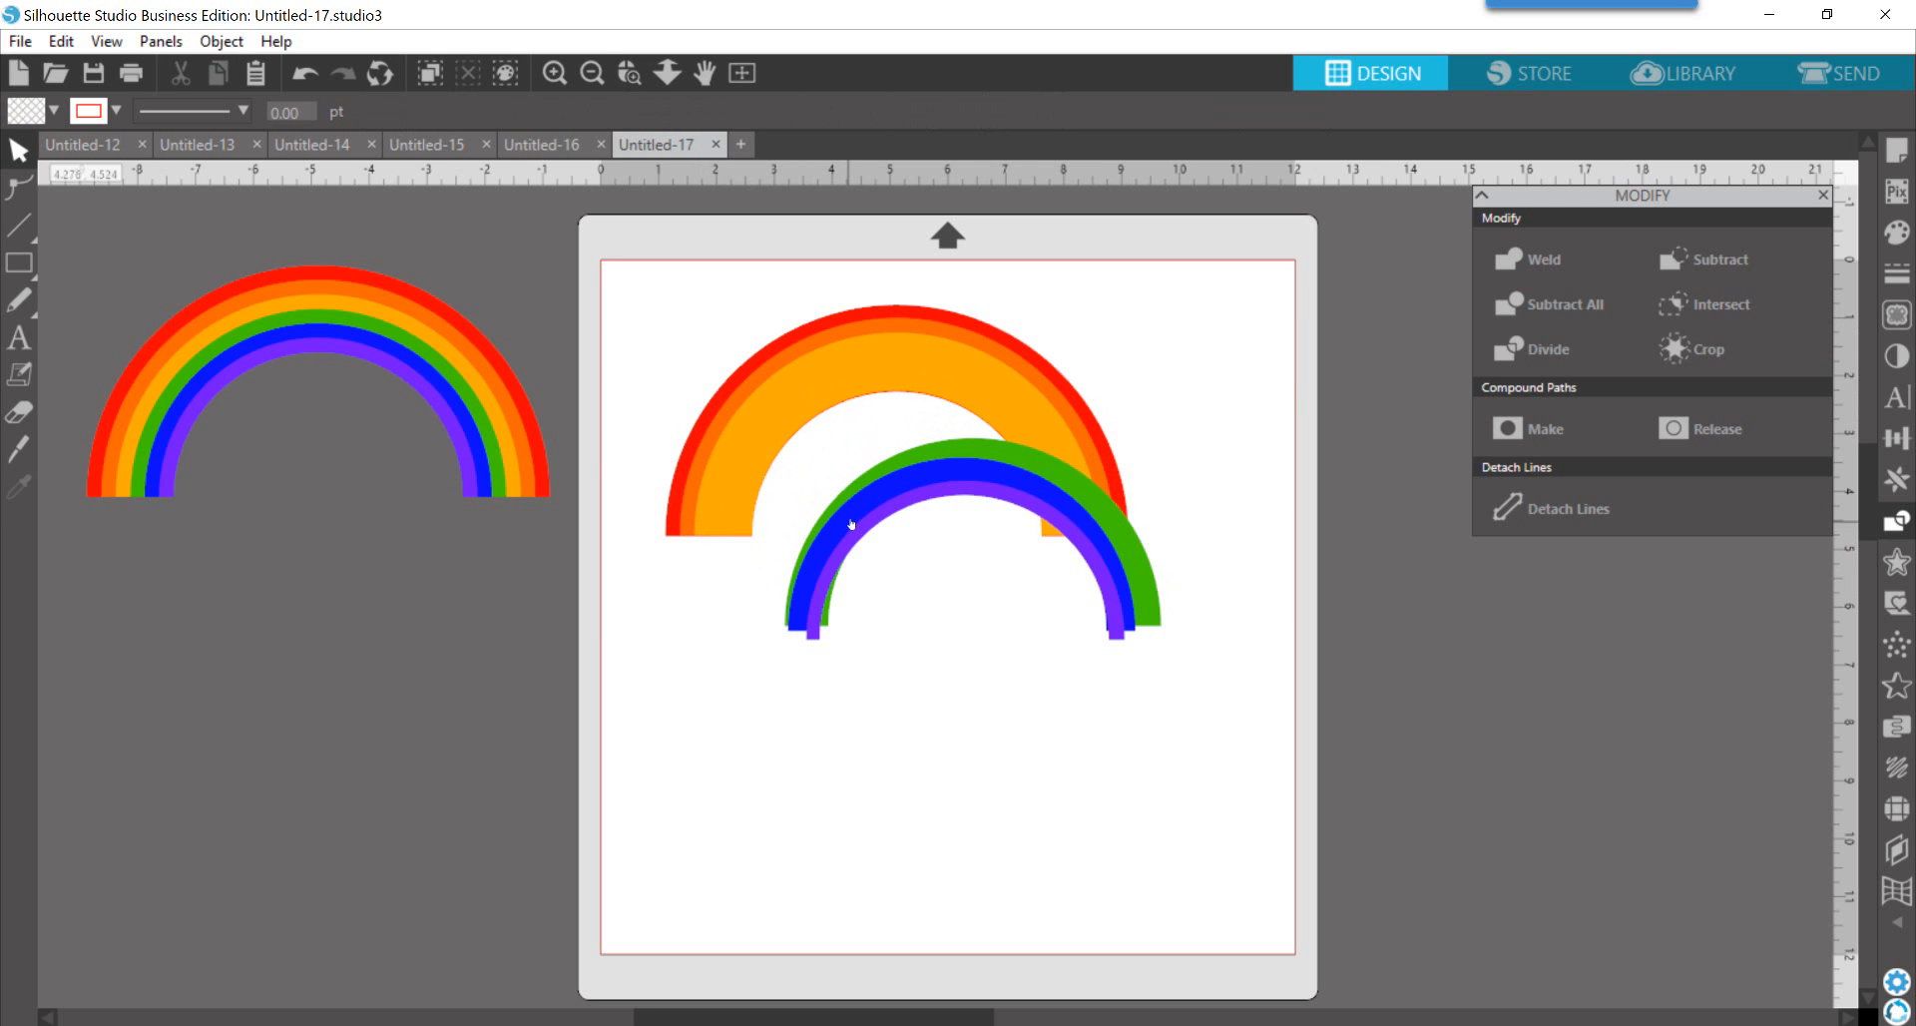
Step: Nudge the light orange arch slightly downward so its ends and inner edge line up with the arches beneath
scroll(823, 511, "up", 5)
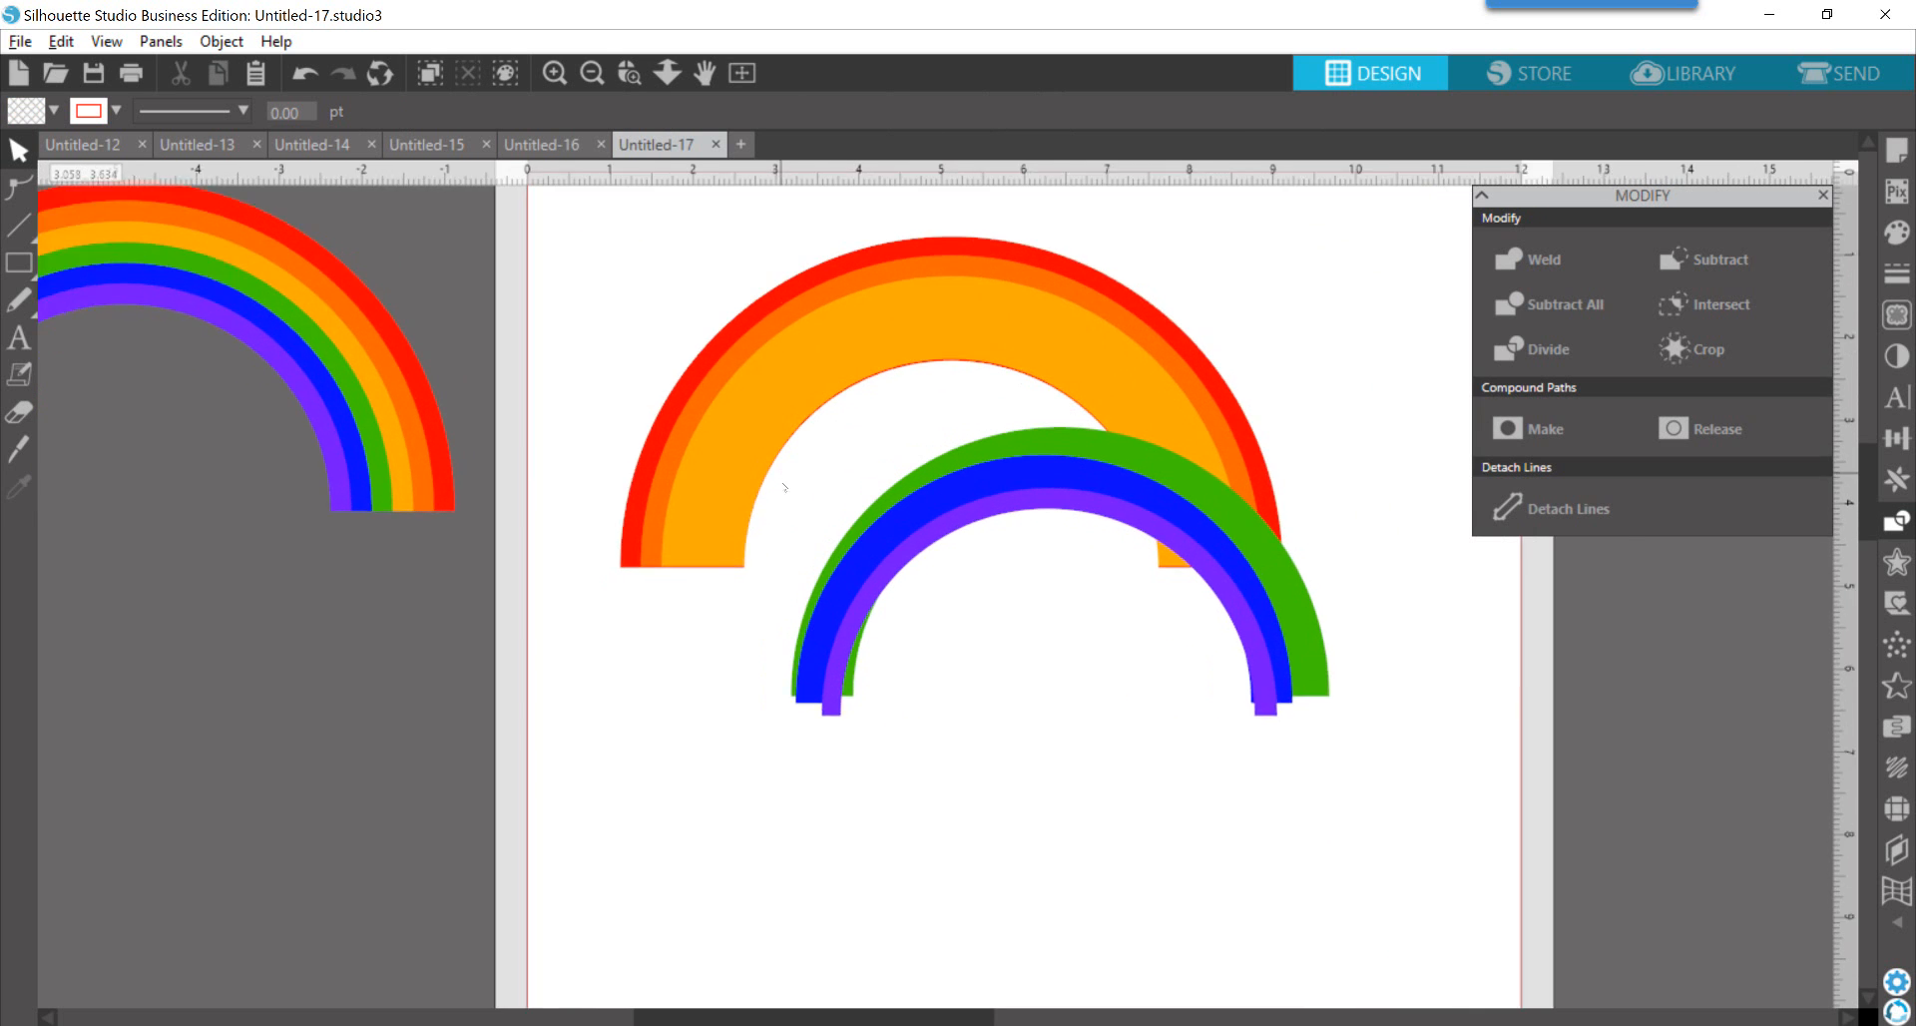
scroll(779, 506, "up", 1)
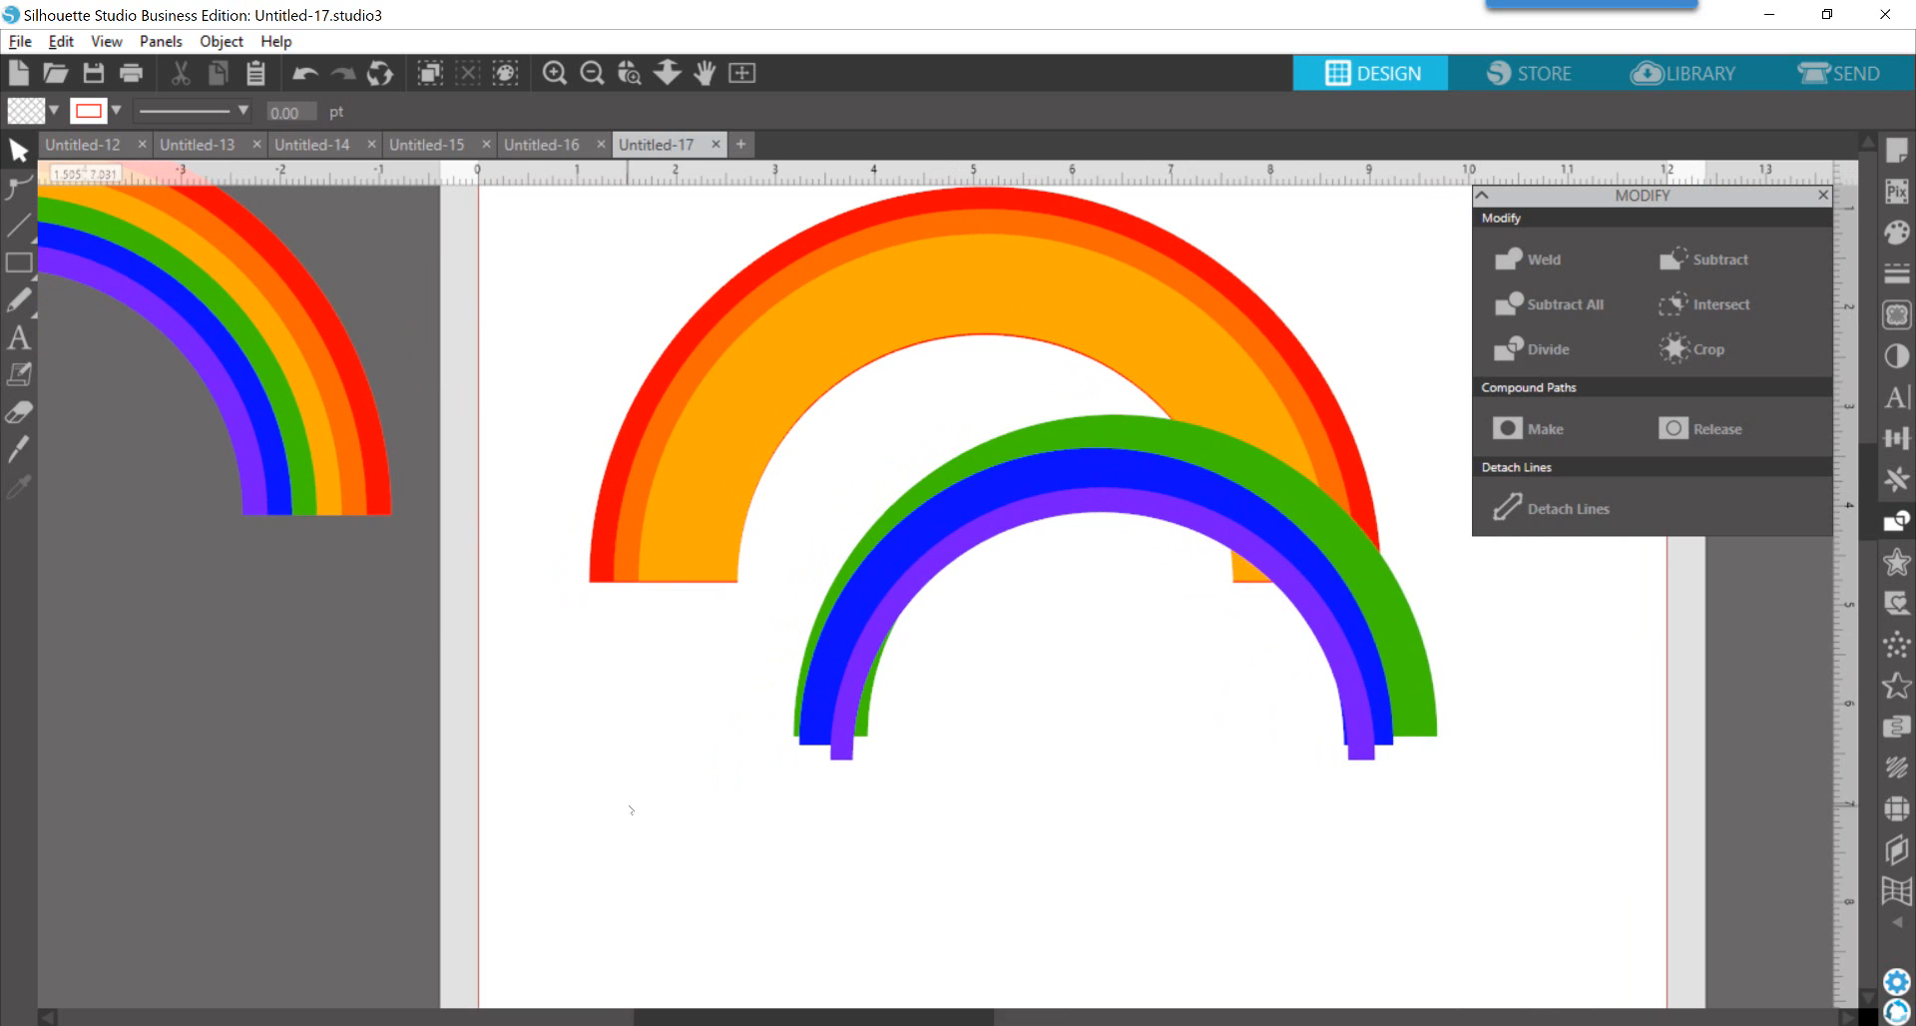
left_click(682, 549)
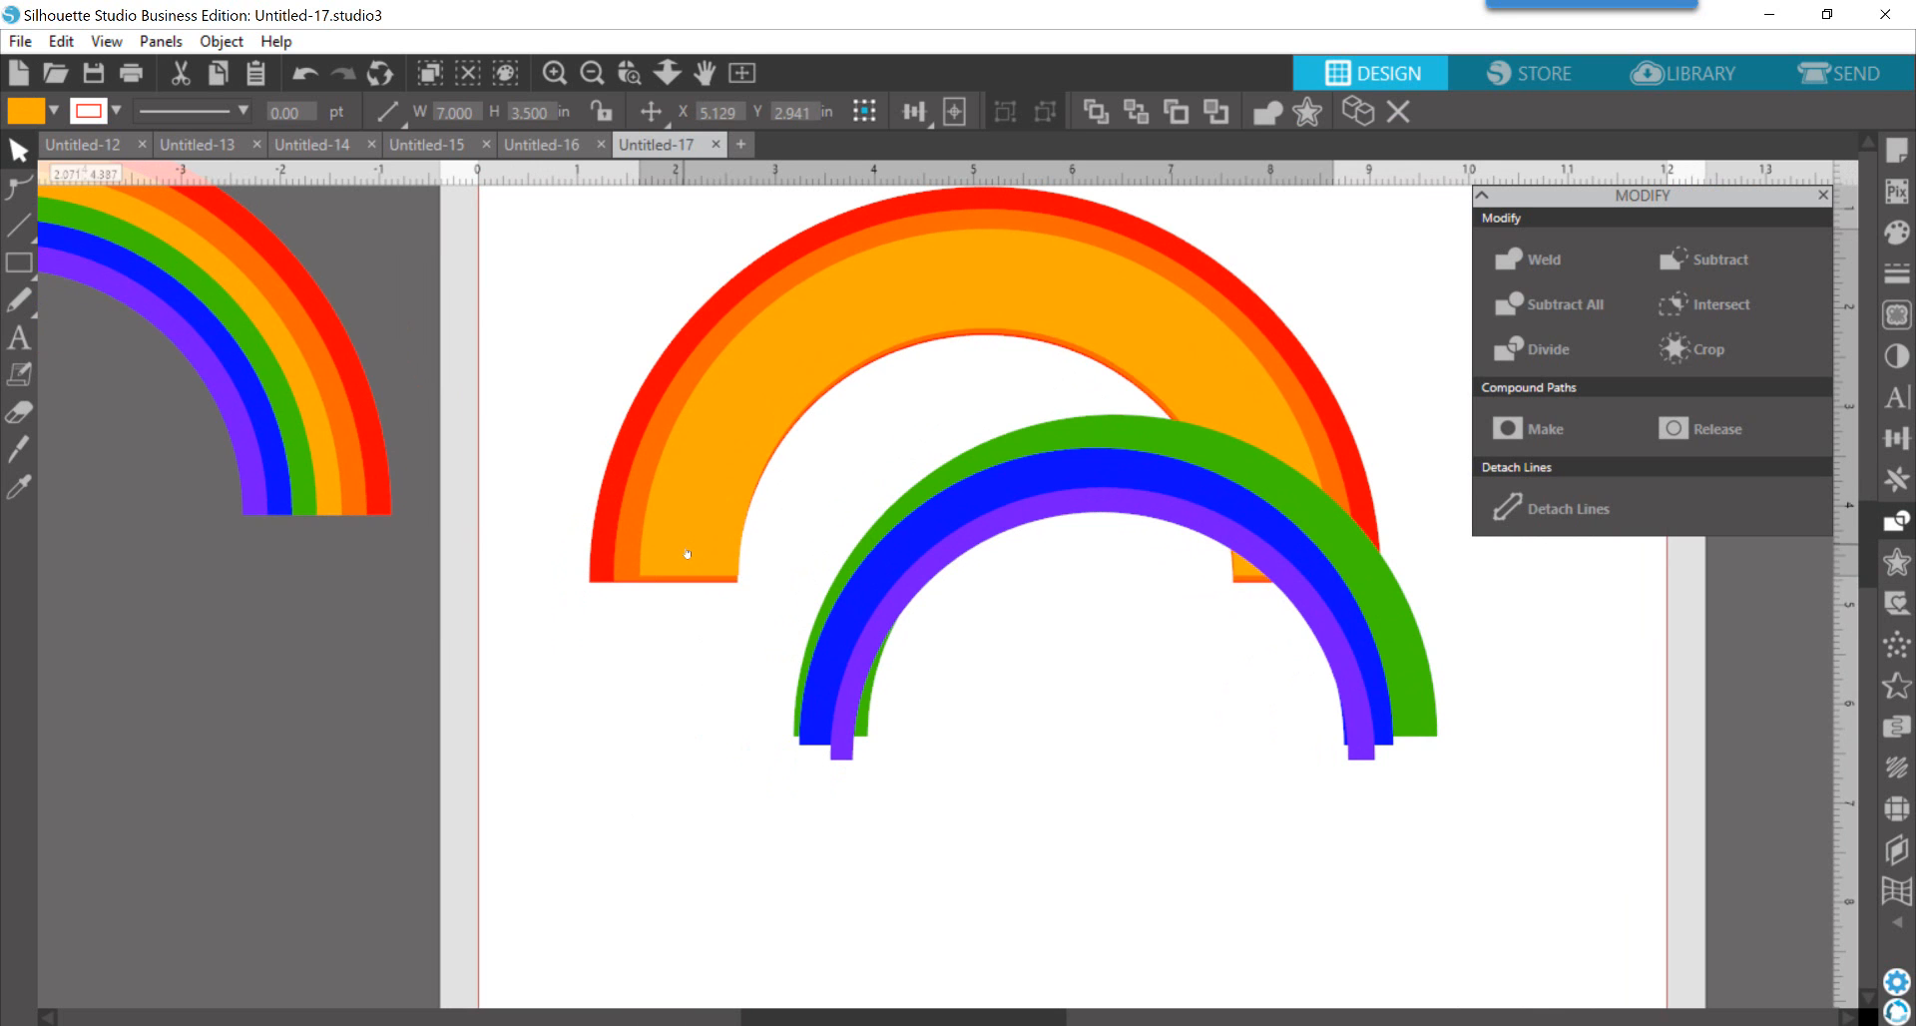
key("Down")
key("Escape")
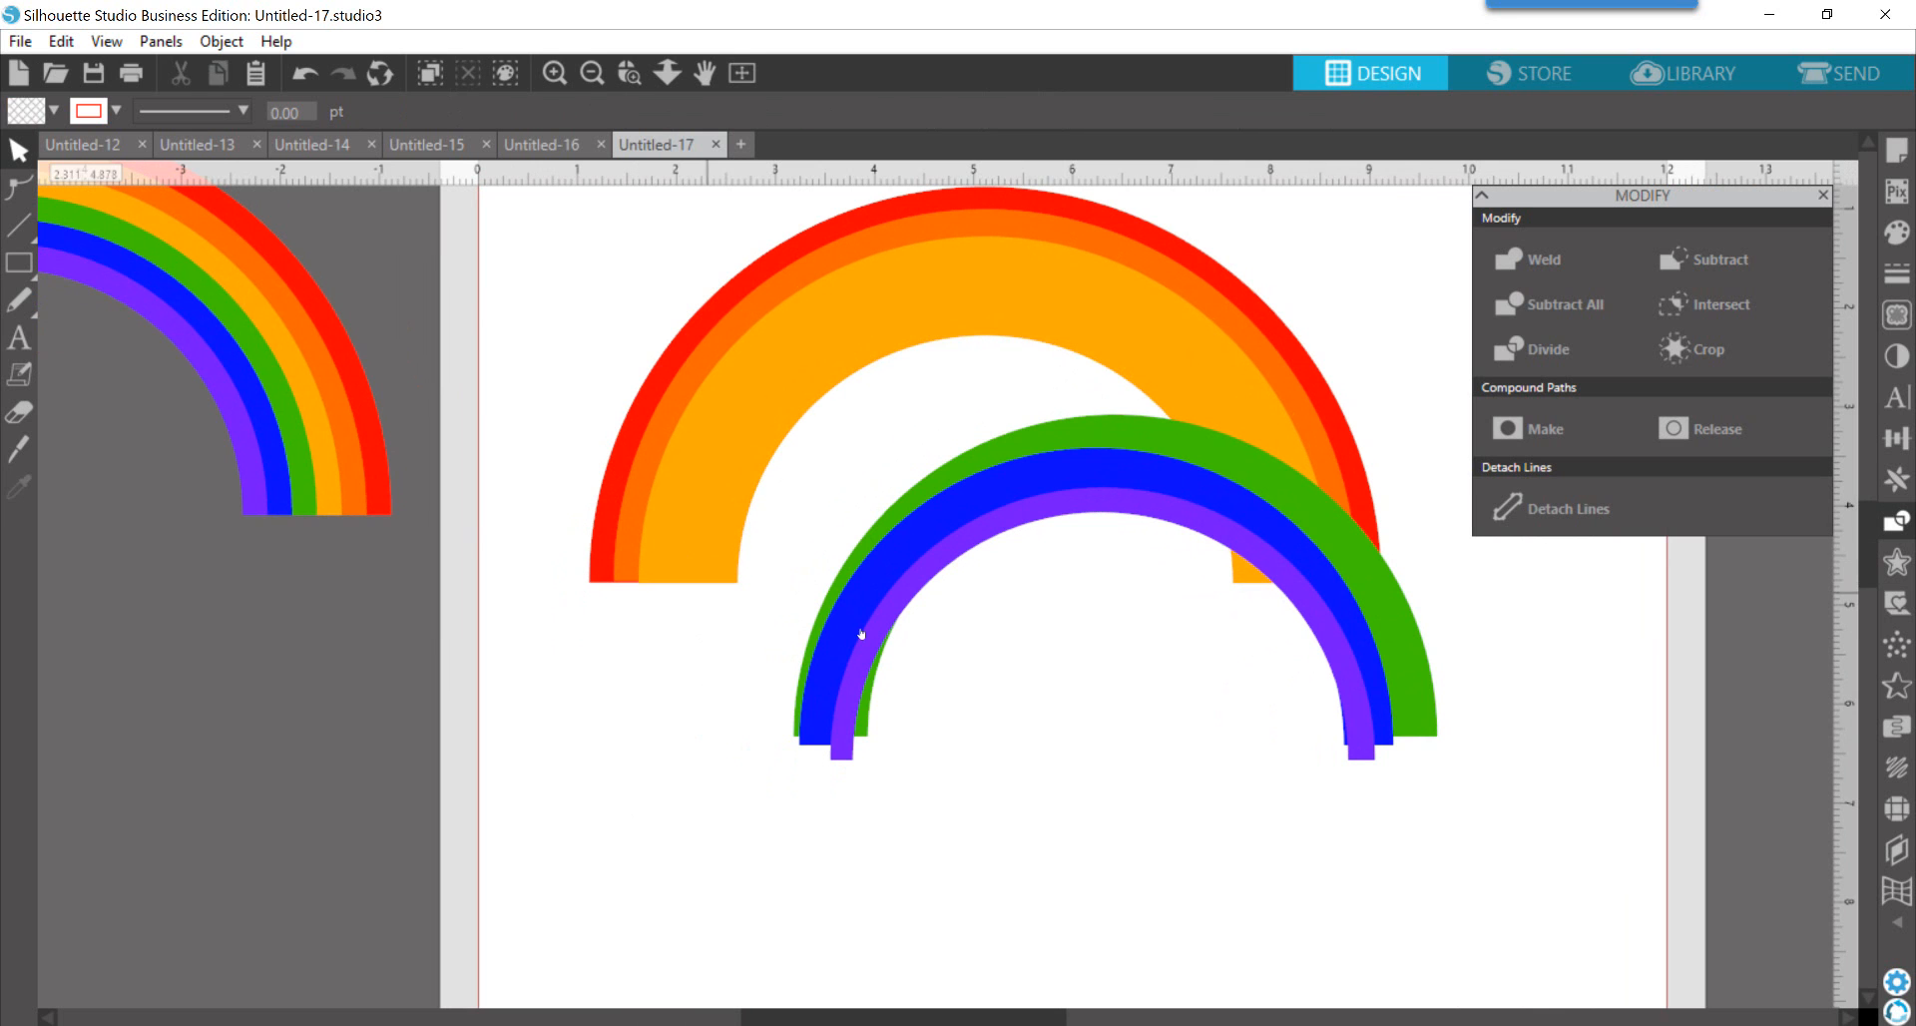
Step: Stack the green, blue and purple arches in that order over the light orange arch, matching their inner openings
left_click_drag(876, 530, 751, 377)
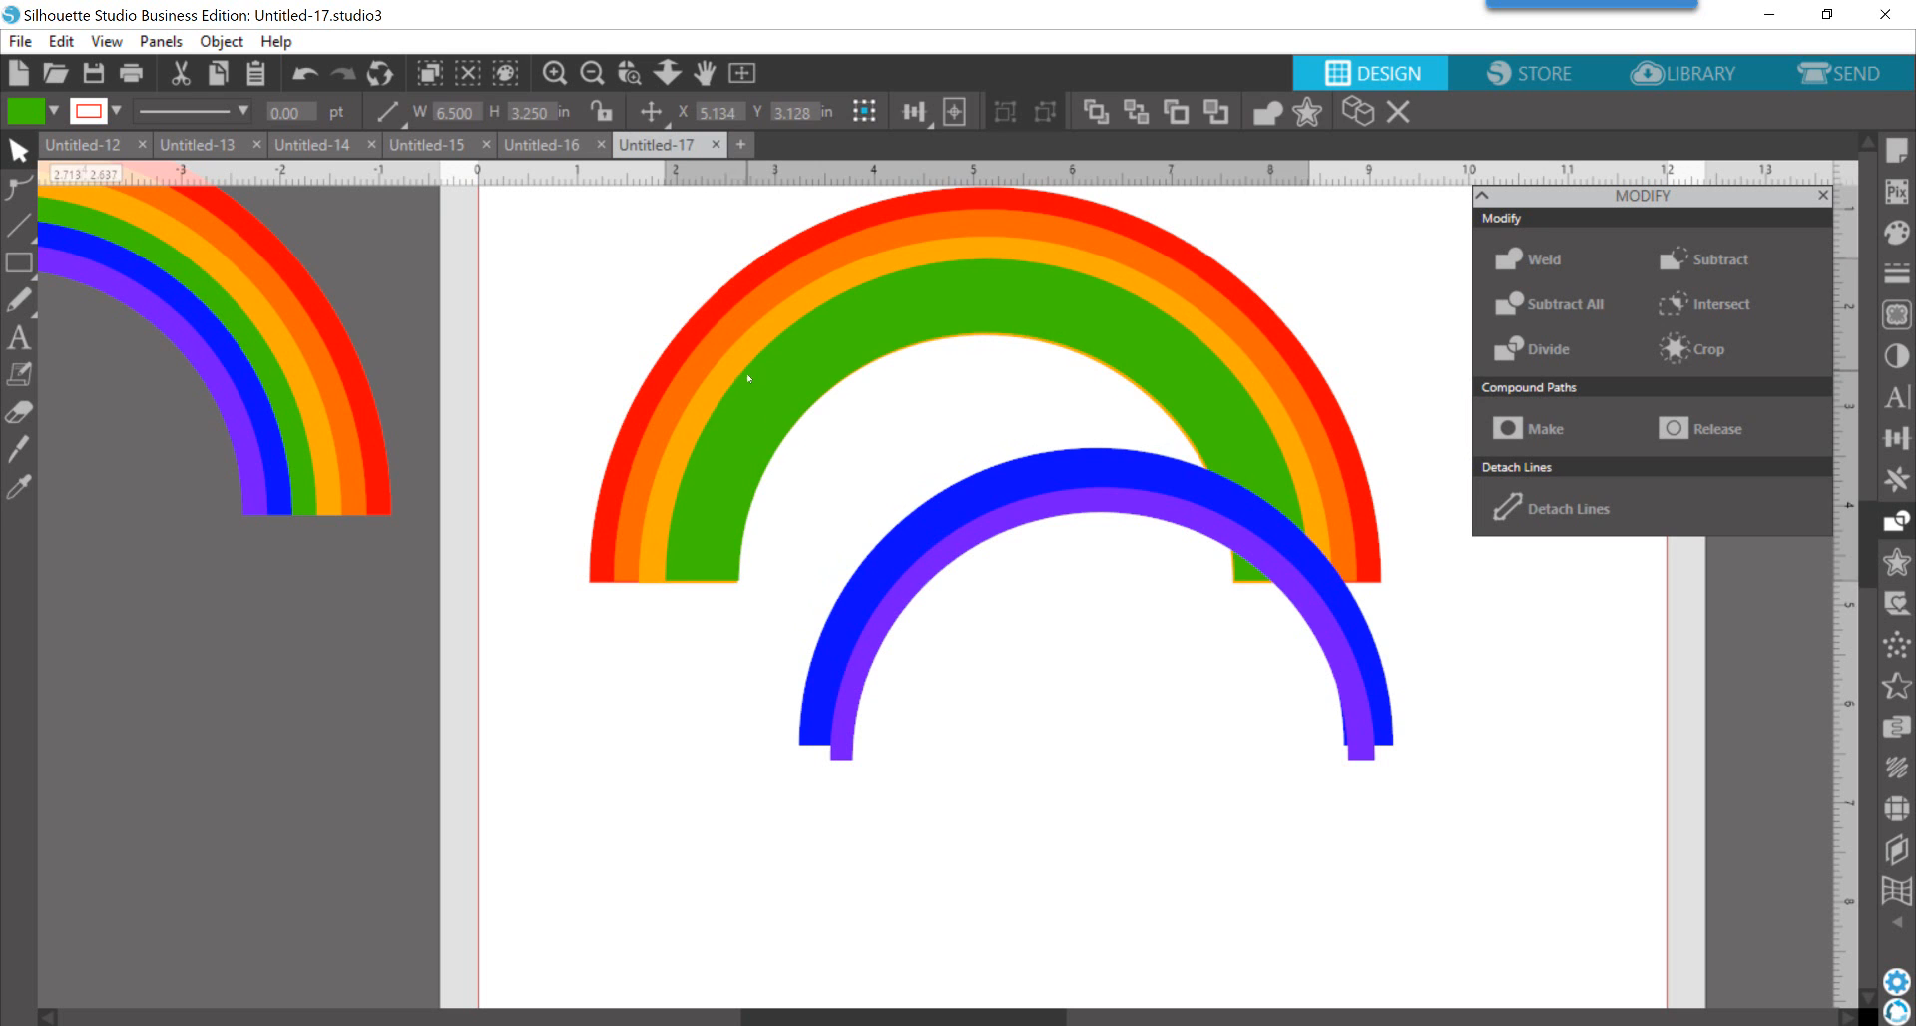
left_click(812, 611)
left_click_drag(834, 637, 726, 488)
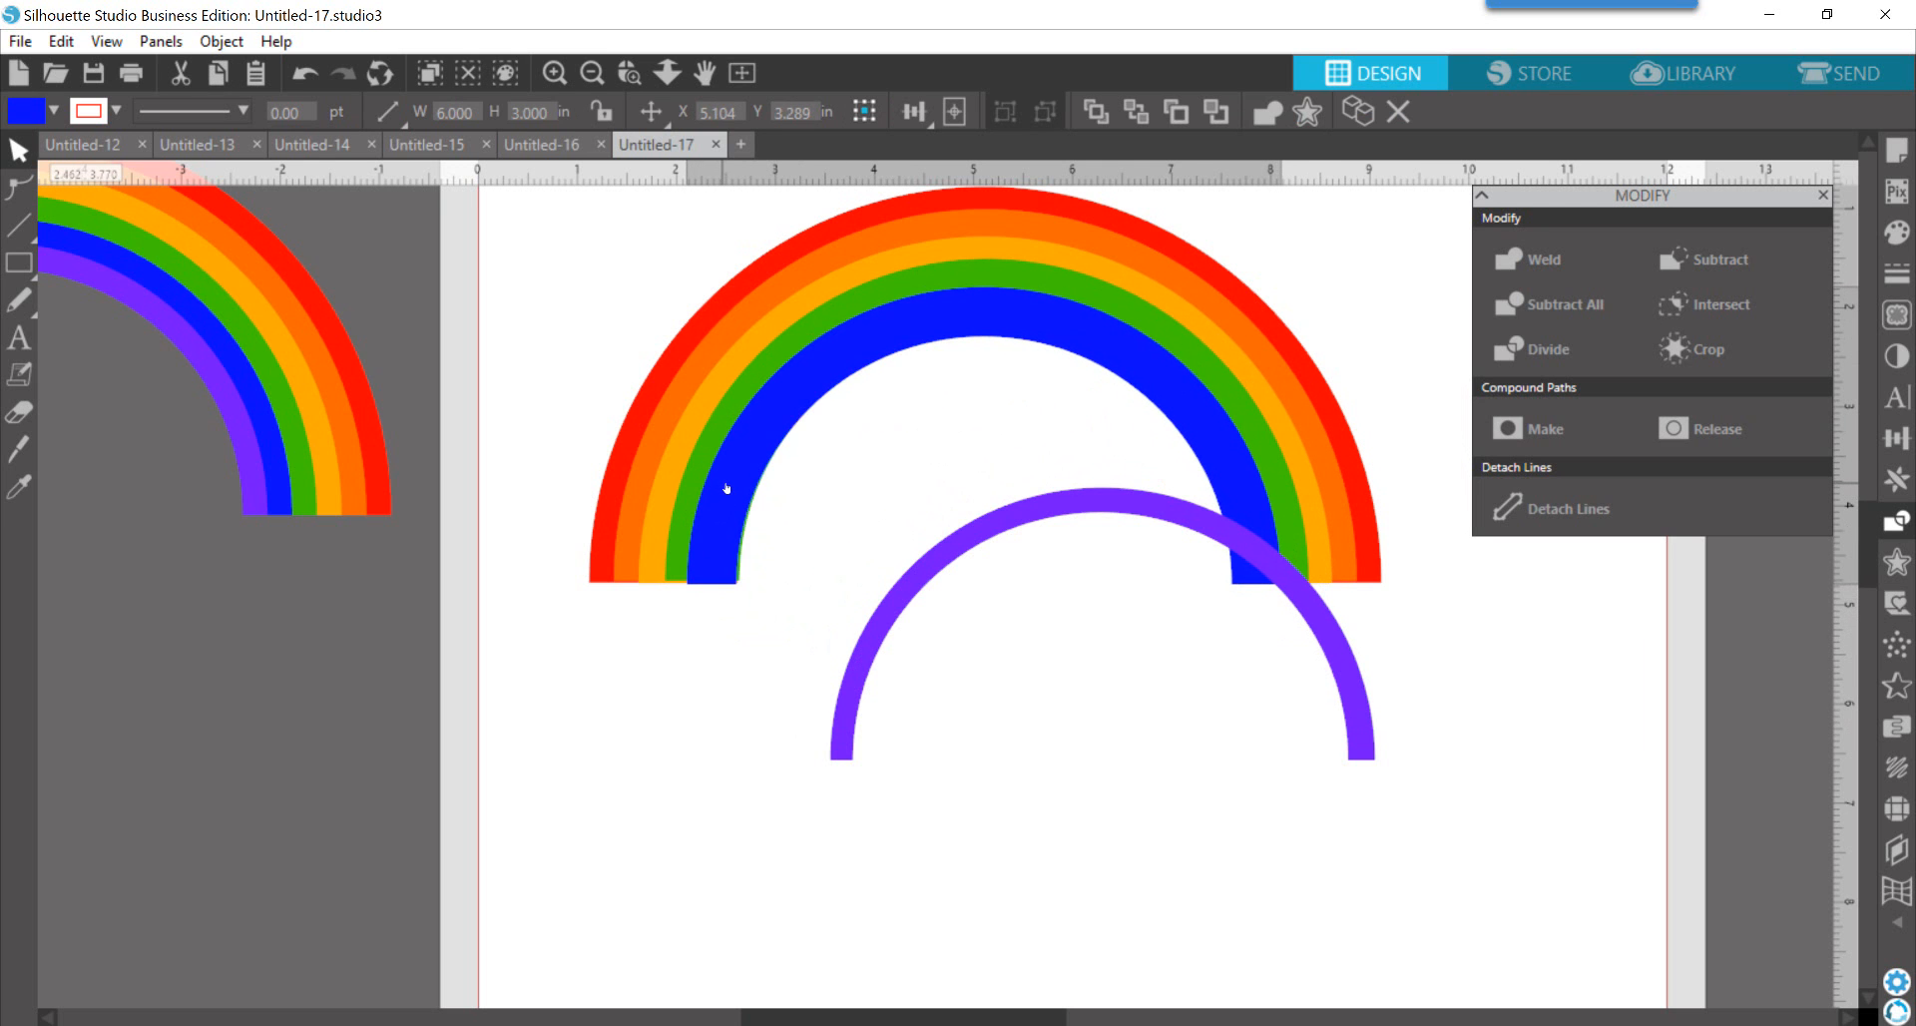
key("Escape")
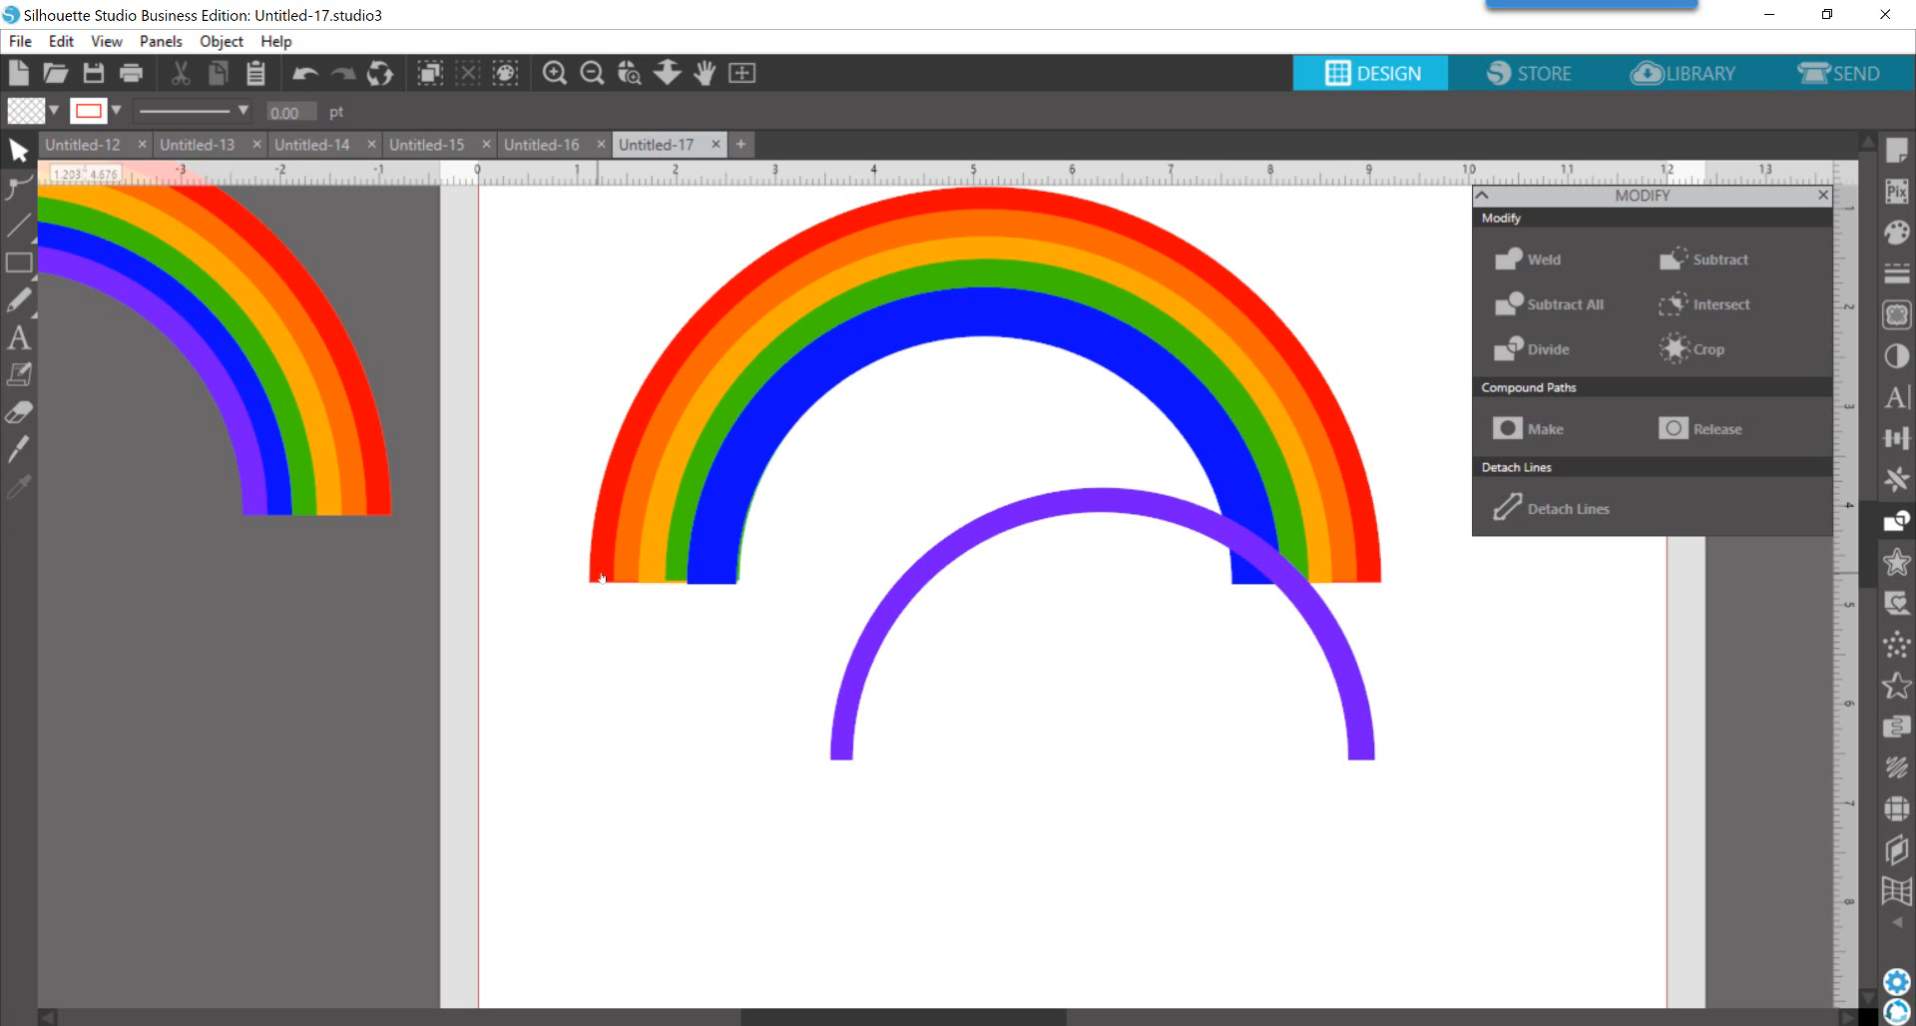
left_click_drag(846, 693, 736, 529)
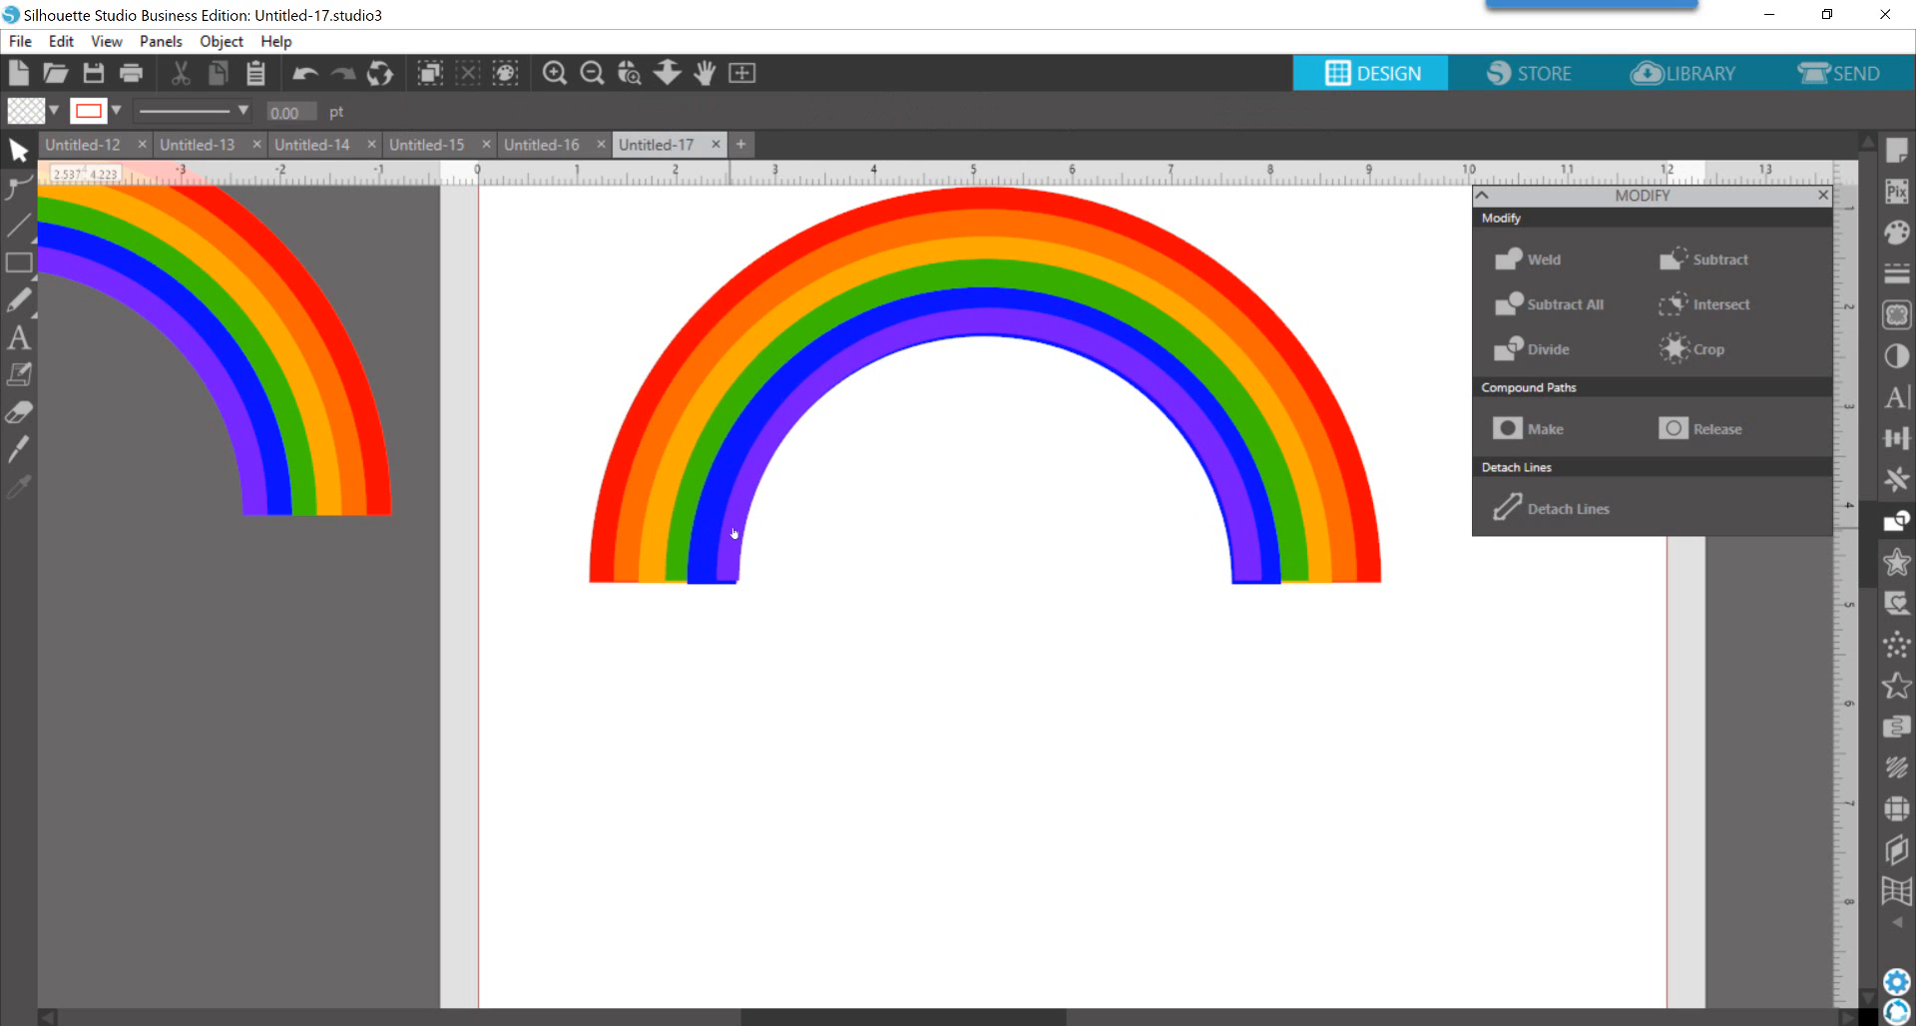